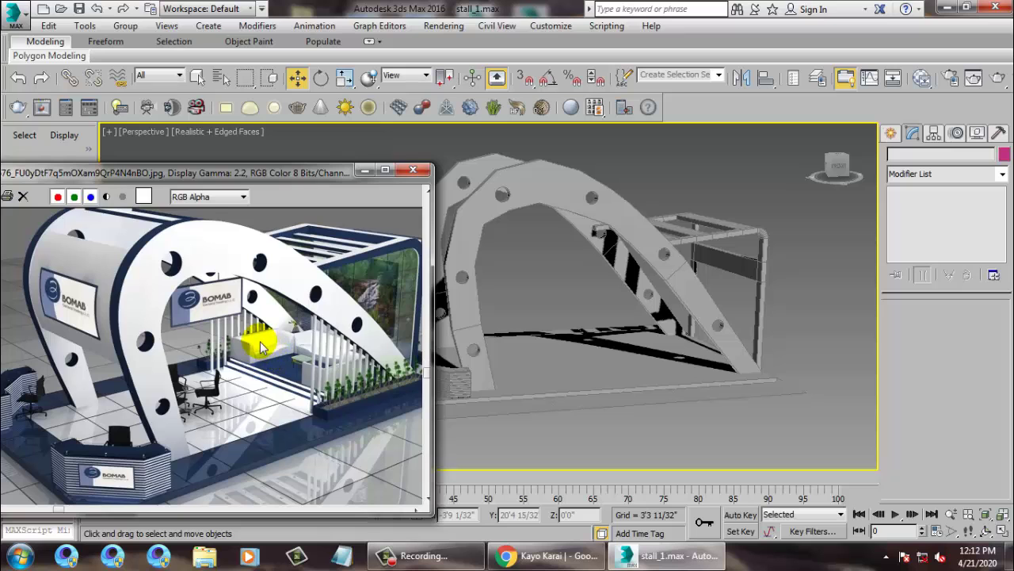
Step: Examine the stall's arches and canopy frame in the perspective and front views against the reference image
{"action": "scroll", "coordinate": [262, 346], "scroll_direction": "up", "scroll_amount": 1}
{"action": "middle_click_drag", "start_coordinate": [680, 340], "coordinate": [674, 297], "text": "alt"}
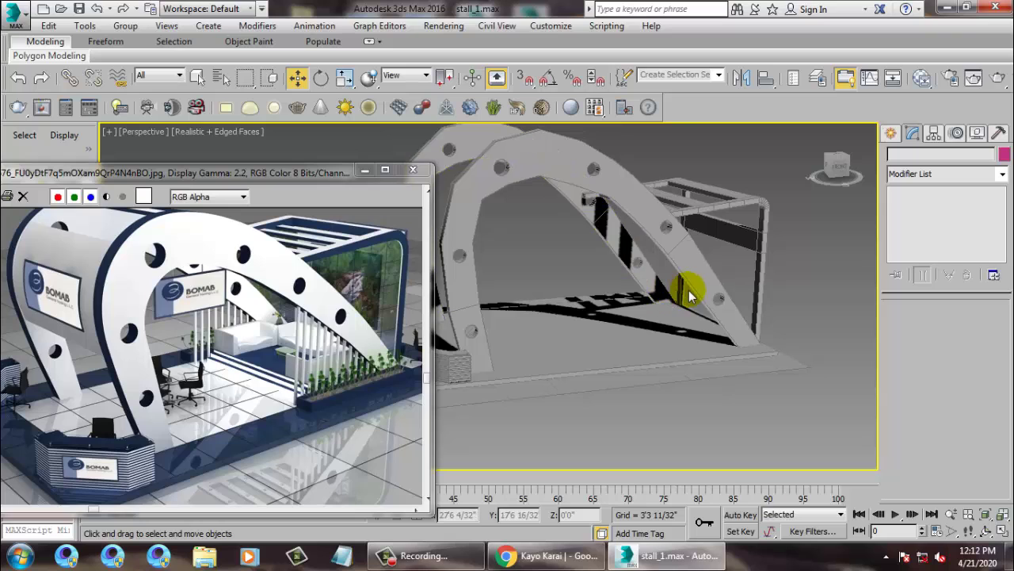
{"action": "middle_click_drag", "start_coordinate": [723, 307], "coordinate": [721, 271], "text": "alt"}
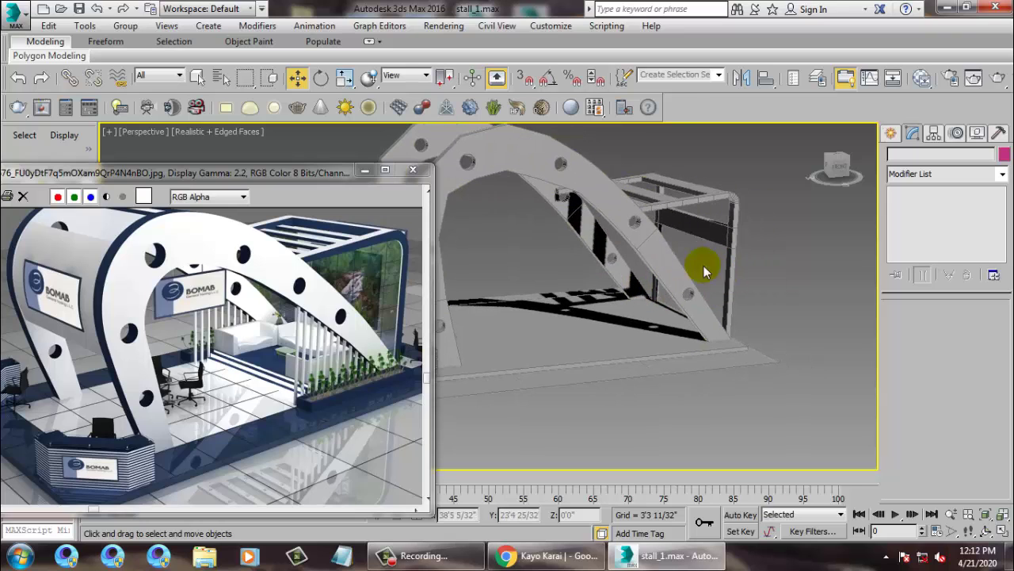
{"action": "key", "text": "alt+w"}
{"action": "middle_click_drag", "start_coordinate": [727, 203], "coordinate": [586, 153]}
{"action": "key", "text": "alt+w"}
{"action": "middle_click_drag", "start_coordinate": [544, 230], "coordinate": [587, 178]}
{"action": "scroll", "coordinate": [781, 217], "scroll_direction": "down", "scroll_amount": 2}
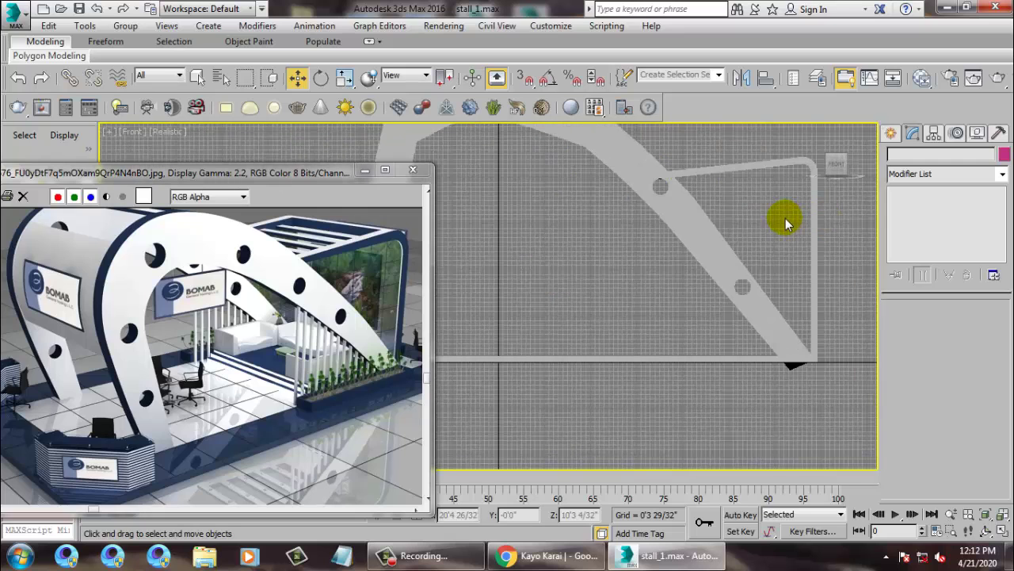
{"action": "scroll", "coordinate": [770, 222], "scroll_direction": "up", "scroll_amount": 5}
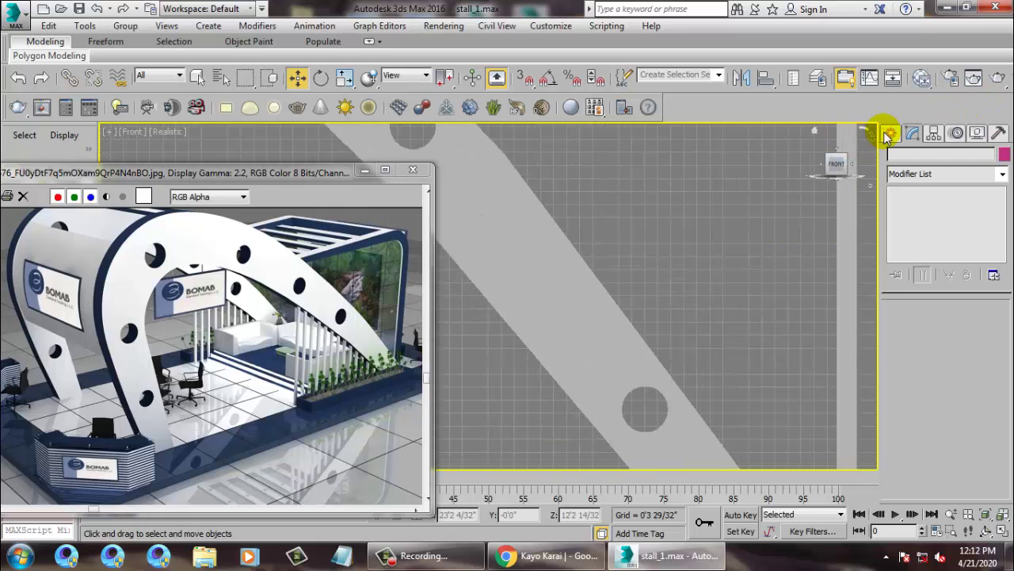
Step: Turn off viewport rendering for splines and draw a vertical line about 11' long from the arch's underside to the floor in the front view
{"action": "left_click", "coordinate": [890, 134]}
{"action": "left_click", "coordinate": [913, 157]}
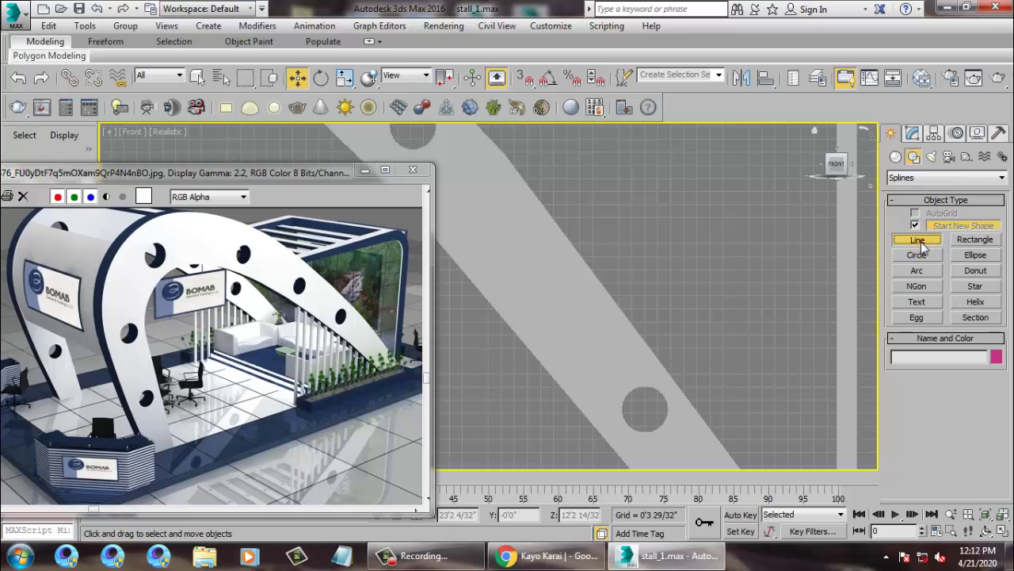
{"action": "left_click", "coordinate": [919, 241]}
{"action": "scroll", "coordinate": [680, 272], "scroll_direction": "down", "scroll_amount": 5}
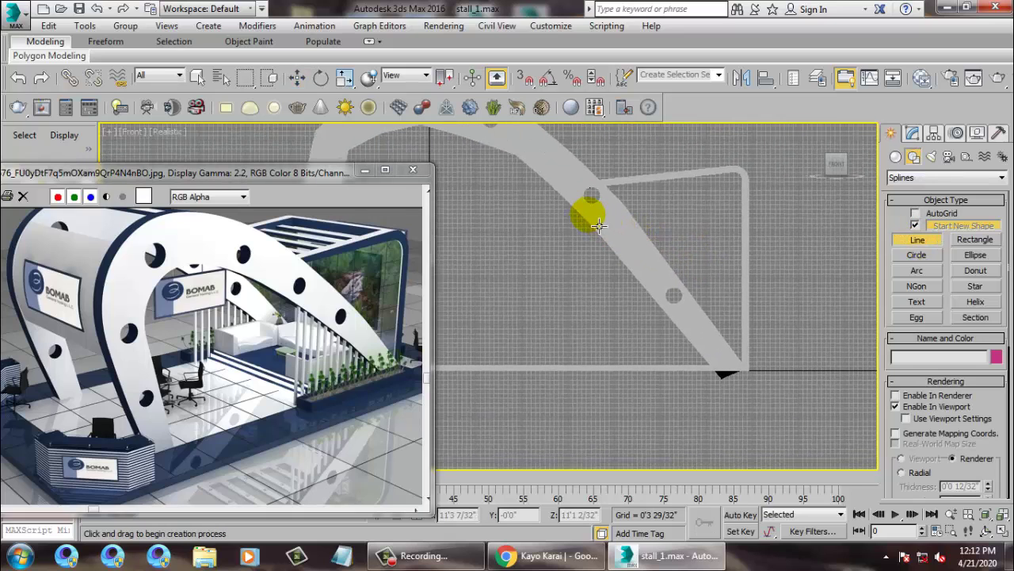
{"action": "left_click", "coordinate": [588, 216]}
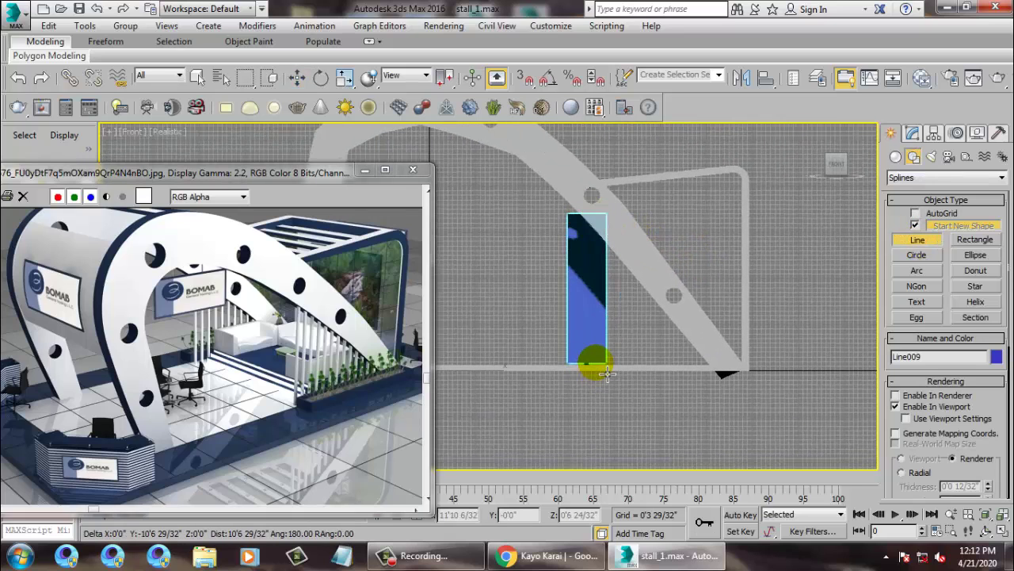
{"action": "right_click", "coordinate": [596, 363]}
{"action": "left_click", "coordinate": [896, 405]}
{"action": "left_click", "coordinate": [586, 208]}
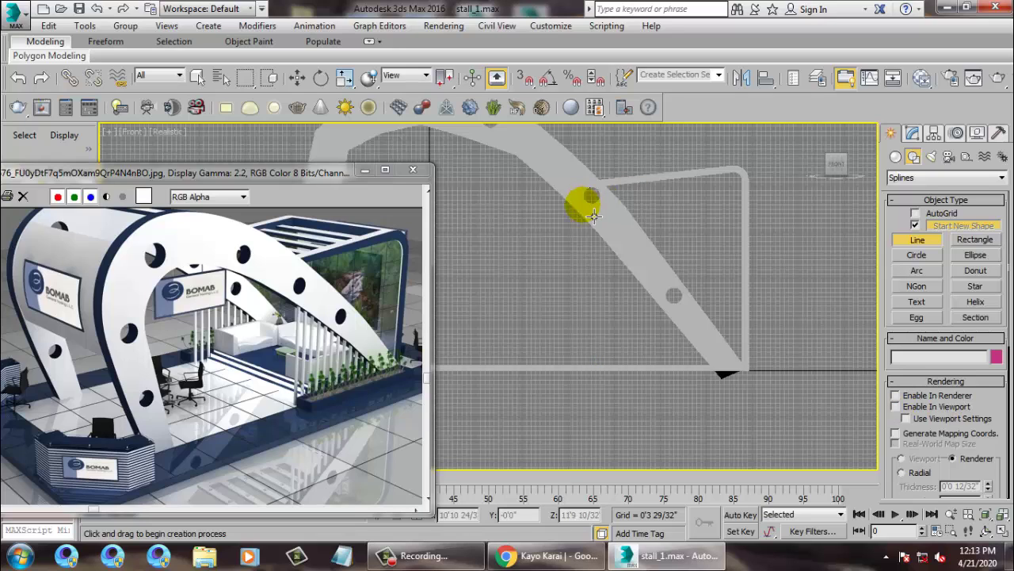
{"action": "left_click", "coordinate": [587, 208]}
{"action": "left_click", "coordinate": [587, 367]}
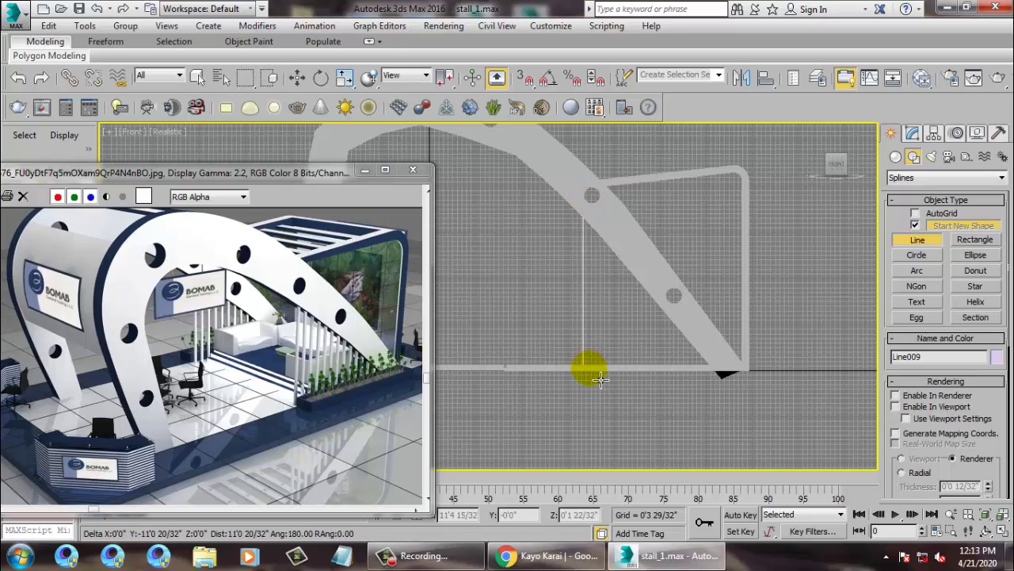
{"action": "right_click", "coordinate": [650, 369]}
{"action": "right_click", "coordinate": [654, 372]}
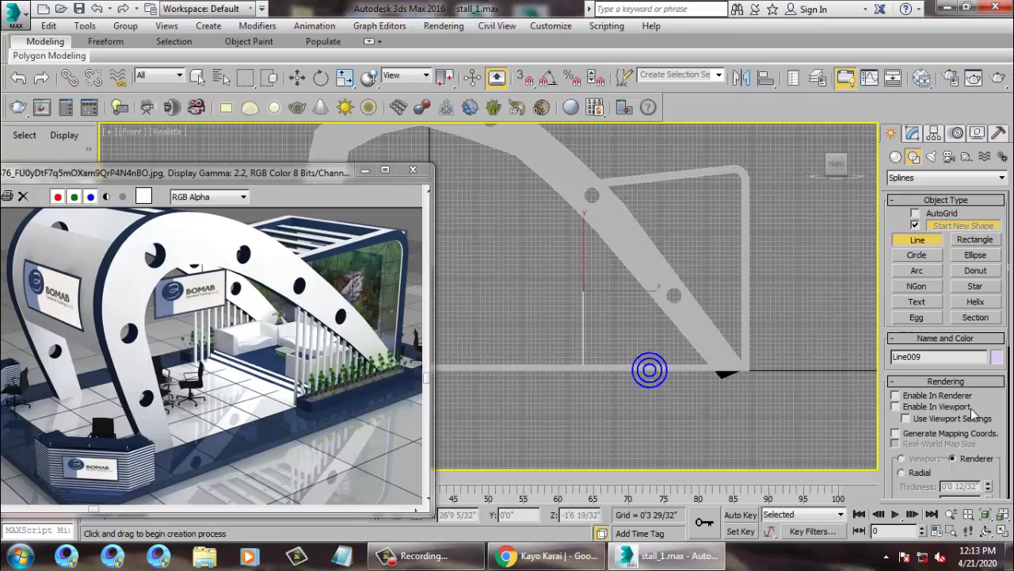
Step: Enable viewport rendering for the vertical line with its rectangular section and set the section width to 0'2 8/32"
{"action": "left_click", "coordinate": [910, 135]}
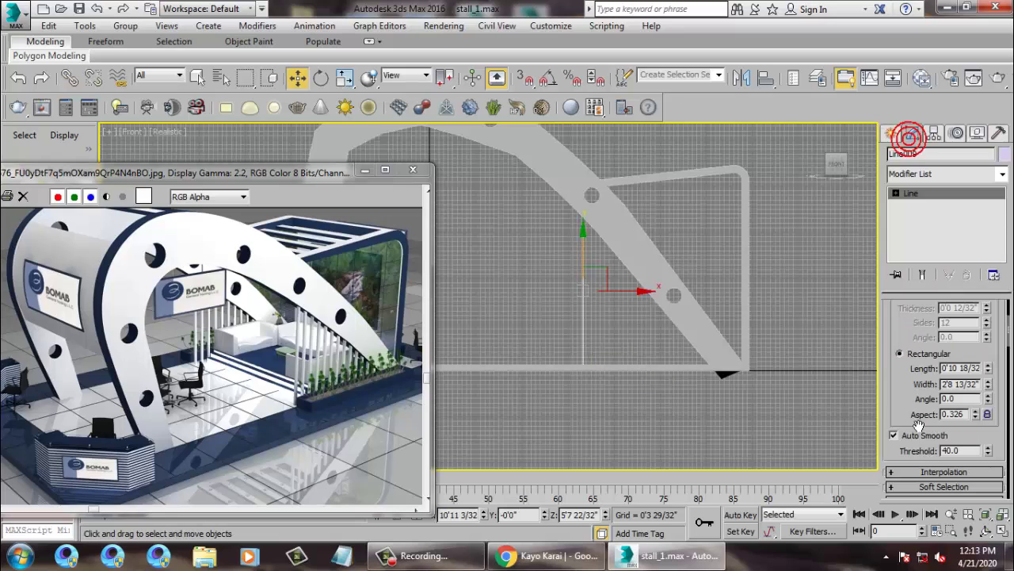
{"action": "scroll", "coordinate": [913, 396], "scroll_direction": "up", "scroll_amount": 5}
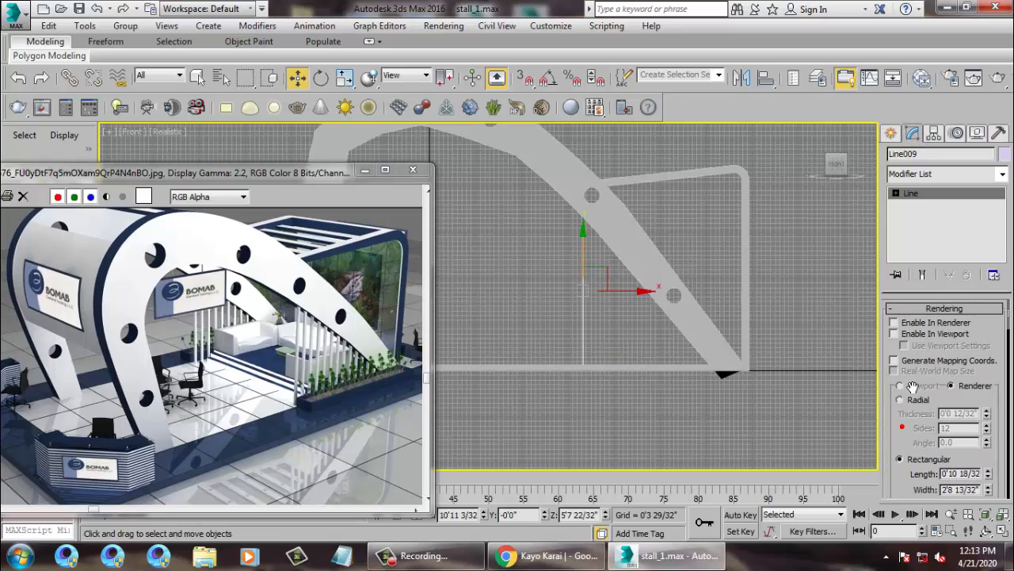
{"action": "left_click", "coordinate": [914, 336]}
{"action": "scroll", "coordinate": [916, 357], "scroll_direction": "down", "scroll_amount": 4}
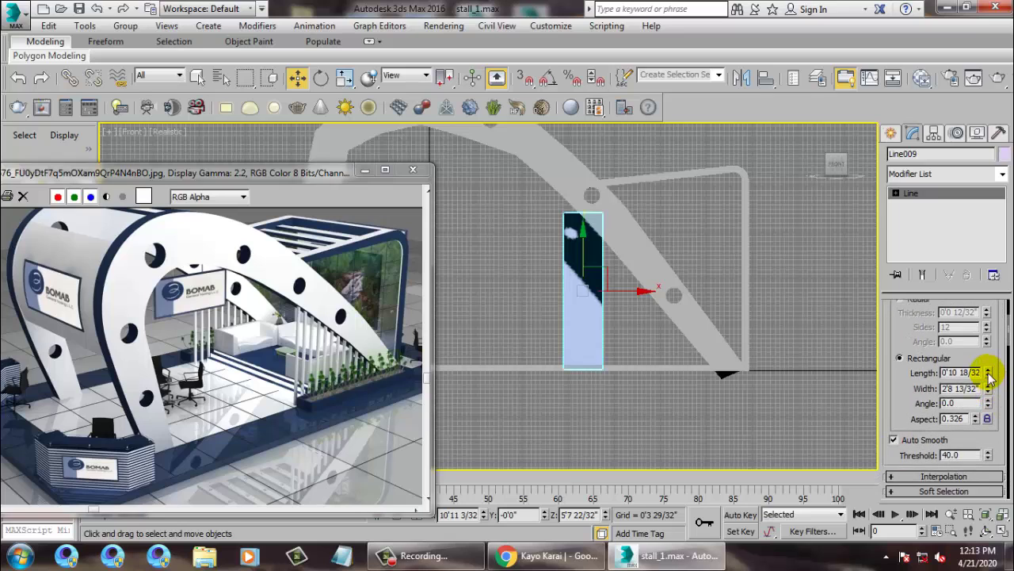
{"action": "left_click_drag", "start_coordinate": [988, 391], "coordinate": [990, 454]}
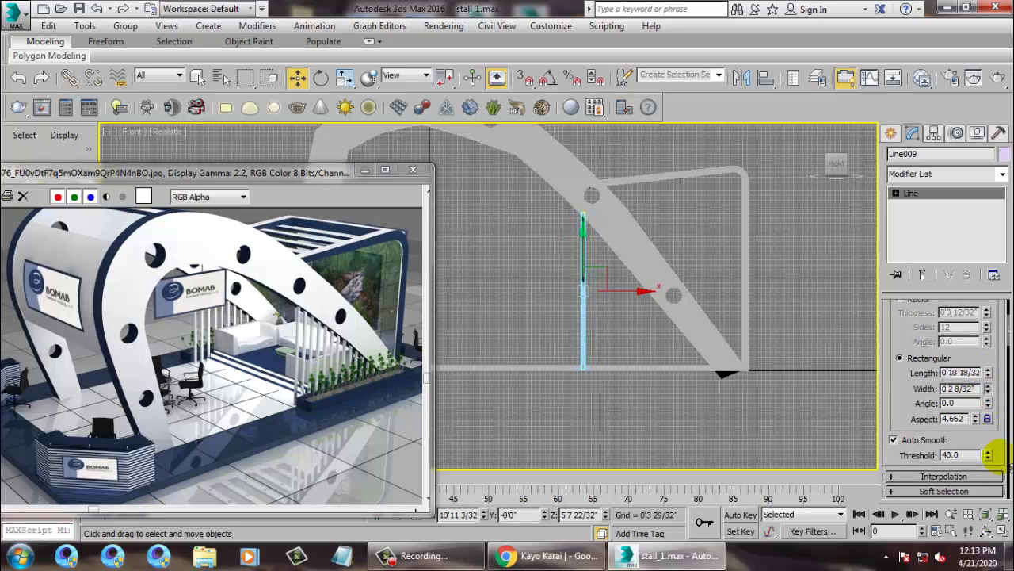
Step: Set the slat's rectangular section length to 0'5 9/32" and move it along Y to about -4'2", in line with the arch
{"action": "key", "text": "alt+w"}
{"action": "right_click", "coordinate": [767, 408]}
{"action": "key", "text": "alt+w"}
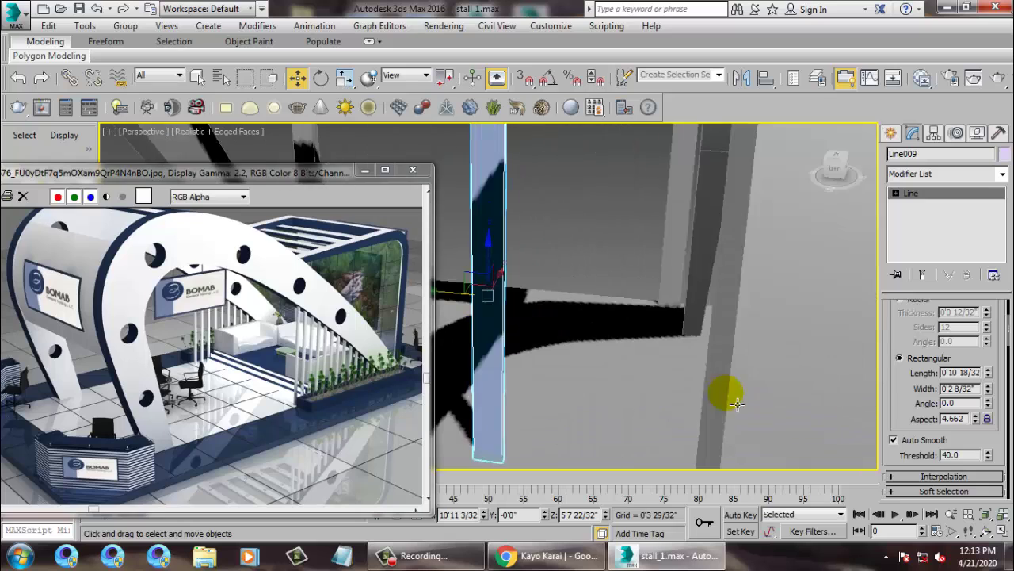
{"action": "scroll", "coordinate": [729, 390], "scroll_direction": "down", "scroll_amount": 5}
{"action": "left_click_drag", "start_coordinate": [991, 374], "coordinate": [992, 393]}
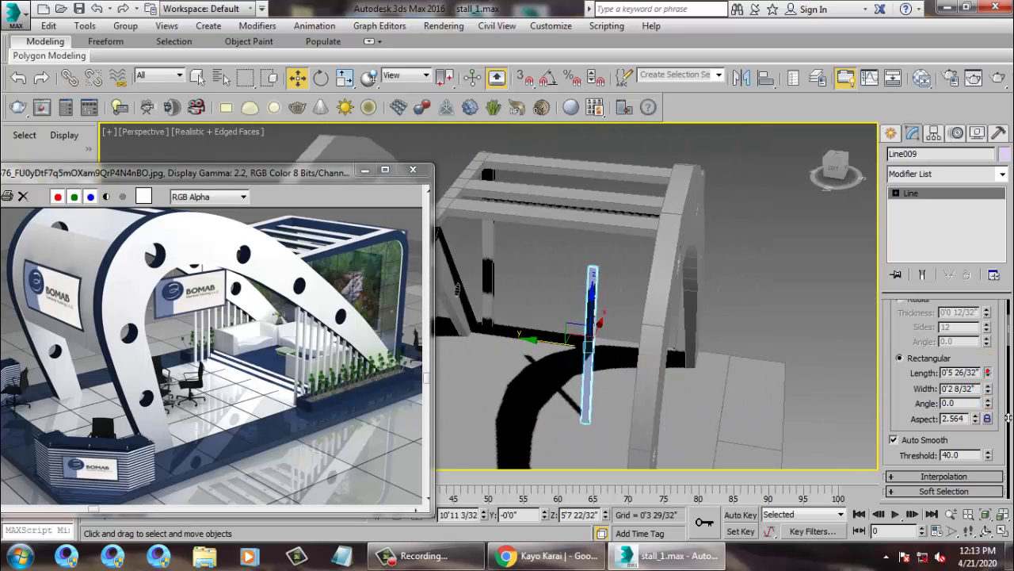
{"action": "left_click_drag", "start_coordinate": [564, 349], "coordinate": [627, 366]}
Step: Make one copy of the slat in the front view, offset along X toward the arch's foot at about 12'0"
{"action": "key", "text": "alt+w"}
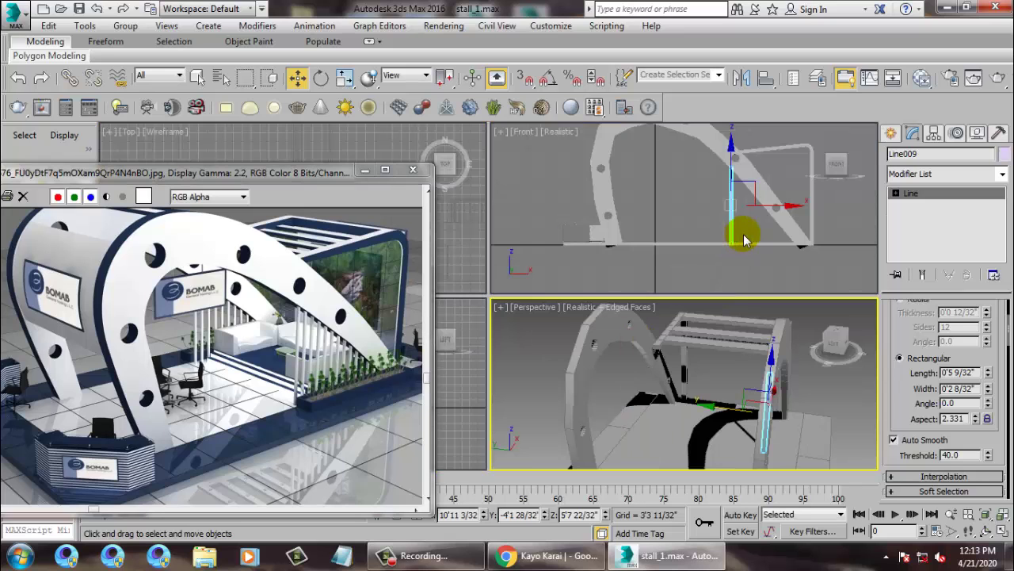
{"action": "right_click", "coordinate": [743, 234]}
{"action": "key", "text": "alt+w"}
{"action": "scroll", "coordinate": [645, 317], "scroll_direction": "up", "scroll_amount": 4}
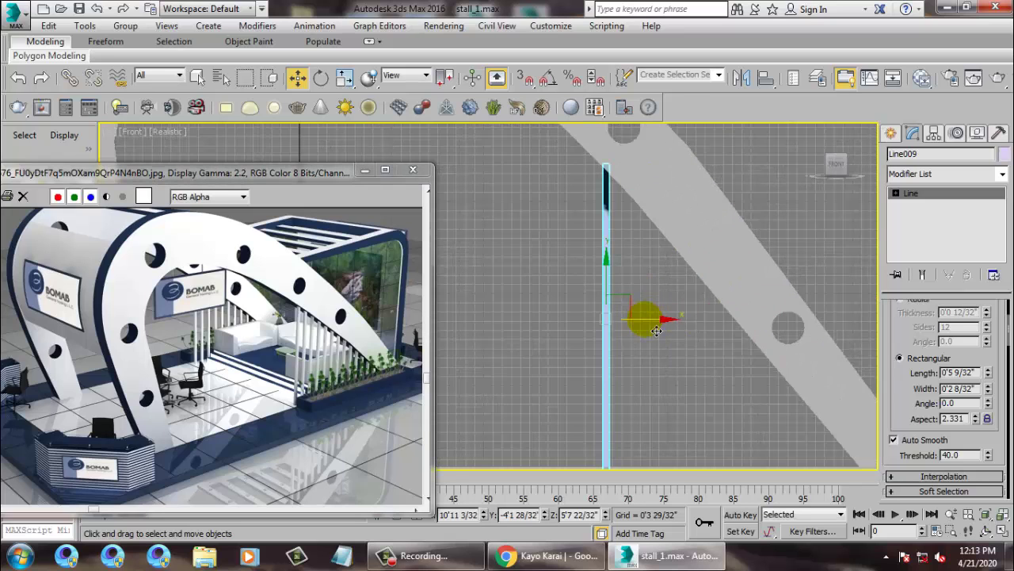
{"action": "mouse_move", "coordinate": [657, 330]}
{"action": "left_mouse_down", "text": "shift"}
{"action": "mouse_move", "coordinate": [688, 333]}
{"action": "mouse_move", "coordinate": [672, 324]}
{"action": "left_mouse_up", "text": "shift"}
{"action": "left_click", "coordinate": [507, 339]}
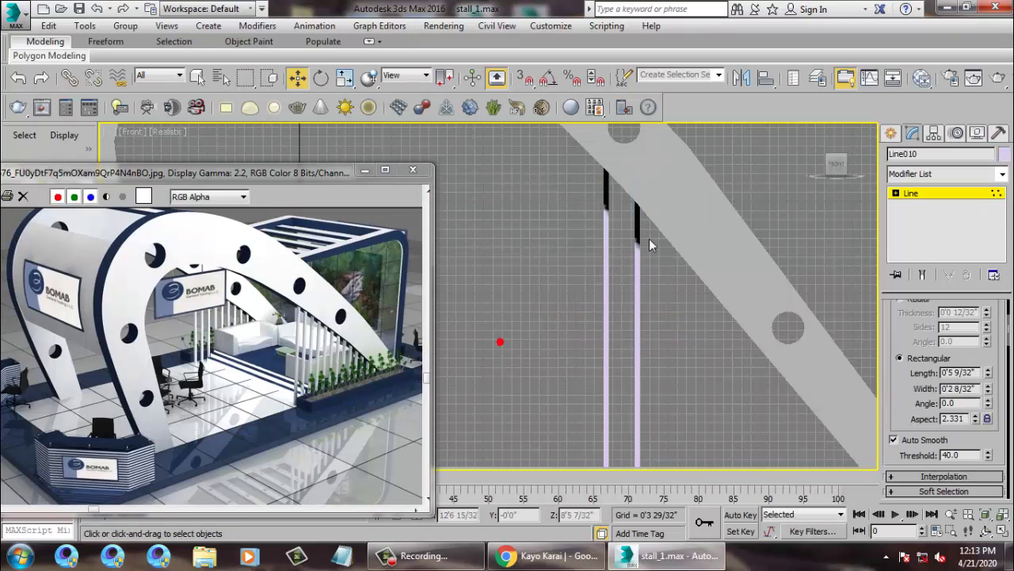
Step: Lower the second slat's top vertex to about 10'4" so the slat follows the slope of the arch
{"action": "middle_click_drag", "start_coordinate": [676, 165], "coordinate": [678, 243]}
{"action": "key", "text": "F3"}
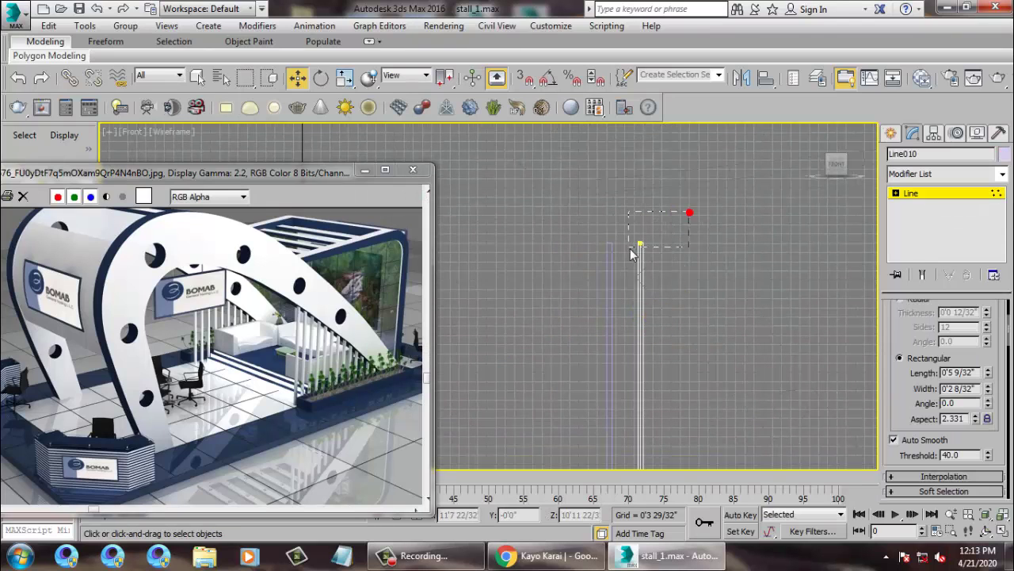
{"action": "left_click_drag", "start_coordinate": [632, 252], "coordinate": [633, 249]}
{"action": "left_click_drag", "start_coordinate": [654, 202], "coordinate": [663, 226]}
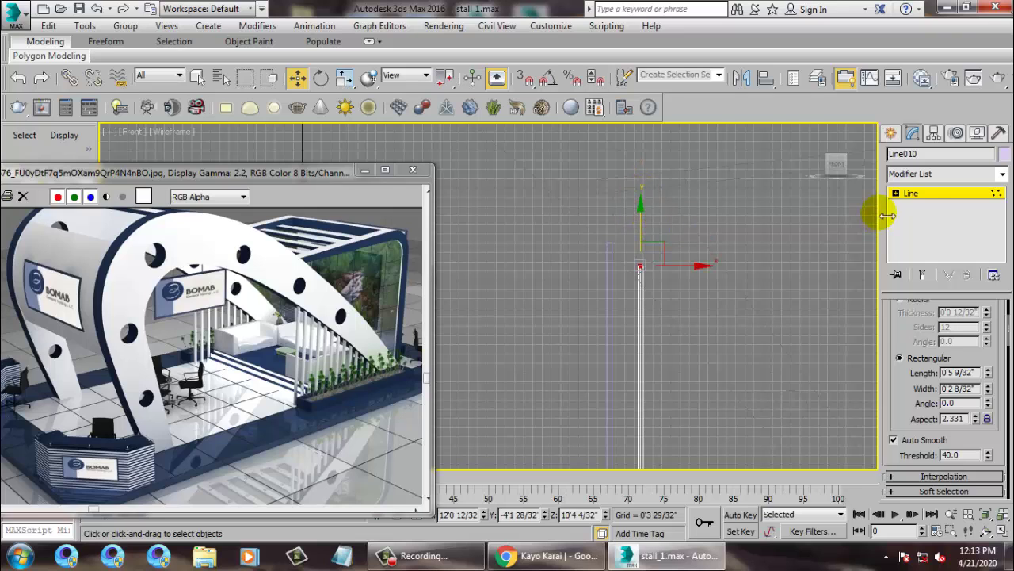
{"action": "left_click", "coordinate": [915, 195]}
Step: Copy the second slat to about X 13'0" and lower the copy's top vertex to about 9'6"
{"action": "middle_click_drag", "start_coordinate": [738, 284], "coordinate": [691, 230]}
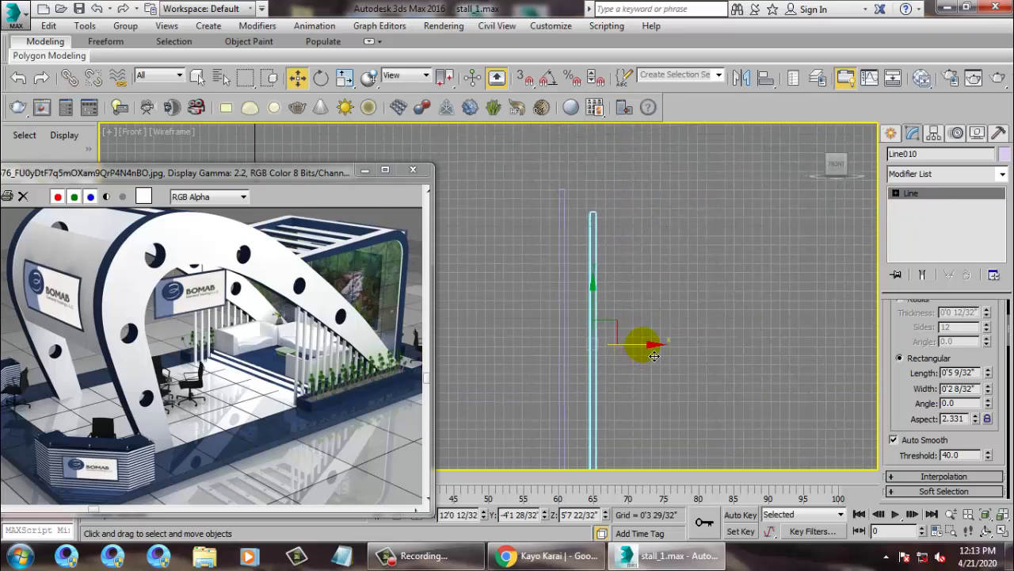
{"action": "mouse_move", "coordinate": [654, 356]}
{"action": "left_mouse_down", "text": "shift"}
{"action": "mouse_move", "coordinate": [682, 355]}
{"action": "mouse_move", "coordinate": [672, 344]}
{"action": "left_mouse_up", "text": "shift"}
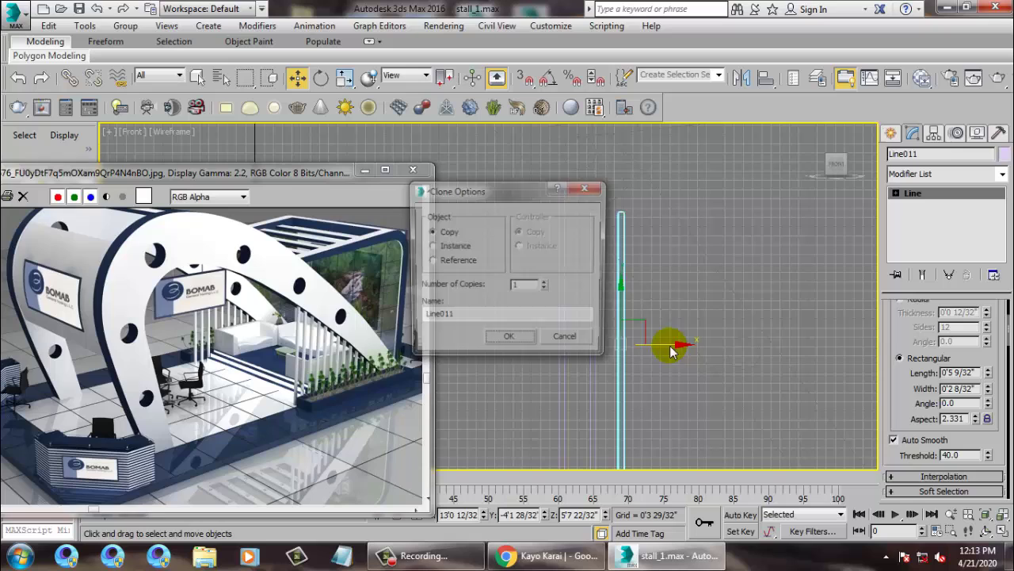
{"action": "left_click", "coordinate": [505, 335]}
{"action": "left_click_drag", "start_coordinate": [654, 218], "coordinate": [643, 202]}
{"action": "key", "text": "ctrl+z"}
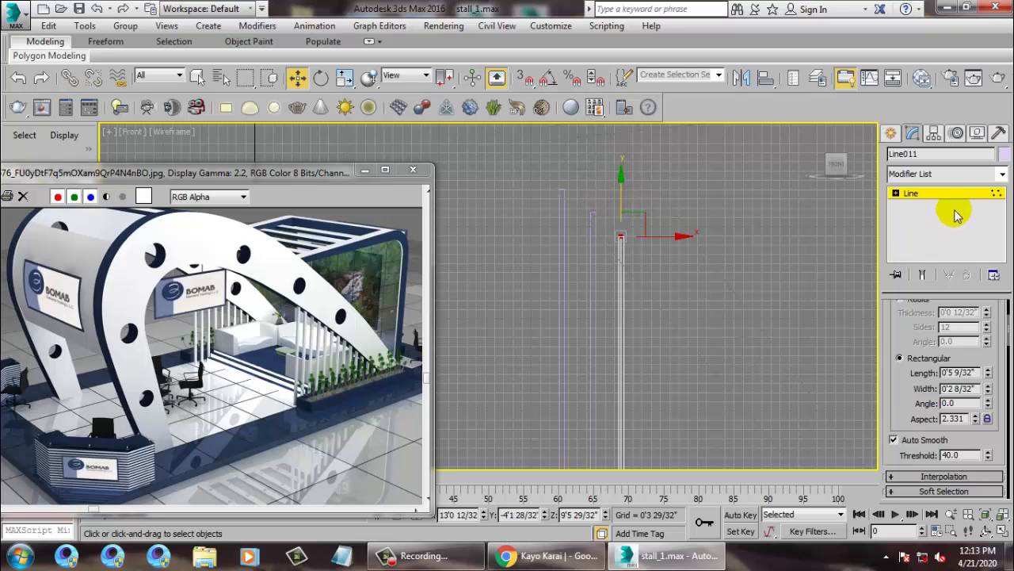
{"action": "left_click", "coordinate": [943, 196]}
Step: Copy the third slat to about X 14'1" and lower the copy's top vertex to continue the arch's slope
{"action": "middle_click_drag", "start_coordinate": [794, 250], "coordinate": [767, 206]}
{"action": "left_click_drag", "start_coordinate": [644, 309], "coordinate": [673, 309], "text": "shift"}
{"action": "left_click", "coordinate": [509, 339]}
{"action": "left_click", "coordinate": [567, 339]}
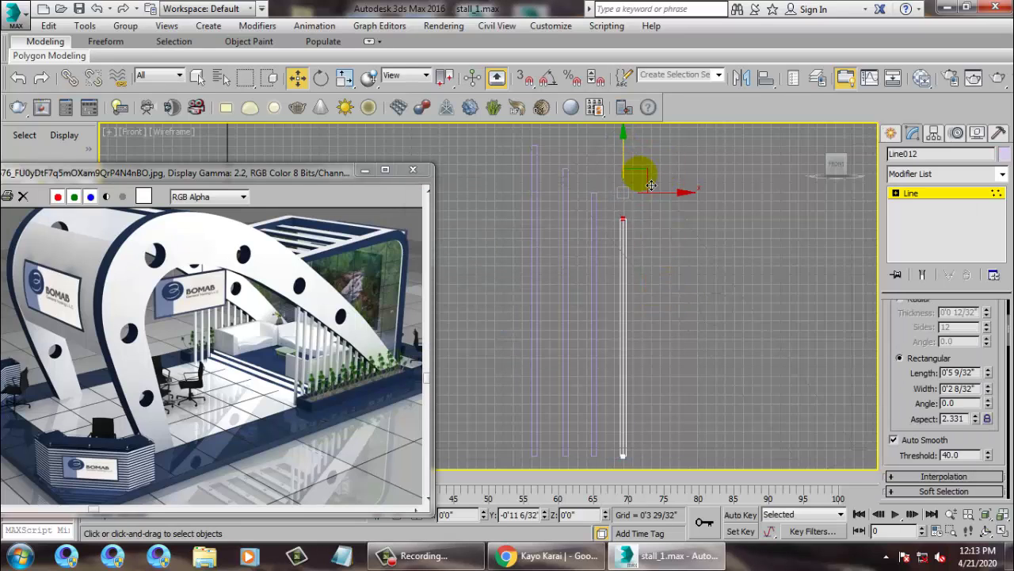
{"action": "left_click_drag", "start_coordinate": [656, 192], "coordinate": [655, 192]}
{"action": "left_click", "coordinate": [951, 193]}
Step: Copy the fourth slat to about X 15'2" and lower the copy's top vertex to about 6'7"
{"action": "middle_click_drag", "start_coordinate": [660, 317], "coordinate": [627, 306]}
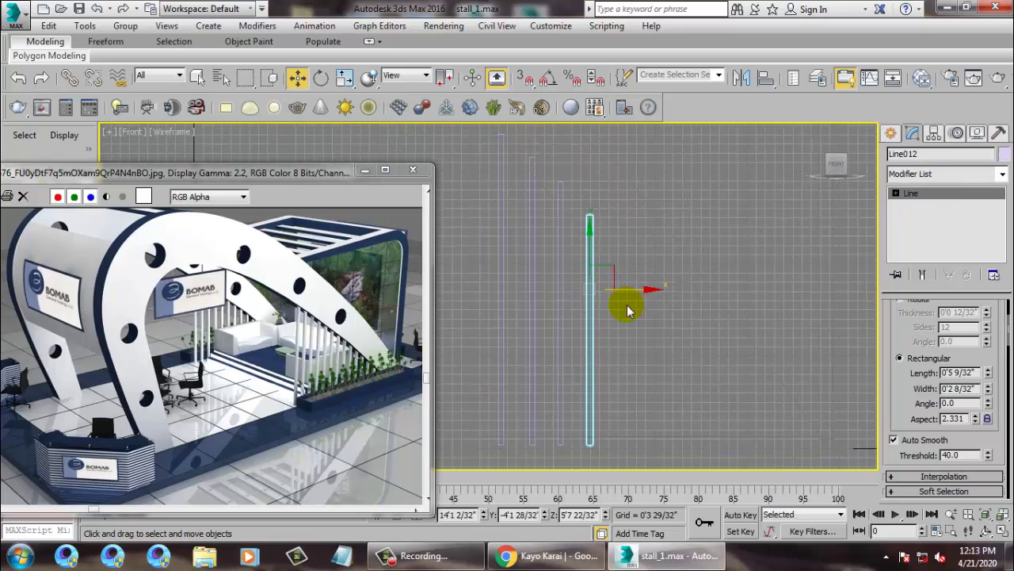
{"action": "left_click_drag", "start_coordinate": [640, 296], "coordinate": [671, 295], "text": "shift"}
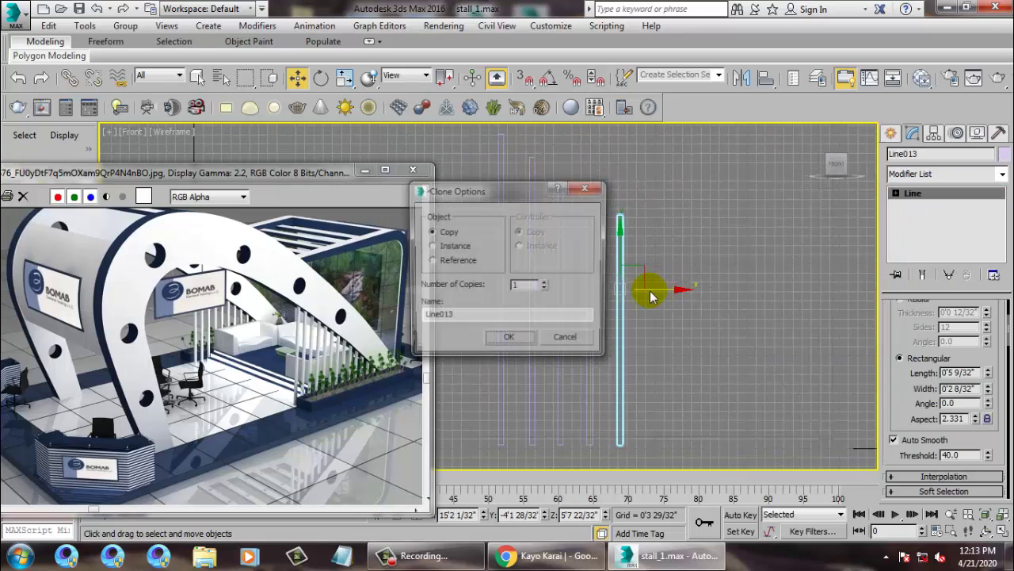
{"action": "left_click", "coordinate": [508, 339]}
{"action": "left_click_drag", "start_coordinate": [632, 165], "coordinate": [652, 213]}
{"action": "middle_click_drag", "start_coordinate": [634, 279], "coordinate": [604, 224]}
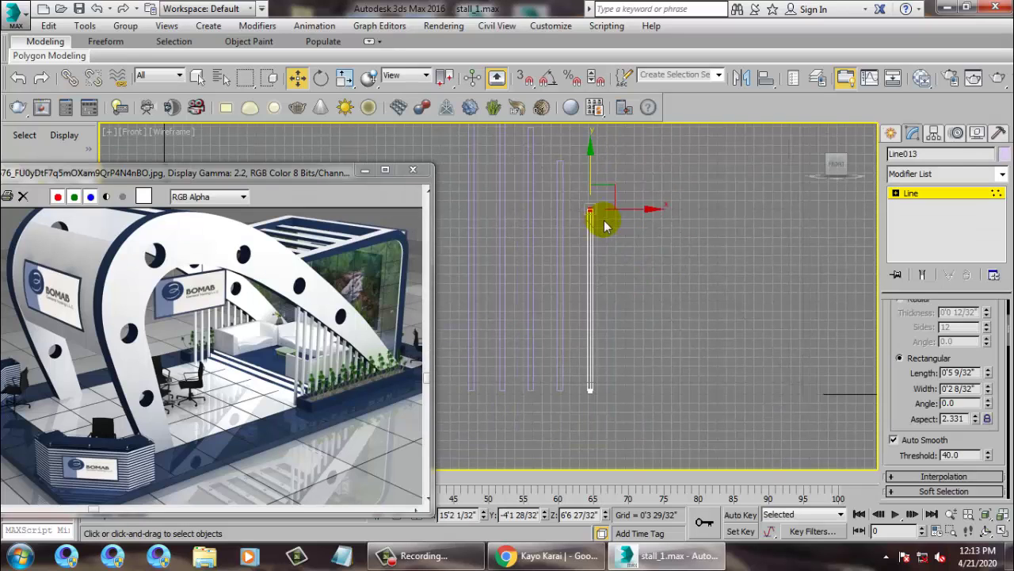
{"action": "left_click", "coordinate": [939, 192]}
Step: Copy the fifth slat to about X 16'5" and shorten the copy by lowering its top vertex
{"action": "left_click_drag", "start_coordinate": [654, 247], "coordinate": [688, 253], "text": "shift"}
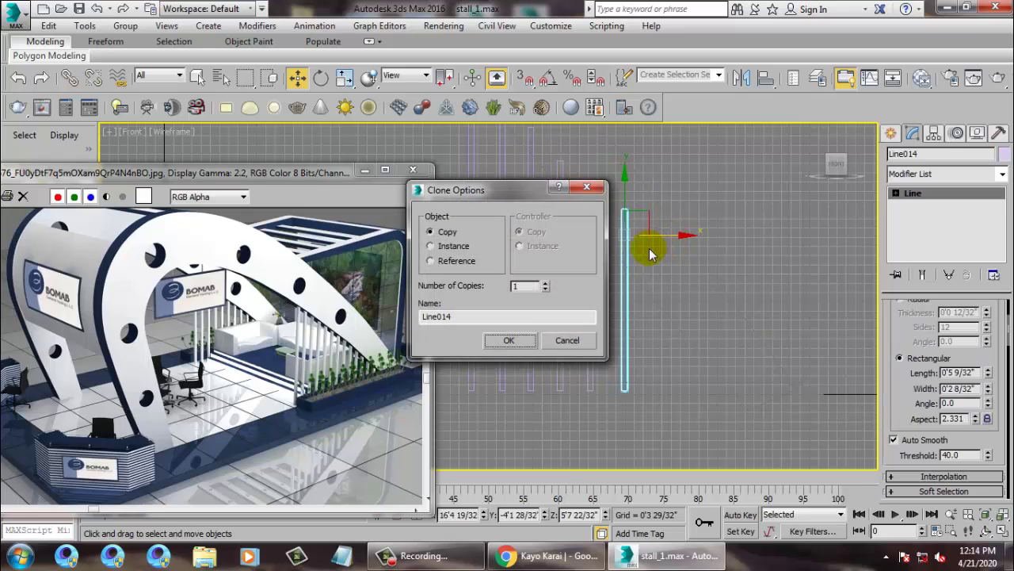
{"action": "left_click", "coordinate": [508, 341]}
{"action": "left_click", "coordinate": [509, 340]}
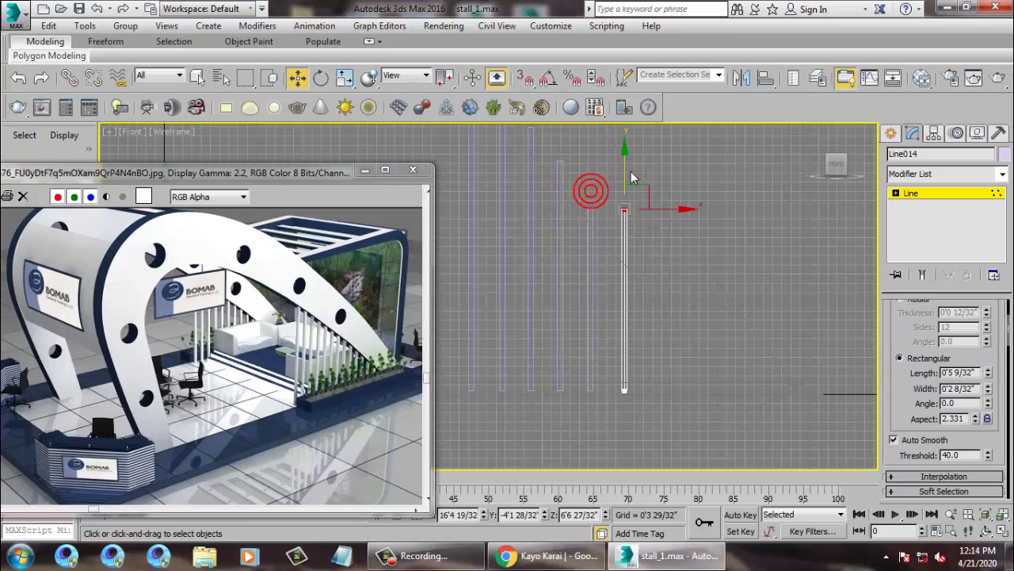
{"action": "left_click_drag", "start_coordinate": [623, 169], "coordinate": [648, 236]}
{"action": "left_click", "coordinate": [913, 194]}
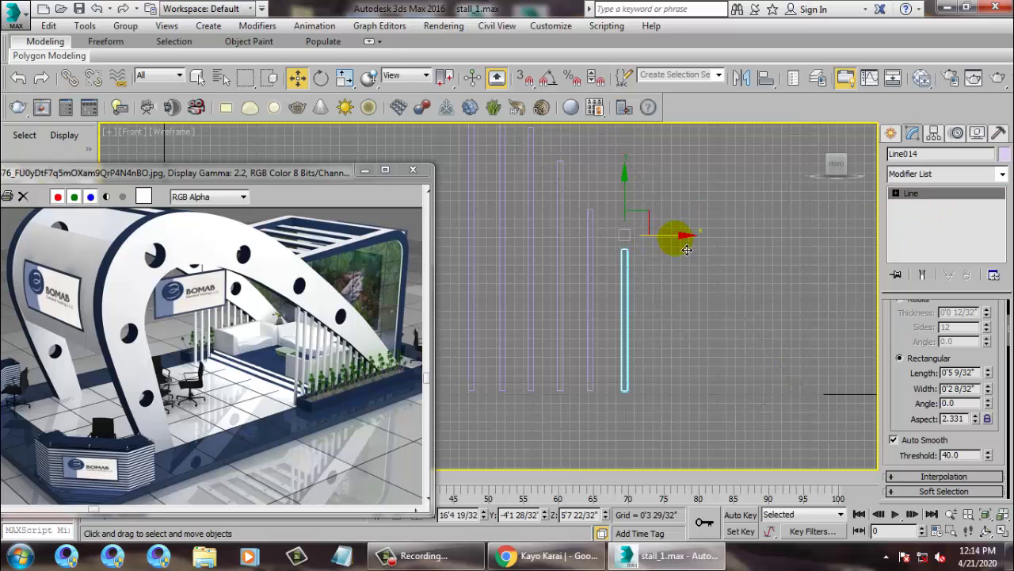
Step: Copy the sixth slat to about X 17'3" and shorten this seventh slat by lowering its top vertex
{"action": "left_click_drag", "start_coordinate": [686, 250], "coordinate": [708, 245]}
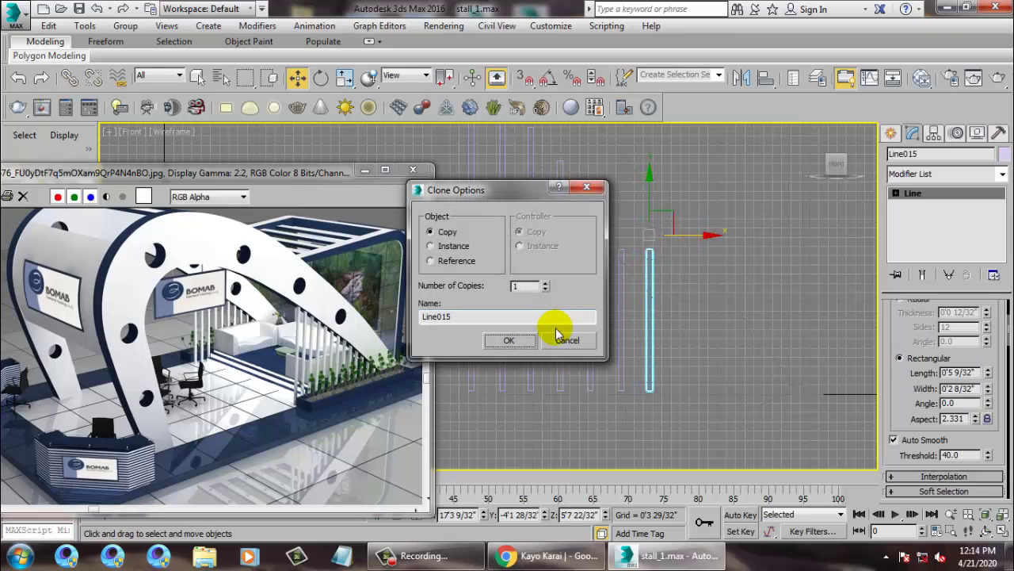
{"action": "left_click", "coordinate": [512, 340]}
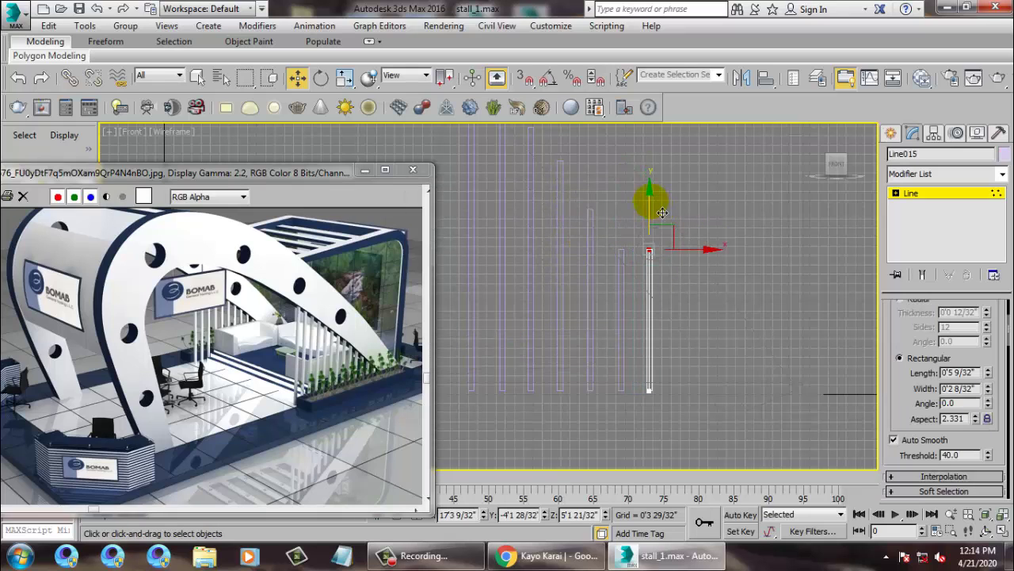
{"action": "left_click_drag", "start_coordinate": [662, 213], "coordinate": [668, 228]}
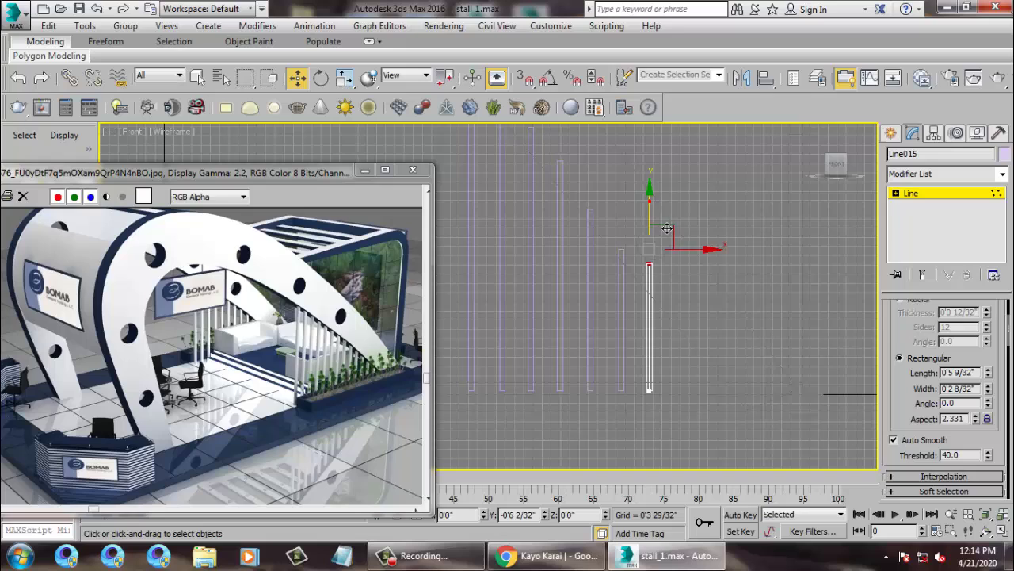
{"action": "left_click", "coordinate": [933, 195]}
Step: Copy the seventh slat to about X 18'4" and shorten this eighth slat by lowering its top vertex to about 2'8"
{"action": "left_click_drag", "start_coordinate": [702, 248], "coordinate": [734, 254], "text": "shift"}
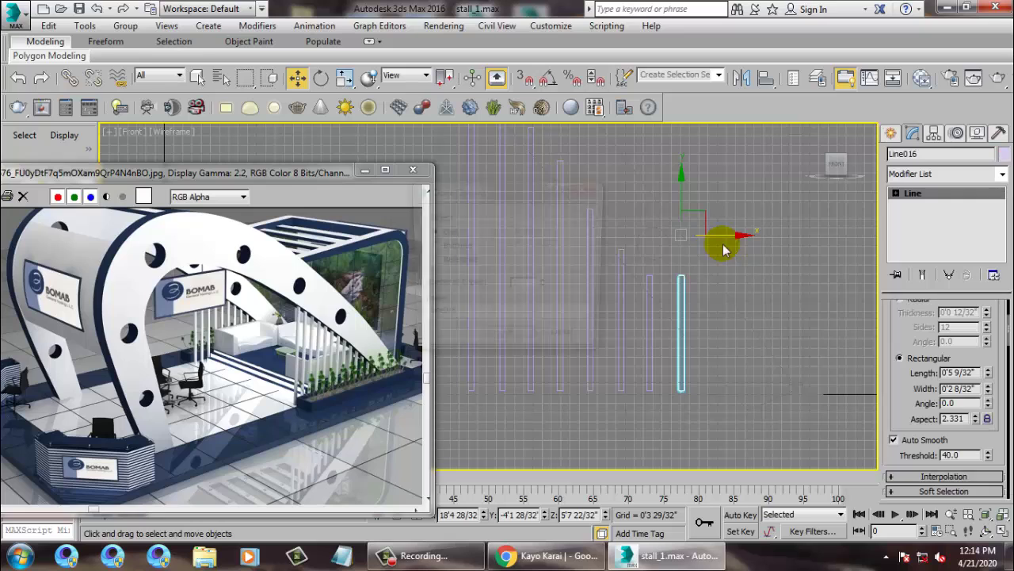
{"action": "left_click", "coordinate": [509, 340]}
{"action": "key", "text": "1"}
{"action": "left_click", "coordinate": [675, 266]}
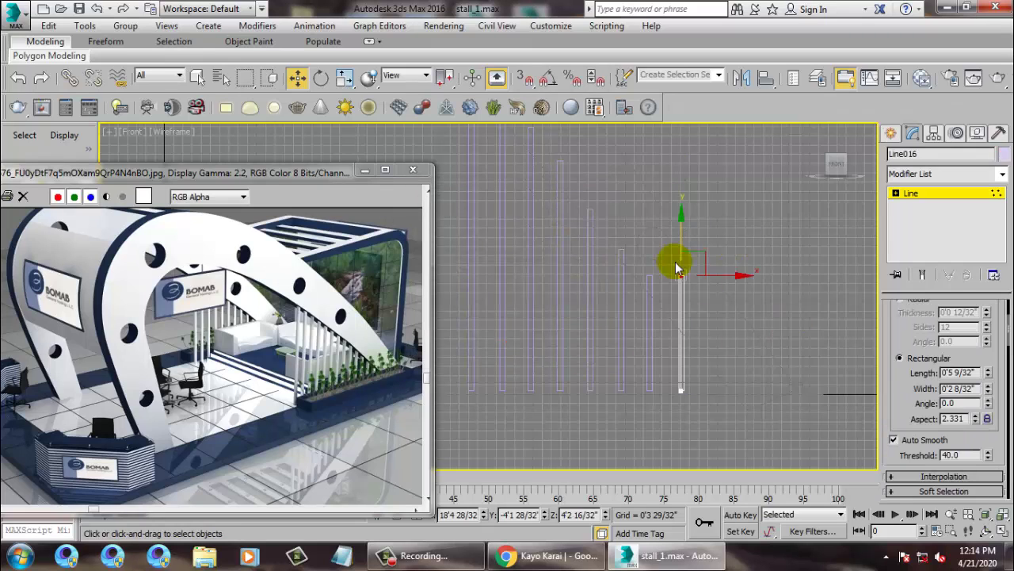
{"action": "left_click_drag", "start_coordinate": [682, 243], "coordinate": [682, 244]}
{"action": "left_click_drag", "start_coordinate": [706, 286], "coordinate": [700, 286]}
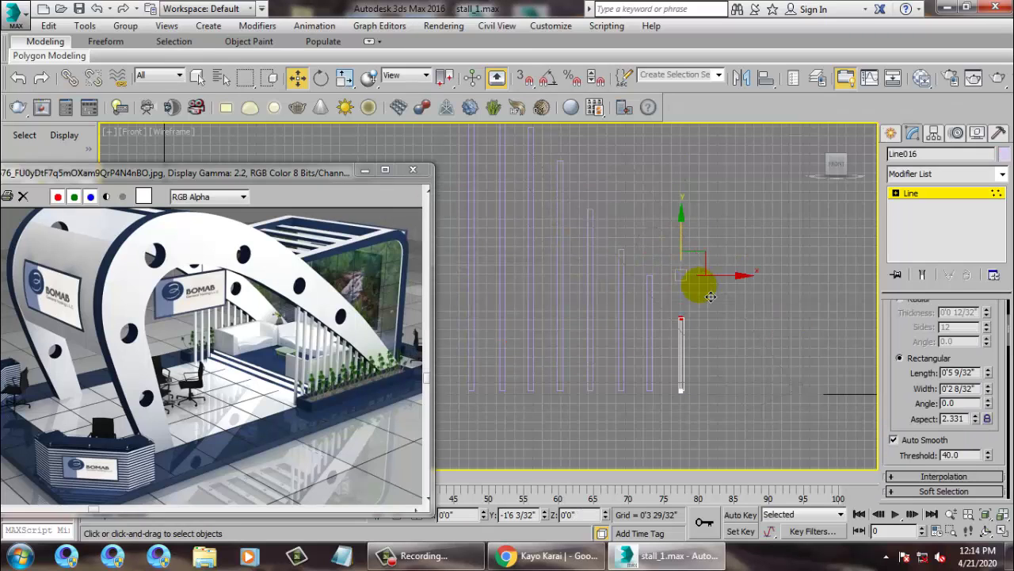
{"action": "middle_click_drag", "start_coordinate": [741, 386], "coordinate": [764, 340]}
{"action": "key", "text": "alt+w"}
{"action": "middle_click", "coordinate": [720, 390]}
{"action": "key", "text": "alt+w"}
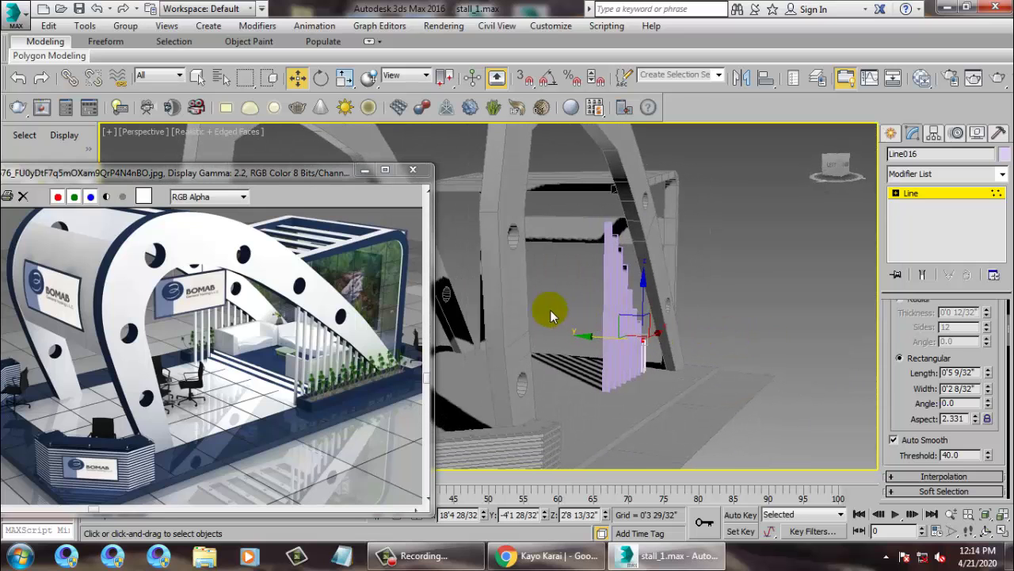
{"action": "left_click", "coordinate": [929, 196]}
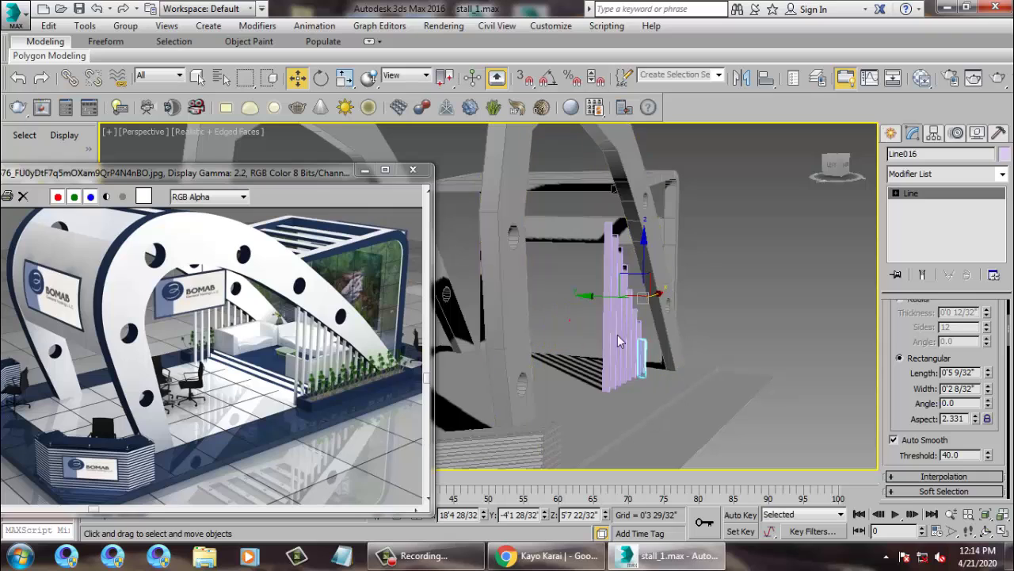
Step: Select all eight slats and make one independent copy of the row under the opposite arch
{"action": "left_click_drag", "start_coordinate": [654, 366], "coordinate": [656, 364]}
{"action": "left_click_drag", "start_coordinate": [695, 429], "coordinate": [689, 426], "text": "alt"}
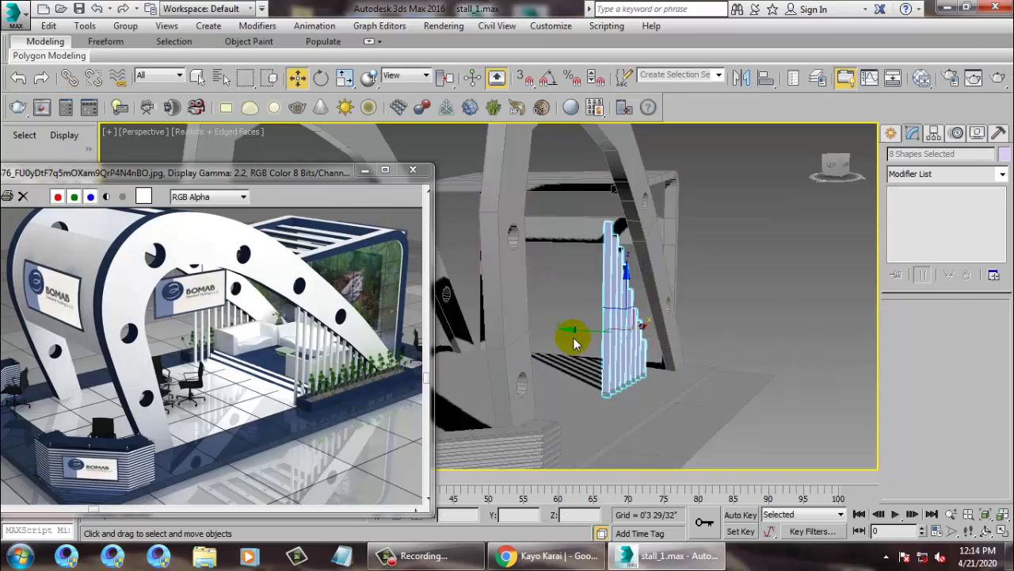
{"action": "middle_click_drag", "start_coordinate": [586, 340], "coordinate": [664, 315], "text": "alt"}
{"action": "scroll", "coordinate": [663, 315], "scroll_direction": "up", "scroll_amount": 5}
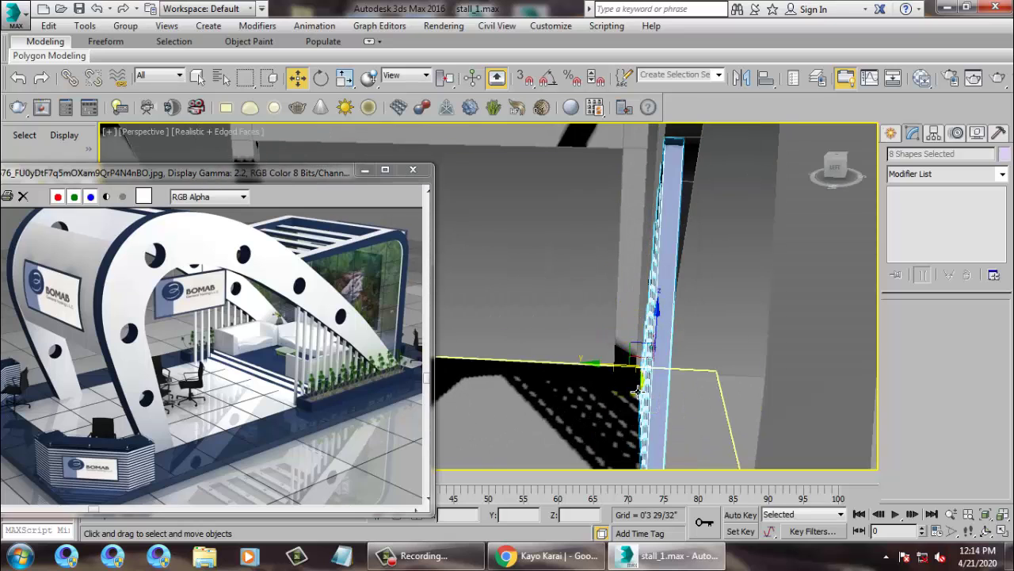
{"action": "scroll", "coordinate": [723, 338], "scroll_direction": "down", "scroll_amount": 6}
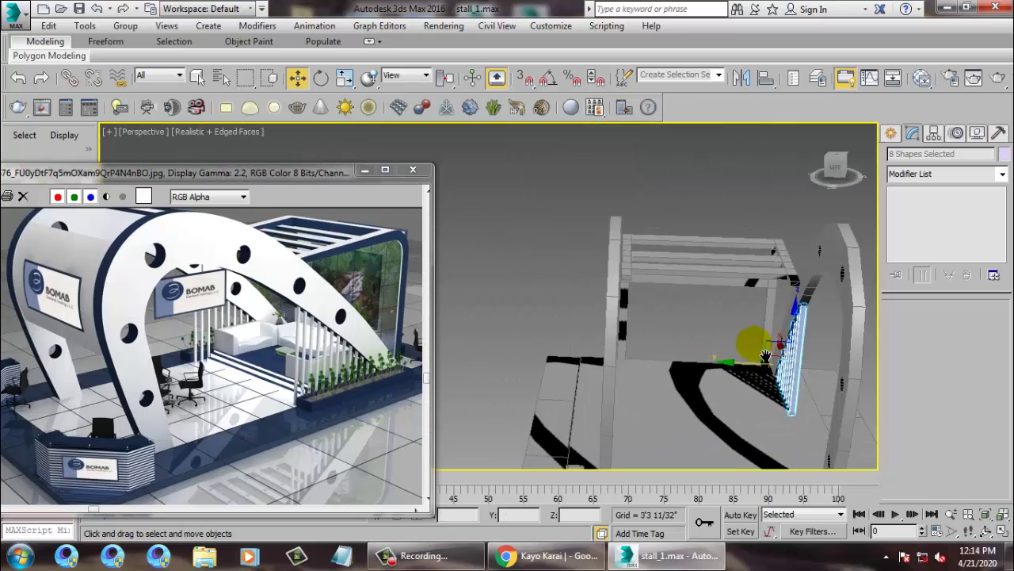
{"action": "left_click_drag", "start_coordinate": [745, 372], "coordinate": [565, 361]}
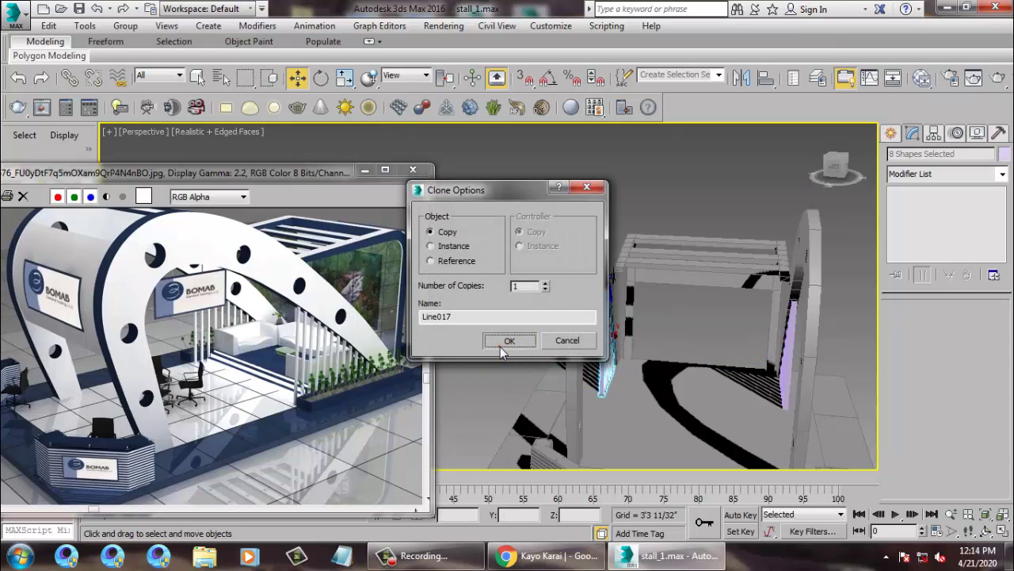
{"action": "left_click", "coordinate": [501, 345]}
Step: Fine-tune the copied slat row's sideways position so that it lines up under its arch
{"action": "key", "text": "z"}
{"action": "mouse_move", "coordinate": [776, 328]}
{"action": "middle_mouse_down", "text": "alt"}
{"action": "mouse_move", "coordinate": [573, 298]}
{"action": "mouse_move", "coordinate": [637, 307]}
{"action": "mouse_move", "coordinate": [621, 304]}
{"action": "middle_mouse_up", "text": "alt"}
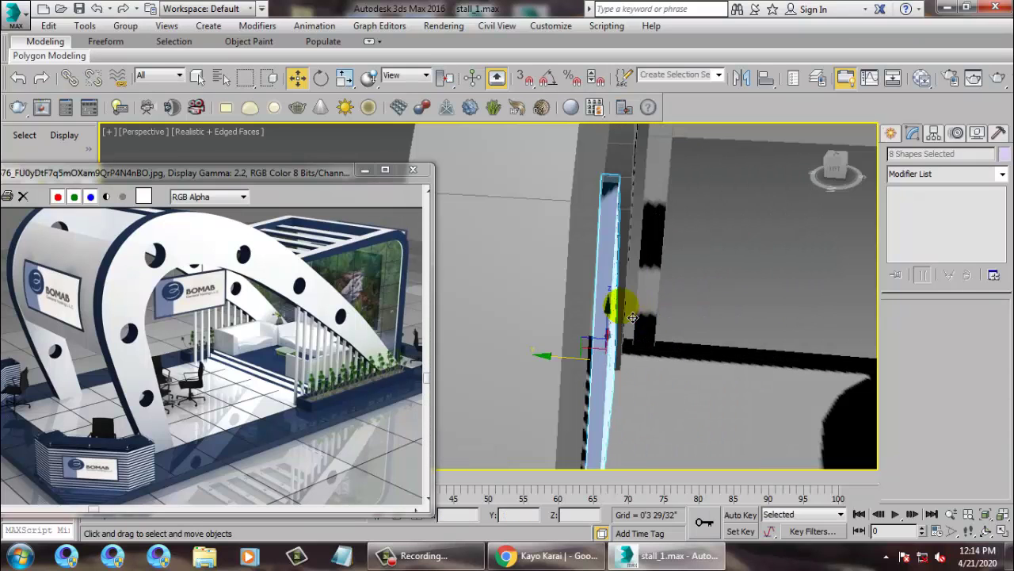
{"action": "left_click_drag", "start_coordinate": [569, 366], "coordinate": [574, 366]}
{"action": "scroll", "coordinate": [623, 351], "scroll_direction": "down", "scroll_amount": 5}
{"action": "middle_click_drag", "start_coordinate": [624, 351], "coordinate": [780, 321], "text": "alt"}
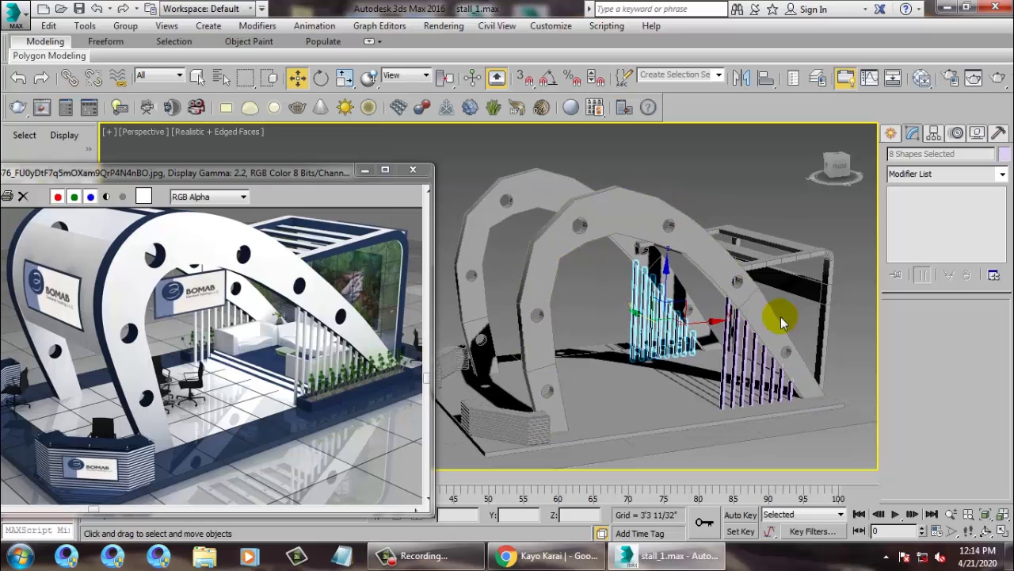
Step: Check the slats and arches in the reference image, and convert both arches to Editable Poly
{"action": "scroll", "coordinate": [367, 301], "scroll_direction": "up", "scroll_amount": 3}
{"action": "middle_click_drag", "start_coordinate": [367, 298], "coordinate": [313, 309]}
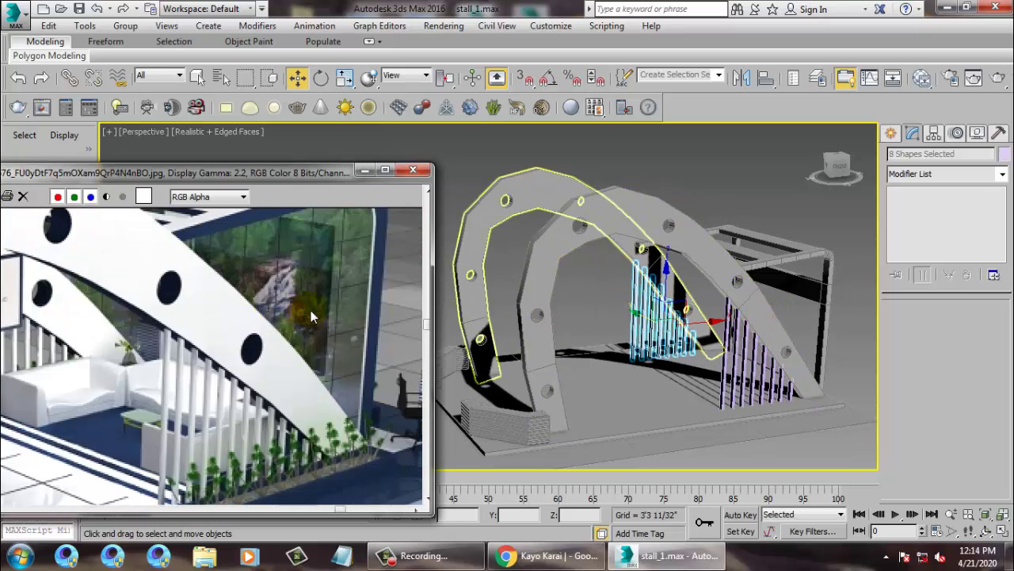
{"action": "scroll", "coordinate": [315, 342], "scroll_direction": "down", "scroll_amount": 1}
{"action": "middle_click_drag", "start_coordinate": [290, 356], "coordinate": [327, 325]}
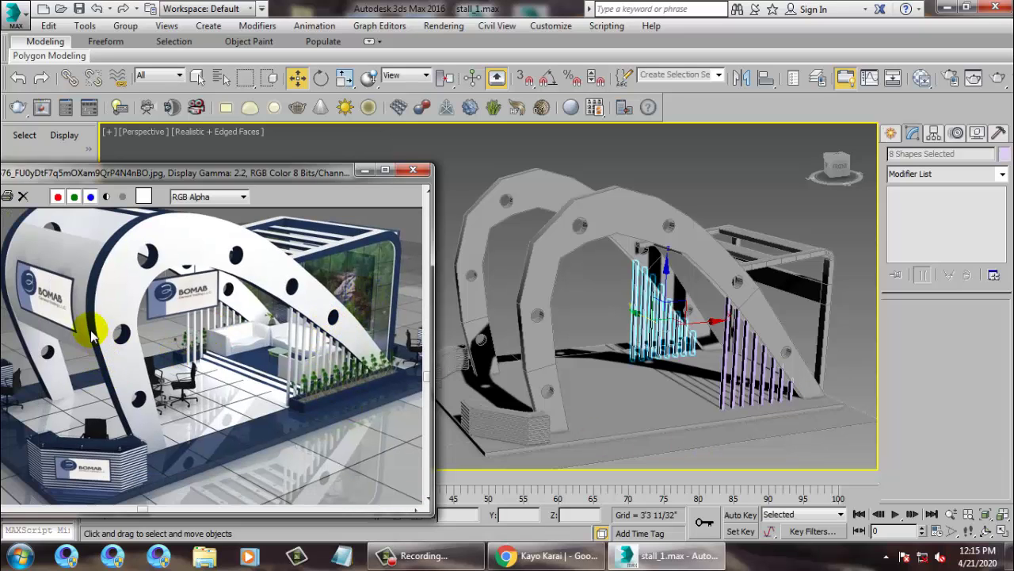
{"action": "middle_click_drag", "start_coordinate": [663, 299], "coordinate": [734, 323], "text": "alt"}
{"action": "left_click", "coordinate": [555, 227]}
{"action": "left_click", "coordinate": [526, 204], "text": "ctrl"}
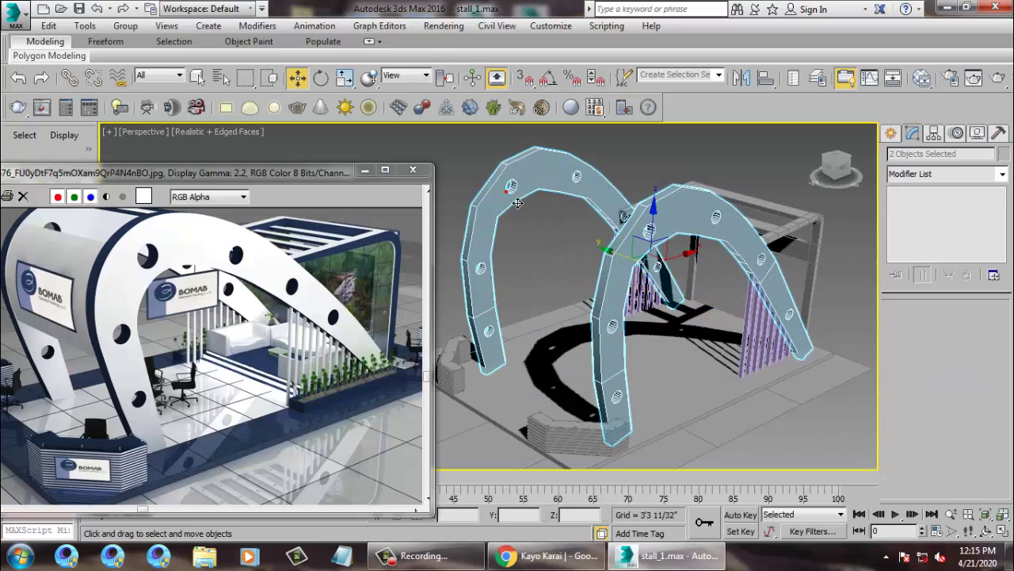
{"action": "left_click", "coordinate": [718, 167]}
{"action": "left_click", "coordinate": [615, 248]}
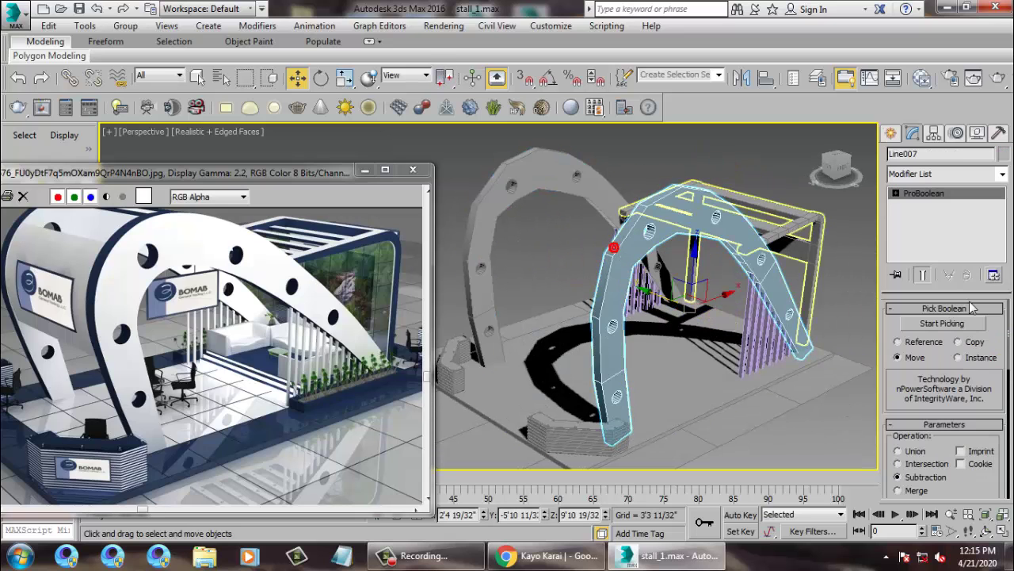
{"action": "left_click", "coordinate": [539, 174], "text": "ctrl"}
{"action": "right_click", "coordinate": [536, 170]}
{"action": "mouse_move", "coordinate": [596, 319]}
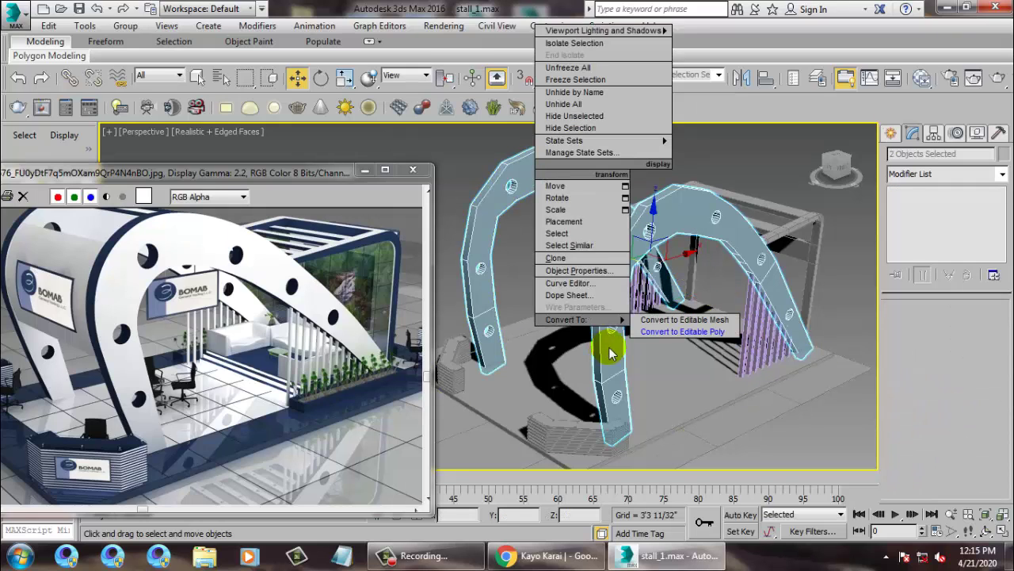
{"action": "left_click", "coordinate": [725, 331]}
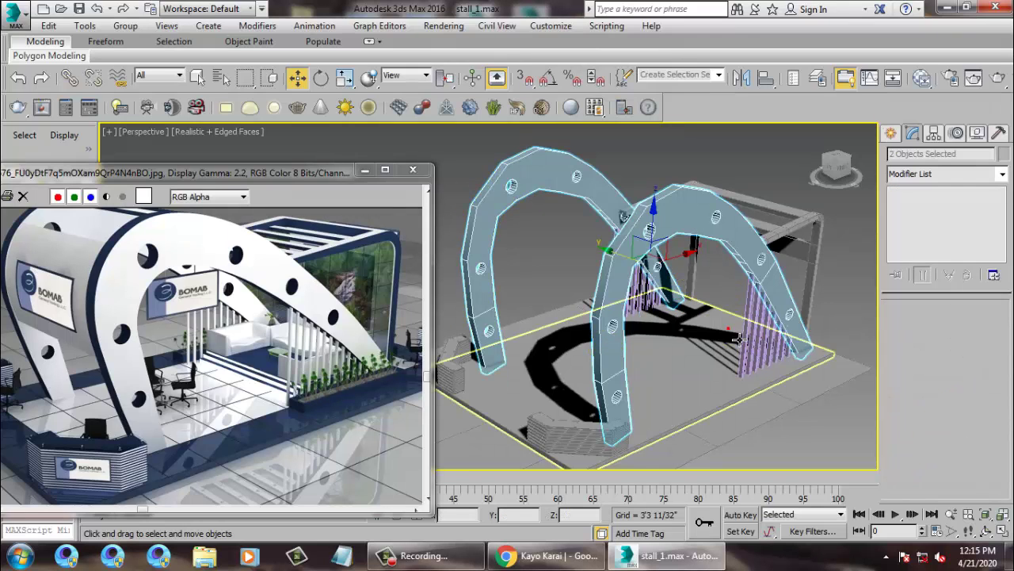
{"action": "right_click", "coordinate": [502, 210]}
{"action": "left_click", "coordinate": [555, 330]}
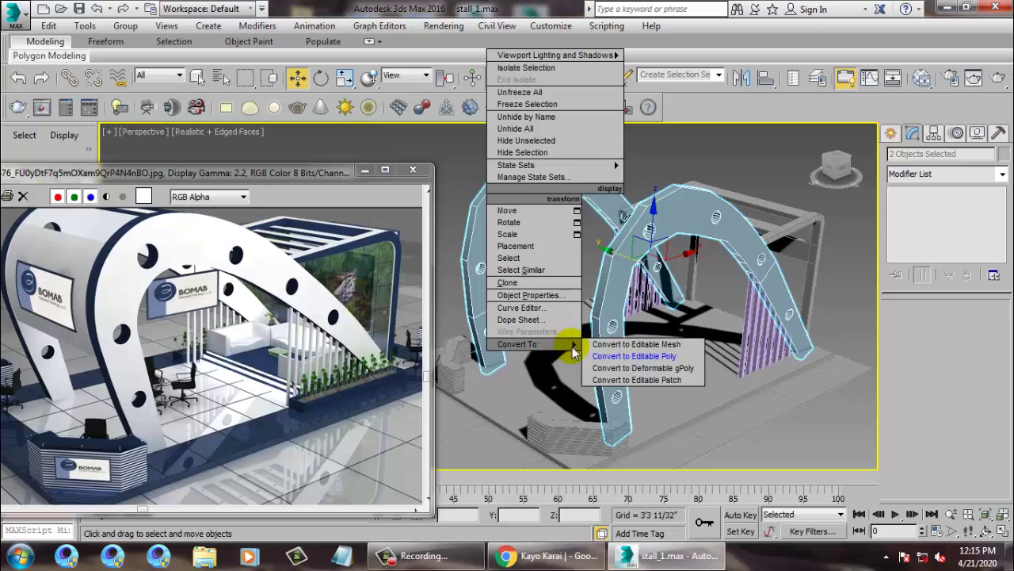
{"action": "left_click", "coordinate": [643, 360]}
Step: Attach the front arch to the rear arch so that both form one Editable Poly object
{"action": "left_click", "coordinate": [533, 198]}
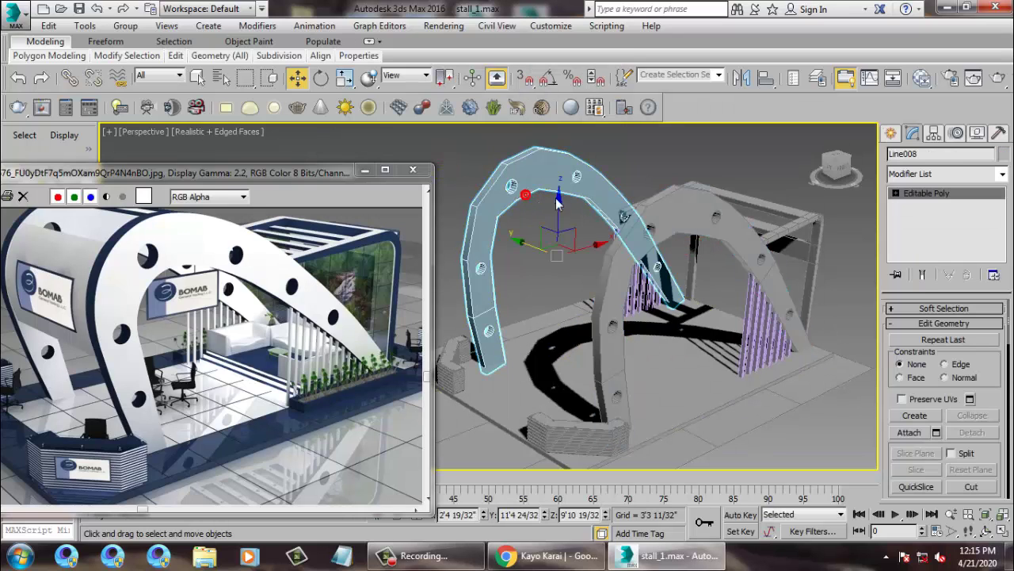
{"action": "left_click", "coordinate": [908, 432]}
{"action": "left_click", "coordinate": [645, 269]}
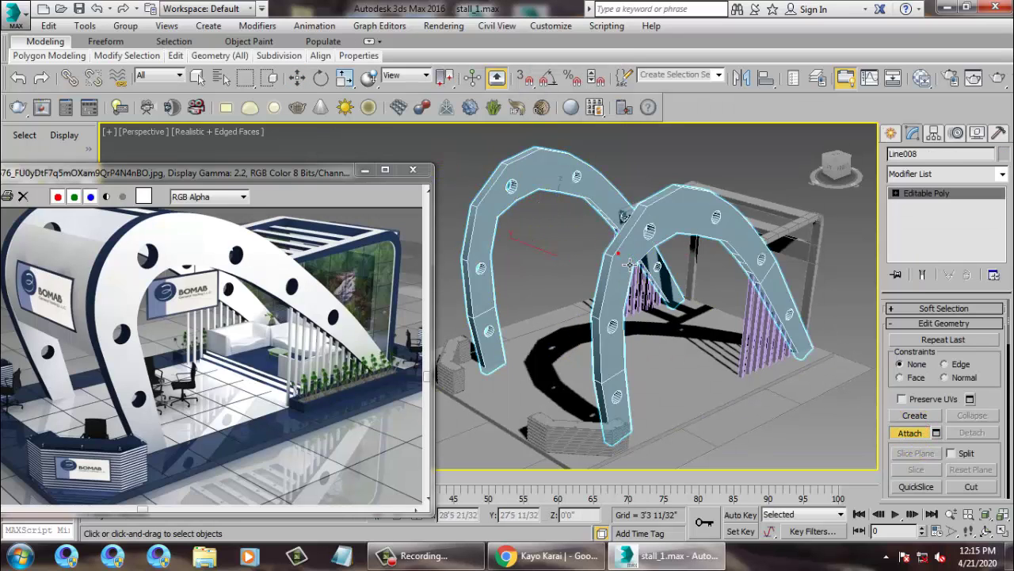
{"action": "key", "text": "w"}
Step: Switch the view to wireframe and use Cut to add edges across an arch leg at the bend above its upper hole
{"action": "middle_click_drag", "start_coordinate": [618, 185], "coordinate": [682, 253], "text": "alt"}
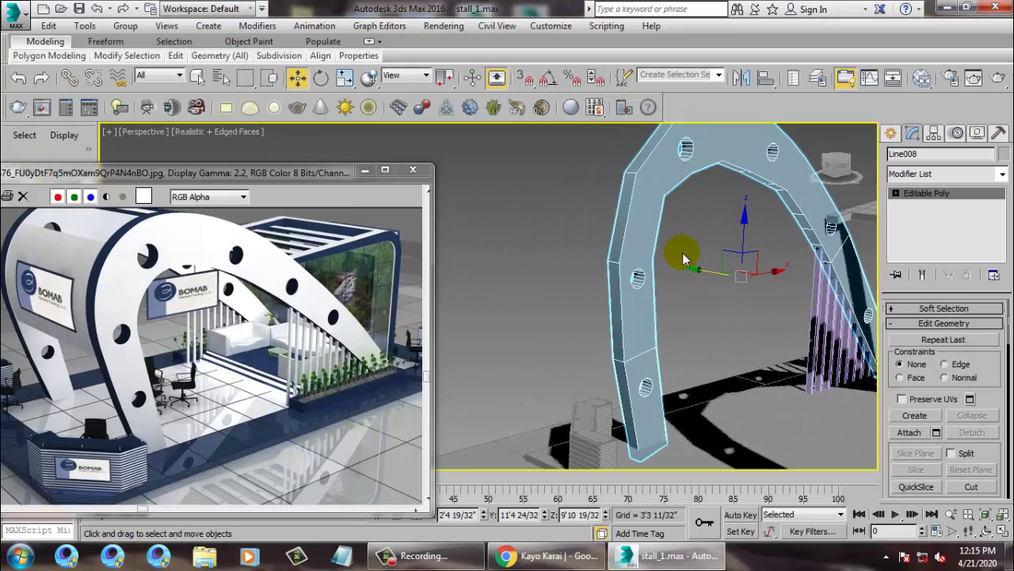
{"action": "right_click", "coordinate": [627, 203]}
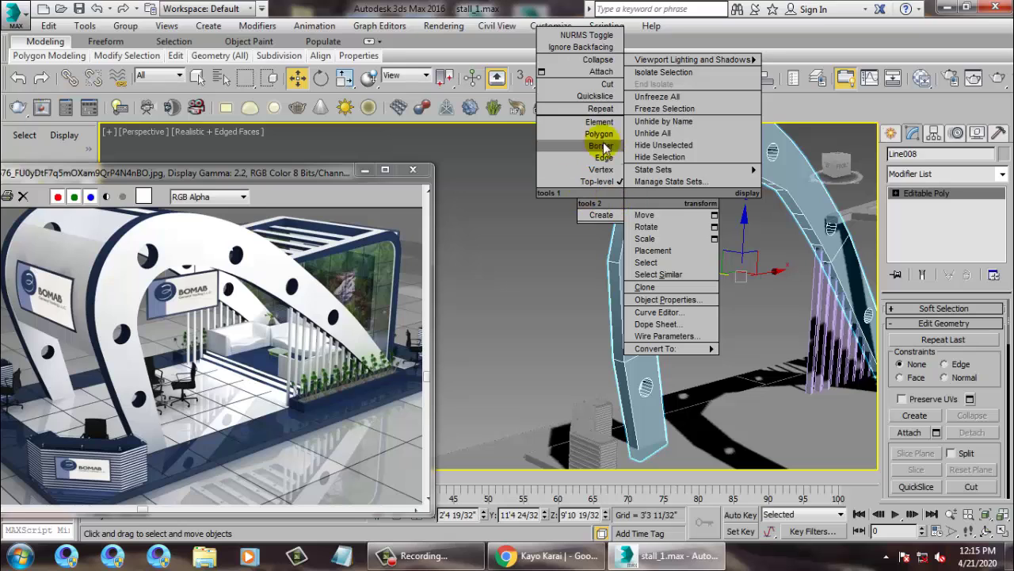
{"action": "left_click", "coordinate": [607, 84]}
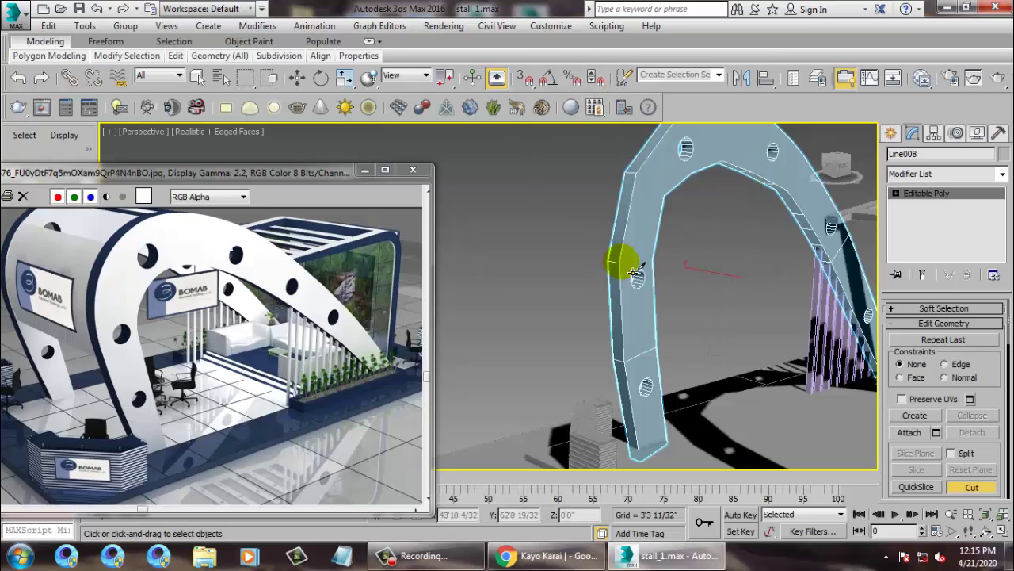
{"action": "key", "text": "F3"}
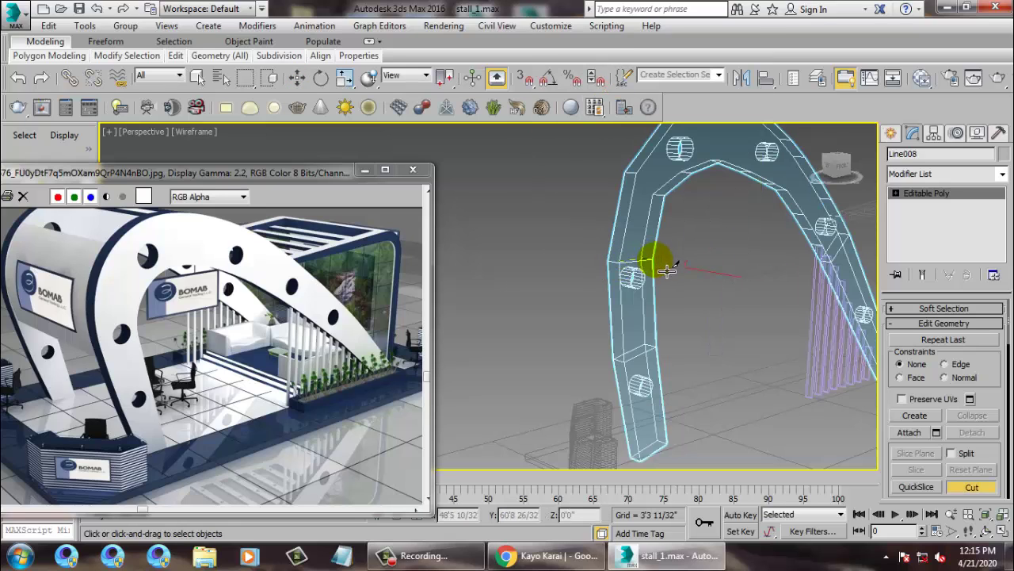
{"action": "middle_click_drag", "start_coordinate": [675, 279], "coordinate": [880, 282], "text": "alt"}
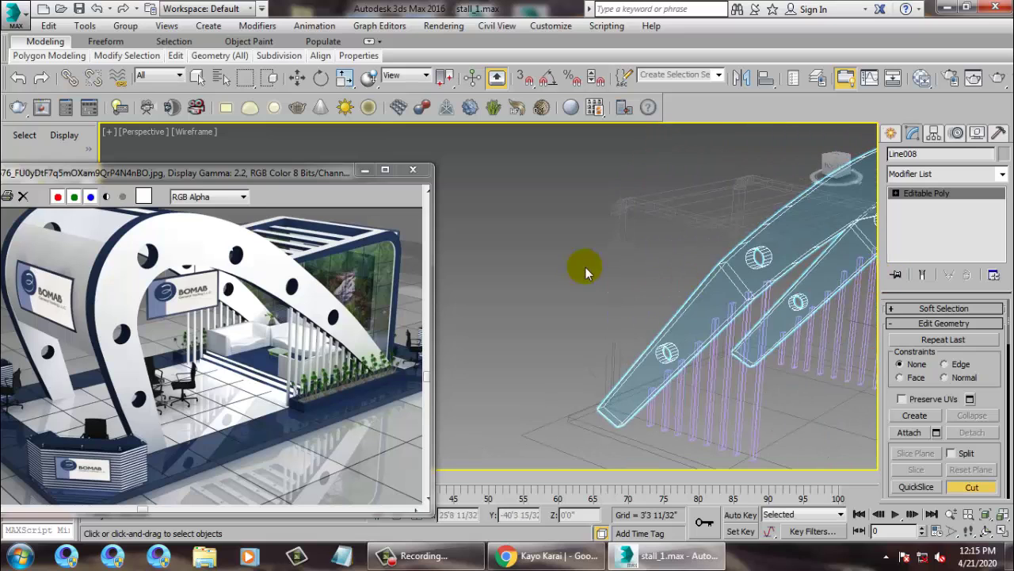
{"action": "middle_click_drag", "start_coordinate": [589, 275], "coordinate": [777, 333], "text": "alt"}
{"action": "middle_click_drag", "start_coordinate": [777, 333], "coordinate": [683, 374]}
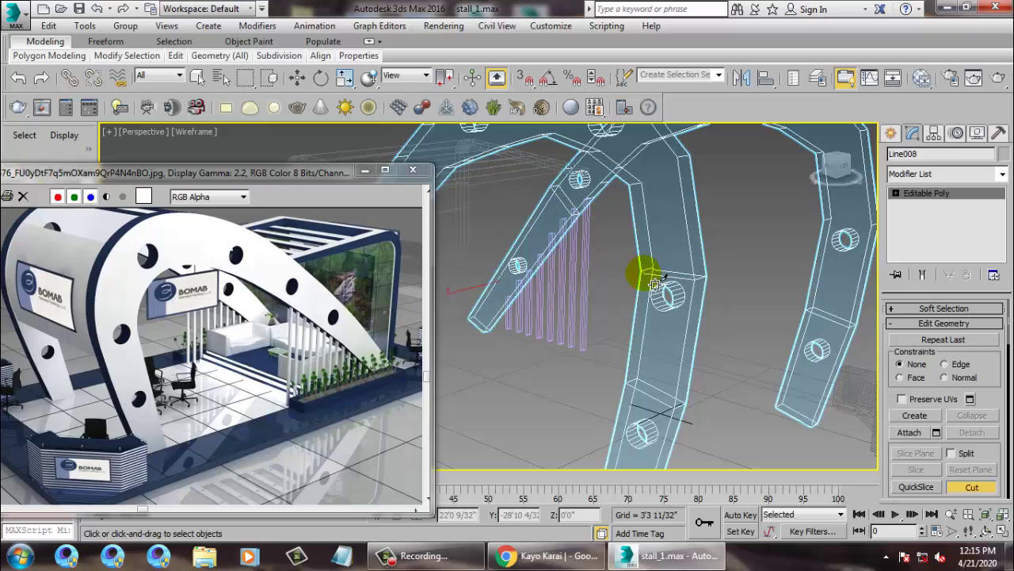
{"action": "middle_click_drag", "start_coordinate": [753, 349], "coordinate": [623, 407], "text": "alt"}
{"action": "scroll", "coordinate": [735, 346], "scroll_direction": "up", "scroll_amount": 4}
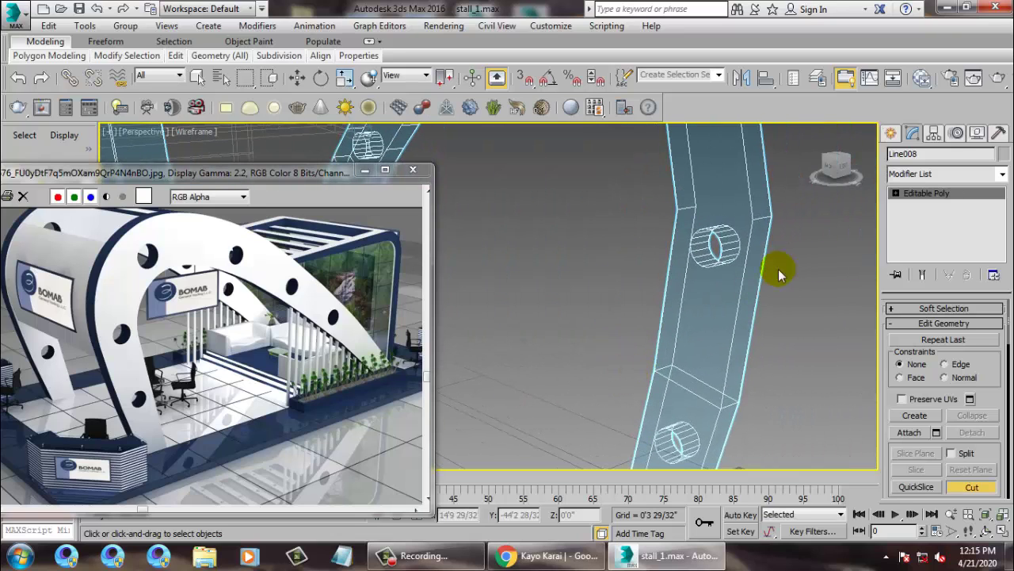
Step: Continue cutting edges across the faces of the arch legs, joining the inner and outer corners at the bends
{"action": "right_click", "coordinate": [676, 210]}
{"action": "middle_click_drag", "start_coordinate": [676, 210], "coordinate": [450, 288], "text": "alt"}
{"action": "scroll", "coordinate": [713, 289], "scroll_direction": "down", "scroll_amount": 5}
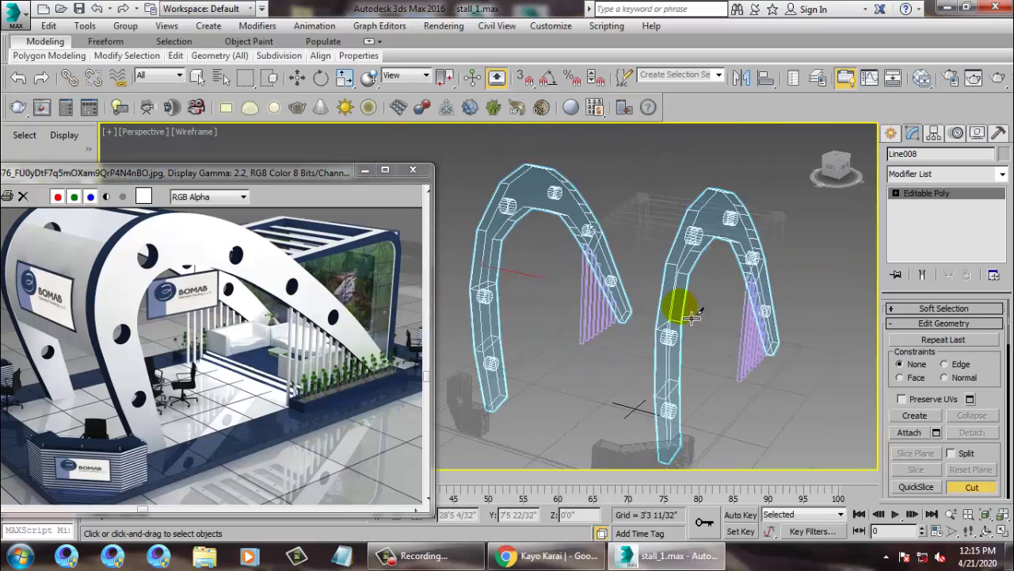
{"action": "middle_click_drag", "start_coordinate": [688, 309], "coordinate": [639, 322], "text": "alt"}
{"action": "scroll", "coordinate": [639, 325], "scroll_direction": "up", "scroll_amount": 6}
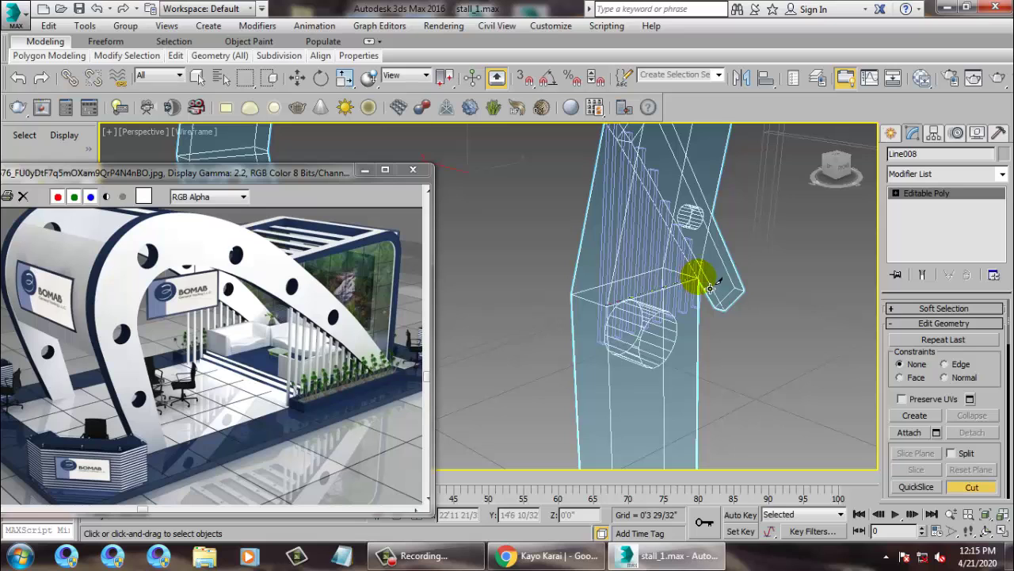
{"action": "scroll", "coordinate": [792, 317], "scroll_direction": "down", "scroll_amount": 3}
{"action": "mouse_move", "coordinate": [793, 317]}
{"action": "middle_mouse_down", "text": "alt"}
{"action": "mouse_move", "coordinate": [742, 299]}
{"action": "mouse_move", "coordinate": [751, 332]}
{"action": "mouse_move", "coordinate": [729, 345]}
{"action": "middle_mouse_up", "text": "alt"}
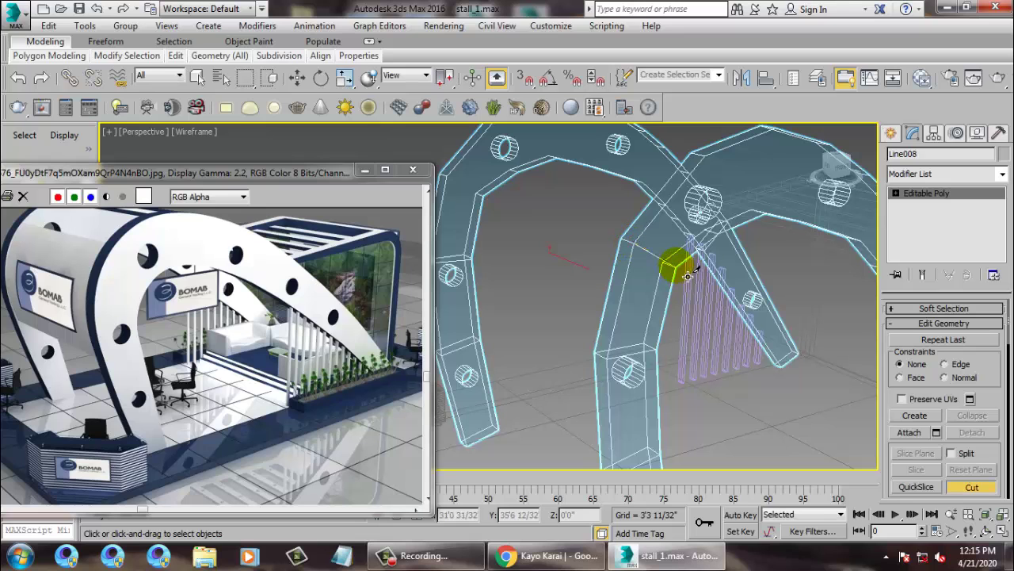
Step: Cut an edge across the rear arch's face from the outer bend corner through the upper hole to the inner corner
{"action": "middle_click_drag", "start_coordinate": [775, 296], "coordinate": [835, 306], "text": "alt"}
{"action": "scroll", "coordinate": [520, 253], "scroll_direction": "up", "scroll_amount": 3}
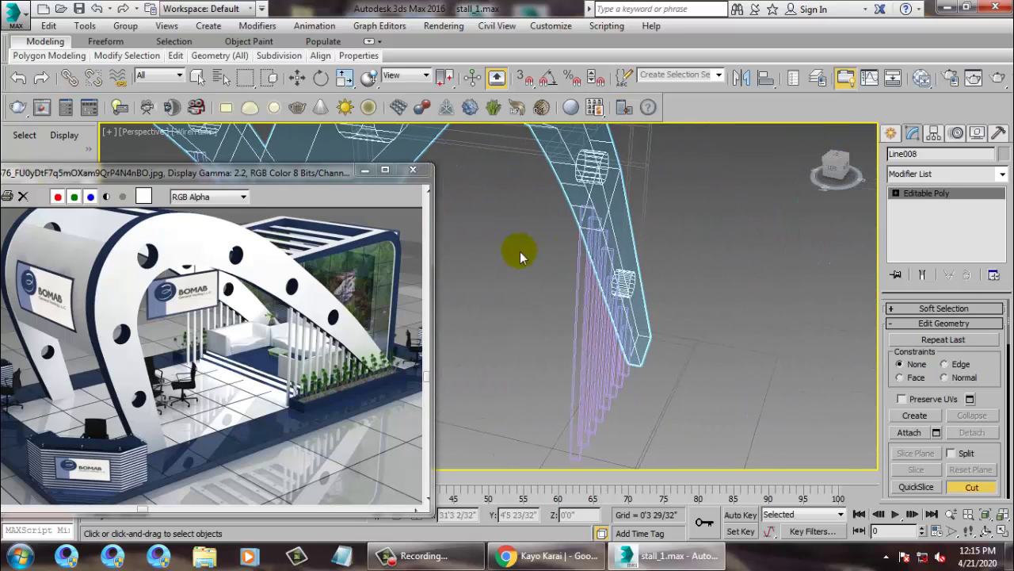
{"action": "middle_click_drag", "start_coordinate": [604, 285], "coordinate": [651, 302], "text": "alt"}
{"action": "middle_click_drag", "start_coordinate": [713, 267], "coordinate": [692, 205], "text": "alt"}
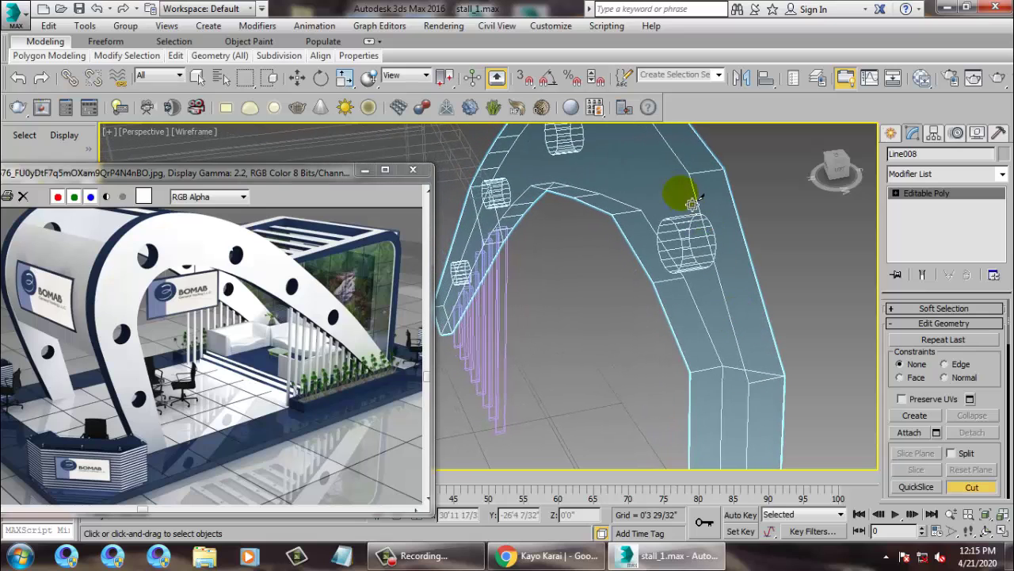
{"action": "left_click", "coordinate": [655, 281]}
{"action": "middle_click_drag", "start_coordinate": [798, 243], "coordinate": [769, 267], "text": "alt"}
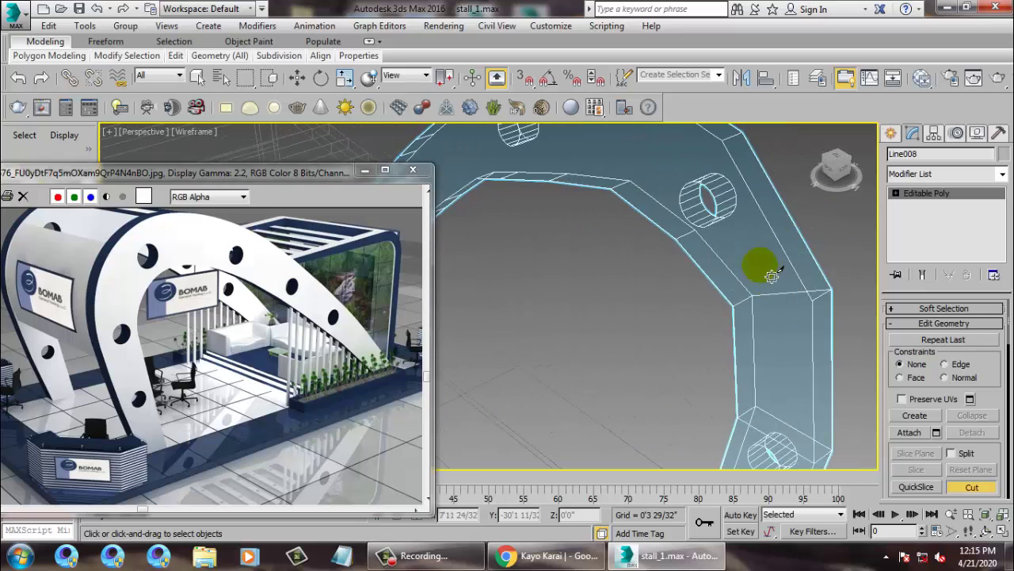
{"action": "left_click", "coordinate": [679, 238]}
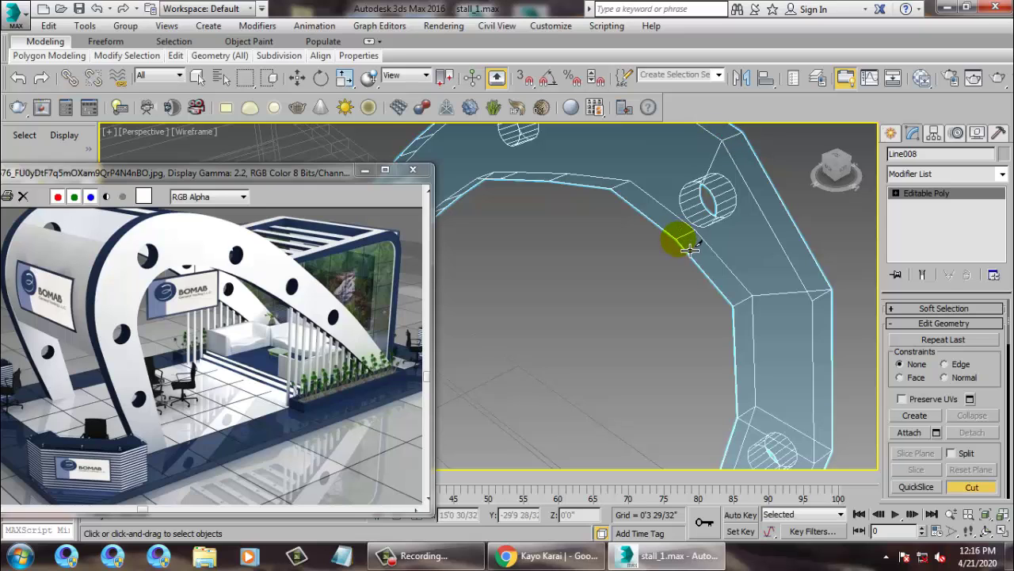
{"action": "middle_click_drag", "start_coordinate": [725, 238], "coordinate": [702, 241], "text": "alt"}
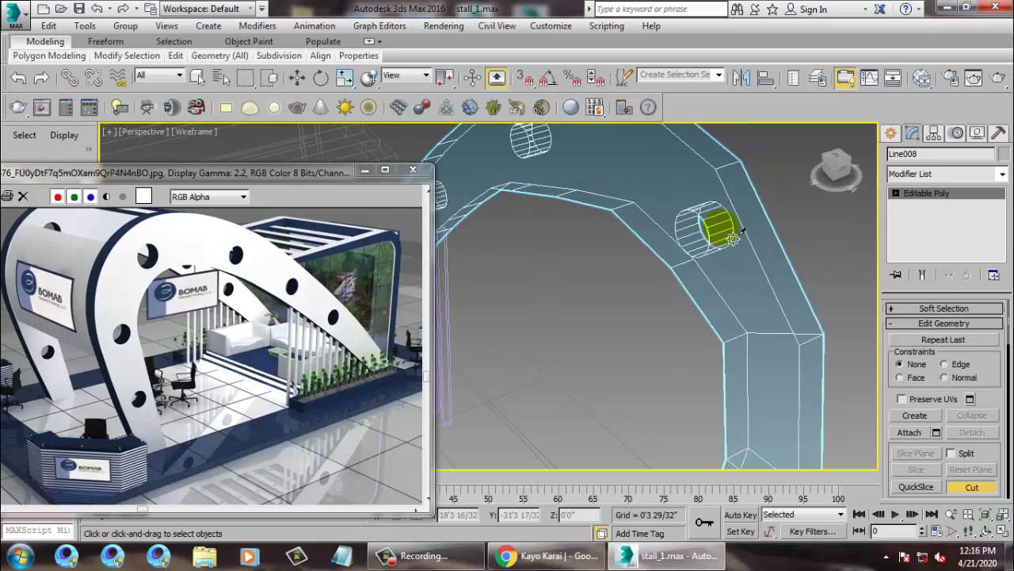
{"action": "scroll", "coordinate": [735, 239], "scroll_direction": "up", "scroll_amount": 2}
{"action": "mouse_move", "coordinate": [765, 244]}
{"action": "middle_mouse_down", "text": "alt"}
{"action": "mouse_move", "coordinate": [766, 233]}
{"action": "mouse_move", "coordinate": [736, 275]}
{"action": "mouse_move", "coordinate": [720, 233]}
{"action": "mouse_move", "coordinate": [775, 308]}
{"action": "middle_mouse_up", "text": "alt"}
{"action": "key", "text": "F3"}
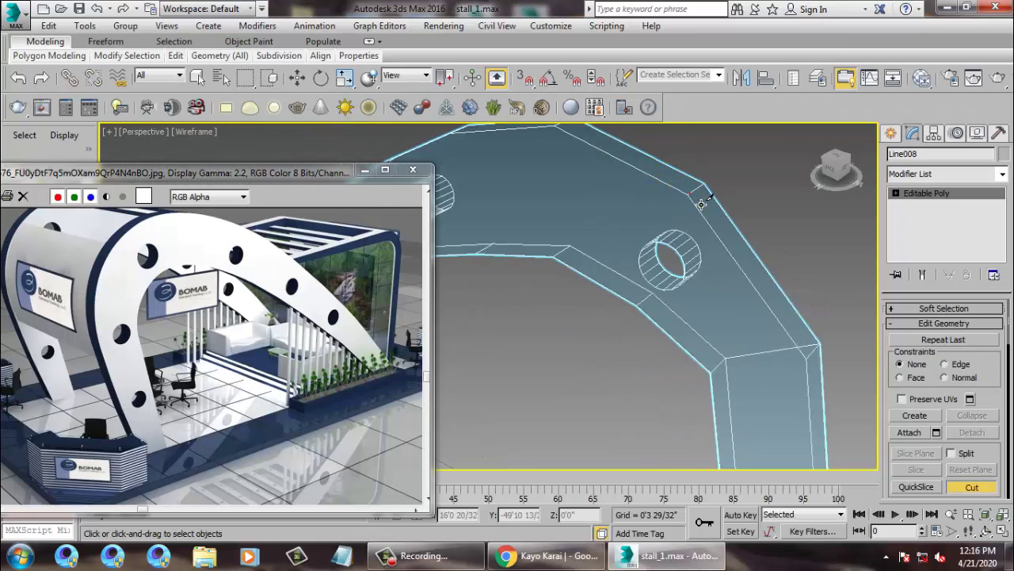
{"action": "left_click", "coordinate": [674, 249]}
{"action": "left_click", "coordinate": [660, 308]}
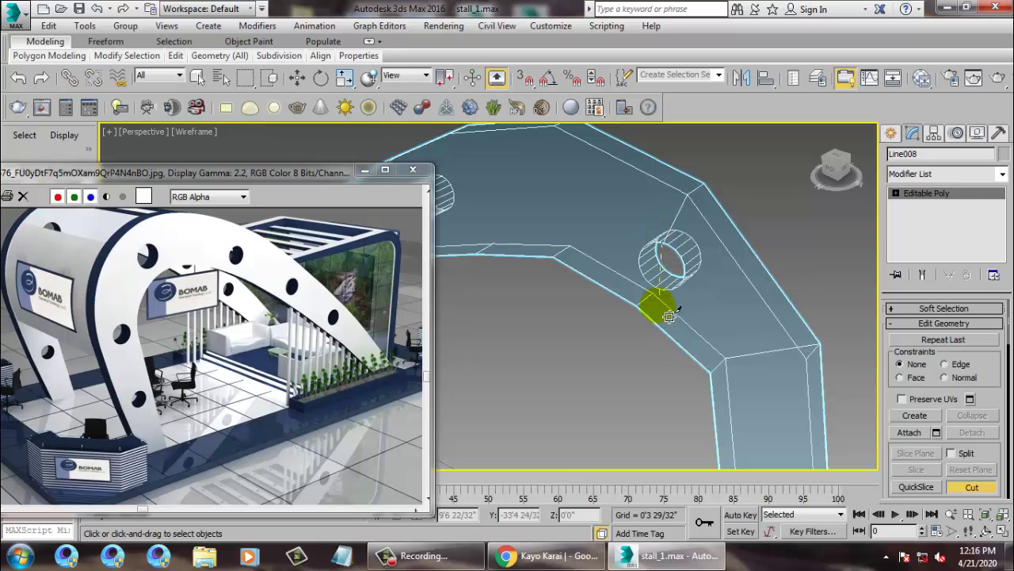
{"action": "left_click", "coordinate": [660, 305]}
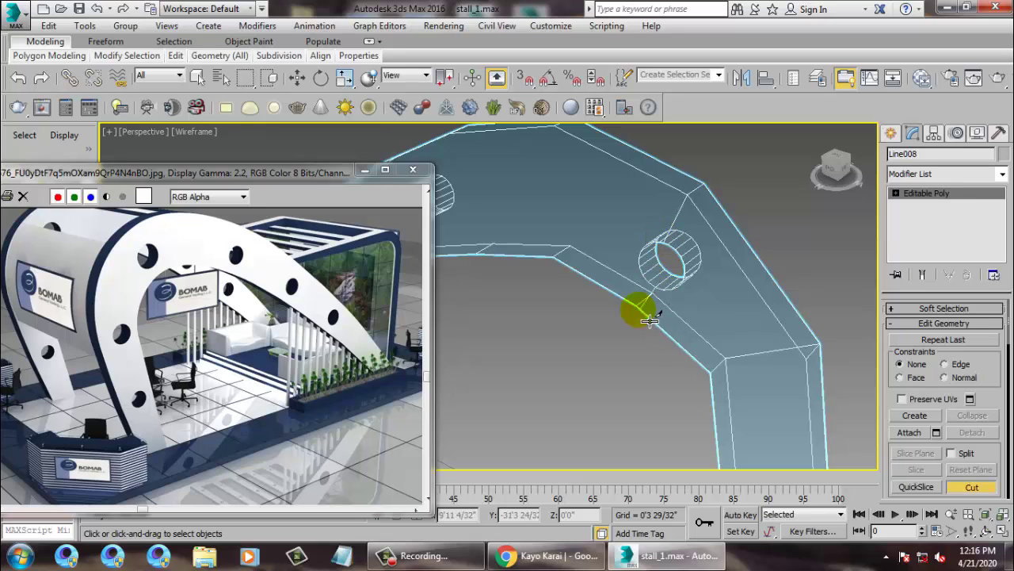
{"action": "left_click", "coordinate": [725, 271]}
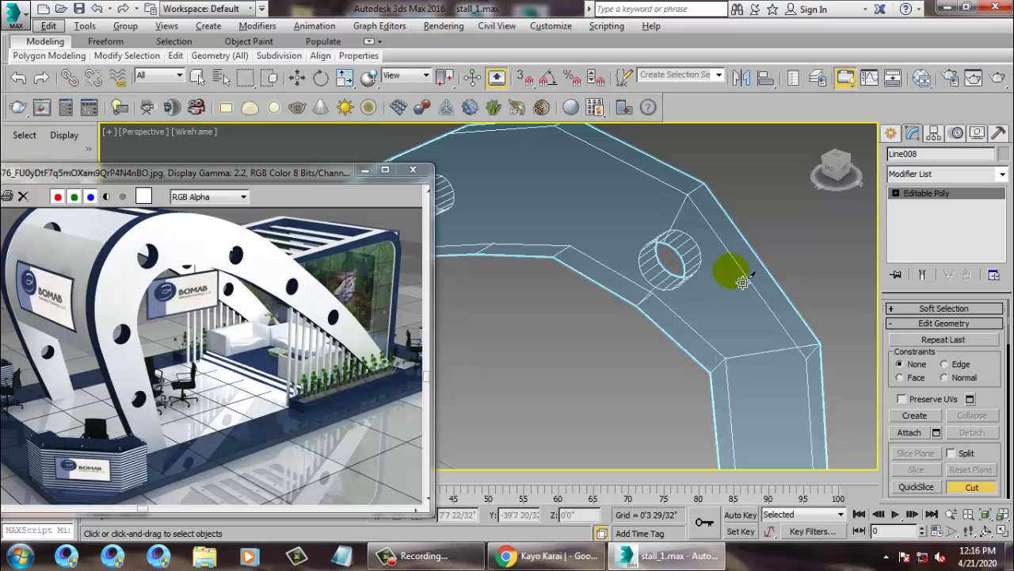
Step: Inspect both arches in shaded and wireframe display to check the cut edges at the bends and holes
{"action": "key", "text": "F3"}
{"action": "scroll", "coordinate": [733, 283], "scroll_direction": "down", "scroll_amount": 5}
{"action": "middle_click_drag", "start_coordinate": [723, 282], "coordinate": [585, 282], "text": "alt"}
{"action": "scroll", "coordinate": [667, 287], "scroll_direction": "down", "scroll_amount": 2}
{"action": "scroll", "coordinate": [563, 272], "scroll_direction": "up", "scroll_amount": 5}
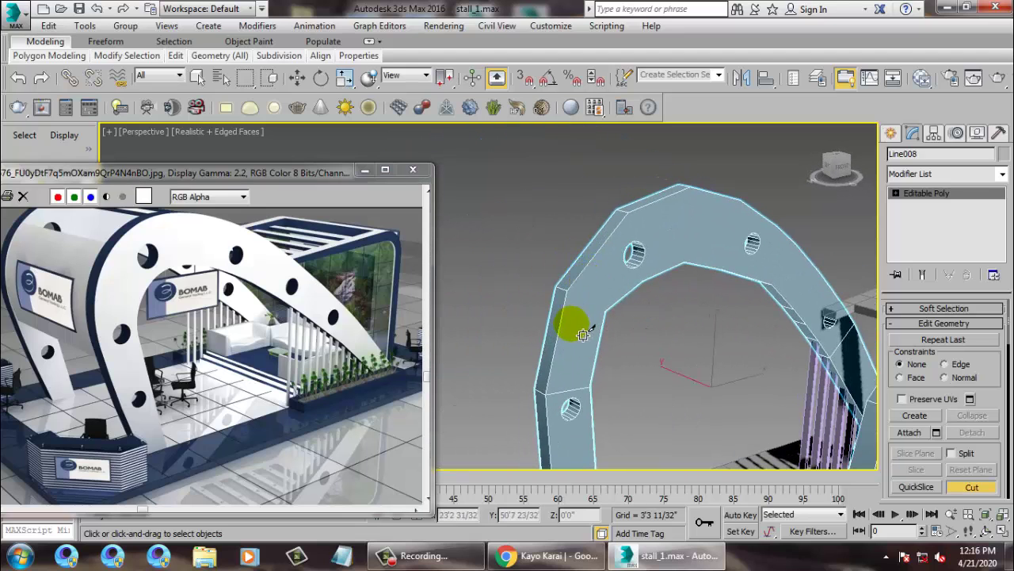
{"action": "key", "text": "F3"}
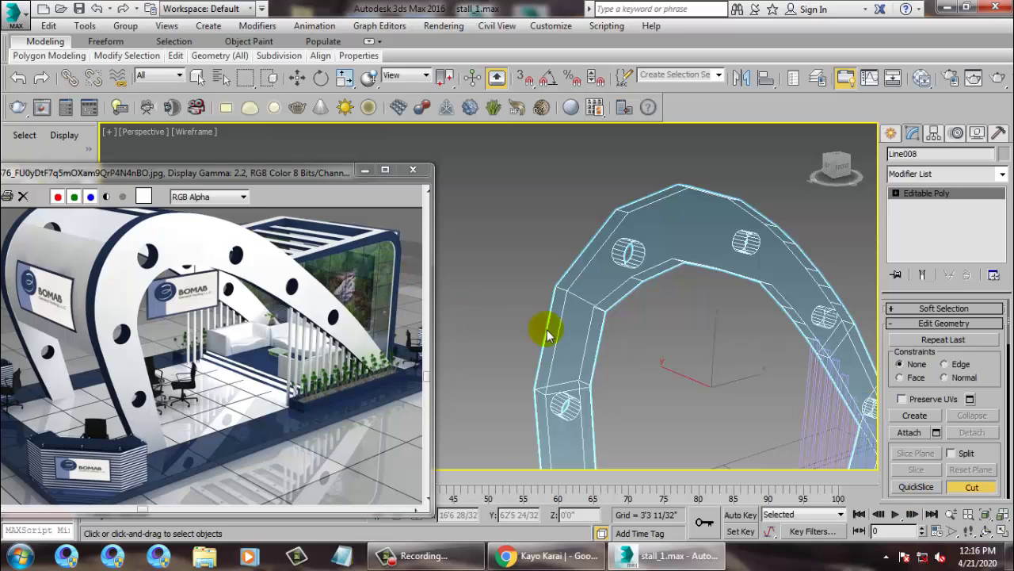
{"action": "middle_click_drag", "start_coordinate": [544, 325], "coordinate": [482, 301]}
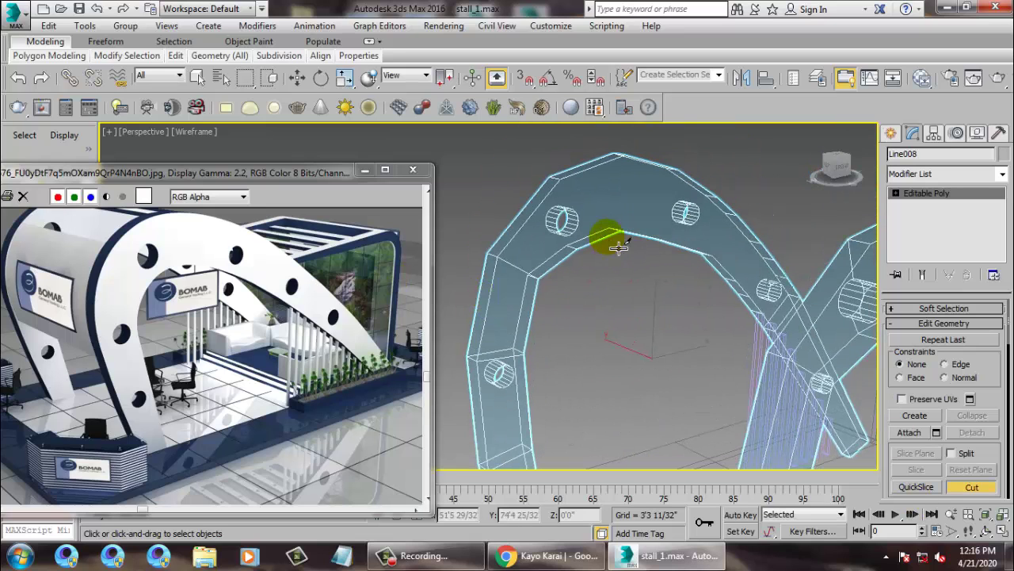
{"action": "key", "text": "F3"}
{"action": "middle_click_drag", "start_coordinate": [689, 334], "coordinate": [659, 302], "text": "alt"}
{"action": "key", "text": "w"}
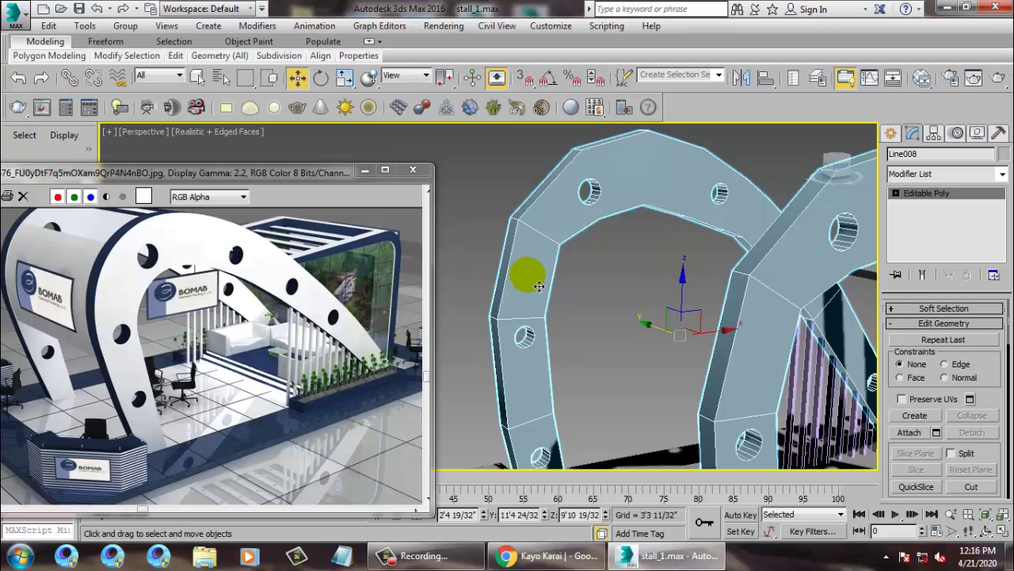
{"action": "middle_click_drag", "start_coordinate": [598, 296], "coordinate": [720, 229], "text": "alt"}
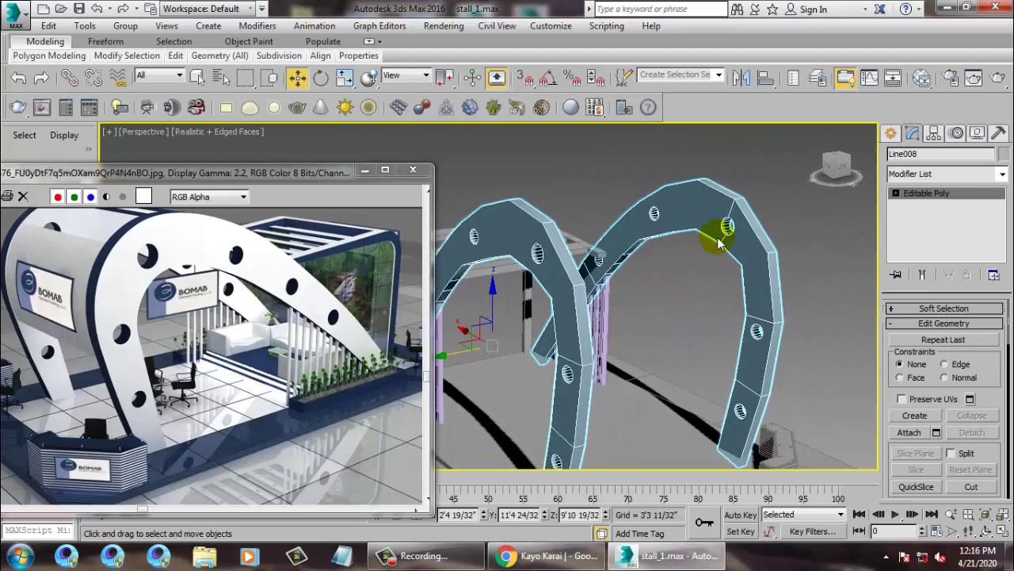
Step: Cut an edge between the inner and outer corners at the bend below the upper hole on the arches
{"action": "right_click", "coordinate": [745, 248]}
{"action": "left_click", "coordinate": [728, 133]}
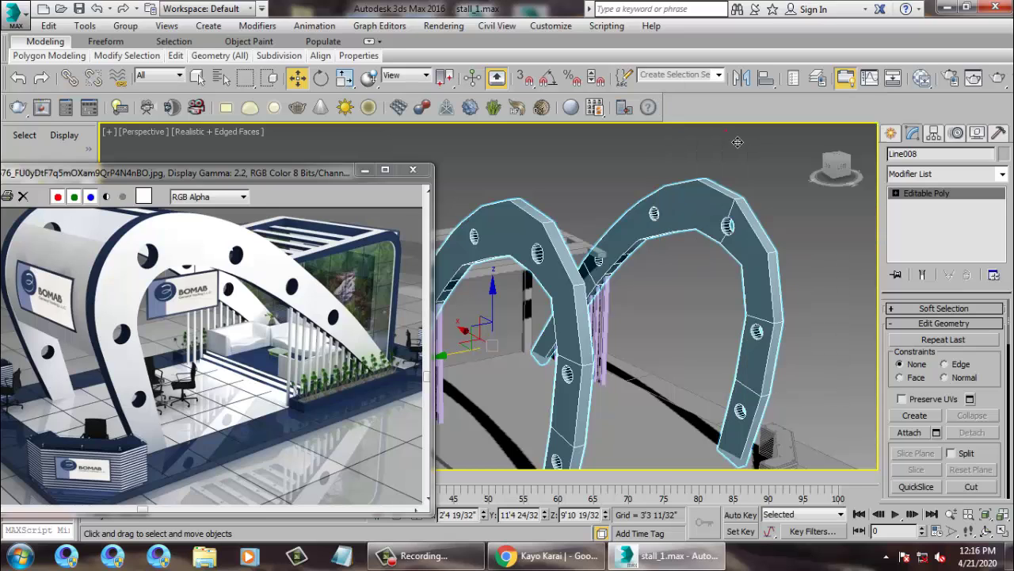
{"action": "left_click", "coordinate": [743, 268]}
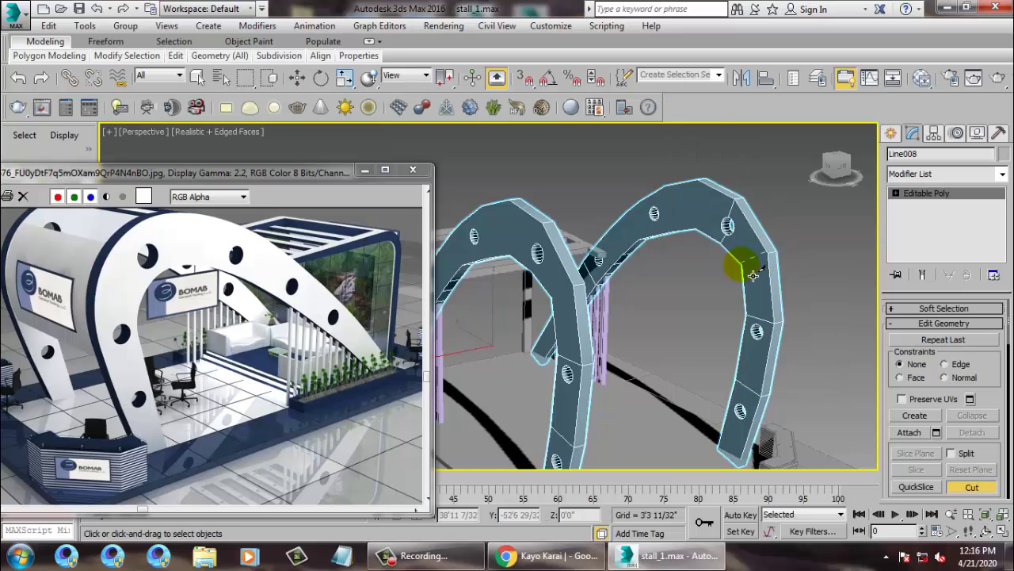
{"action": "right_click", "coordinate": [799, 260]}
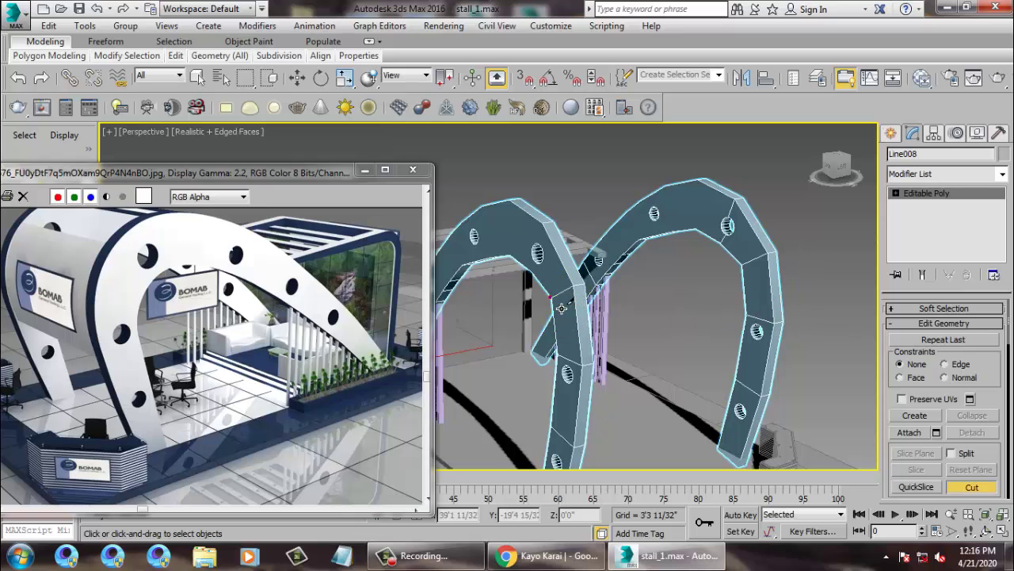
{"action": "key", "text": "w"}
{"action": "middle_click_drag", "start_coordinate": [742, 279], "coordinate": [553, 271], "text": "alt"}
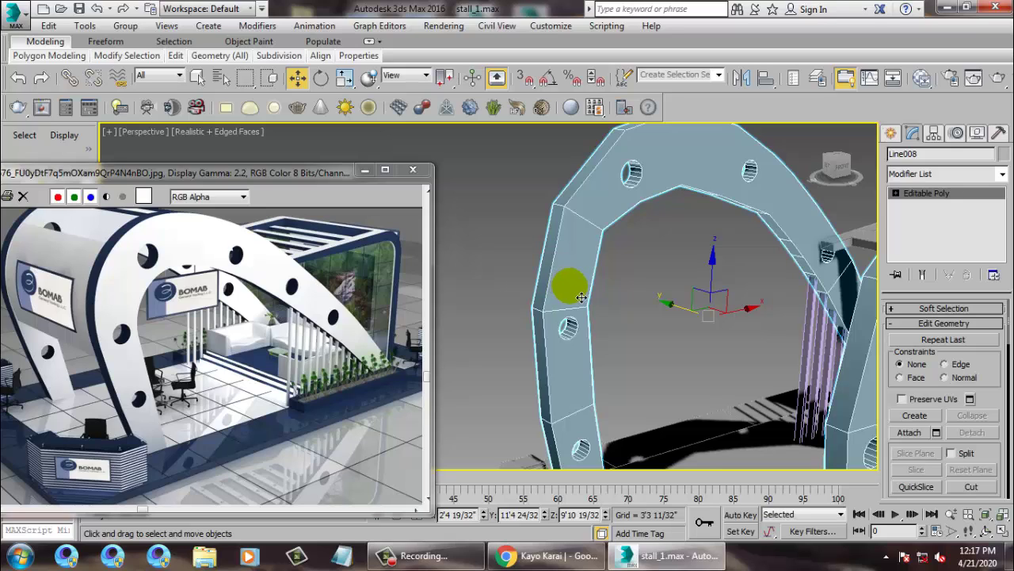
Step: Cut an edge lengthwise between two bends on the facing sides of both arches, separating a narrow strip along the outer rim
{"action": "right_click", "coordinate": [570, 286]}
{"action": "left_click", "coordinate": [536, 163]}
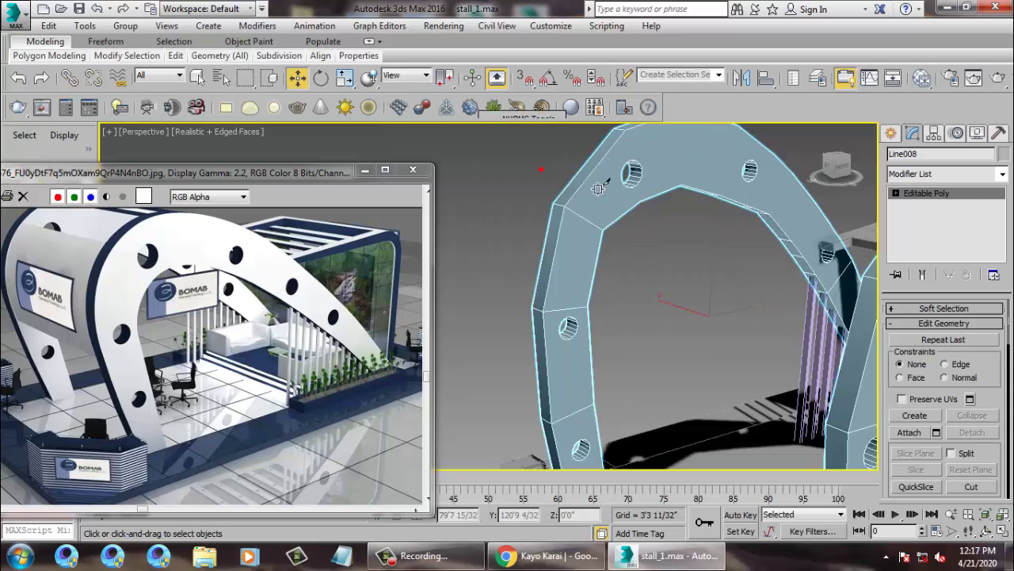
{"action": "left_click", "coordinate": [585, 220]}
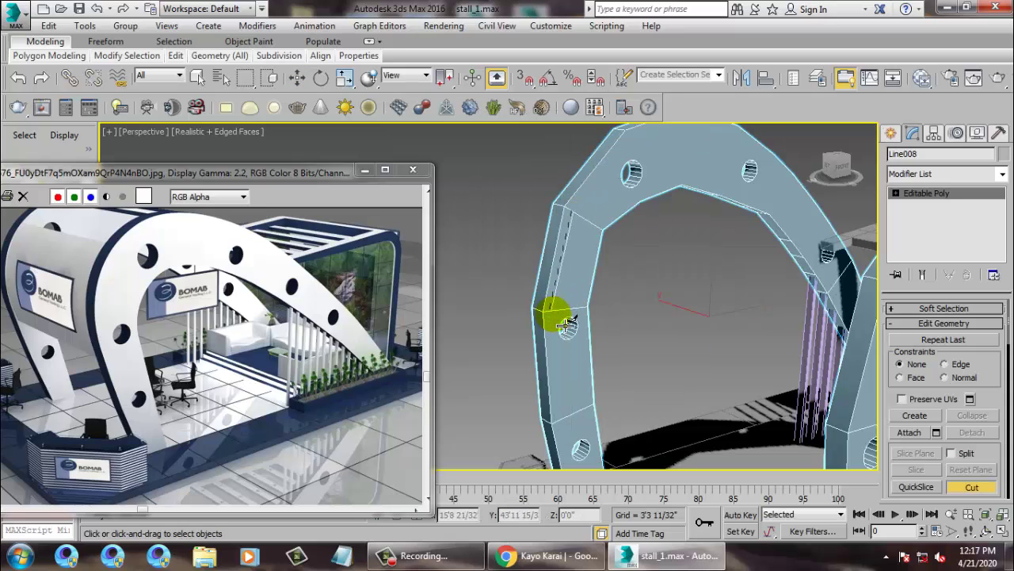
{"action": "middle_click_drag", "start_coordinate": [689, 234], "coordinate": [732, 198], "text": "alt"}
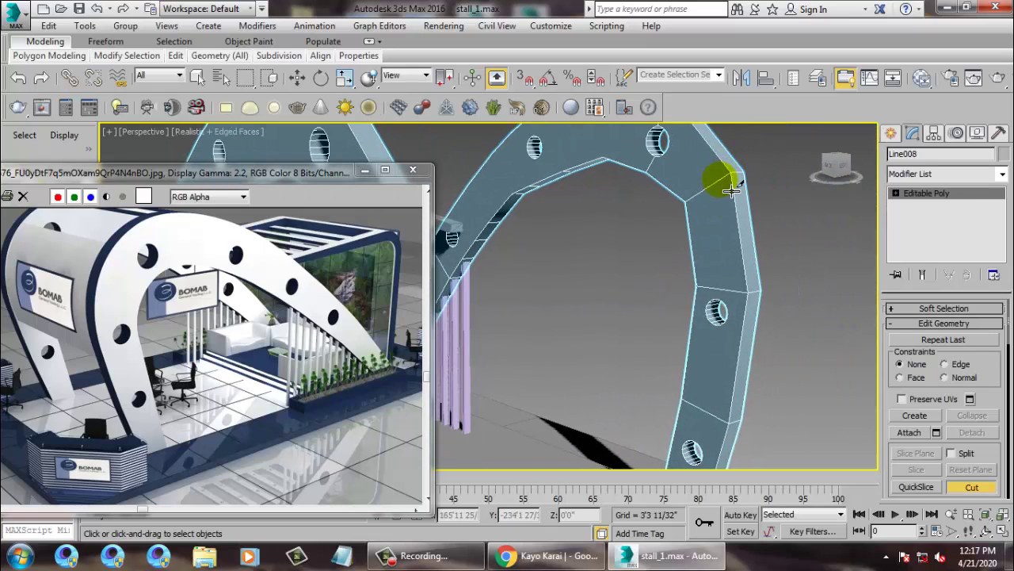
{"action": "left_click", "coordinate": [741, 297]}
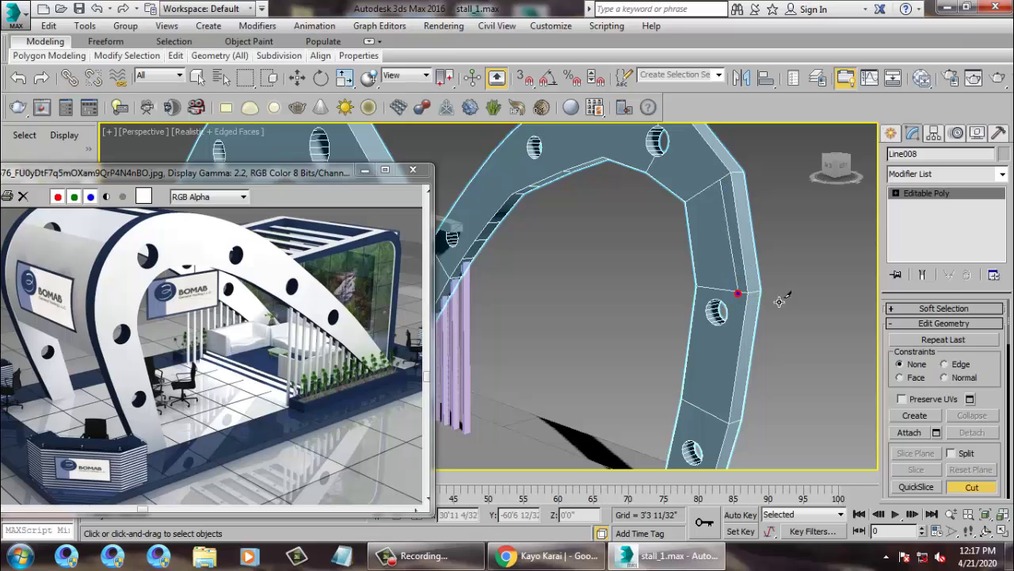
Step: Select the narrow strip polygons on the facing sides of both arches and bridge them with a panel
{"action": "left_click", "coordinate": [892, 309]}
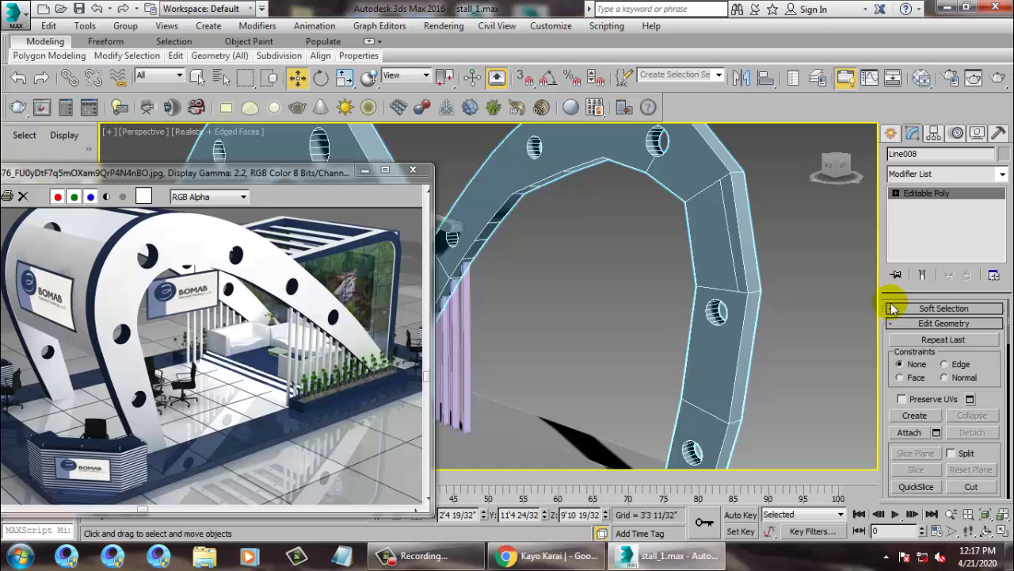
{"action": "key", "text": "4"}
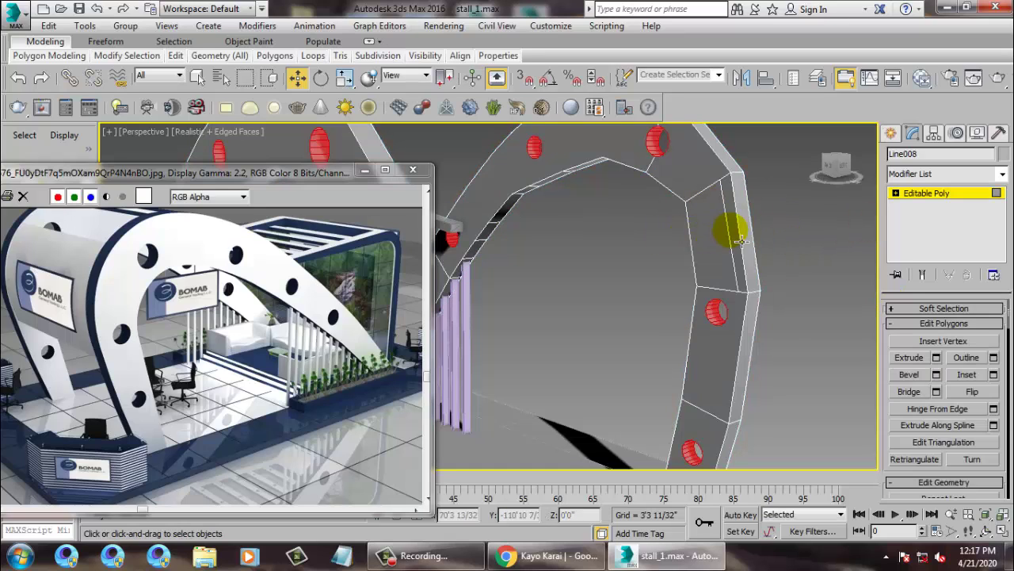
{"action": "left_click", "coordinate": [711, 230]}
{"action": "scroll", "coordinate": [710, 228], "scroll_direction": "down", "scroll_amount": 6}
{"action": "middle_click_drag", "start_coordinate": [709, 228], "coordinate": [557, 225], "text": "alt"}
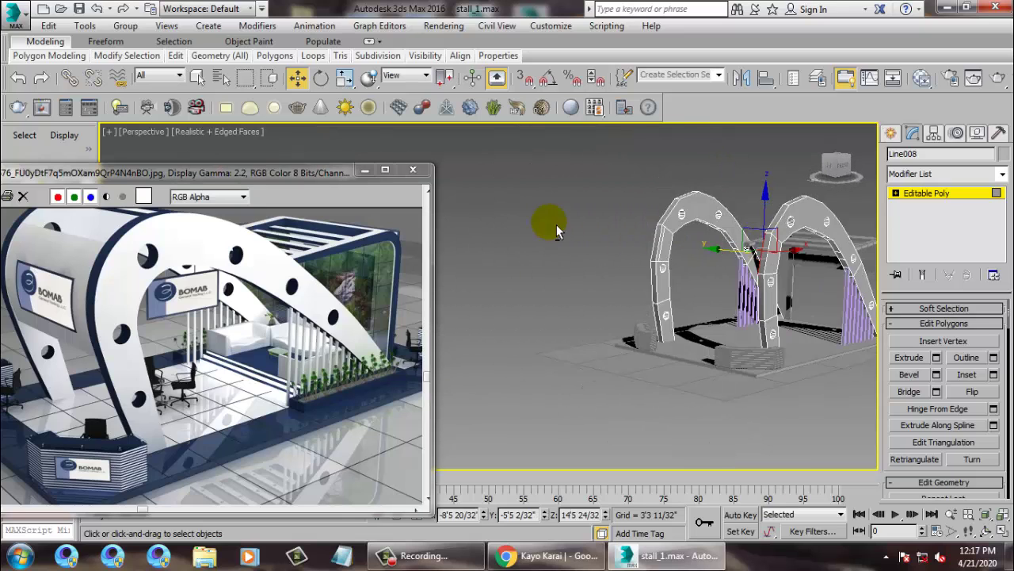
{"action": "scroll", "coordinate": [620, 209], "scroll_direction": "up", "scroll_amount": 4}
{"action": "middle_click_drag", "start_coordinate": [621, 210], "coordinate": [683, 325], "text": "alt"}
{"action": "left_click", "coordinate": [750, 373]}
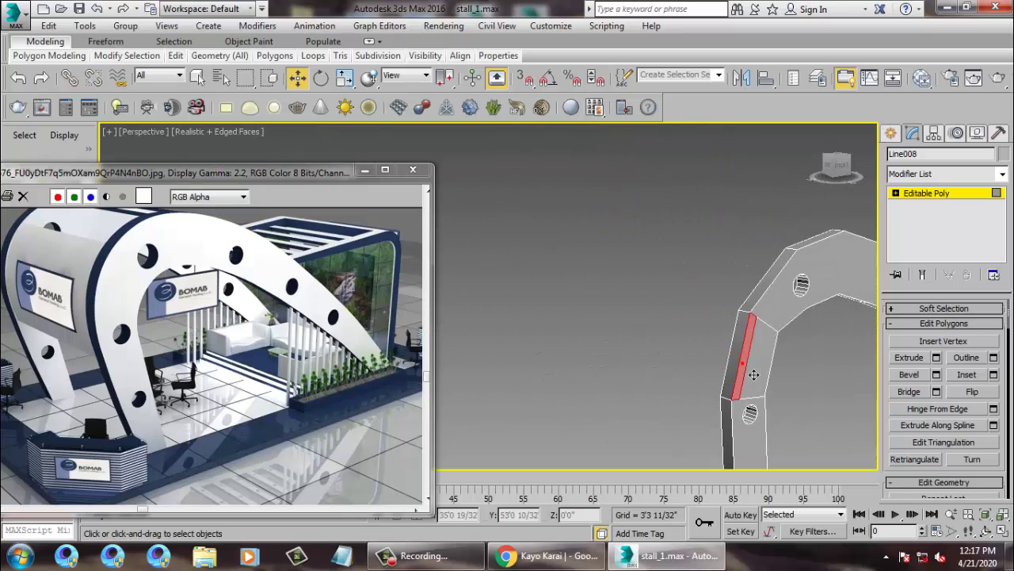
{"action": "left_click", "coordinate": [911, 393]}
{"action": "scroll", "coordinate": [713, 317], "scroll_direction": "down", "scroll_amount": 4}
{"action": "middle_click_drag", "start_coordinate": [714, 317], "coordinate": [747, 271], "text": "alt"}
{"action": "scroll", "coordinate": [666, 267], "scroll_direction": "up", "scroll_amount": 4}
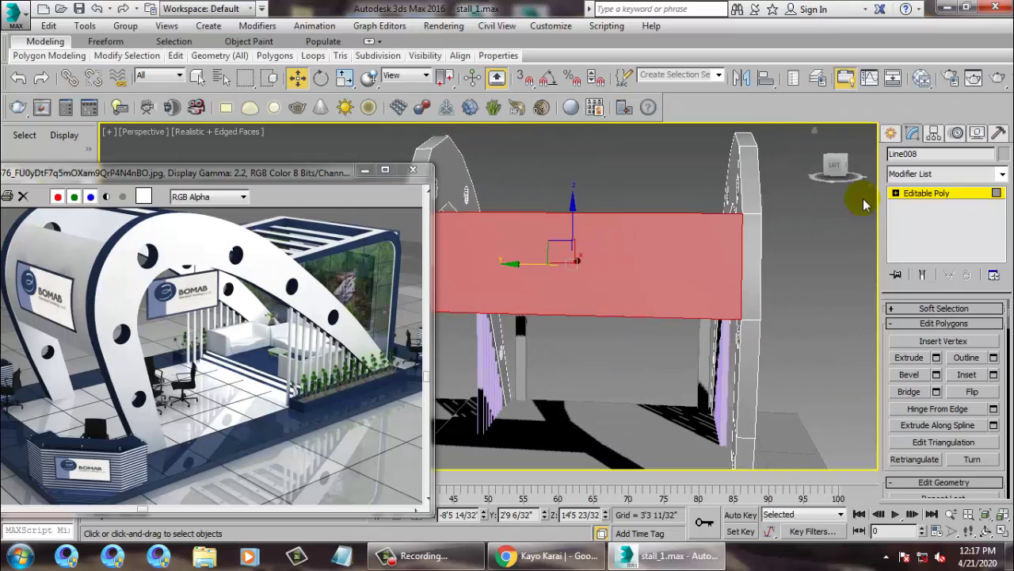
{"action": "middle_click_drag", "start_coordinate": [863, 198], "coordinate": [745, 217], "text": "alt"}
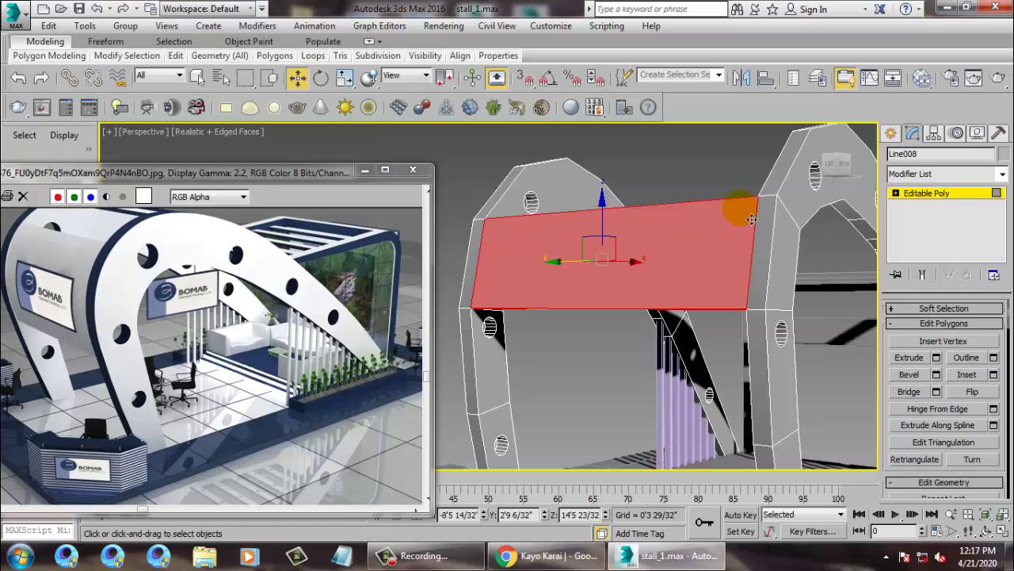
{"action": "middle_click_drag", "start_coordinate": [720, 156], "coordinate": [769, 163], "text": "alt"}
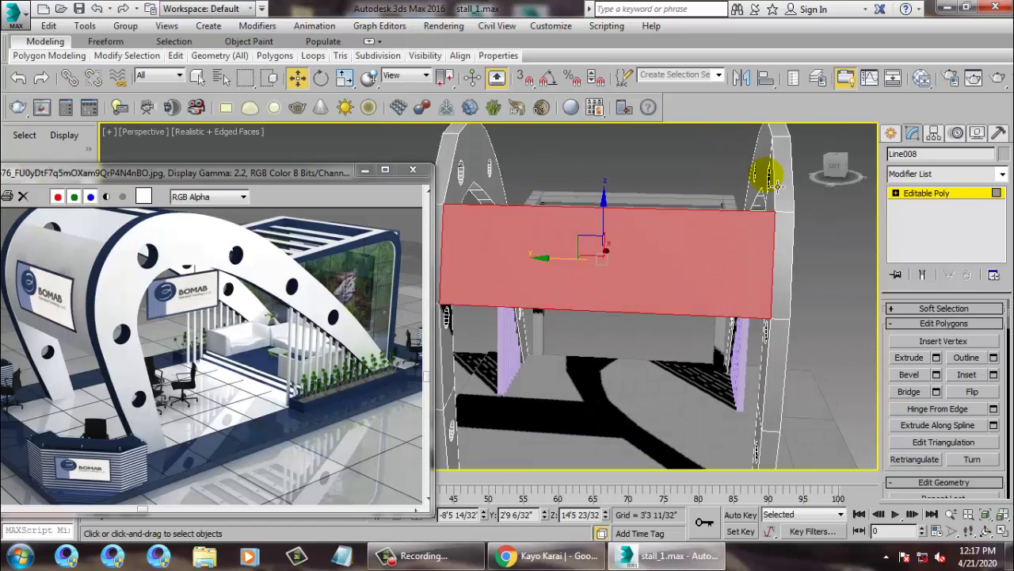
Step: Select the upper and lower long edges of the bridging panel and connect them with 4 segments
{"action": "left_click", "coordinate": [905, 195]}
{"action": "left_click", "coordinate": [896, 194]}
{"action": "left_click", "coordinate": [920, 218]}
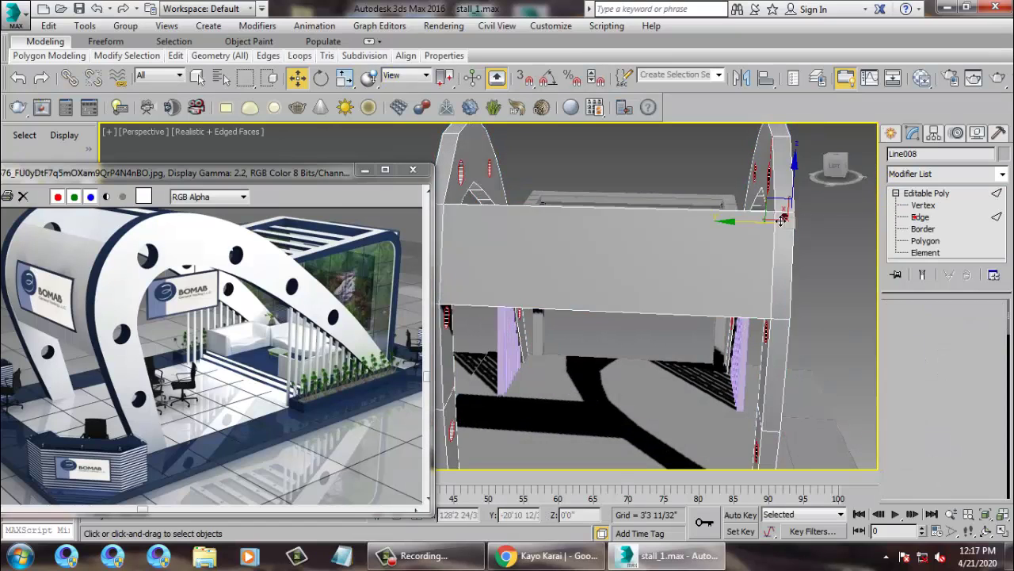
{"action": "middle_click_drag", "start_coordinate": [622, 213], "coordinate": [656, 262], "text": "alt"}
{"action": "left_click_drag", "start_coordinate": [609, 414], "coordinate": [607, 416]}
{"action": "middle_click_drag", "start_coordinate": [793, 268], "coordinate": [725, 274], "text": "alt"}
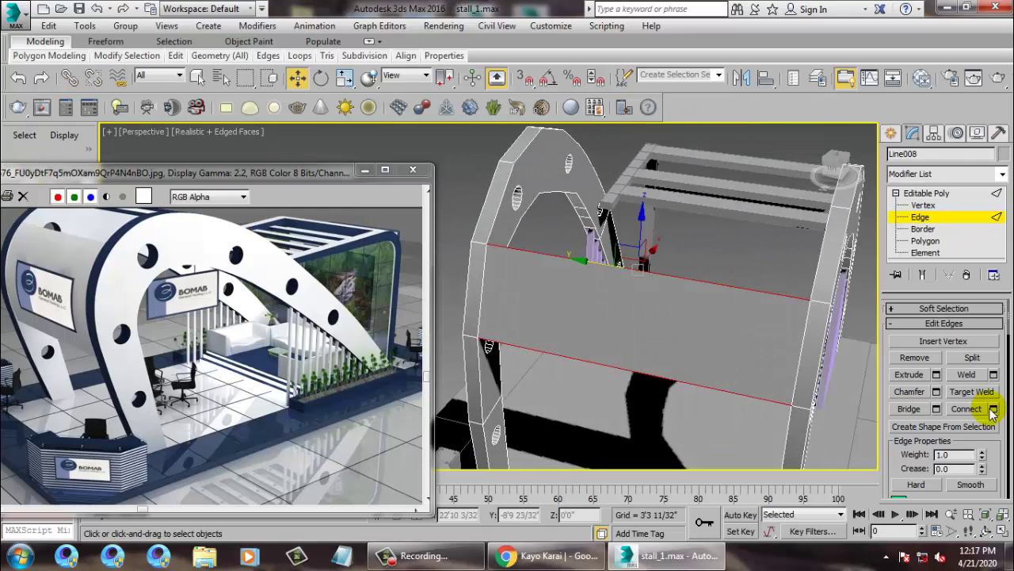
{"action": "left_click", "coordinate": [994, 409]}
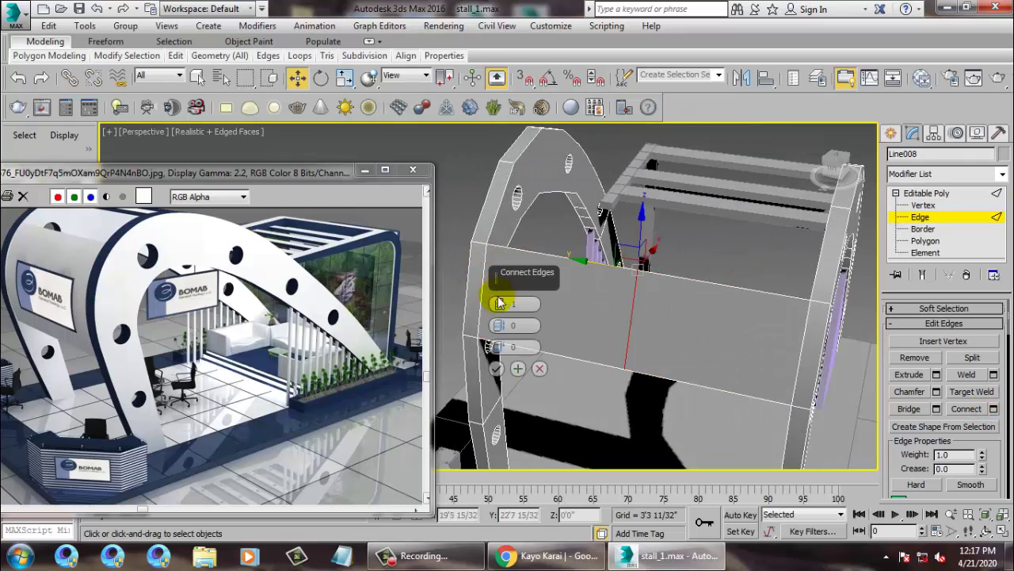
{"action": "left_click", "coordinate": [500, 303]}
{"action": "left_click", "coordinate": [500, 302]}
{"action": "left_click", "coordinate": [500, 303]}
{"action": "left_click", "coordinate": [498, 369]}
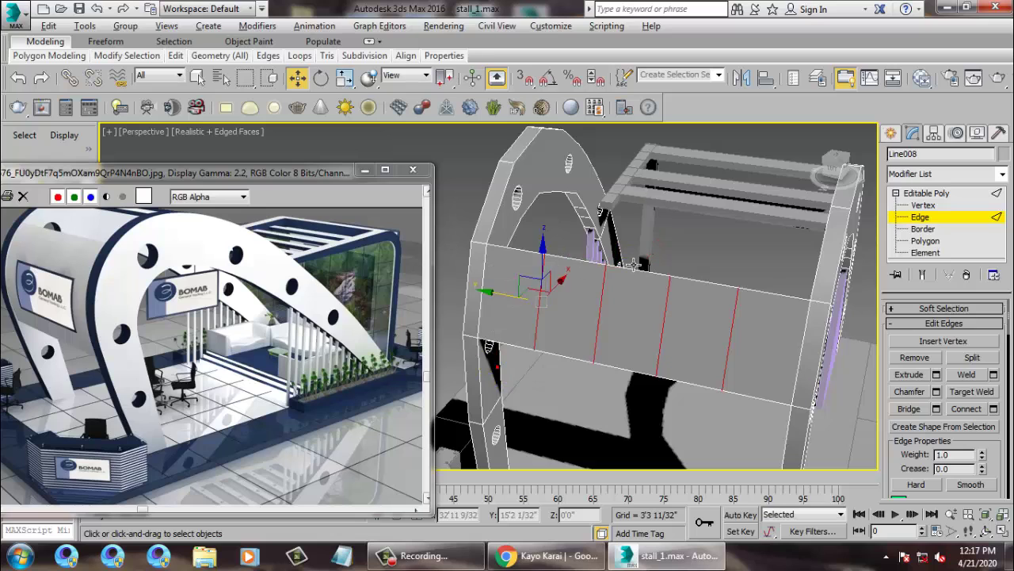
Step: Connect the upper and lower long edges of the bridging panel with 2 segments
{"action": "middle_click_drag", "start_coordinate": [698, 257], "coordinate": [672, 279], "text": "alt"}
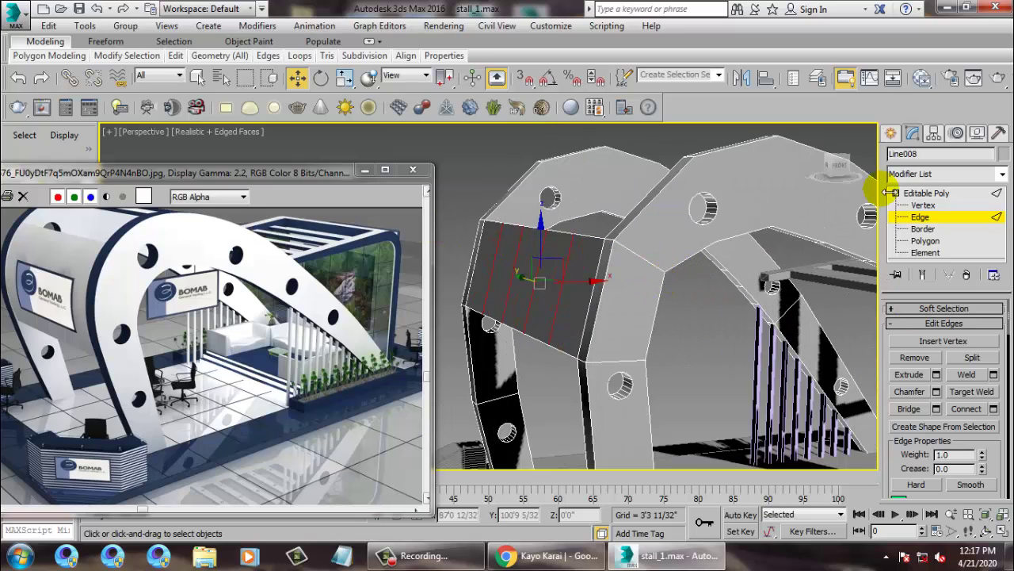
{"action": "middle_click_drag", "start_coordinate": [663, 280], "coordinate": [733, 290], "text": "alt"}
{"action": "left_click", "coordinate": [992, 409]}
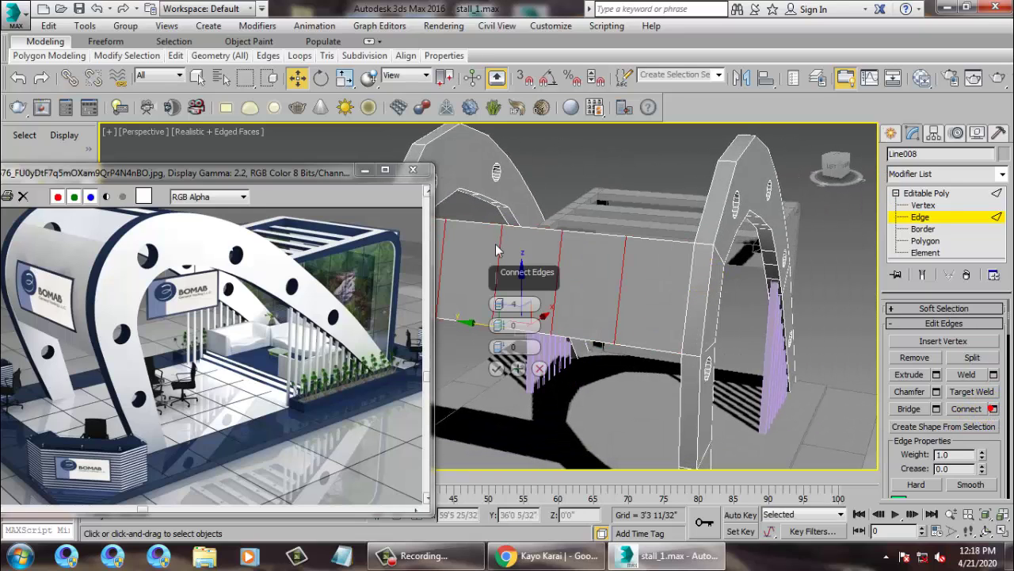
{"action": "left_click", "coordinate": [500, 310]}
{"action": "left_click_drag", "start_coordinate": [501, 309], "coordinate": [501, 313]}
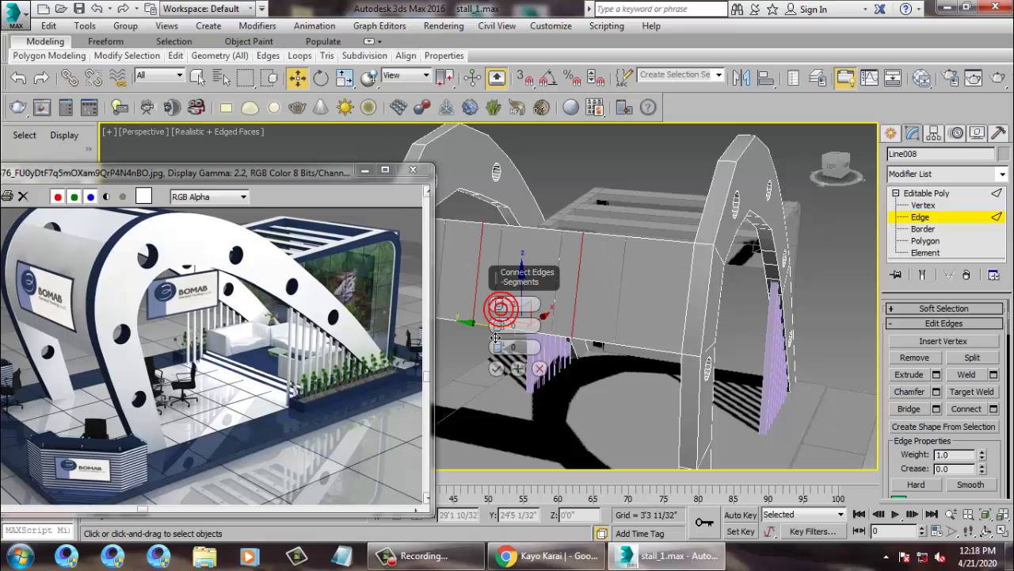
{"action": "left_click", "coordinate": [497, 369]}
Step: Select the short upright edges across the bridging panel and arches and connect them with 2 lengthwise segments
{"action": "left_click", "coordinate": [696, 313]}
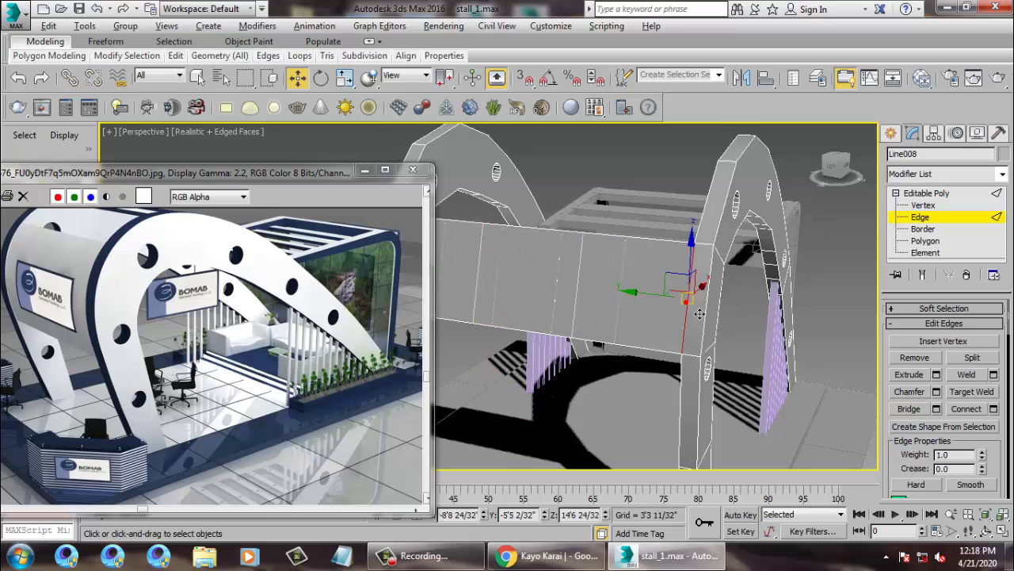
{"action": "left_click", "coordinate": [993, 409]}
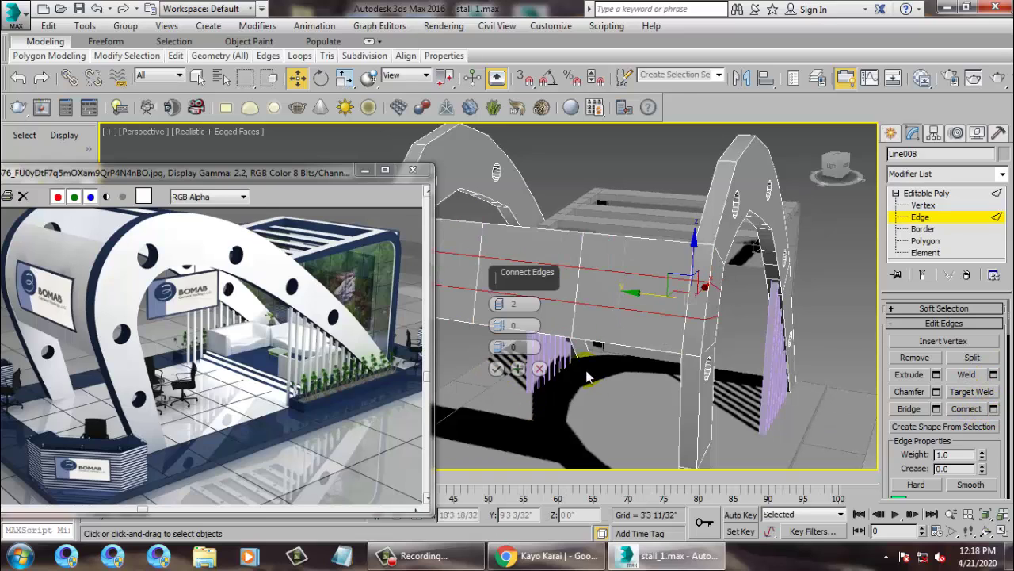
{"action": "left_click", "coordinate": [497, 369]}
Step: Move the bridging panel's middle vertices outward in the Front view to round its outer profile, and leave vertex editing
{"action": "key", "text": "alt+w"}
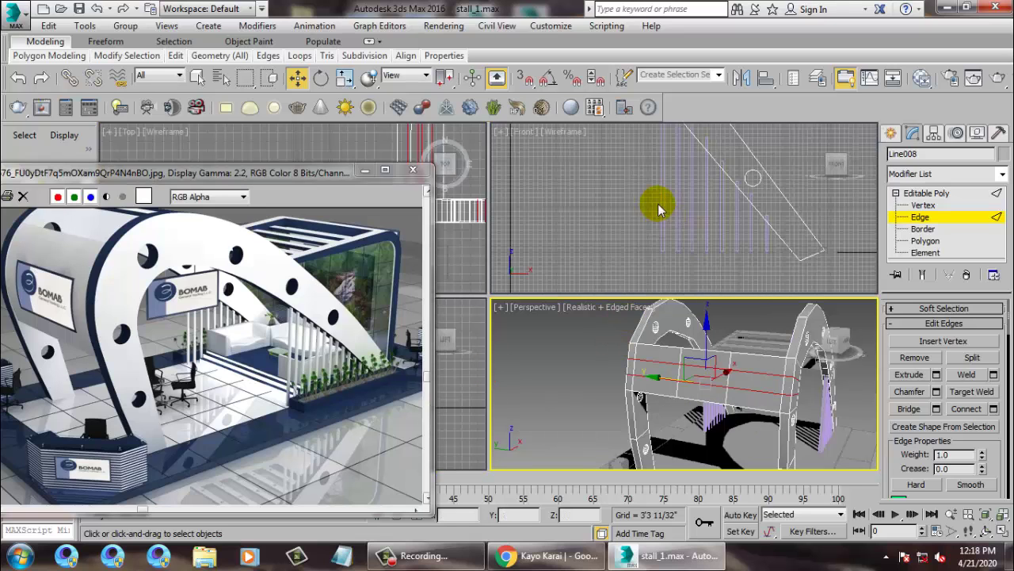
{"action": "key", "text": "alt+w"}
{"action": "key", "text": "z"}
{"action": "scroll", "coordinate": [645, 206], "scroll_direction": "down", "scroll_amount": 5}
{"action": "key", "text": "1"}
{"action": "scroll", "coordinate": [582, 211], "scroll_direction": "up", "scroll_amount": 2}
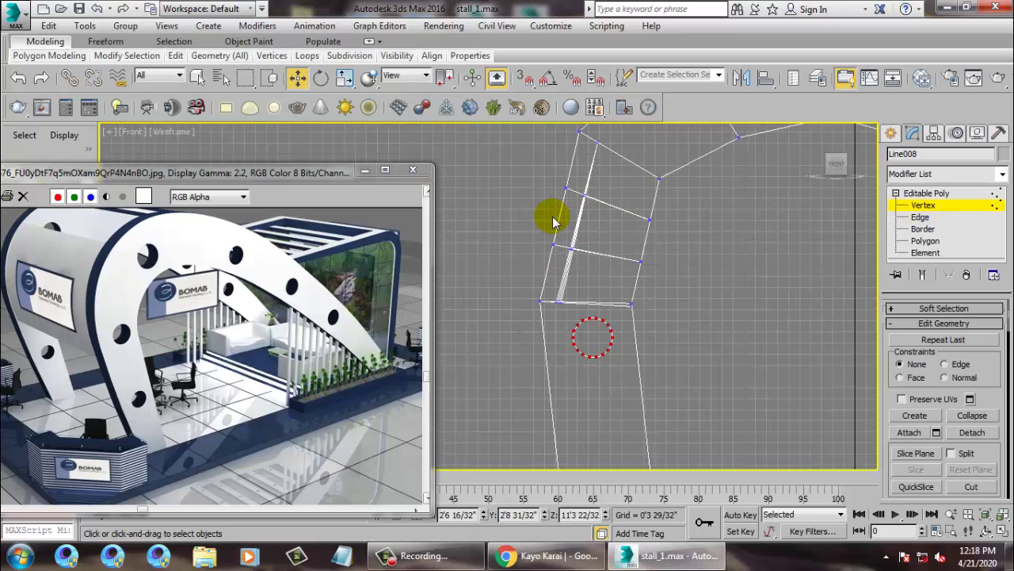
{"action": "middle_click_drag", "start_coordinate": [515, 165], "coordinate": [531, 216]}
{"action": "left_click_drag", "start_coordinate": [615, 297], "coordinate": [580, 231]}
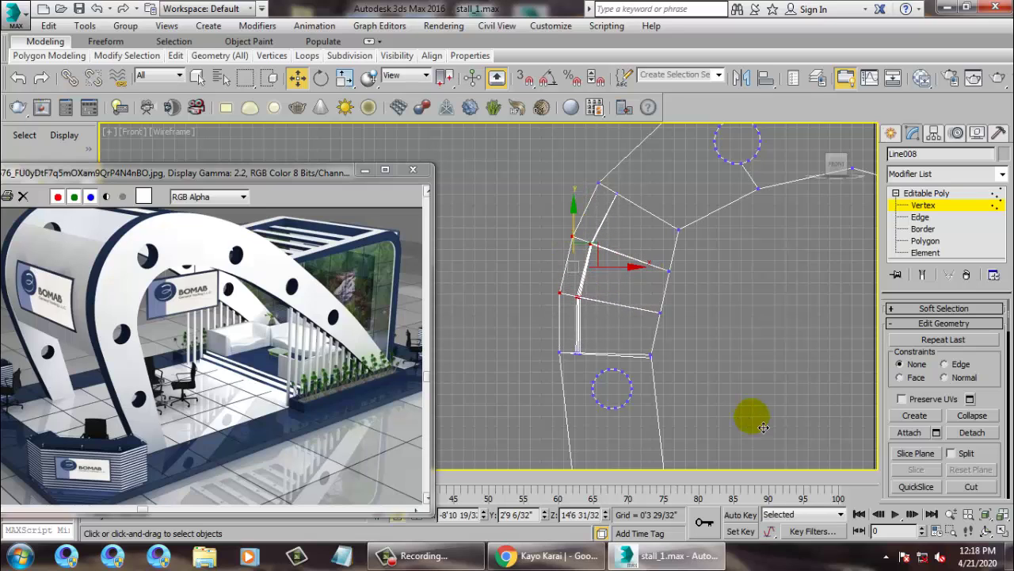
{"action": "key", "text": "alt+w"}
{"action": "right_click", "coordinate": [727, 389]}
{"action": "key", "text": "alt+w"}
{"action": "middle_click_drag", "start_coordinate": [738, 370], "coordinate": [682, 385], "text": "alt"}
{"action": "scroll", "coordinate": [701, 378], "scroll_direction": "down", "scroll_amount": 5}
{"action": "scroll", "coordinate": [682, 384], "scroll_direction": "up", "scroll_amount": 1}
{"action": "mouse_move", "coordinate": [681, 384]}
{"action": "middle_mouse_down", "text": "alt"}
{"action": "mouse_move", "coordinate": [658, 380]}
{"action": "mouse_move", "coordinate": [678, 364]}
{"action": "middle_mouse_up", "text": "alt"}
{"action": "scroll", "coordinate": [664, 375], "scroll_direction": "up", "scroll_amount": 4}
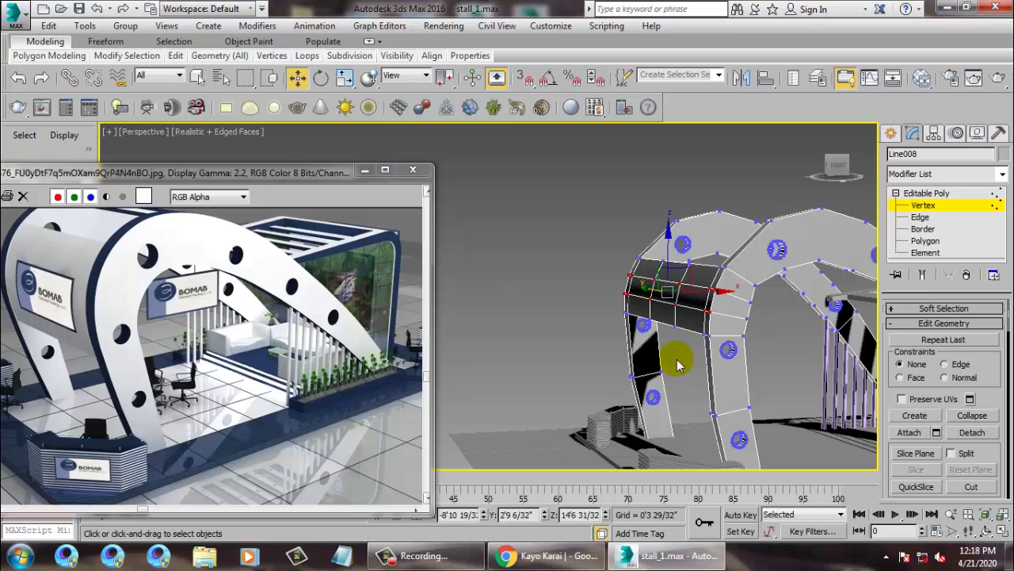
{"action": "left_click", "coordinate": [927, 192]}
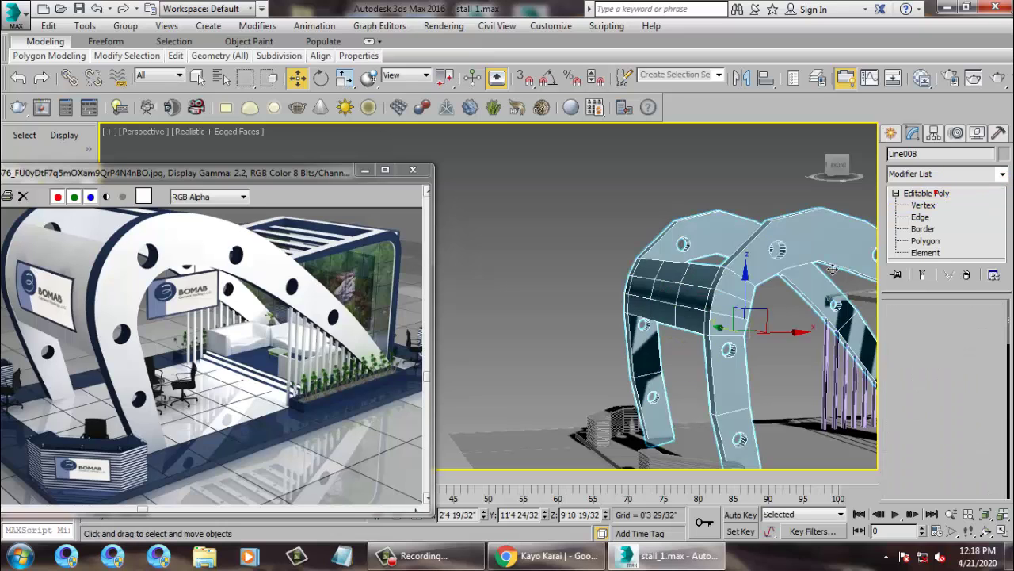
Step: Examine the arches and the curved panel in perspective and in the Left view against the reference image
{"action": "scroll", "coordinate": [646, 346], "scroll_direction": "down", "scroll_amount": 4}
{"action": "scroll", "coordinate": [646, 346], "scroll_direction": "up", "scroll_amount": 4}
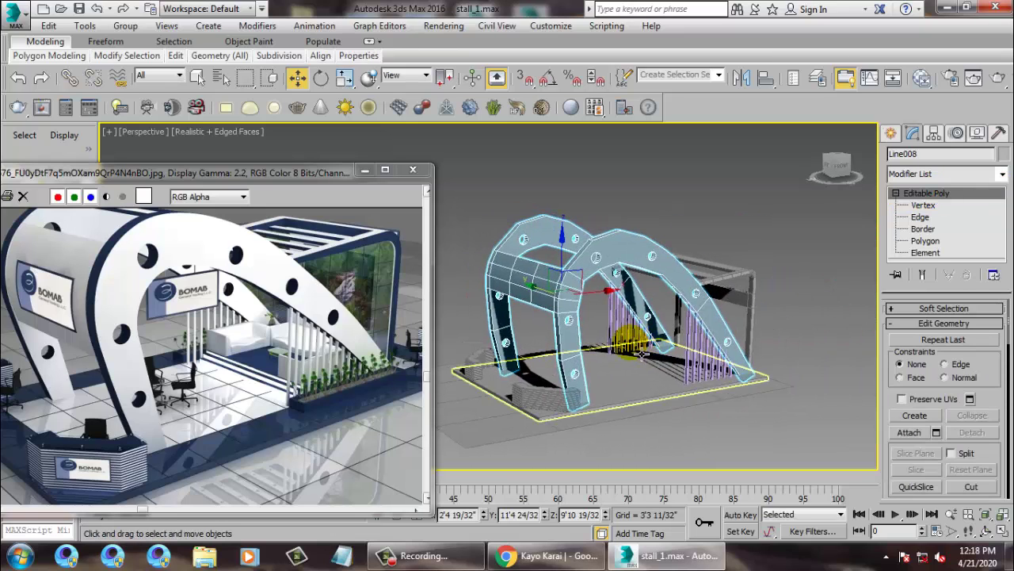
{"action": "middle_click_drag", "start_coordinate": [688, 383], "coordinate": [714, 404], "text": "alt"}
{"action": "scroll", "coordinate": [714, 403], "scroll_direction": "up", "scroll_amount": 3}
{"action": "scroll", "coordinate": [719, 367], "scroll_direction": "up", "scroll_amount": 1}
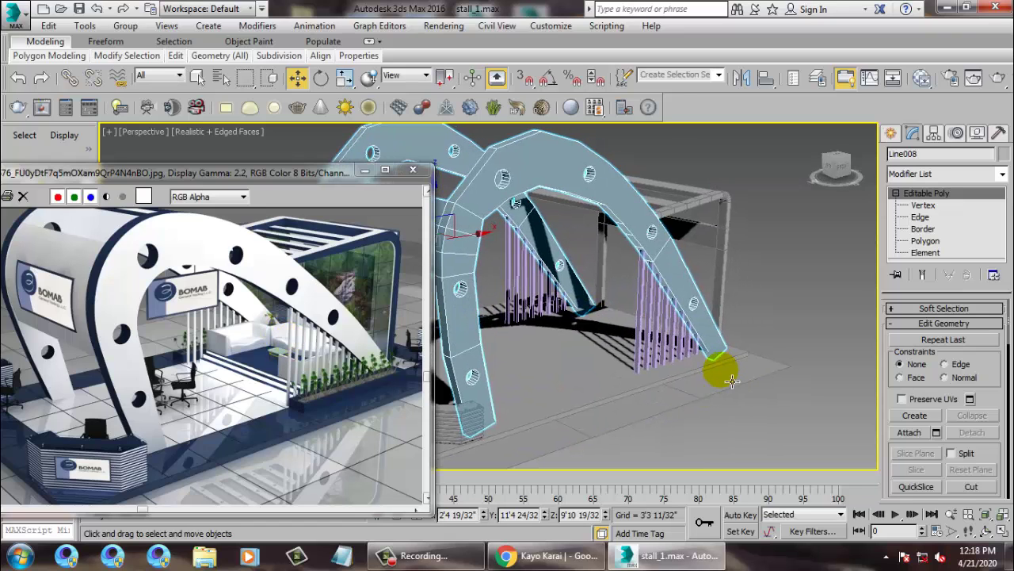
{"action": "key", "text": "alt+w"}
{"action": "right_click", "coordinate": [467, 353]}
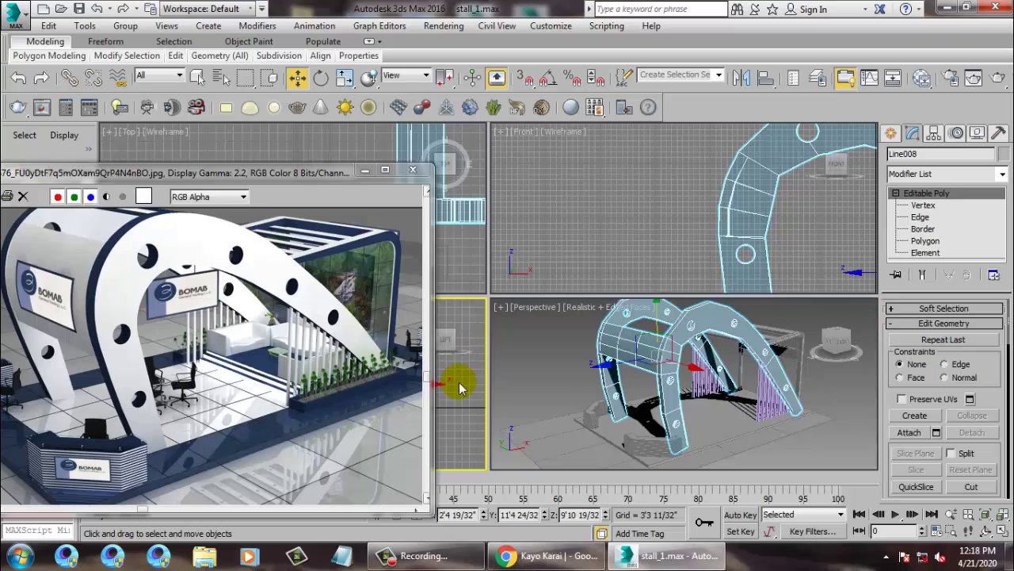
{"action": "key", "text": "alt+w"}
{"action": "scroll", "coordinate": [629, 317], "scroll_direction": "up", "scroll_amount": 4}
{"action": "key", "text": "alt+w"}
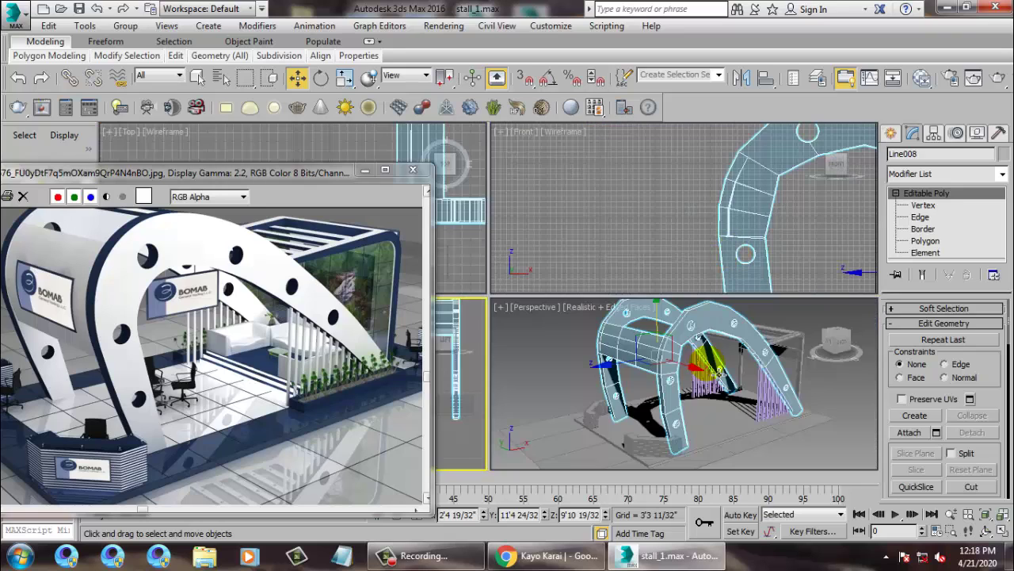
{"action": "right_click", "coordinate": [750, 354]}
{"action": "key", "text": "alt+w"}
{"action": "middle_click_drag", "start_coordinate": [752, 353], "coordinate": [683, 319], "text": "alt"}
{"action": "scroll", "coordinate": [626, 337], "scroll_direction": "down", "scroll_amount": 4}
{"action": "middle_click_drag", "start_coordinate": [684, 319], "coordinate": [702, 328], "text": "alt"}
{"action": "scroll", "coordinate": [653, 328], "scroll_direction": "up", "scroll_amount": 4}
{"action": "scroll", "coordinate": [666, 335], "scroll_direction": "down", "scroll_amount": 4}
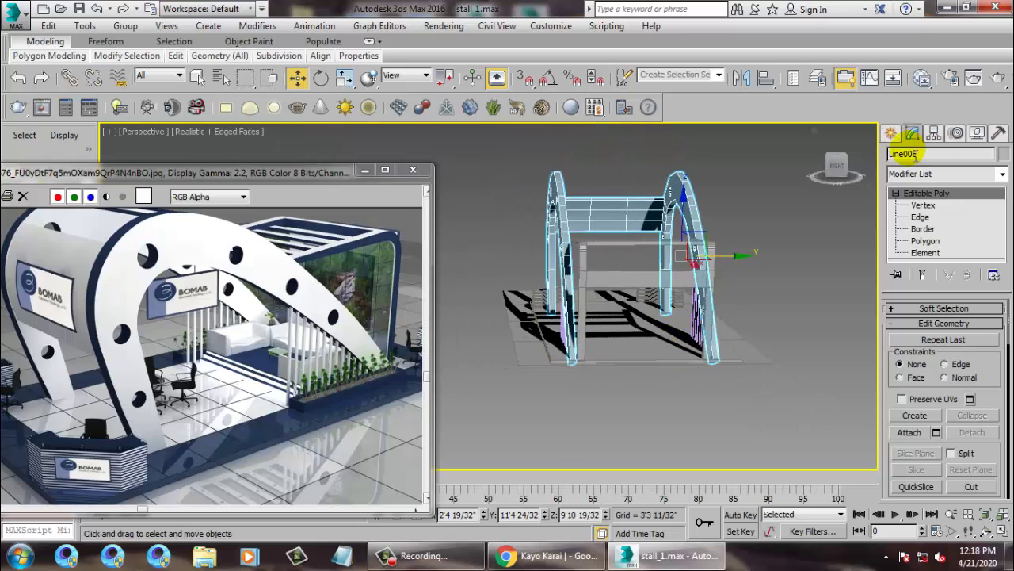
Step: Create a thin upright box in the Top view, spanning between the arch ends at the roof-frame end of the stall
{"action": "left_click", "coordinate": [891, 133]}
{"action": "left_click", "coordinate": [896, 157]}
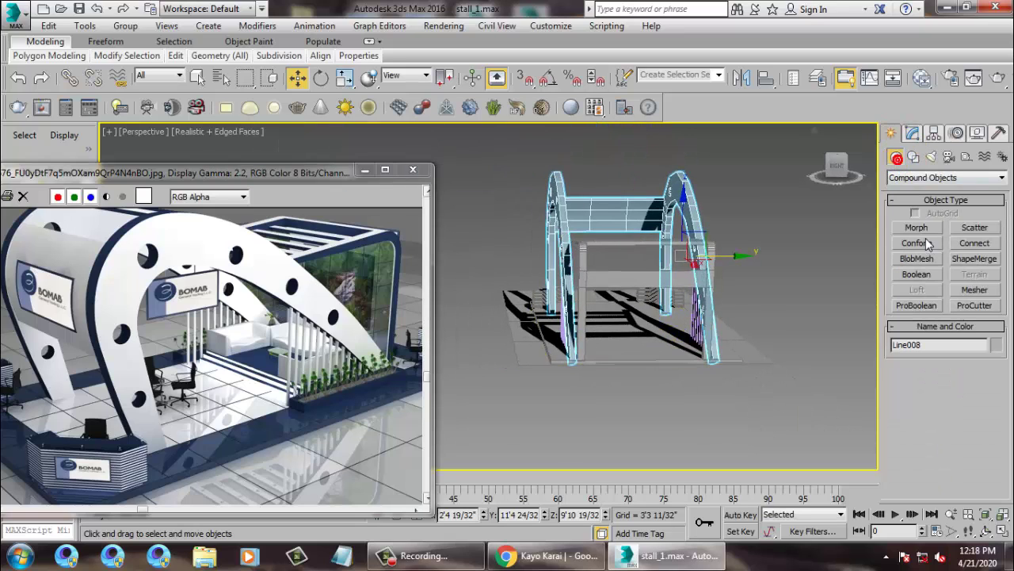
{"action": "left_click", "coordinate": [908, 178]}
{"action": "left_click", "coordinate": [920, 192]}
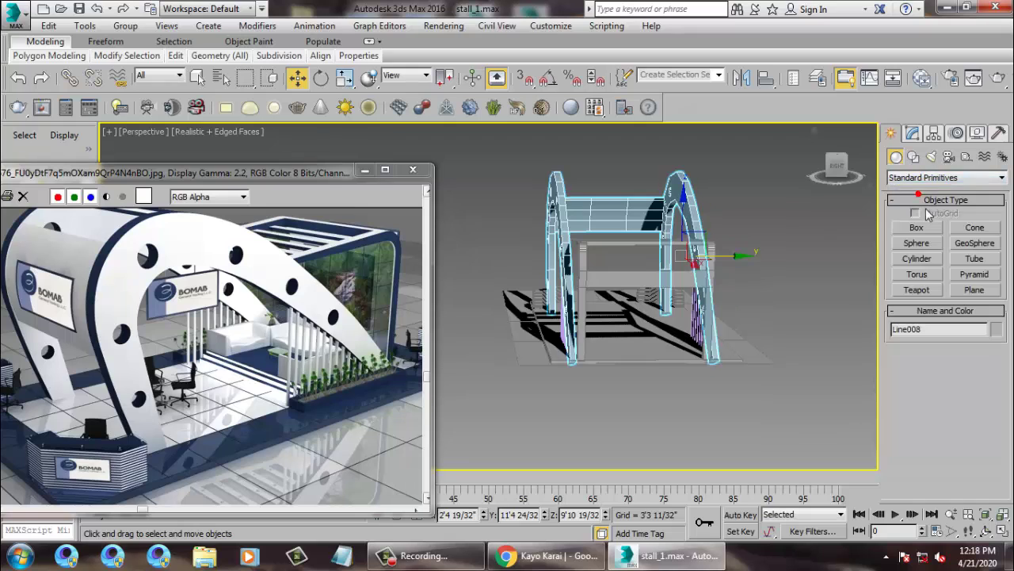
{"action": "left_click", "coordinate": [917, 227]}
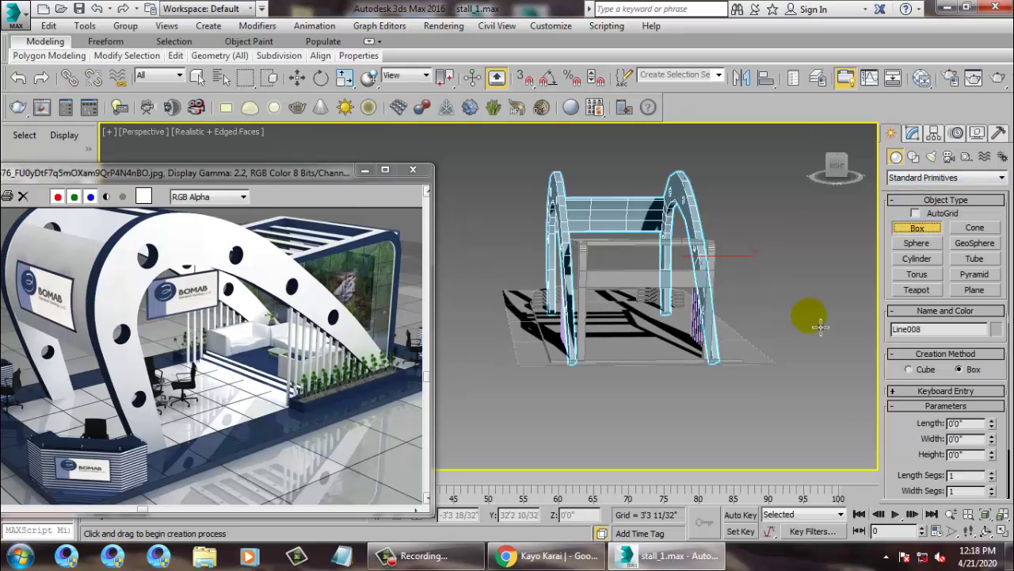
{"action": "middle_click_drag", "start_coordinate": [695, 370], "coordinate": [682, 301]}
{"action": "middle_click_drag", "start_coordinate": [621, 358], "coordinate": [613, 380], "text": "alt"}
{"action": "scroll", "coordinate": [612, 380], "scroll_direction": "up", "scroll_amount": 3}
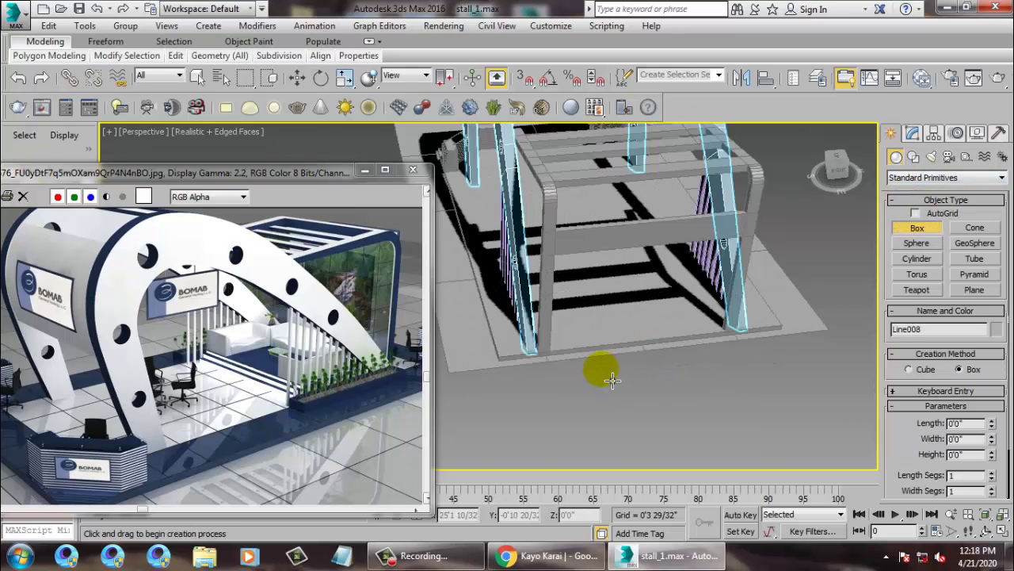
{"action": "scroll", "coordinate": [612, 380], "scroll_direction": "up", "scroll_amount": 6}
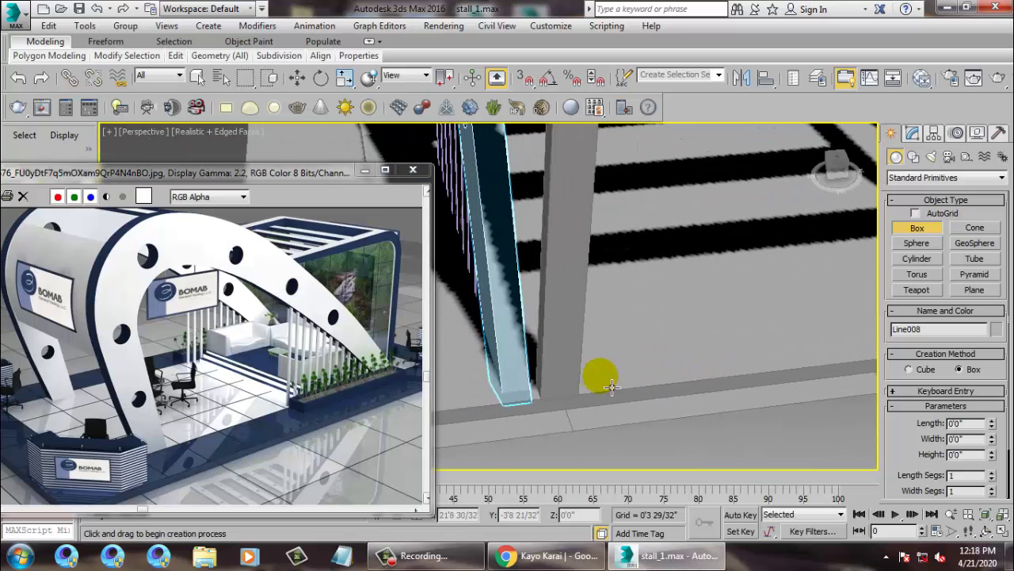
{"action": "key", "text": "alt+w"}
{"action": "left_click", "coordinate": [380, 150]}
{"action": "key", "text": "alt+w"}
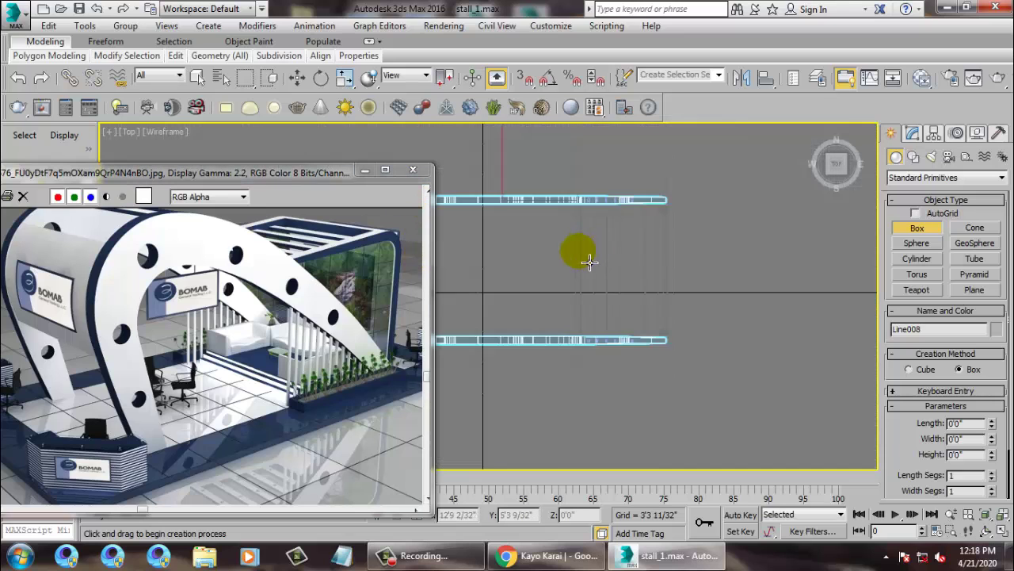
{"action": "middle_click_drag", "start_coordinate": [590, 261], "coordinate": [775, 275]}
{"action": "scroll", "coordinate": [605, 277], "scroll_direction": "up", "scroll_amount": 2}
{"action": "middle_click_drag", "start_coordinate": [476, 256], "coordinate": [507, 267]}
{"action": "middle_click_drag", "start_coordinate": [654, 282], "coordinate": [584, 267]}
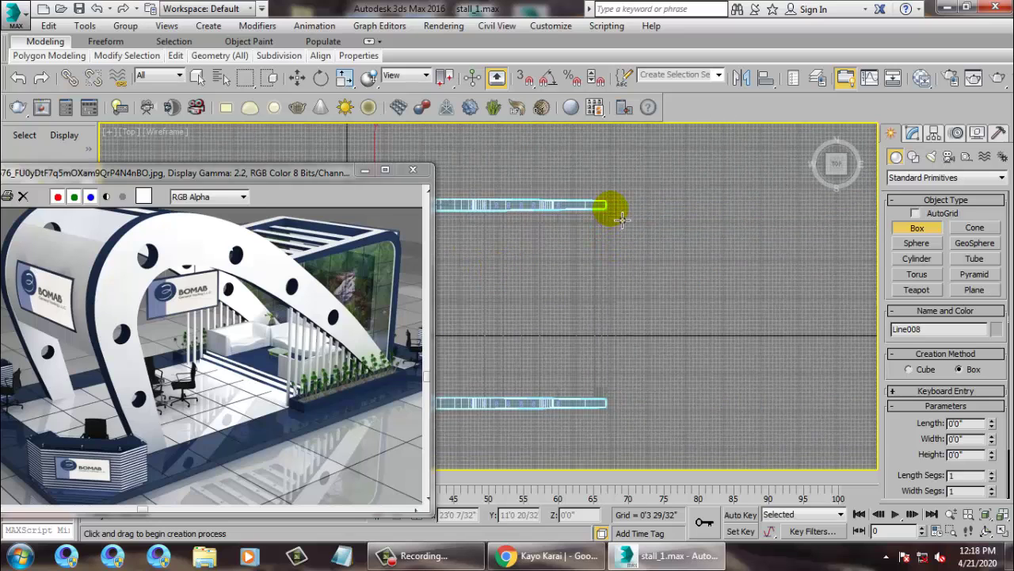
{"action": "left_click_drag", "start_coordinate": [623, 217], "coordinate": [619, 415]}
{"action": "left_click", "coordinate": [627, 336]}
{"action": "right_click", "coordinate": [627, 335]}
Step: Scale the new wall box along Y to about 88 percent
{"action": "key", "text": "alt+w"}
{"action": "left_click", "coordinate": [871, 380]}
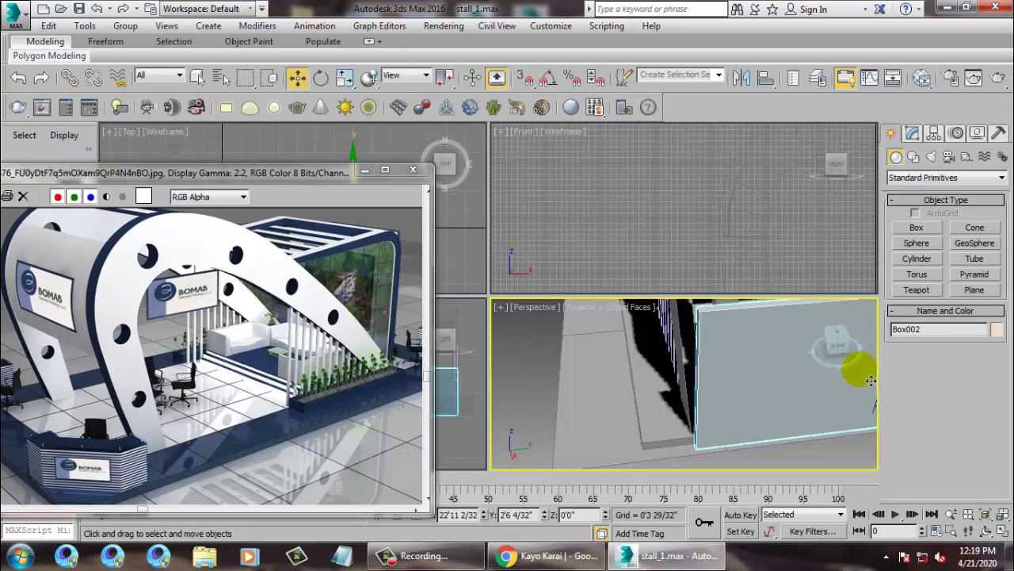
{"action": "middle_click_drag", "start_coordinate": [871, 381], "coordinate": [682, 402]}
{"action": "key", "text": "alt+w"}
{"action": "scroll", "coordinate": [600, 367], "scroll_direction": "down", "scroll_amount": 5}
{"action": "middle_click_drag", "start_coordinate": [600, 367], "coordinate": [657, 306], "text": "alt"}
{"action": "scroll", "coordinate": [600, 330], "scroll_direction": "up", "scroll_amount": 3}
{"action": "middle_click_drag", "start_coordinate": [600, 330], "coordinate": [589, 370], "text": "alt"}
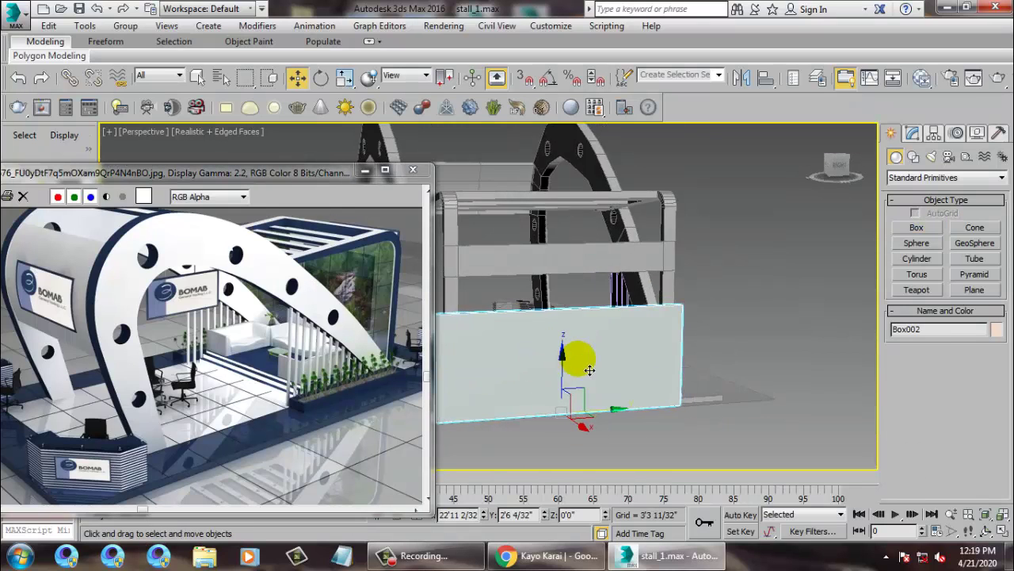
{"action": "scroll", "coordinate": [571, 380], "scroll_direction": "up", "scroll_amount": 2}
{"action": "key", "text": "r"}
{"action": "scroll", "coordinate": [724, 430], "scroll_direction": "up", "scroll_amount": 3}
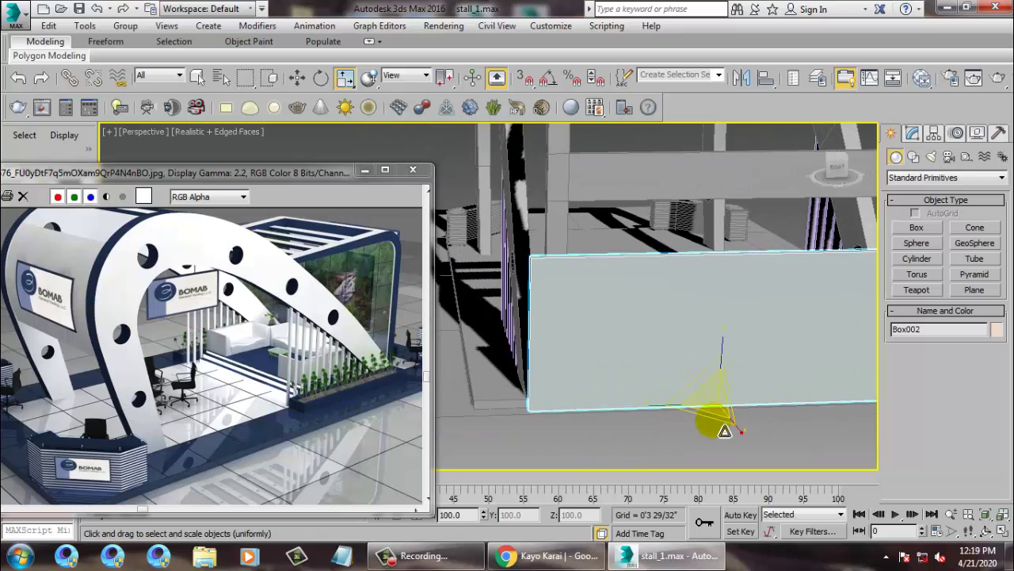
{"action": "left_click_drag", "start_coordinate": [650, 405], "coordinate": [668, 416]}
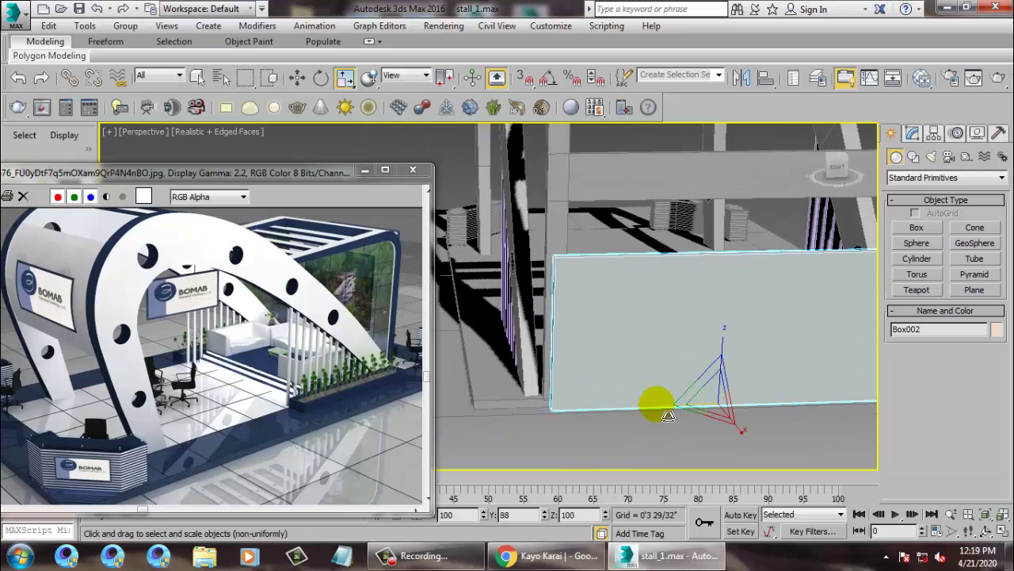
{"action": "key", "text": "w"}
Step: Thin the wall box along X to about 51 percent and shift it about 6 inches inward toward the frame
{"action": "middle_click_drag", "start_coordinate": [729, 344], "coordinate": [708, 407], "text": "alt"}
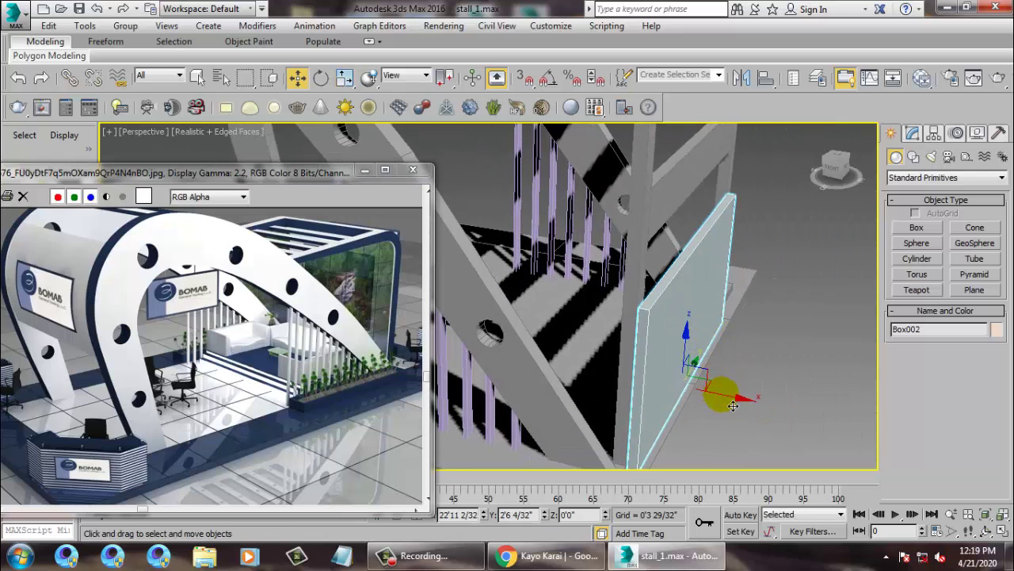
{"action": "key", "text": "r"}
{"action": "left_click_drag", "start_coordinate": [756, 409], "coordinate": [730, 404]}
{"action": "key", "text": "w"}
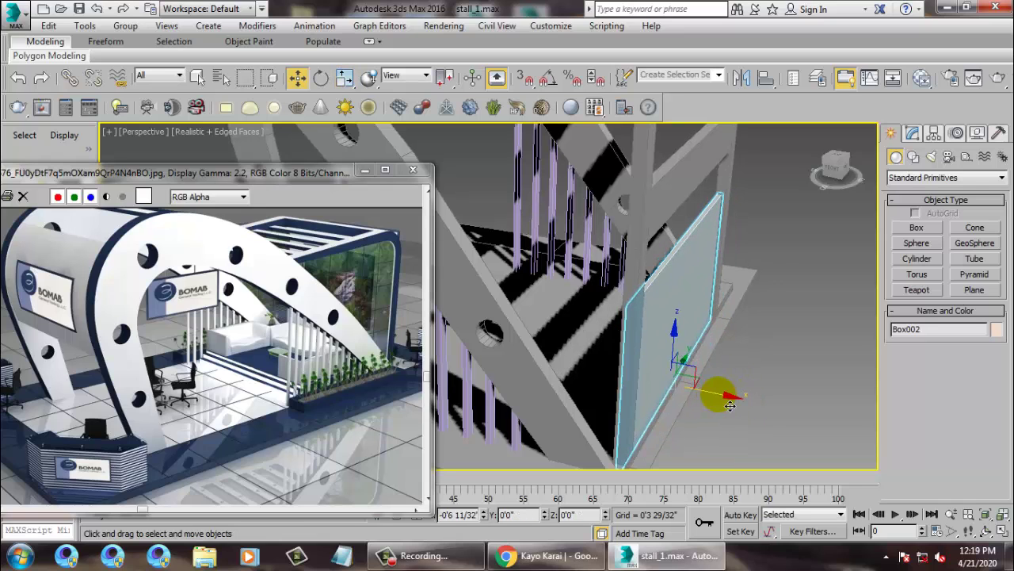
Step: Narrow the wall box further along Y and raise it about 3 inches onto the platform
{"action": "middle_click_drag", "start_coordinate": [730, 405], "coordinate": [630, 373], "text": "alt"}
{"action": "middle_click_drag", "start_coordinate": [697, 388], "coordinate": [708, 346], "text": "alt"}
{"action": "key", "text": "r"}
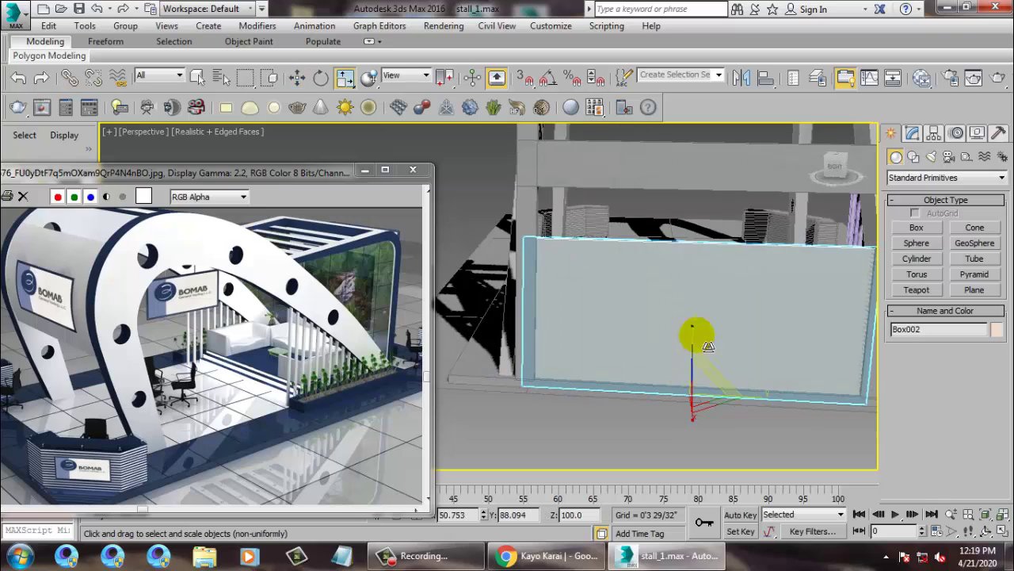
{"action": "left_click_drag", "start_coordinate": [772, 411], "coordinate": [746, 402]}
{"action": "key", "text": "w"}
{"action": "middle_click_drag", "start_coordinate": [746, 402], "coordinate": [666, 400]}
{"action": "middle_click_drag", "start_coordinate": [666, 400], "coordinate": [688, 377], "text": "alt"}
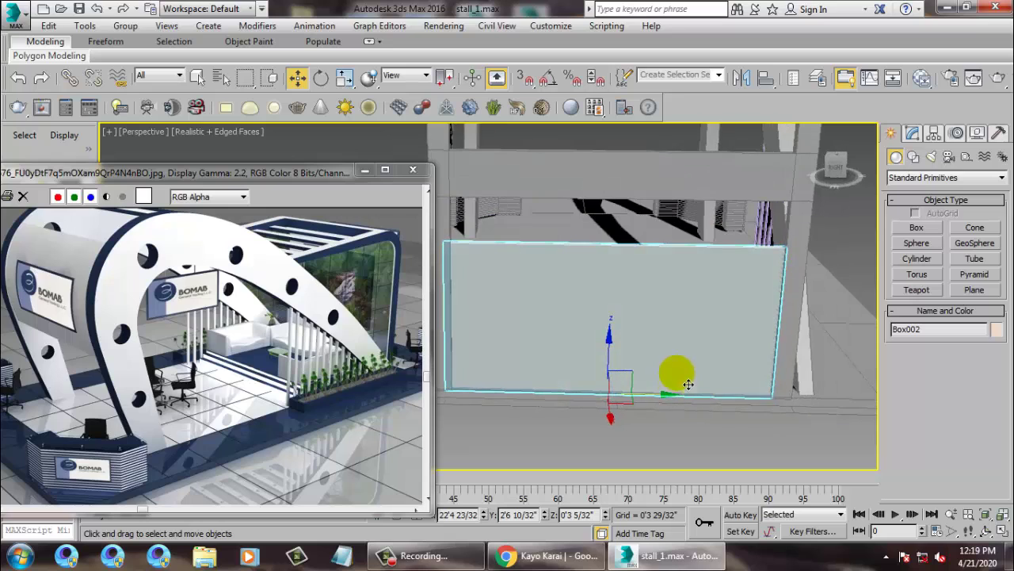
Step: Shift the wall box about 1.5 inches along Y to center it between the frame posts
{"action": "left_click", "coordinate": [669, 391]}
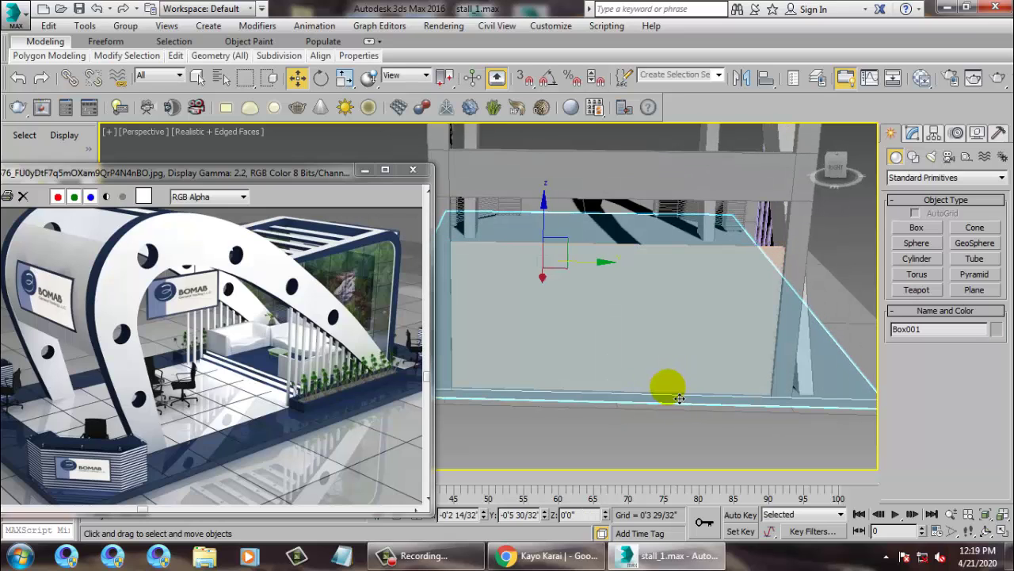
{"action": "left_click", "coordinate": [675, 344]}
{"action": "left_click_drag", "start_coordinate": [654, 396], "coordinate": [658, 395]}
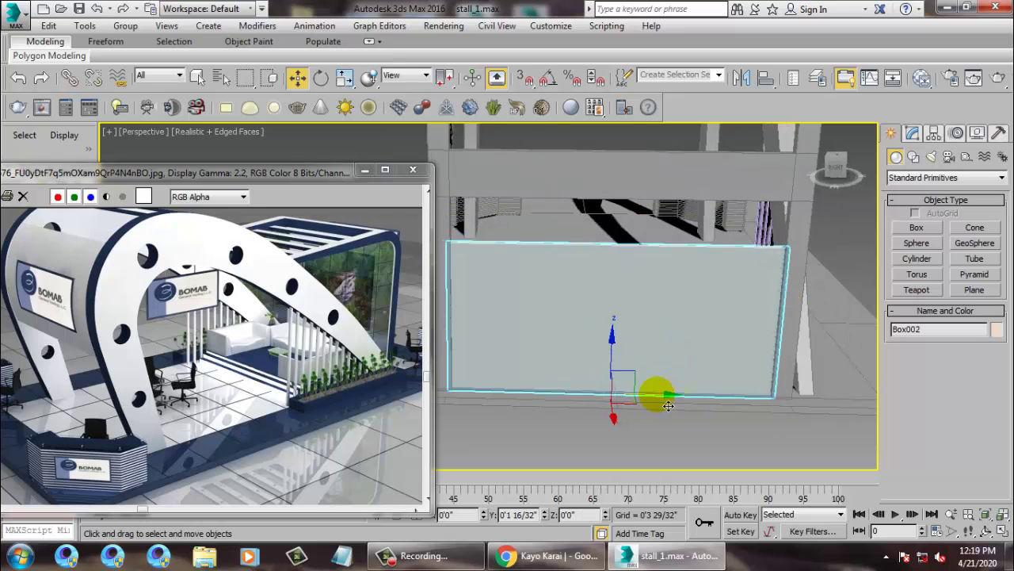
Step: Convert the wall box to Editable Poly and raise its top vertices to about 10'10" so the wall reaches the roof frame
{"action": "right_click", "coordinate": [672, 311]}
{"action": "mouse_move", "coordinate": [745, 461]}
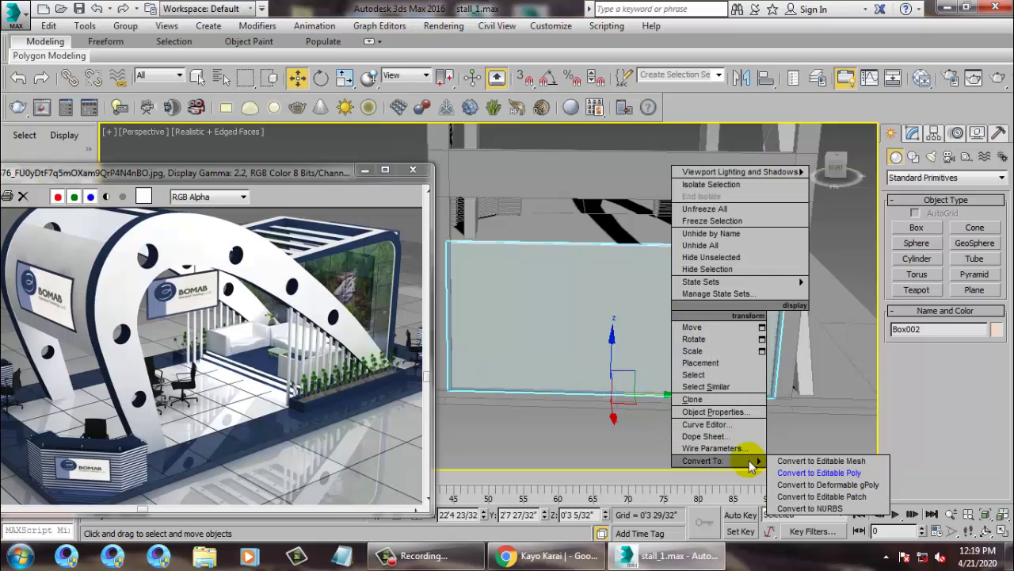
{"action": "left_click", "coordinate": [820, 472]}
{"action": "scroll", "coordinate": [500, 274], "scroll_direction": "down", "scroll_amount": 5}
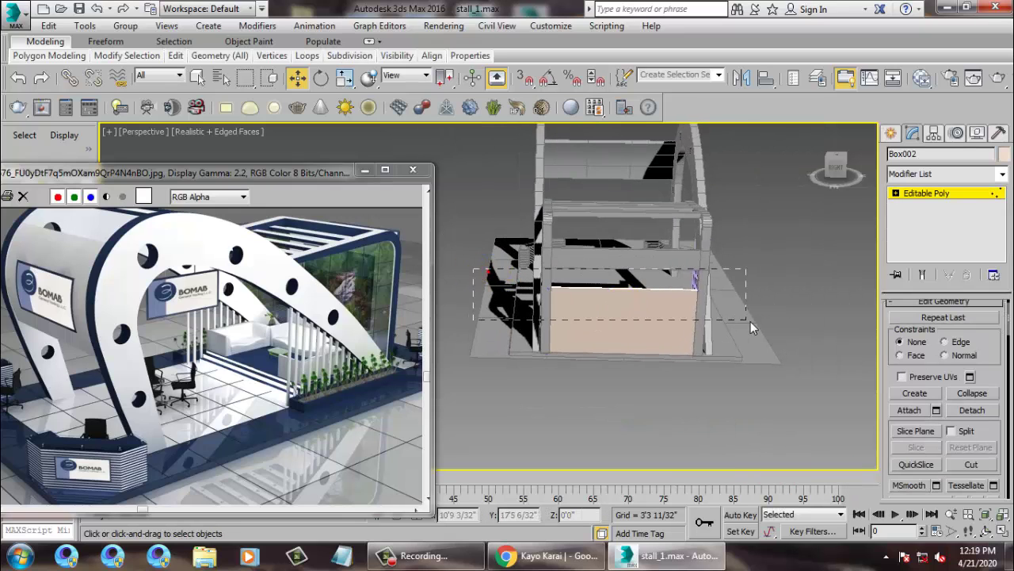
{"action": "middle_click_drag", "start_coordinate": [750, 325], "coordinate": [634, 260], "text": "alt"}
{"action": "left_click_drag", "start_coordinate": [630, 260], "coordinate": [627, 224]}
{"action": "middle_click_drag", "start_coordinate": [551, 277], "coordinate": [692, 314], "text": "alt"}
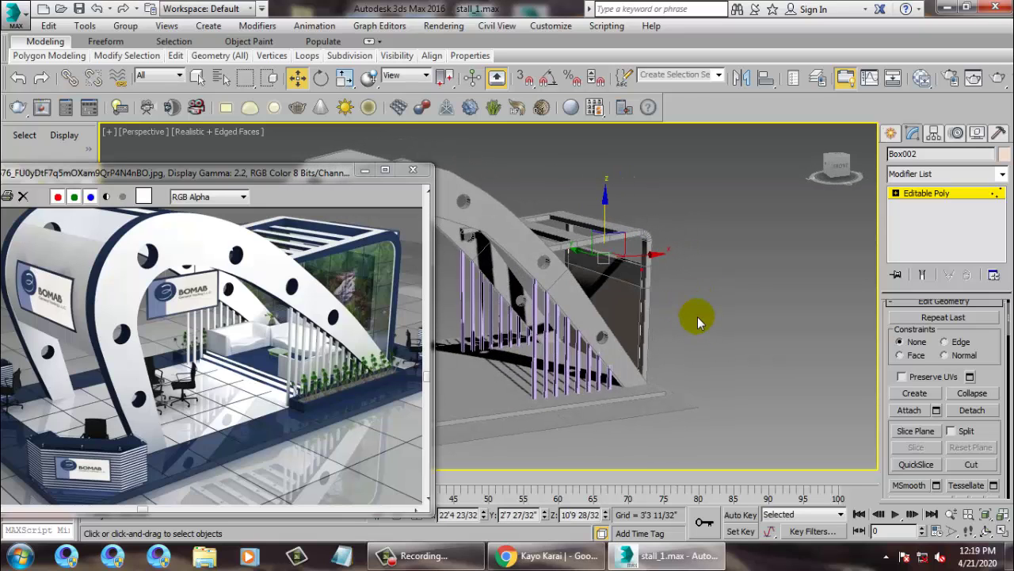
Step: Finish vertex editing on the wall box and return to the whole object
{"action": "middle_click_drag", "start_coordinate": [670, 242], "coordinate": [686, 246]}
{"action": "scroll", "coordinate": [686, 298], "scroll_direction": "up", "scroll_amount": 3}
{"action": "middle_click_drag", "start_coordinate": [685, 298], "coordinate": [654, 261], "text": "alt"}
{"action": "middle_click_drag", "start_coordinate": [655, 261], "coordinate": [675, 274]}
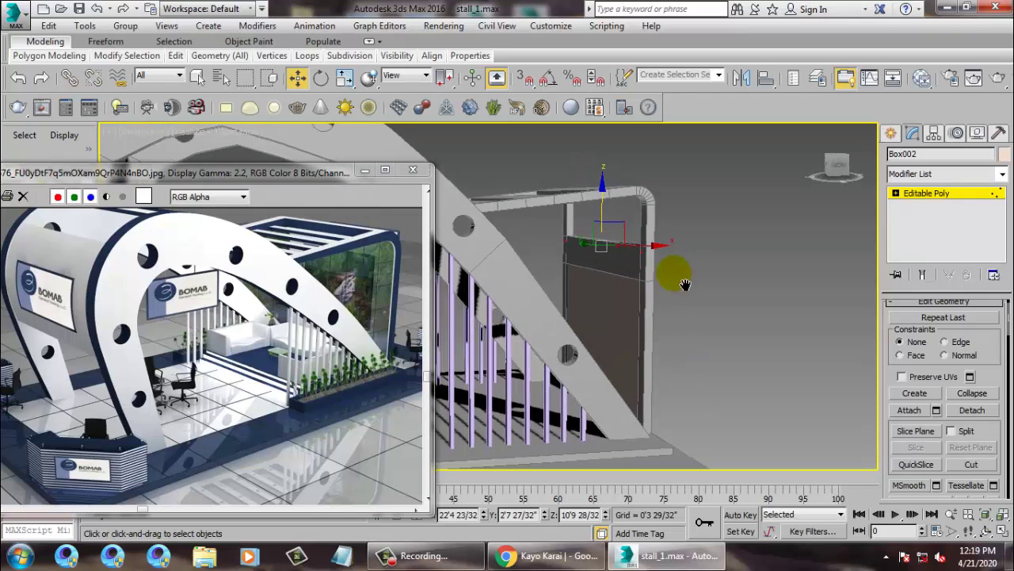
{"action": "left_click", "coordinate": [917, 194]}
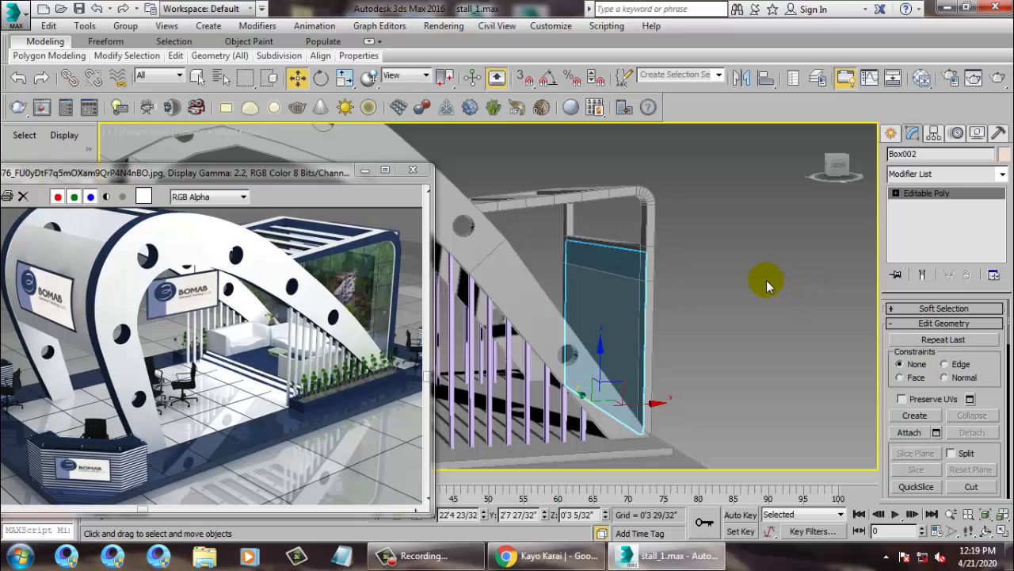
Step: In the Front view, draw a spline that starts at roof frame height, bends down and ends at the wall's top edge
{"action": "key", "text": "alt+w"}
{"action": "right_click", "coordinate": [715, 182]}
{"action": "key", "text": "alt+w"}
{"action": "scroll", "coordinate": [657, 200], "scroll_direction": "down", "scroll_amount": 3}
{"action": "middle_click_drag", "start_coordinate": [651, 203], "coordinate": [751, 351]}
{"action": "scroll", "coordinate": [715, 316], "scroll_direction": "up", "scroll_amount": 2}
{"action": "left_click", "coordinate": [890, 134]}
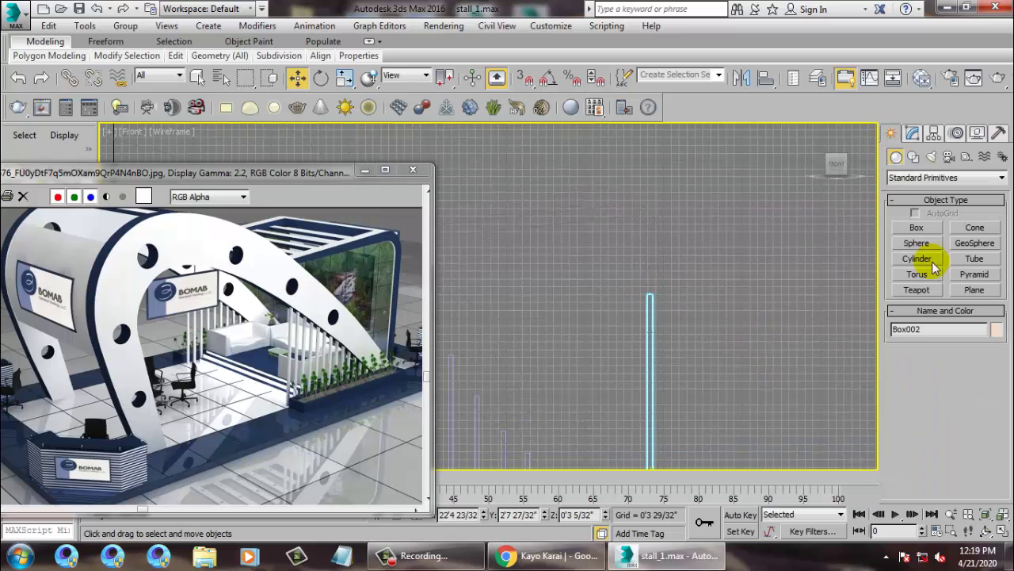
{"action": "left_click", "coordinate": [913, 156]}
{"action": "left_click", "coordinate": [918, 239]}
{"action": "middle_click_drag", "start_coordinate": [643, 238], "coordinate": [669, 296]}
{"action": "scroll", "coordinate": [670, 294], "scroll_direction": "up", "scroll_amount": 3}
{"action": "left_click", "coordinate": [641, 257]}
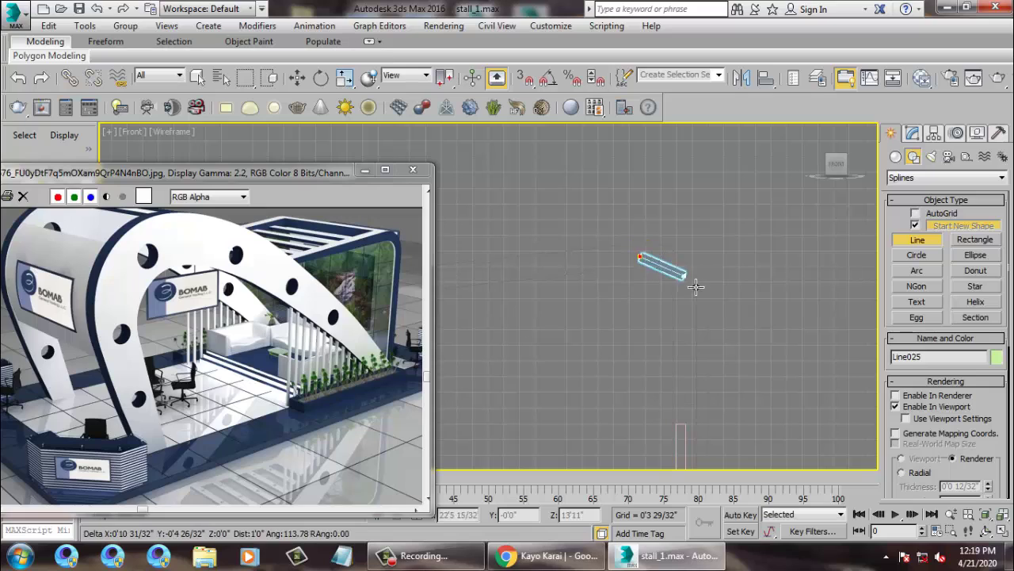
{"action": "left_click_drag", "start_coordinate": [687, 301], "coordinate": [695, 432]}
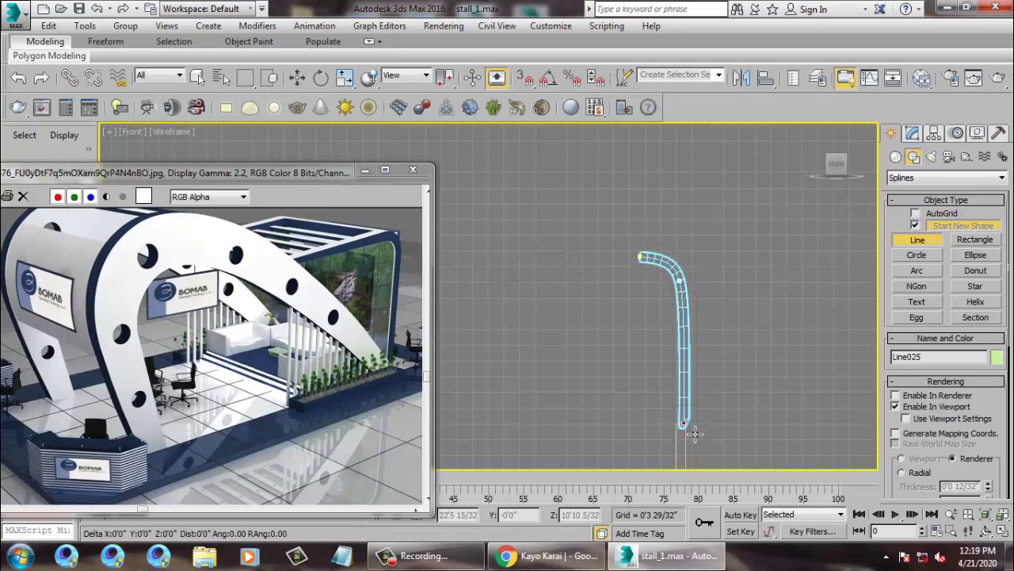
{"action": "right_click", "coordinate": [695, 434]}
Step: Enlarge the bent spline's rectangular cross-section to a length of about 9'5 24/32" and a width of about 4 29/32"
{"action": "key", "text": "w"}
{"action": "key", "text": "alt+w"}
{"action": "right_click", "coordinate": [758, 436]}
{"action": "key", "text": "z"}
{"action": "key", "text": "alt+w"}
{"action": "scroll", "coordinate": [694, 359], "scroll_direction": "down", "scroll_amount": 2}
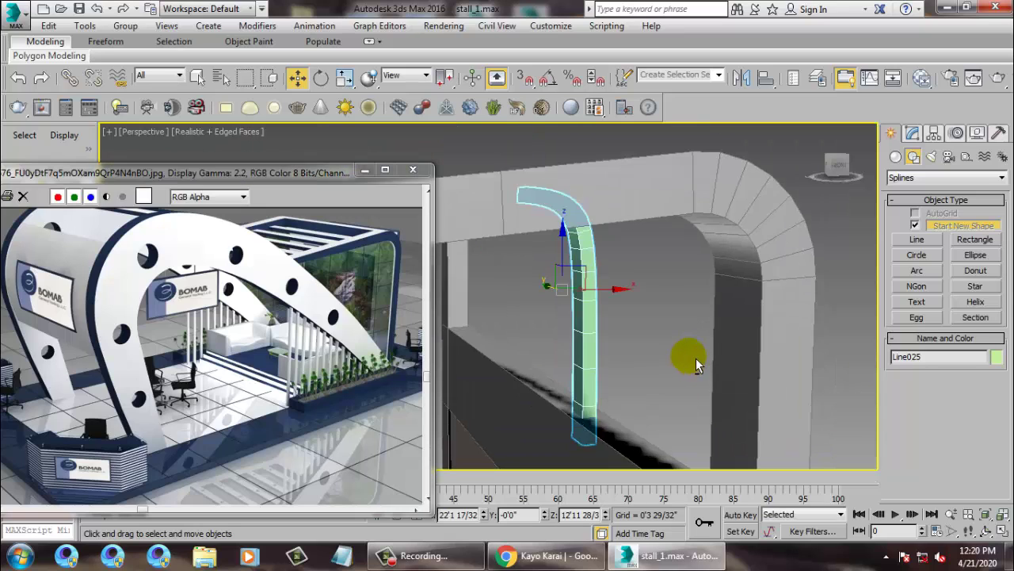
{"action": "middle_click_drag", "start_coordinate": [696, 357], "coordinate": [669, 365], "text": "alt"}
{"action": "left_click", "coordinate": [912, 133]}
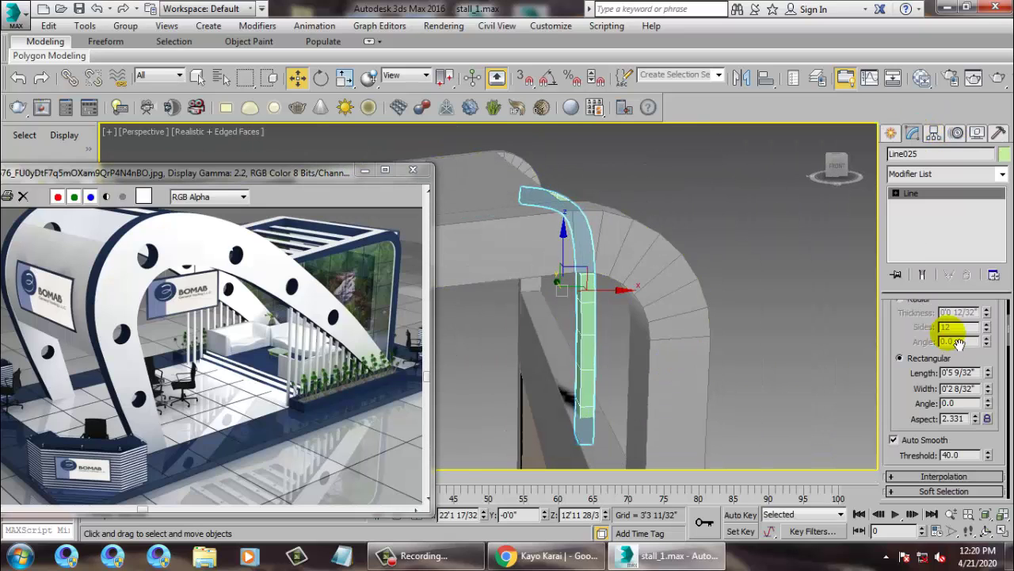
{"action": "left_click_drag", "start_coordinate": [989, 370], "coordinate": [979, 327]}
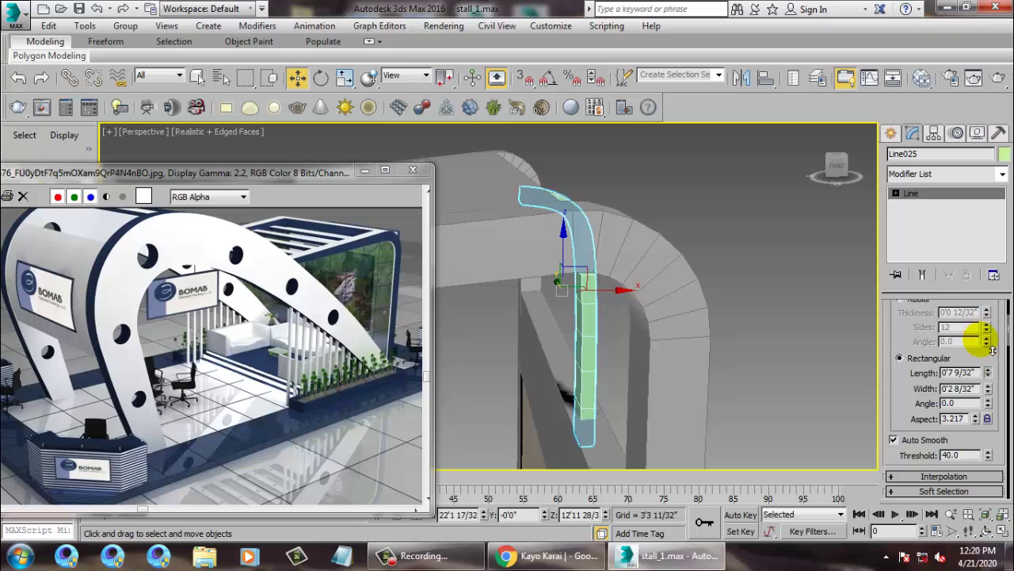
{"action": "left_click_drag", "start_coordinate": [988, 386], "coordinate": [962, 302]}
{"action": "left_click_drag", "start_coordinate": [989, 379], "coordinate": [615, 358]}
{"action": "mouse_move", "coordinate": [615, 359]}
{"action": "middle_mouse_down", "text": "alt"}
{"action": "mouse_move", "coordinate": [640, 264]}
{"action": "mouse_move", "coordinate": [668, 324]}
{"action": "mouse_move", "coordinate": [626, 367]}
{"action": "middle_mouse_up", "text": "alt"}
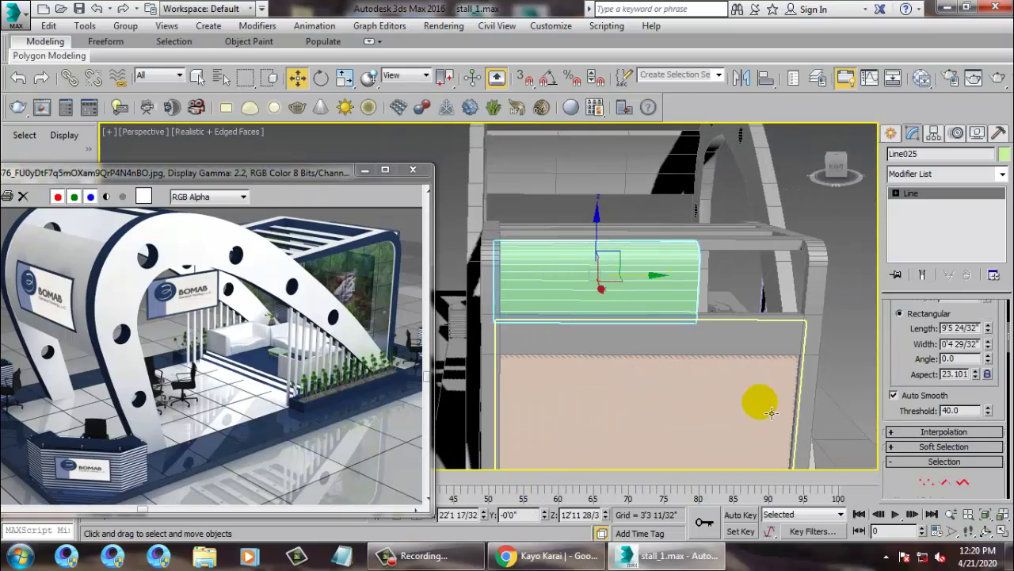
Step: Convert the bent panel to Editable Poly and move its short end's vertices about 5'3" along Y to match the wall's width
{"action": "right_click", "coordinate": [629, 292]}
{"action": "mouse_move", "coordinate": [674, 438]}
{"action": "left_click", "coordinate": [824, 465]}
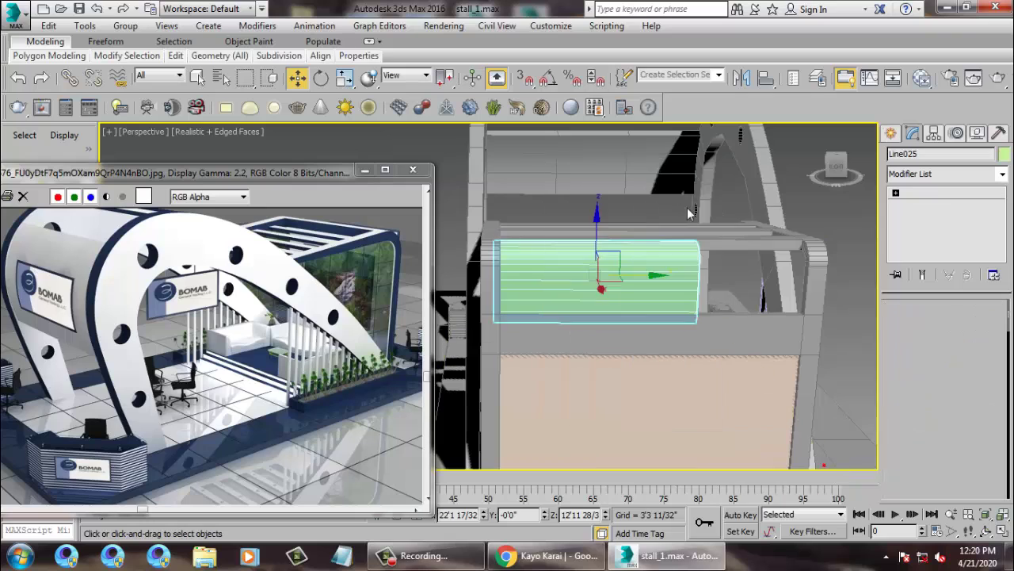
{"action": "left_click_drag", "start_coordinate": [647, 170], "coordinate": [766, 436]}
{"action": "key", "text": "F3"}
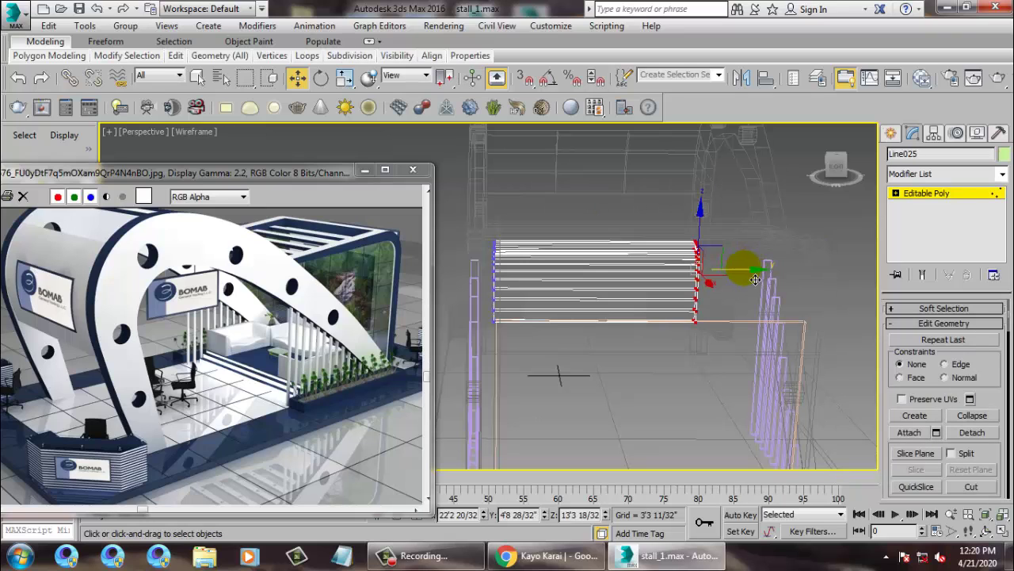
{"action": "left_click_drag", "start_coordinate": [739, 264], "coordinate": [864, 276]}
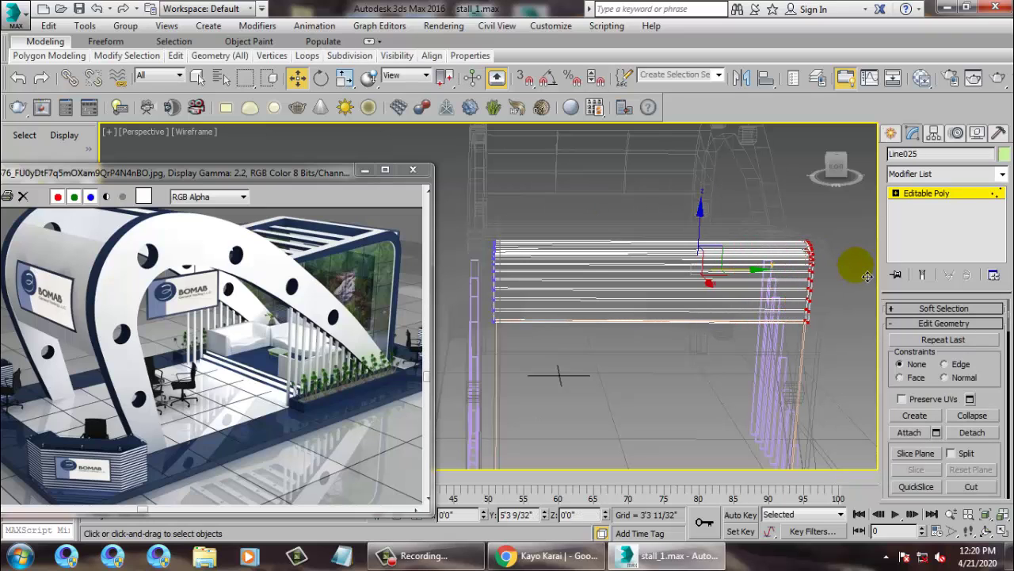
{"action": "key", "text": "F3"}
{"action": "mouse_move", "coordinate": [737, 265]}
{"action": "middle_mouse_down", "text": "alt"}
{"action": "mouse_move", "coordinate": [793, 272]}
{"action": "mouse_move", "coordinate": [717, 269]}
{"action": "middle_mouse_up", "text": "alt"}
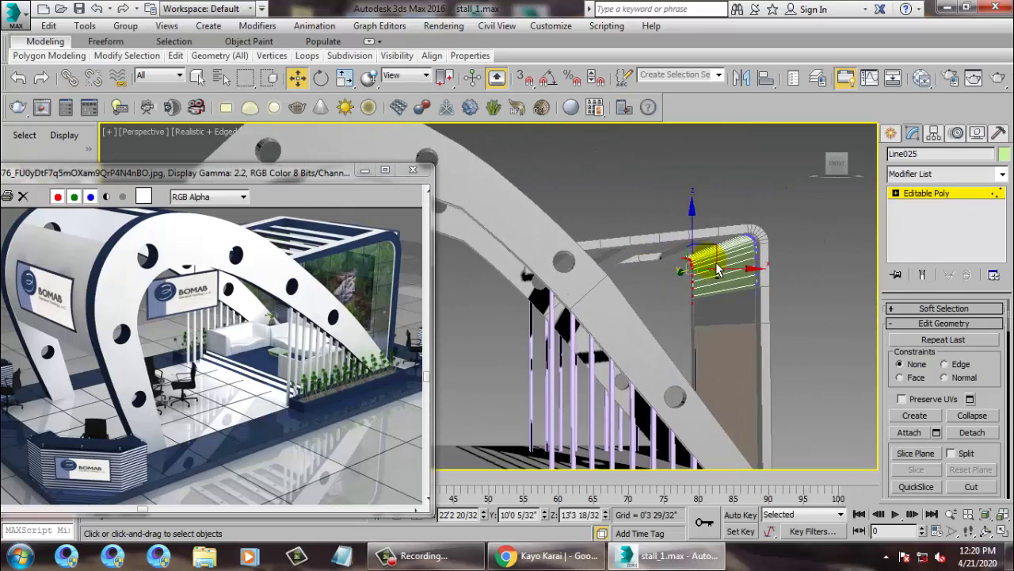
{"action": "left_click", "coordinate": [923, 196]}
Step: Assign the gray custom object color to the bent panel and to every object in the stall
{"action": "left_click", "coordinate": [1004, 156]}
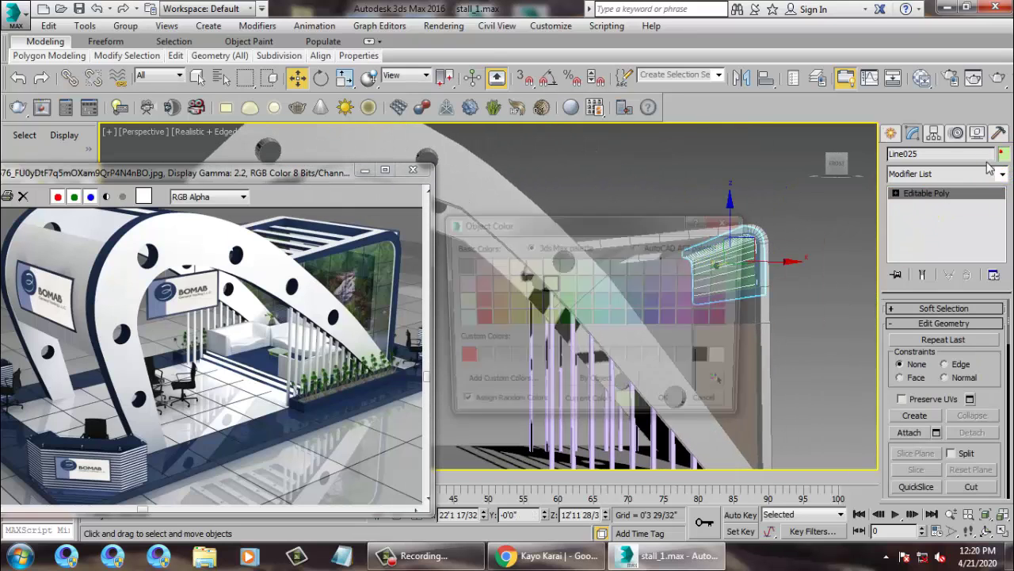
{"action": "left_click", "coordinate": [677, 409]}
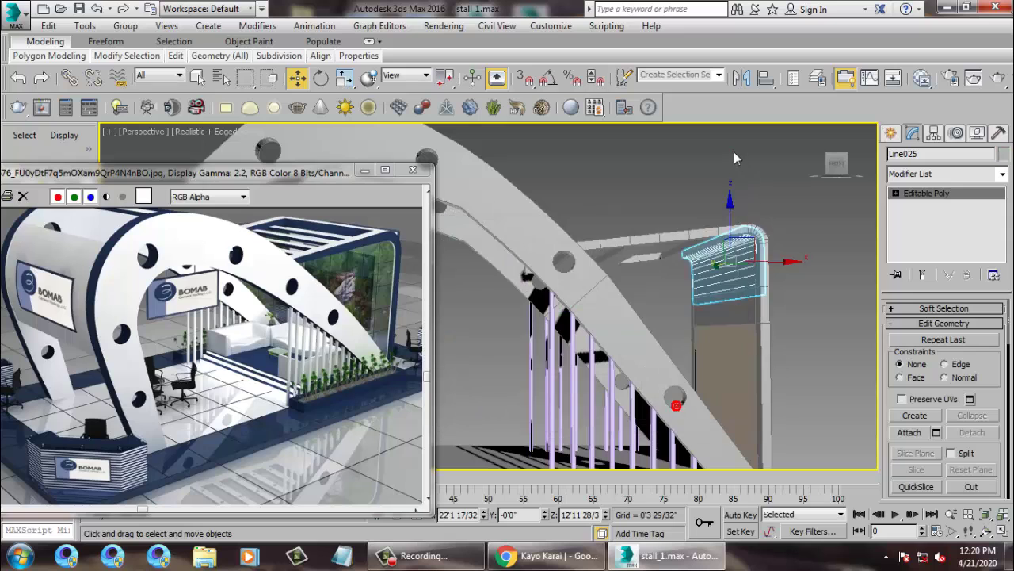
{"action": "left_click", "coordinate": [733, 151]}
{"action": "key", "text": "ctrl+a"}
{"action": "left_click", "coordinate": [1001, 154]}
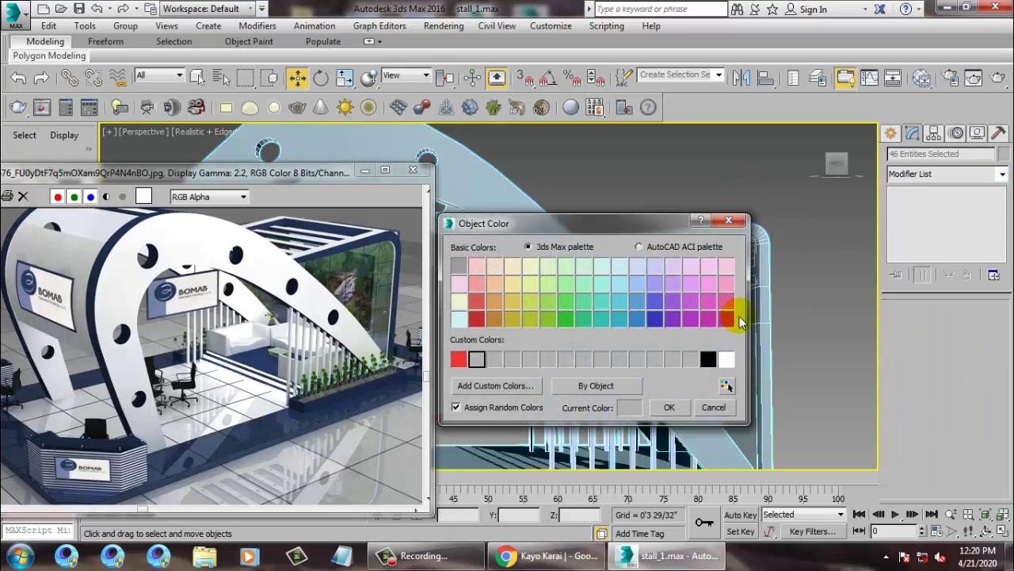
{"action": "left_click", "coordinate": [672, 413]}
{"action": "left_click", "coordinate": [718, 143]}
{"action": "scroll", "coordinate": [702, 198], "scroll_direction": "down", "scroll_amount": 5}
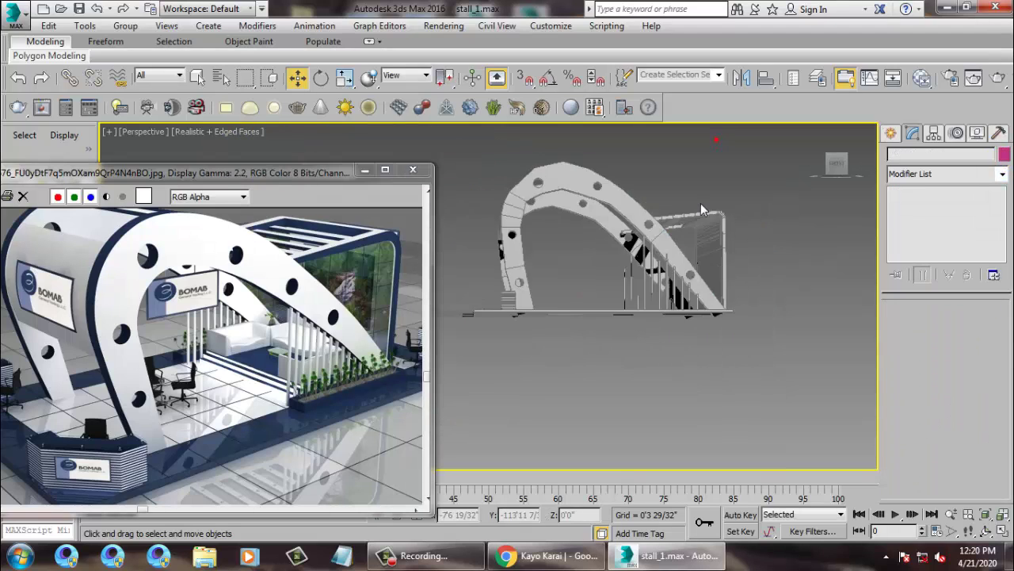
{"action": "middle_click_drag", "start_coordinate": [680, 258], "coordinate": [693, 310], "text": "alt"}
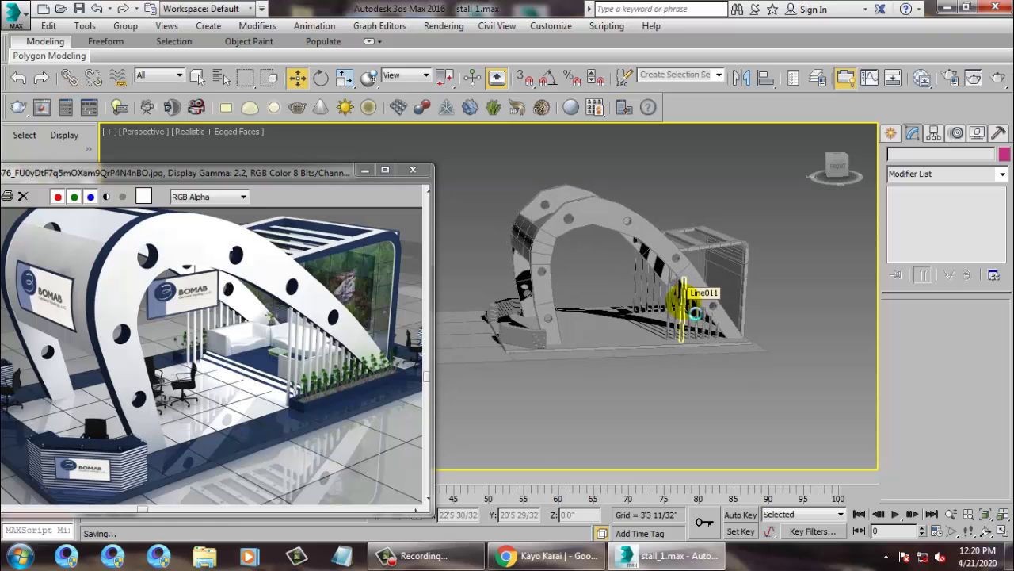
{"action": "middle_click_drag", "start_coordinate": [668, 307], "coordinate": [735, 381]}
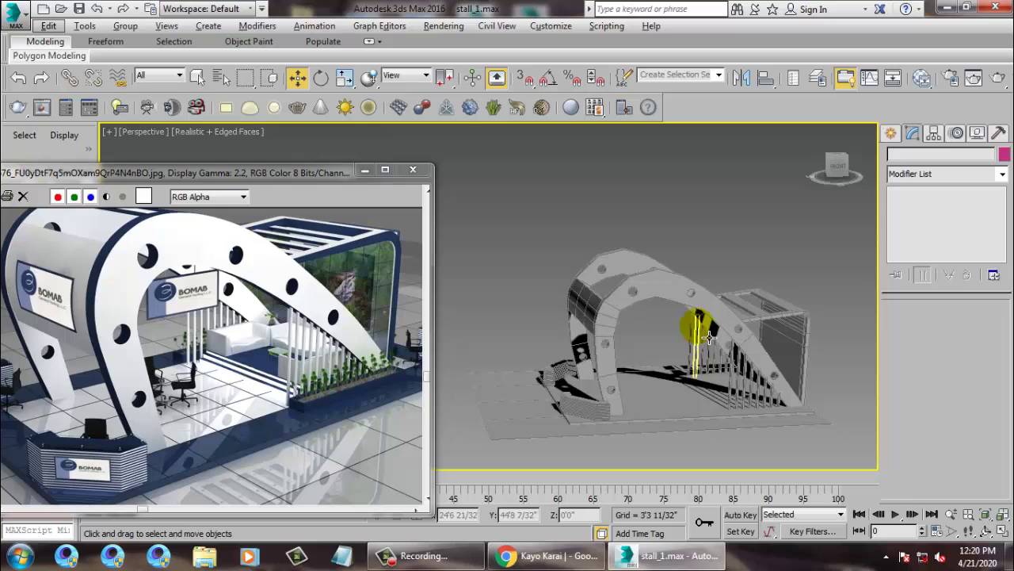
Step: Create a sign box in the Front view, about 3'3" wide, 1'7" long and 2" high
{"action": "key", "text": "alt+w"}
{"action": "left_click", "coordinate": [721, 224]}
{"action": "key", "text": "alt+w"}
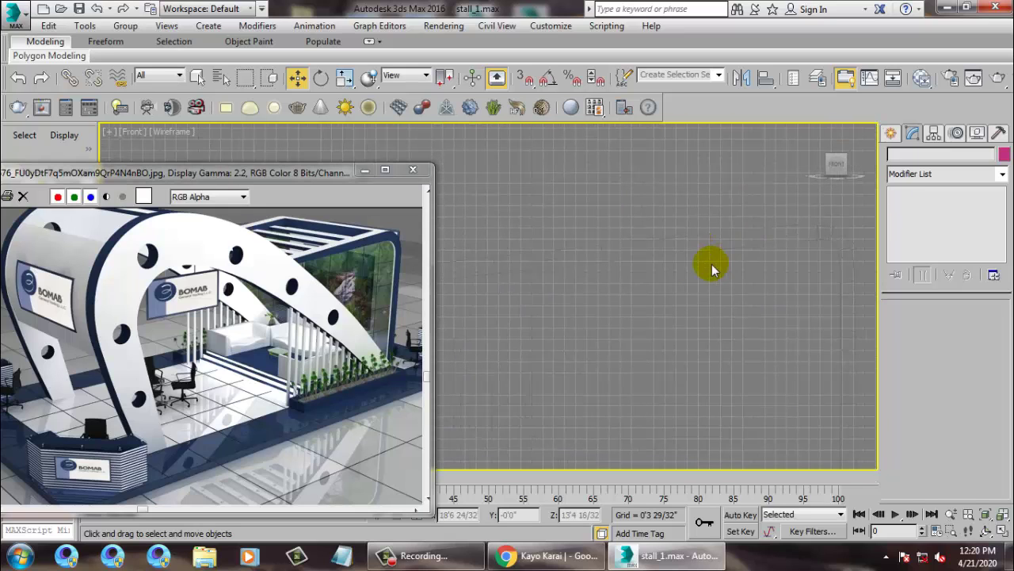
{"action": "middle_click_drag", "start_coordinate": [708, 270], "coordinate": [728, 272]}
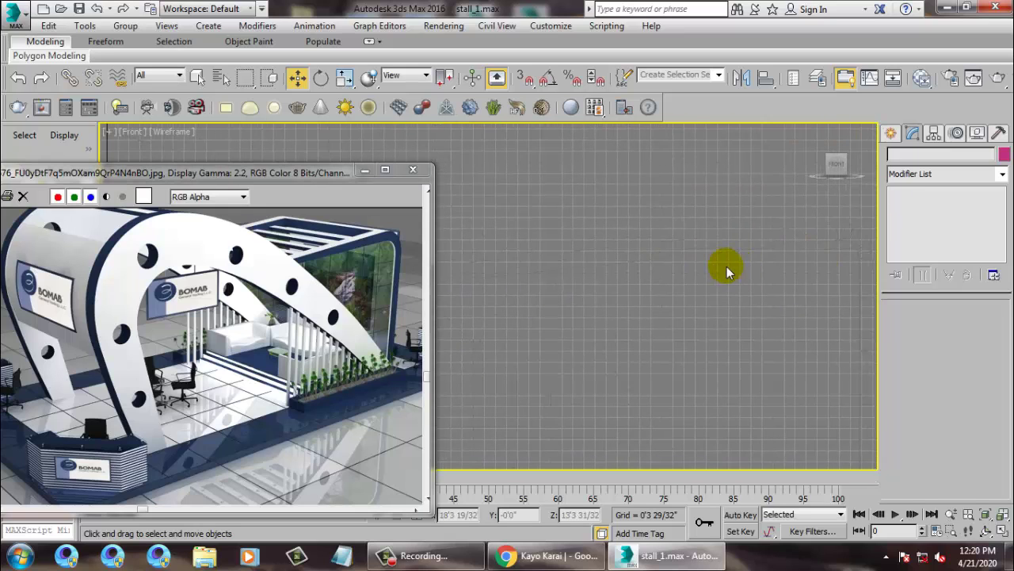
{"action": "left_click", "coordinate": [890, 133]}
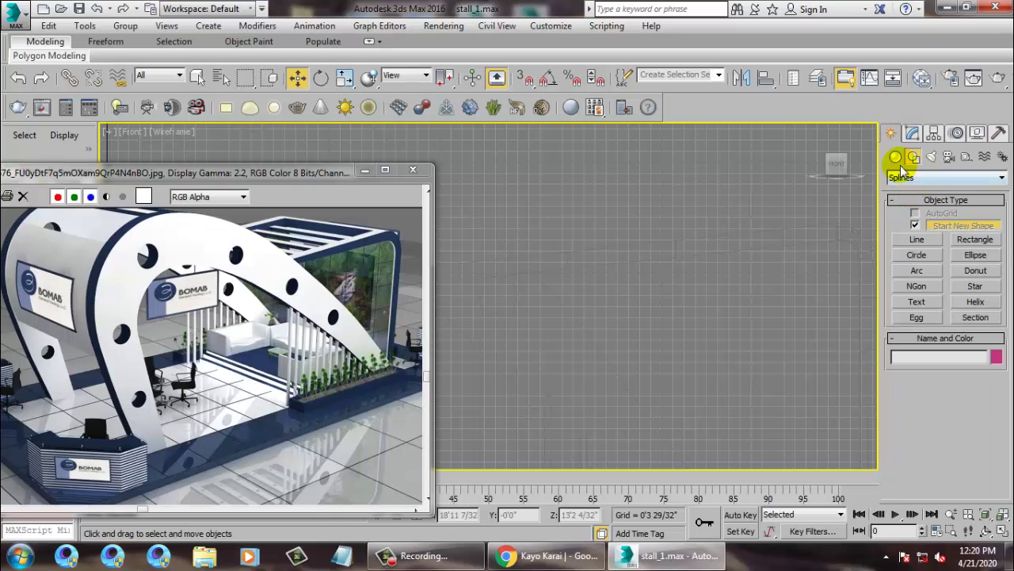
{"action": "left_click", "coordinate": [896, 156]}
{"action": "left_click", "coordinate": [925, 227]}
{"action": "left_click_drag", "start_coordinate": [648, 312], "coordinate": [758, 366]}
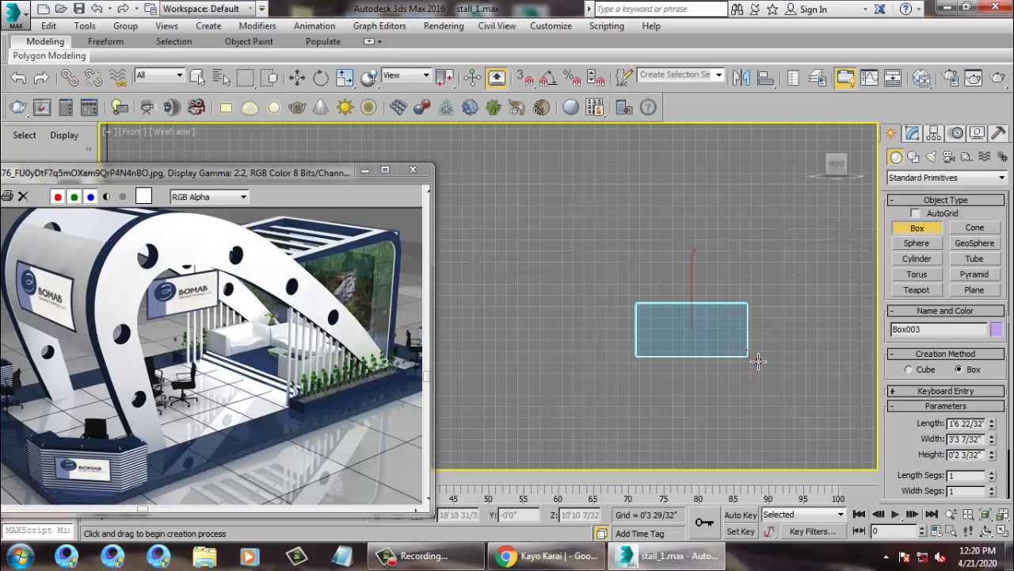
{"action": "key", "text": "w"}
Step: Move the sign box along X away from the roof frame and along Y toward the front arch's opening
{"action": "key", "text": "alt+w"}
{"action": "right_click", "coordinate": [758, 362]}
{"action": "key", "text": "z"}
{"action": "key", "text": "alt+w"}
{"action": "scroll", "coordinate": [748, 396], "scroll_direction": "down", "scroll_amount": 6}
{"action": "middle_click_drag", "start_coordinate": [743, 396], "coordinate": [743, 362], "text": "alt"}
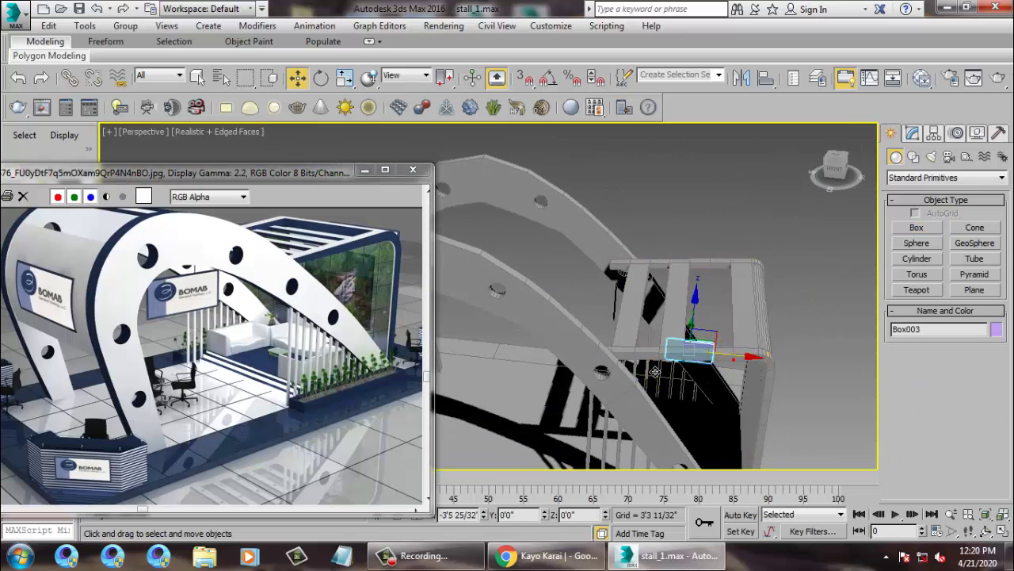
{"action": "left_click_drag", "start_coordinate": [655, 372], "coordinate": [505, 353]}
{"action": "scroll", "coordinate": [505, 339], "scroll_direction": "down", "scroll_amount": 4}
{"action": "middle_click_drag", "start_coordinate": [507, 334], "coordinate": [679, 346], "text": "alt"}
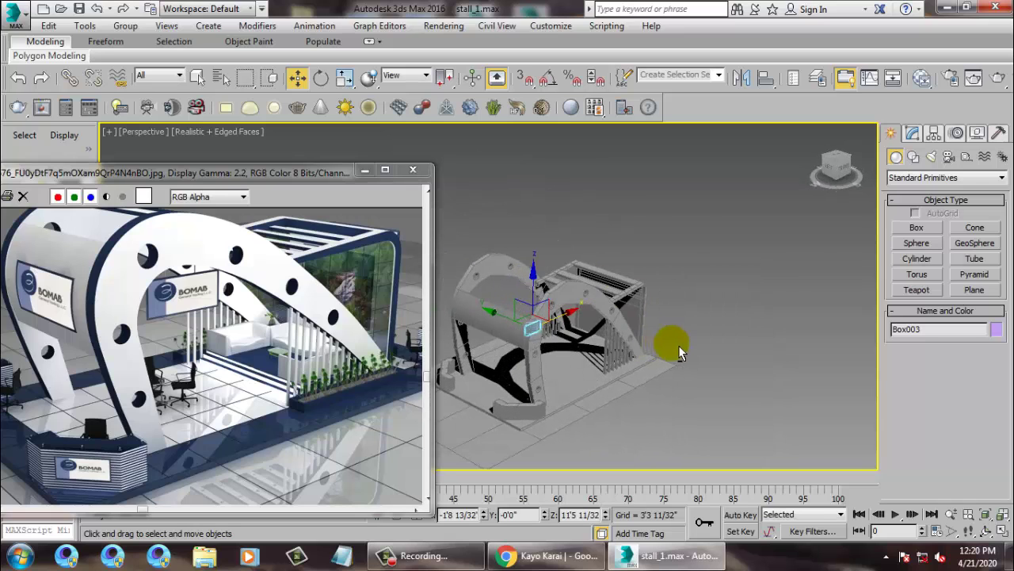
{"action": "left_click_drag", "start_coordinate": [509, 320], "coordinate": [529, 332]}
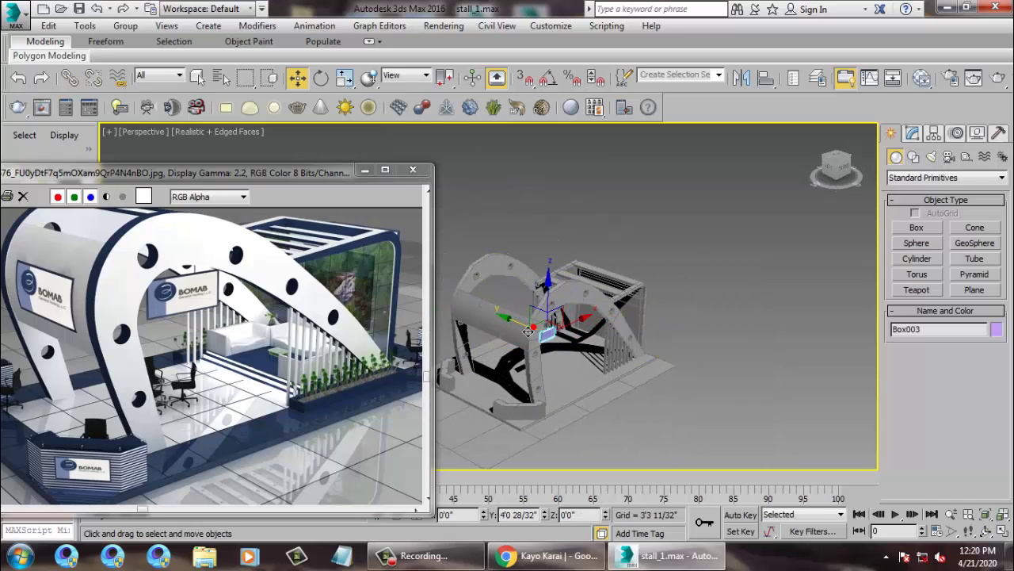
Step: Scale the sign box up uniformly to about 170 percent and then somewhat further to suit the arch opening
{"action": "key", "text": "r"}
{"action": "middle_click_drag", "start_coordinate": [528, 332], "coordinate": [550, 331], "text": "alt"}
{"action": "left_click_drag", "start_coordinate": [526, 324], "coordinate": [484, 285]}
{"action": "key", "text": "w"}
{"action": "middle_click_drag", "start_coordinate": [605, 296], "coordinate": [572, 298], "text": "alt"}
{"action": "key", "text": "r"}
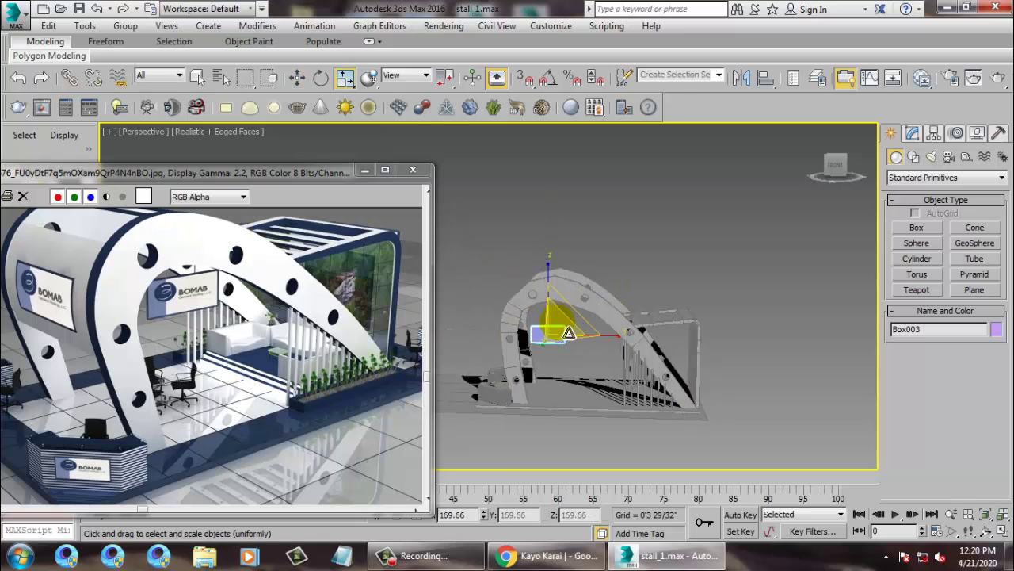
{"action": "left_click_drag", "start_coordinate": [532, 300], "coordinate": [531, 299]}
{"action": "key", "text": "w"}
{"action": "middle_click_drag", "start_coordinate": [553, 302], "coordinate": [605, 303], "text": "alt"}
{"action": "scroll", "coordinate": [605, 304], "scroll_direction": "up", "scroll_amount": 4}
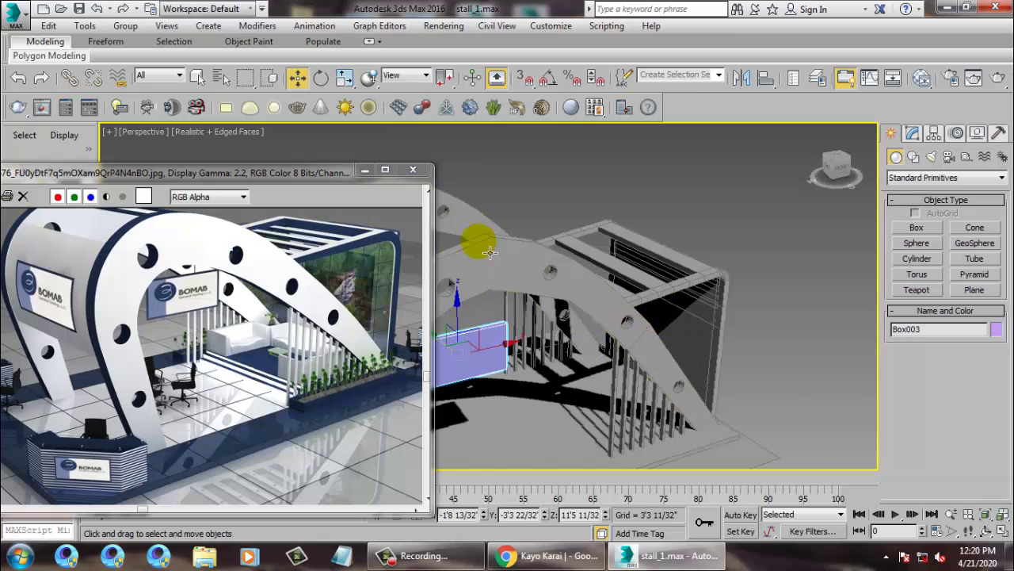
Step: In the Top view, shift the sign box about 2'5" along negative Y to line it up with the front arch
{"action": "key", "text": "alt+w"}
{"action": "right_click", "coordinate": [366, 139]}
{"action": "key", "text": "alt+w"}
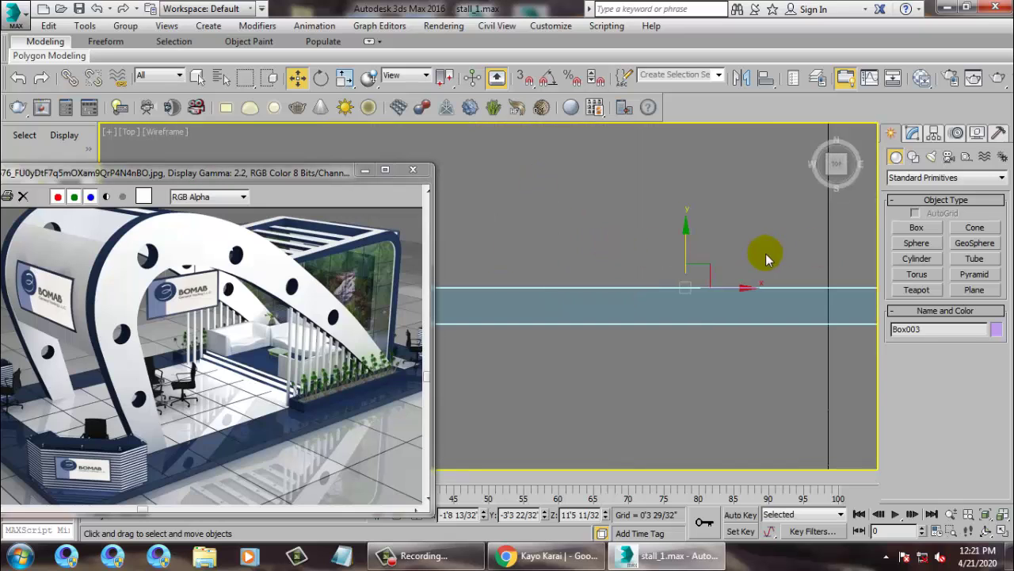
{"action": "scroll", "coordinate": [761, 266], "scroll_direction": "down", "scroll_amount": 3}
{"action": "scroll", "coordinate": [757, 272], "scroll_direction": "up", "scroll_amount": 3}
{"action": "middle_click_drag", "start_coordinate": [862, 262], "coordinate": [610, 263]}
{"action": "left_click_drag", "start_coordinate": [596, 223], "coordinate": [627, 255]}
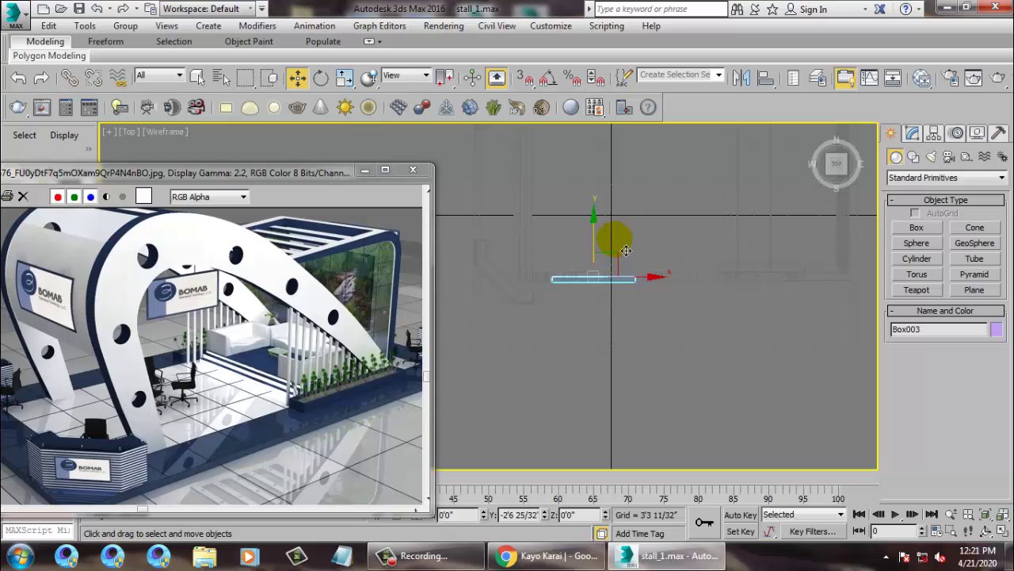
Step: Raise the sign box about 2' and shift it about 1'9" along X to place it under the front arch's crown
{"action": "key", "text": "alt+w"}
{"action": "right_click", "coordinate": [649, 308]}
{"action": "key", "text": "alt+w"}
{"action": "middle_click_drag", "start_coordinate": [618, 306], "coordinate": [722, 322]}
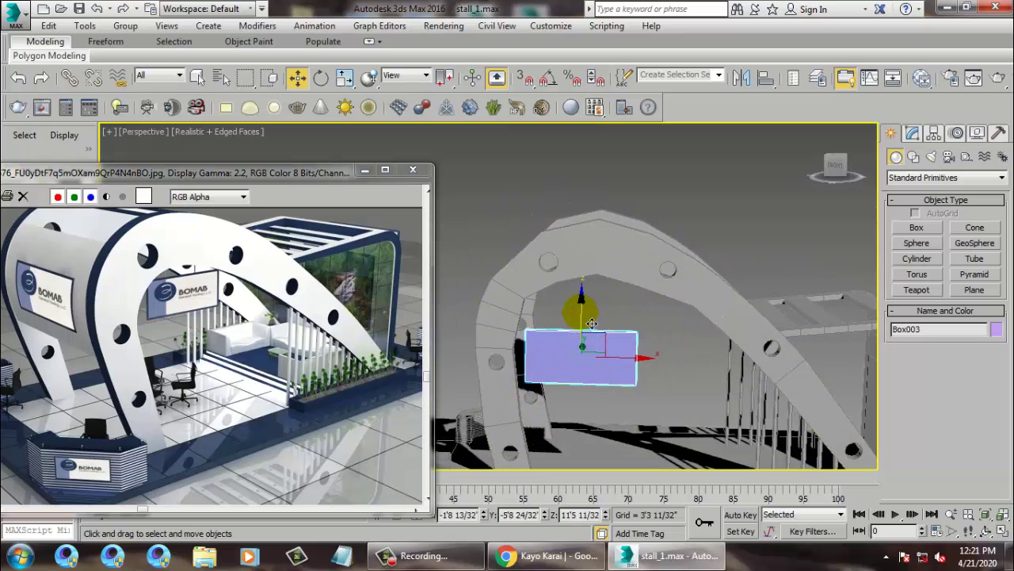
{"action": "left_click_drag", "start_coordinate": [592, 323], "coordinate": [585, 295]}
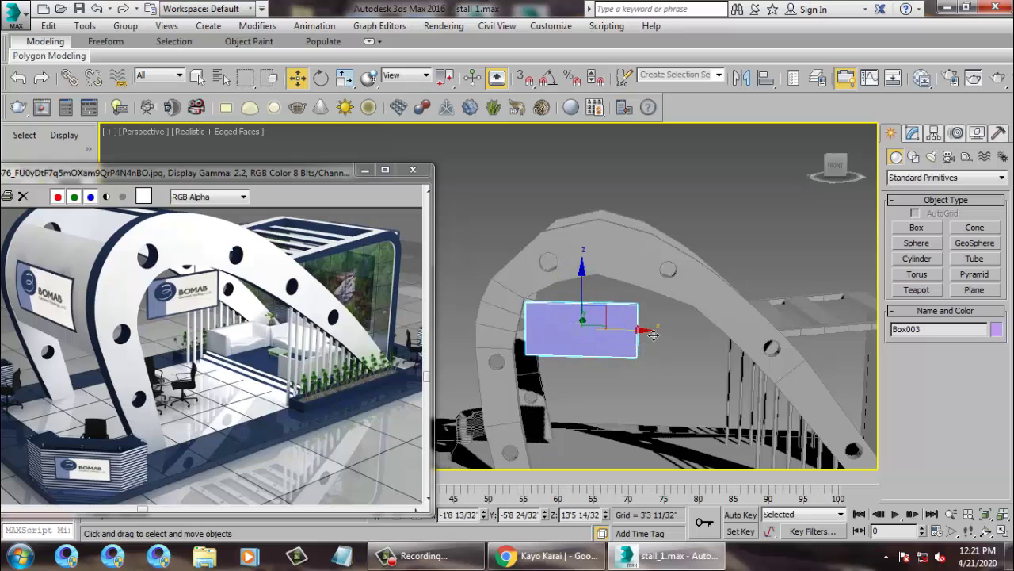
{"action": "left_click_drag", "start_coordinate": [654, 335], "coordinate": [681, 335]}
{"action": "scroll", "coordinate": [638, 327], "scroll_direction": "down", "scroll_amount": 5}
{"action": "scroll", "coordinate": [623, 353], "scroll_direction": "up", "scroll_amount": 3}
{"action": "middle_click_drag", "start_coordinate": [641, 340], "coordinate": [610, 349], "text": "alt"}
Step: In the Front view, draw a vertical line with Radial rendering as a hanger rod reaching down to the sign box's upper edge
{"action": "key", "text": "alt+w"}
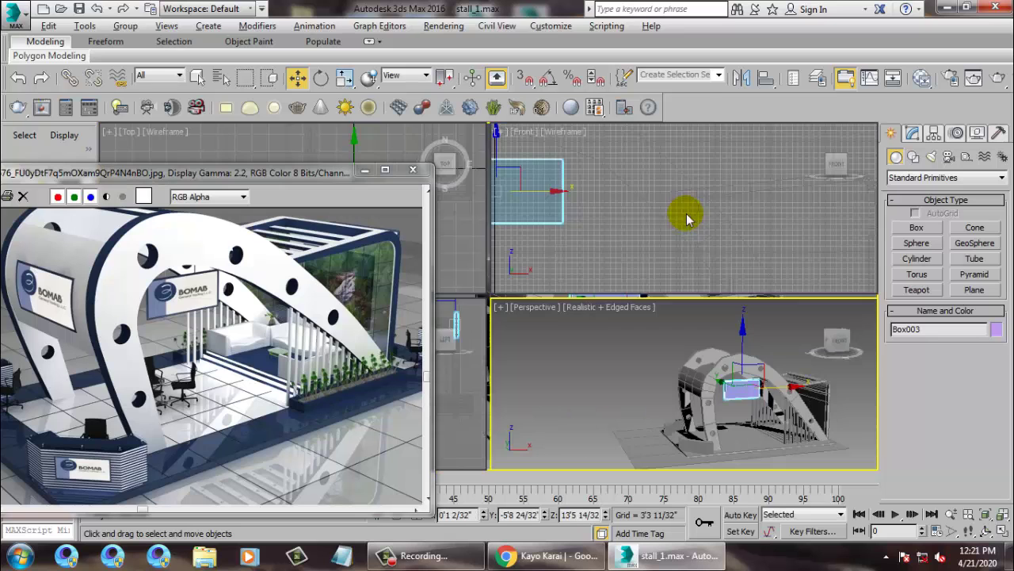
{"action": "middle_click_drag", "start_coordinate": [687, 219], "coordinate": [630, 235]}
{"action": "key", "text": "alt+w"}
{"action": "key", "text": "z"}
{"action": "middle_click_drag", "start_coordinate": [713, 246], "coordinate": [773, 249]}
{"action": "scroll", "coordinate": [773, 248], "scroll_direction": "down", "scroll_amount": 3}
{"action": "middle_click_drag", "start_coordinate": [679, 261], "coordinate": [697, 301]}
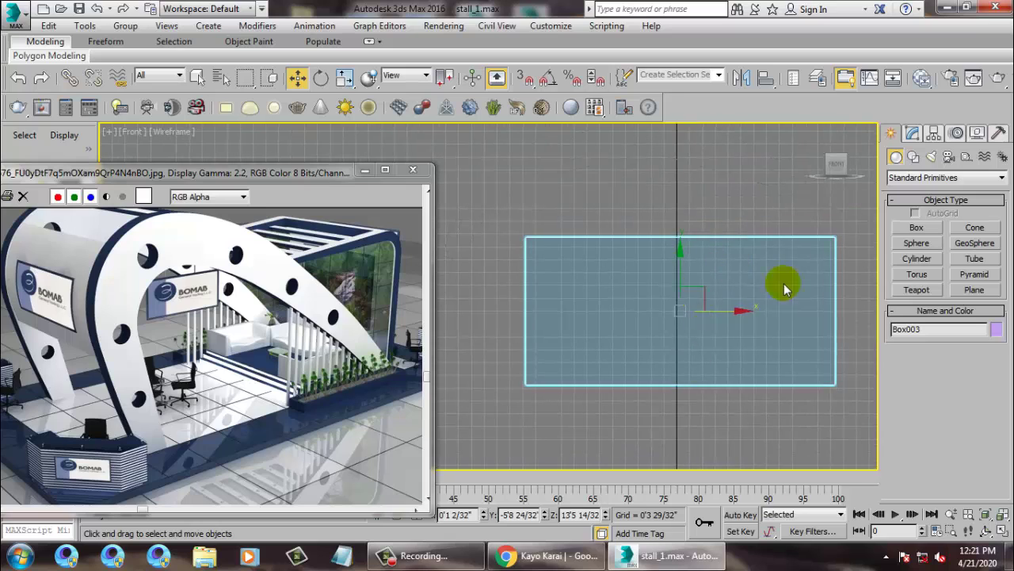
{"action": "left_click", "coordinate": [913, 156]}
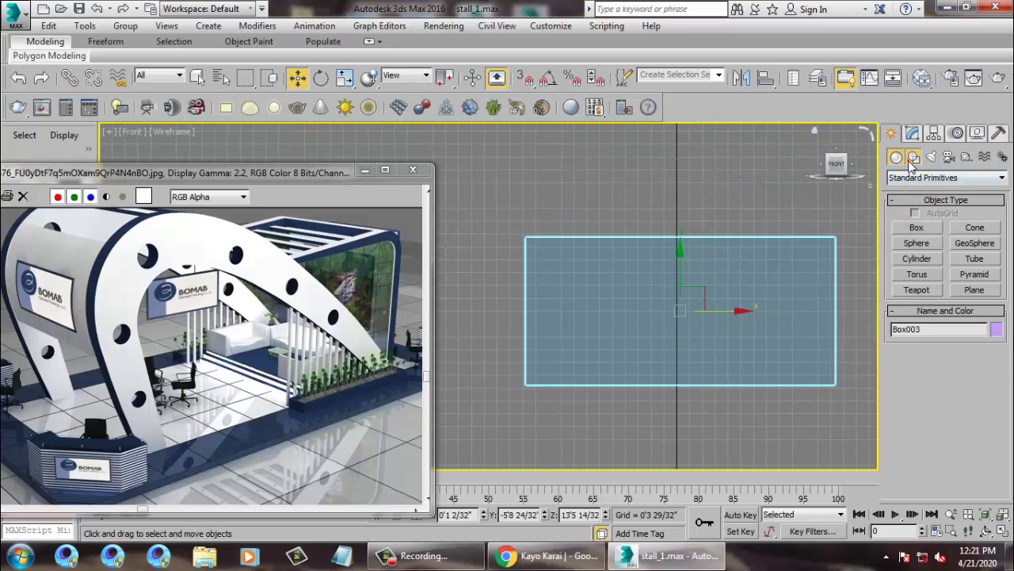
{"action": "left_click", "coordinate": [921, 240]}
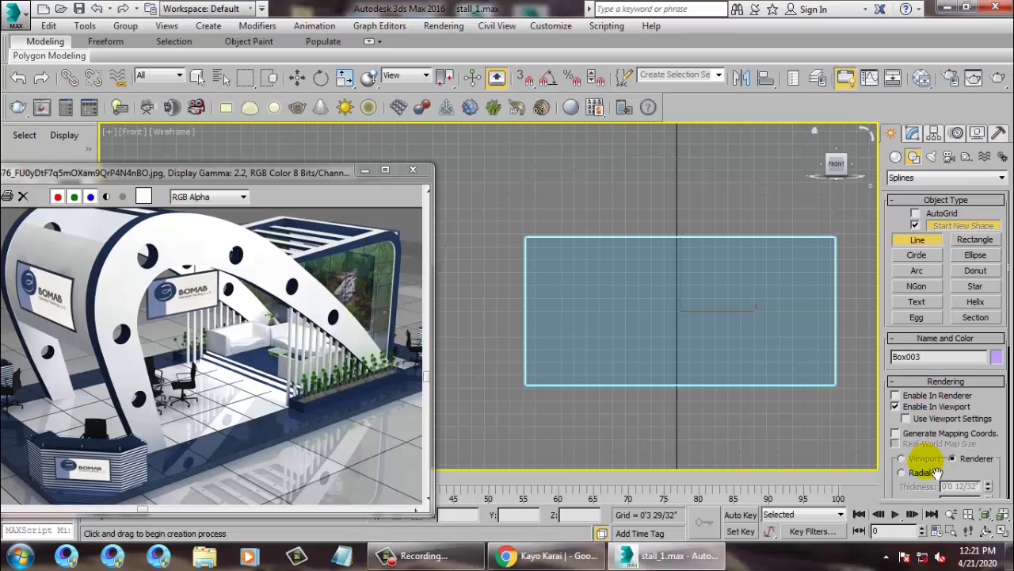
{"action": "left_click", "coordinate": [919, 473]}
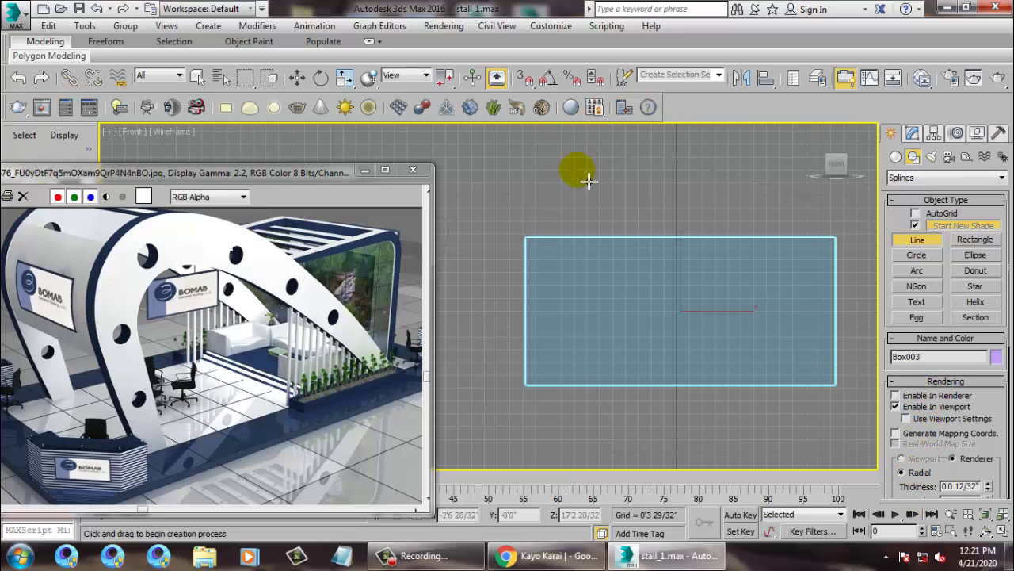
{"action": "left_click_drag", "start_coordinate": [582, 150], "coordinate": [595, 279]}
{"action": "left_click", "coordinate": [588, 257], "text": "shift"}
{"action": "right_click", "coordinate": [589, 256], "text": "shift"}
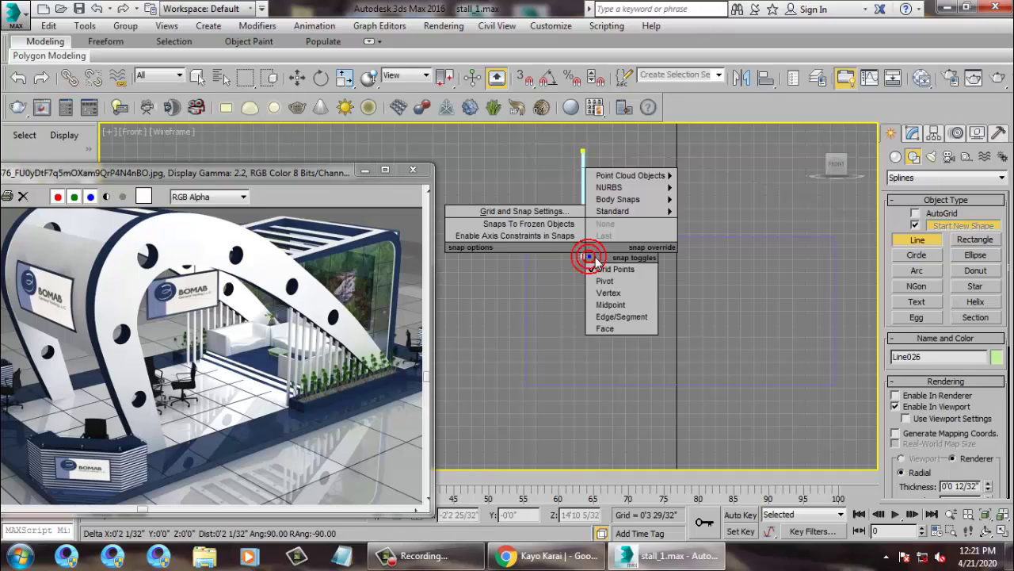
{"action": "right_click", "coordinate": [590, 262]}
{"action": "key", "text": "w"}
Step: Set the hanger rod's radial thickness to 0'1 21/32"
{"action": "left_click", "coordinate": [910, 133]}
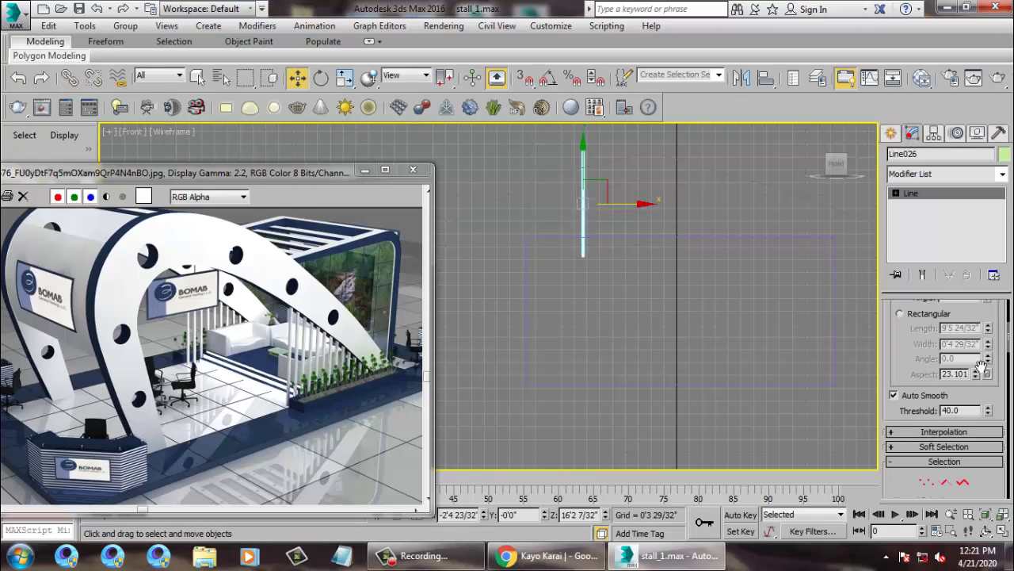
{"action": "left_click_drag", "start_coordinate": [895, 352], "coordinate": [969, 400]}
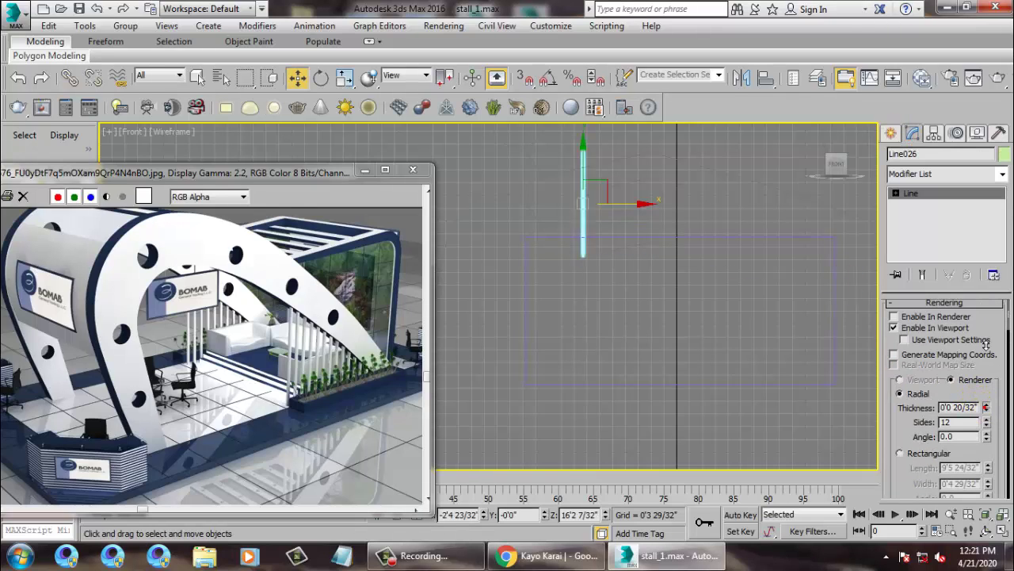
{"action": "left_click_drag", "start_coordinate": [976, 228], "coordinate": [962, 176]}
Step: Move the hanger rod about 6'2" along negative Y to the sign box, then back about 2" to sit within the box's thickness
{"action": "key", "text": "alt+w"}
{"action": "right_click", "coordinate": [671, 391]}
{"action": "key", "text": "alt+w"}
{"action": "key", "text": "z"}
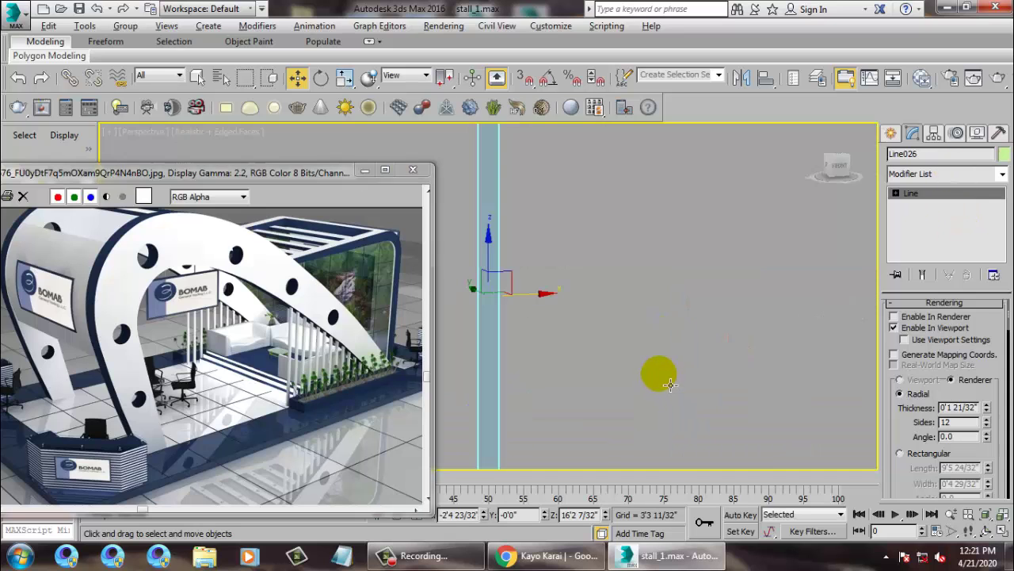
{"action": "scroll", "coordinate": [673, 359], "scroll_direction": "down", "scroll_amount": 6}
{"action": "scroll", "coordinate": [672, 358], "scroll_direction": "down", "scroll_amount": 6}
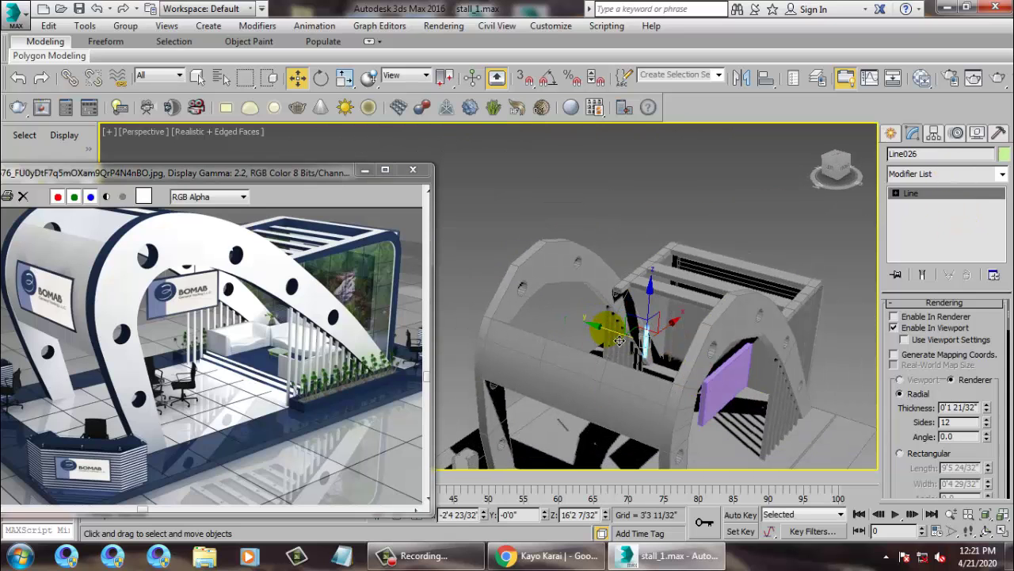
{"action": "left_click_drag", "start_coordinate": [619, 340], "coordinate": [685, 367]}
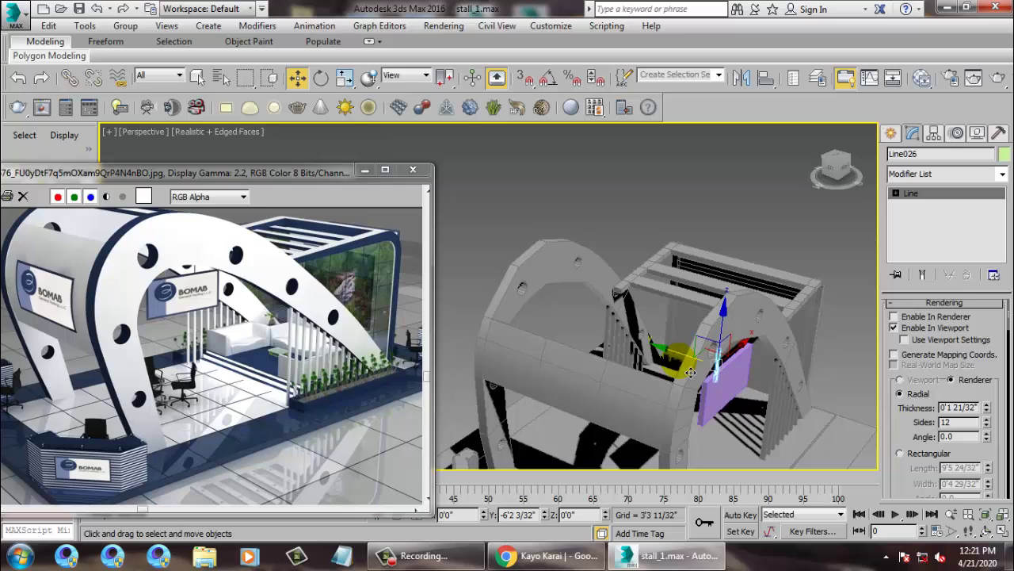
{"action": "key", "text": "z"}
{"action": "scroll", "coordinate": [743, 396], "scroll_direction": "down", "scroll_amount": 3}
{"action": "middle_click_drag", "start_coordinate": [740, 395], "coordinate": [591, 386], "text": "alt"}
{"action": "scroll", "coordinate": [591, 386], "scroll_direction": "up", "scroll_amount": 2}
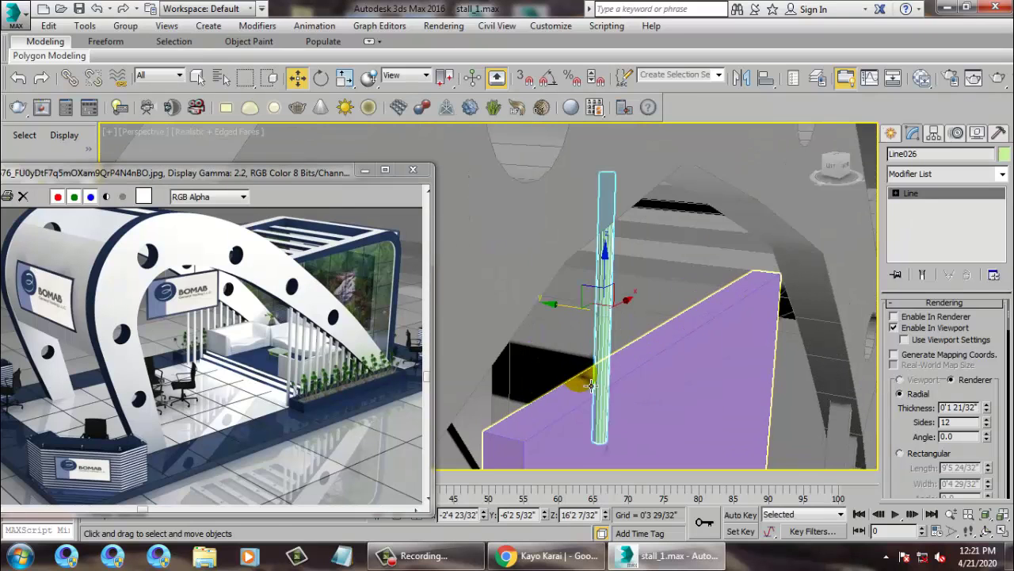
{"action": "left_click_drag", "start_coordinate": [568, 308], "coordinate": [553, 310]}
{"action": "scroll", "coordinate": [635, 328], "scroll_direction": "down", "scroll_amount": 3}
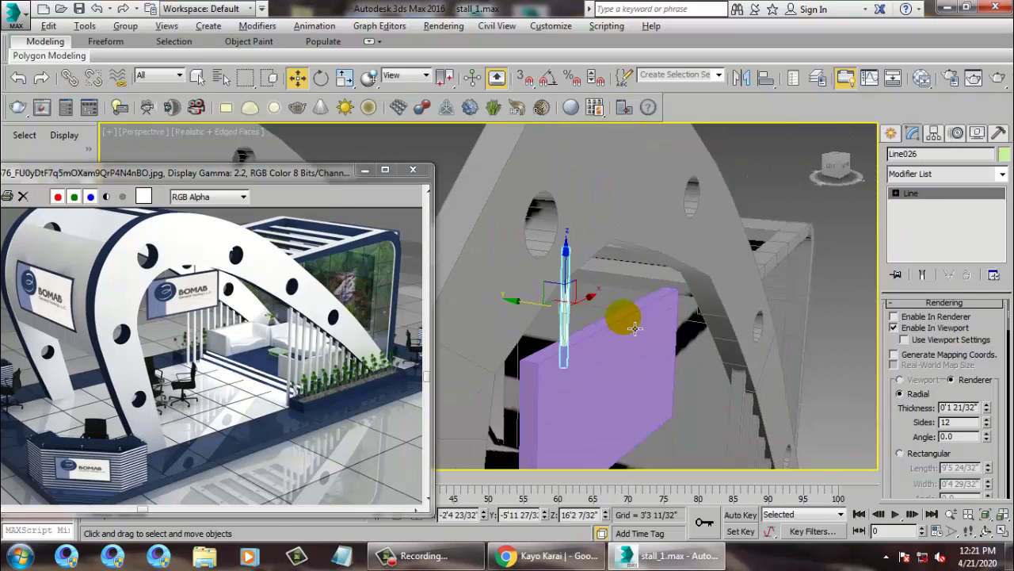
Step: In the Front view, make one copy of the hanger rod about 4'4" along X for the sign box's other end
{"action": "middle_click_drag", "start_coordinate": [635, 328], "coordinate": [537, 317], "text": "alt"}
{"action": "key", "text": "alt+w"}
{"action": "right_click", "coordinate": [670, 222]}
{"action": "key", "text": "alt+w"}
{"action": "middle_click_drag", "start_coordinate": [650, 229], "coordinate": [601, 294]}
{"action": "middle_click_drag", "start_coordinate": [536, 273], "coordinate": [570, 288]}
{"action": "mouse_move", "coordinate": [546, 289]}
{"action": "left_mouse_down", "text": "shift"}
{"action": "mouse_move", "coordinate": [724, 310]}
{"action": "mouse_move", "coordinate": [713, 313]}
{"action": "left_mouse_up", "text": "shift"}
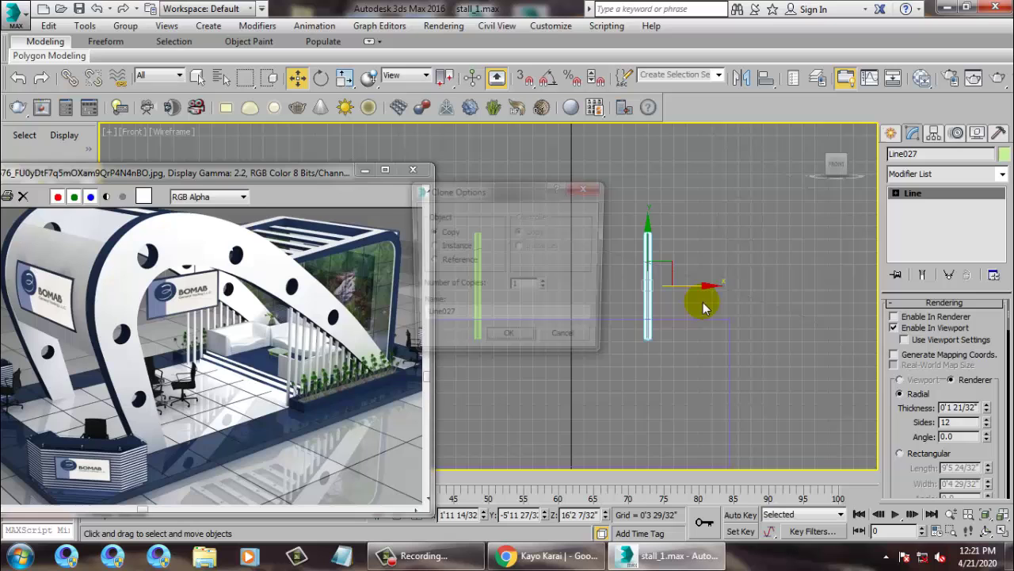
{"action": "left_click", "coordinate": [503, 338]}
Step: Select all objects of the stall and give them the same grey object colour
{"action": "scroll", "coordinate": [619, 326], "scroll_direction": "down", "scroll_amount": 6}
{"action": "key", "text": "ctrl+a"}
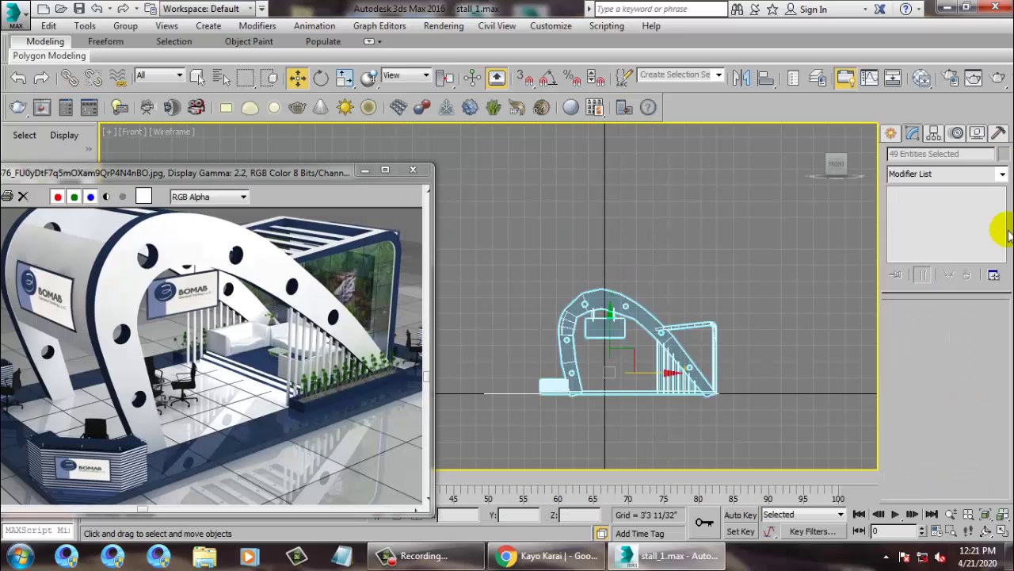
{"action": "left_click", "coordinate": [1003, 156]}
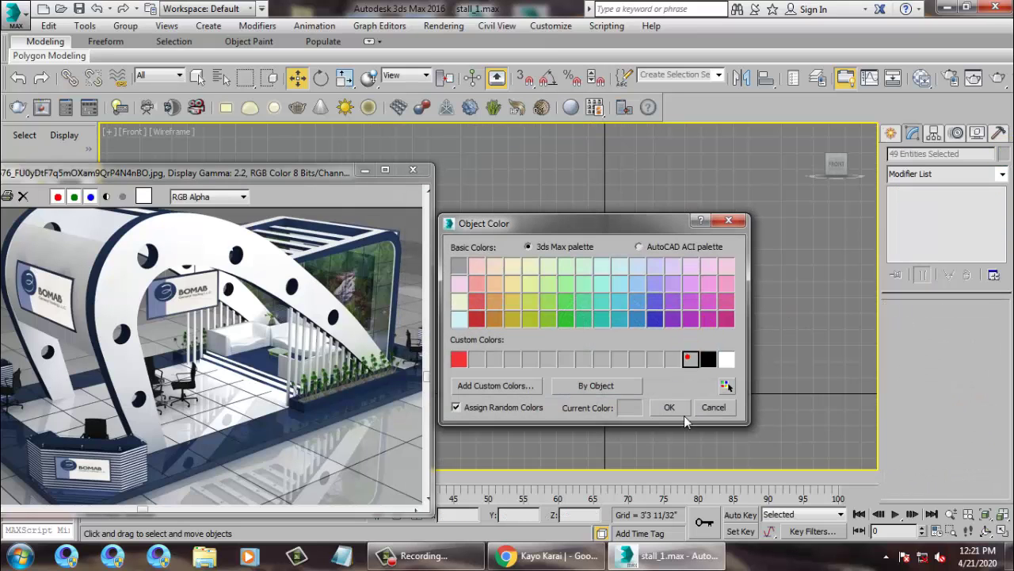
{"action": "left_click", "coordinate": [684, 414]}
Step: In the Perspective view, raise the sign box about 5" toward the front arch's crown
{"action": "key", "text": "alt+w"}
{"action": "right_click", "coordinate": [753, 394]}
{"action": "key", "text": "alt+w"}
{"action": "scroll", "coordinate": [796, 401], "scroll_direction": "down", "scroll_amount": 8}
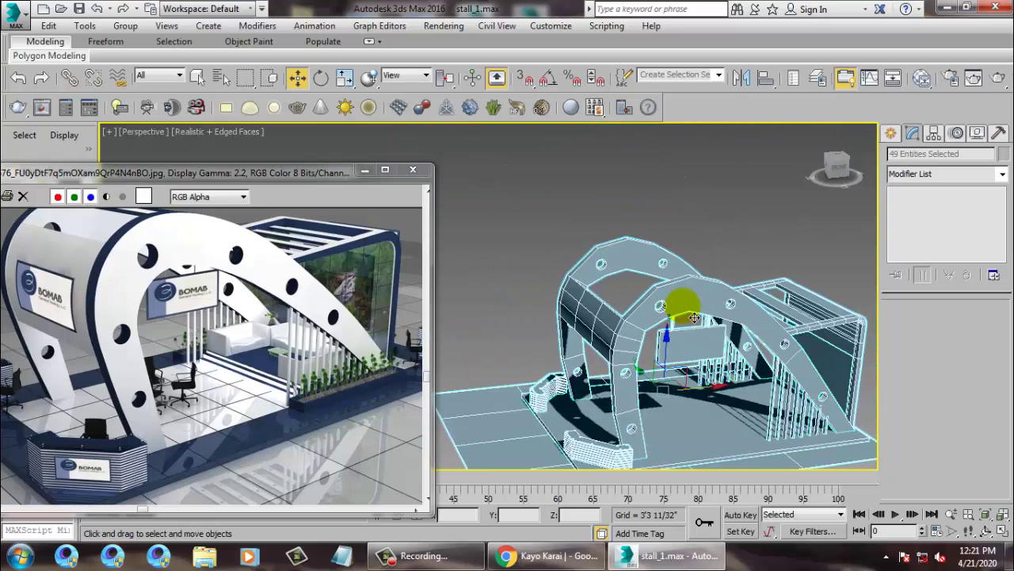
{"action": "middle_click_drag", "start_coordinate": [695, 317], "coordinate": [657, 261], "text": "alt"}
{"action": "scroll", "coordinate": [643, 276], "scroll_direction": "up", "scroll_amount": 3}
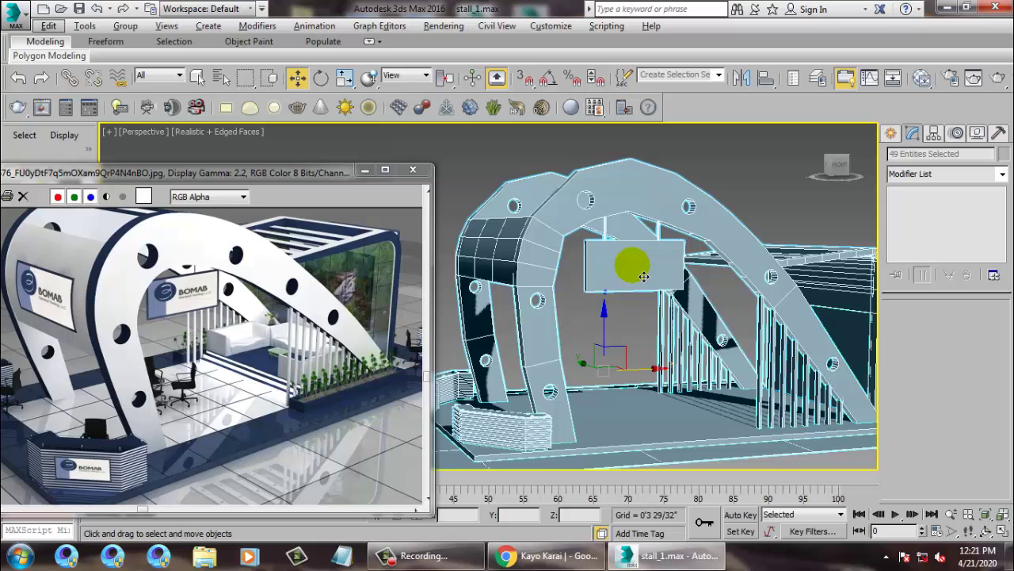
{"action": "scroll", "coordinate": [626, 269], "scroll_direction": "up", "scroll_amount": 5}
{"action": "left_click", "coordinate": [603, 261]}
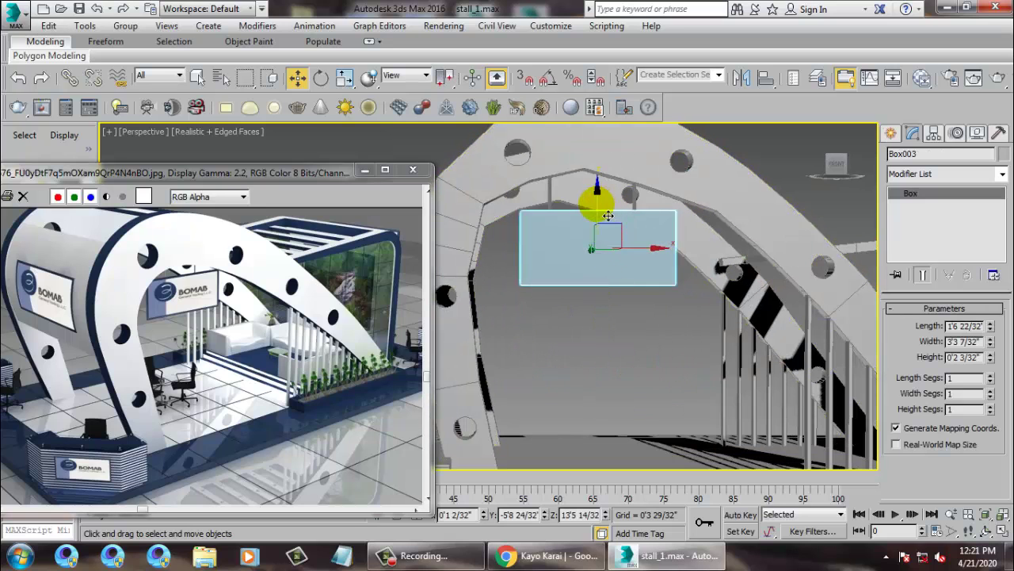
{"action": "left_click_drag", "start_coordinate": [608, 215], "coordinate": [606, 203]}
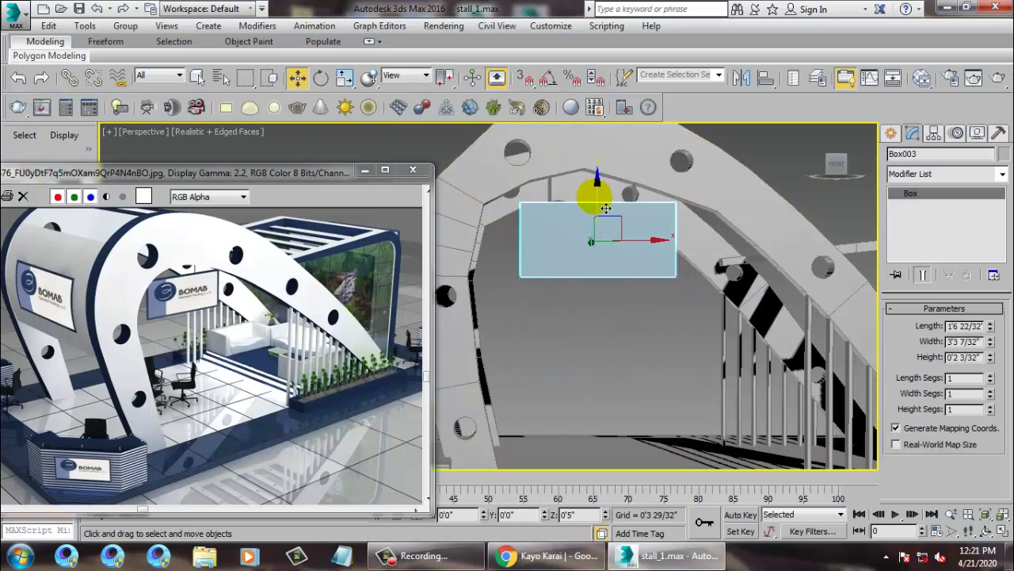
Step: Thin the sign box by scaling it along Y to about 67 percent
{"action": "middle_click_drag", "start_coordinate": [652, 238], "coordinate": [661, 264], "text": "alt"}
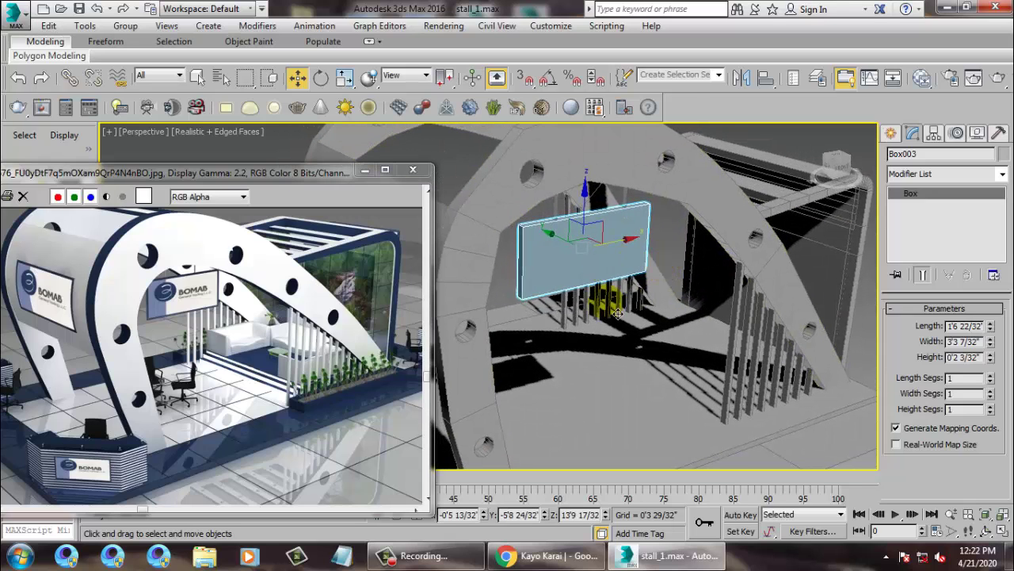
{"action": "middle_click_drag", "start_coordinate": [618, 314], "coordinate": [614, 314], "text": "alt"}
{"action": "key", "text": "r"}
{"action": "left_click_drag", "start_coordinate": [624, 270], "coordinate": [613, 270]}
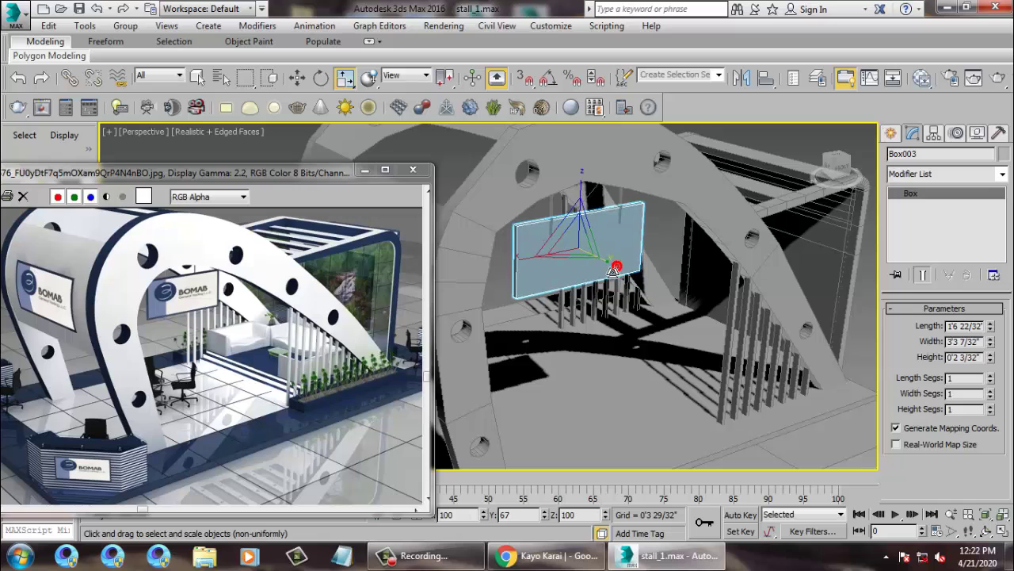
Step: Compare the stall's interior with the reference image, shifting the image window so the chairs and counters are fully in view
{"action": "middle_click_drag", "start_coordinate": [614, 271], "coordinate": [632, 360], "text": "alt"}
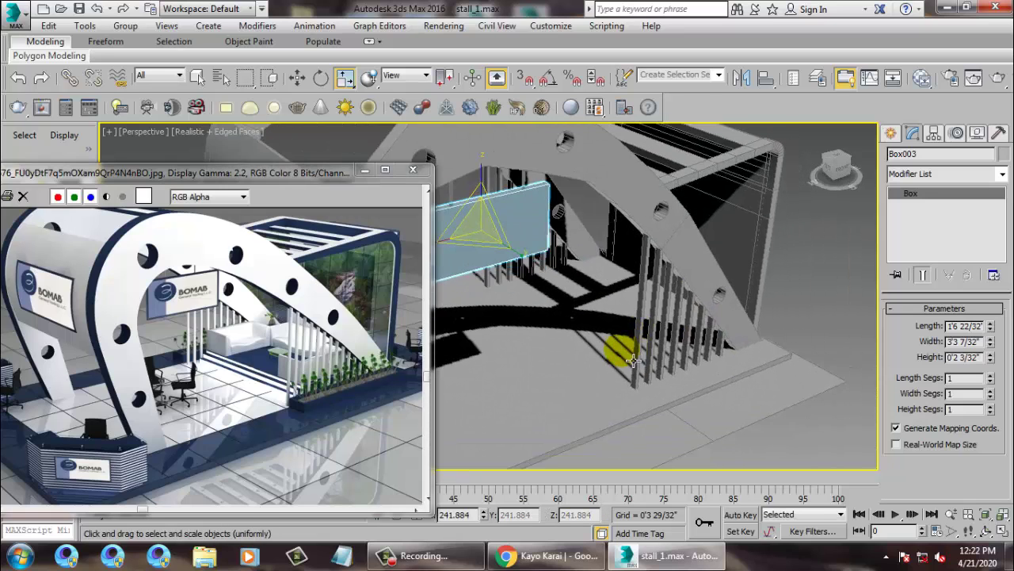
{"action": "left_click", "coordinate": [891, 133]}
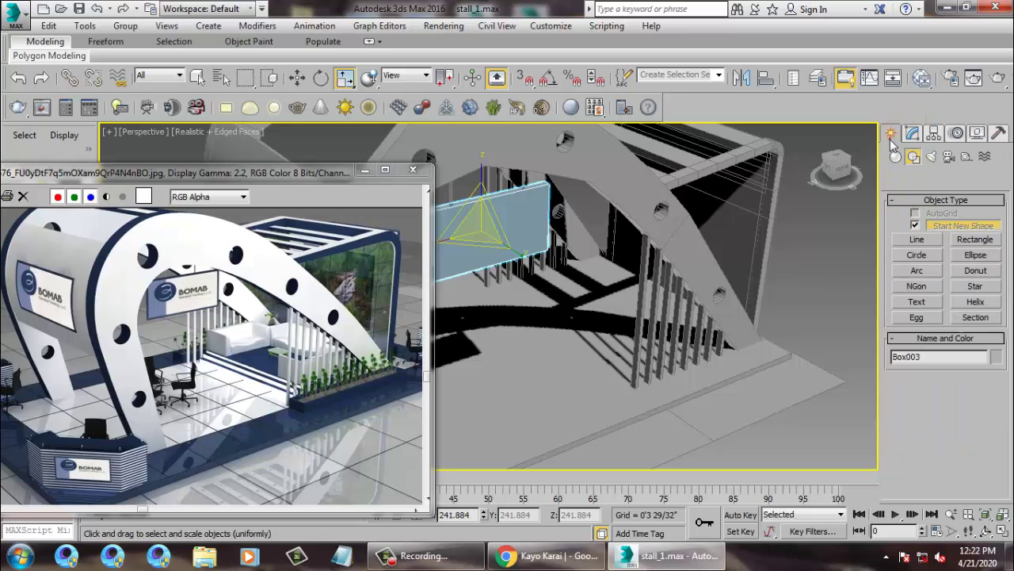
{"action": "middle_click_drag", "start_coordinate": [790, 242], "coordinate": [711, 273], "text": "alt"}
{"action": "scroll", "coordinate": [711, 272], "scroll_direction": "up", "scroll_amount": 3}
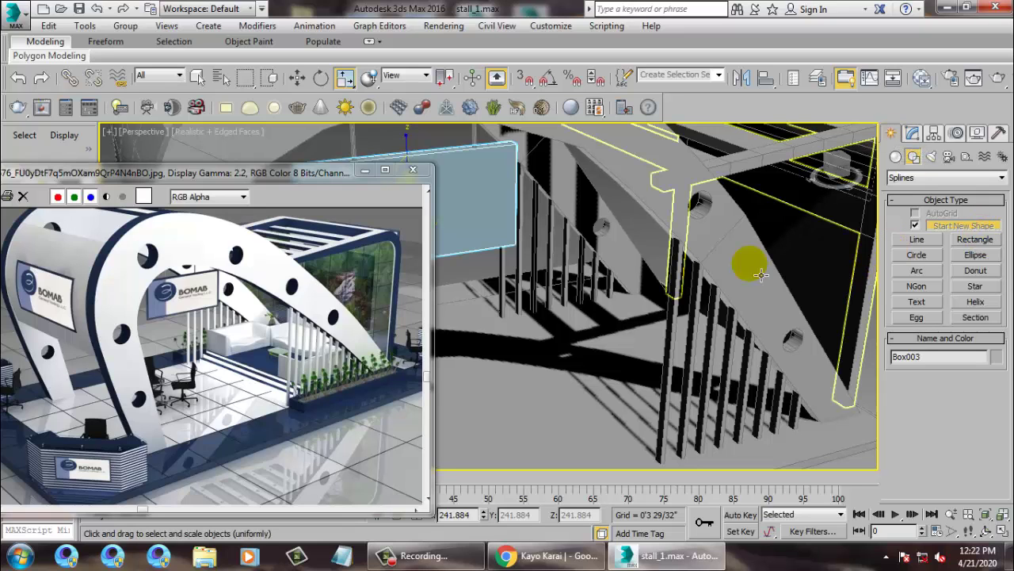
{"action": "middle_click_drag", "start_coordinate": [527, 355], "coordinate": [646, 255]}
{"action": "left_click_drag", "start_coordinate": [128, 176], "coordinate": [222, 143]}
{"action": "middle_click_drag", "start_coordinate": [596, 322], "coordinate": [658, 301]}
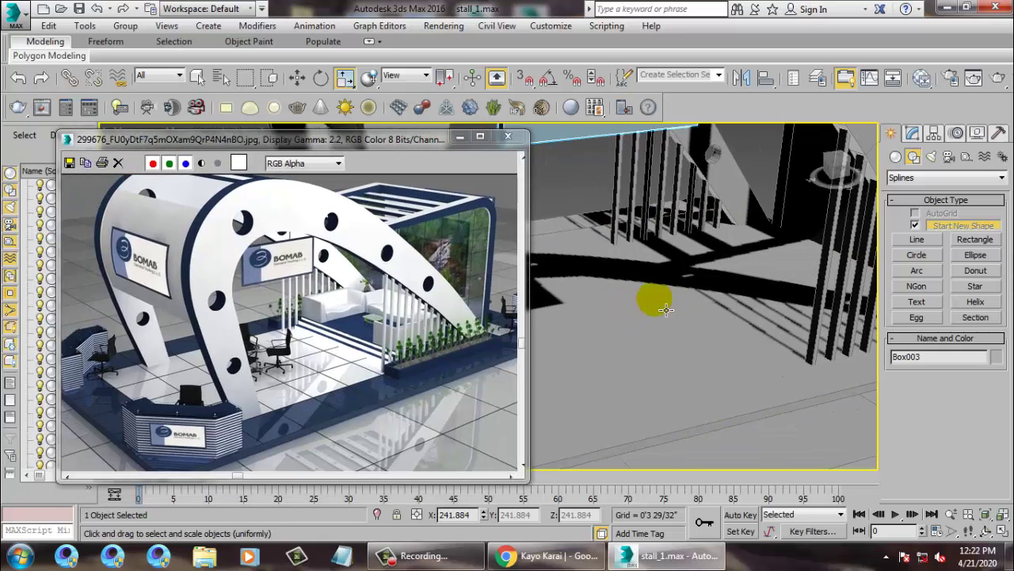
Step: In the Front view, draw an L-shaped line as a chair profile, with a slanted back about 1'9" high and a seat about 1'7" long
{"action": "key", "text": "alt+w"}
{"action": "middle_click", "coordinate": [729, 253]}
{"action": "key", "text": "alt+w"}
{"action": "middle_click_drag", "start_coordinate": [720, 265], "coordinate": [743, 262]}
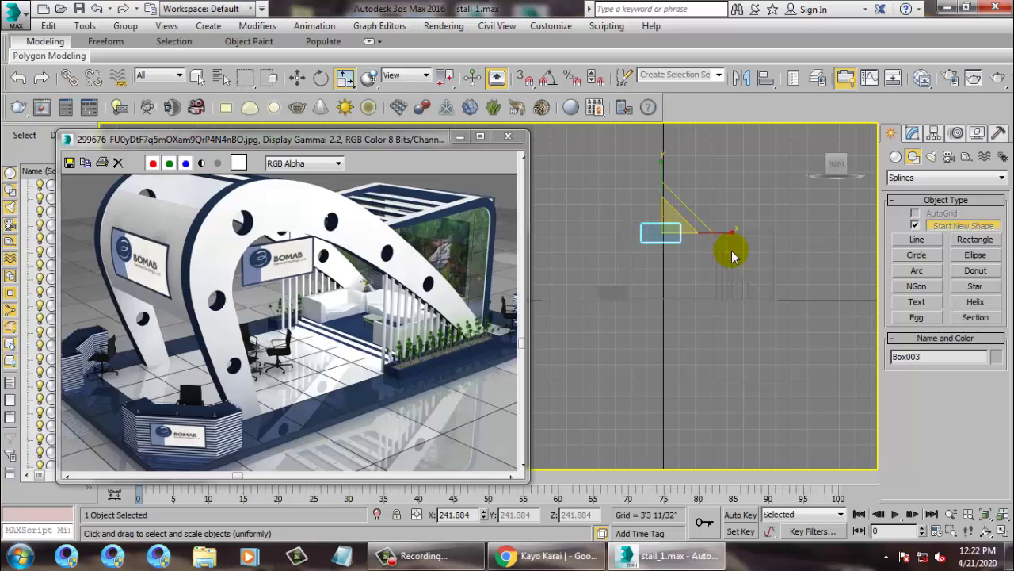
{"action": "middle_click_drag", "start_coordinate": [639, 301], "coordinate": [643, 216]}
{"action": "scroll", "coordinate": [647, 224], "scroll_direction": "up", "scroll_amount": 3}
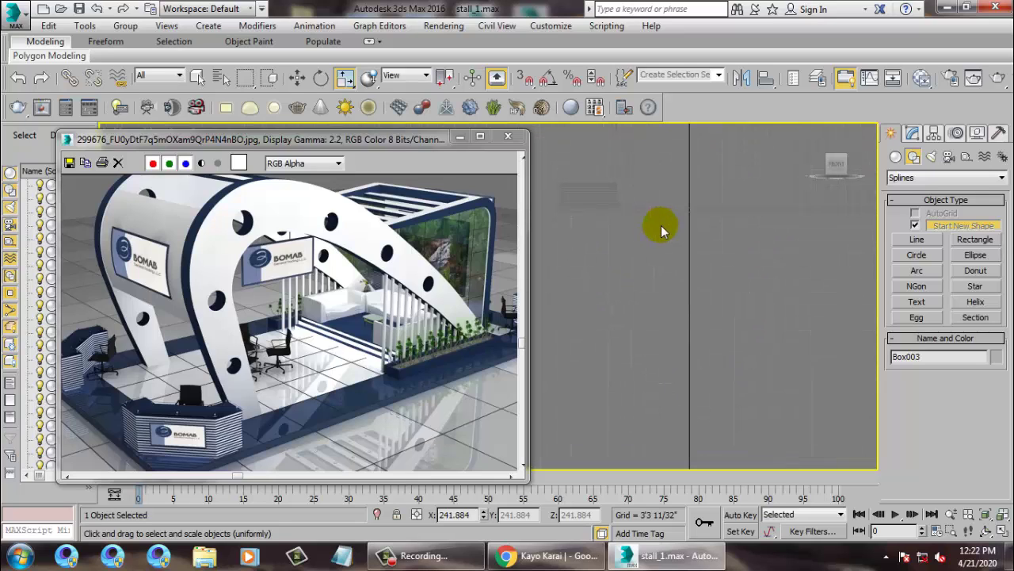
{"action": "left_click", "coordinate": [920, 241]}
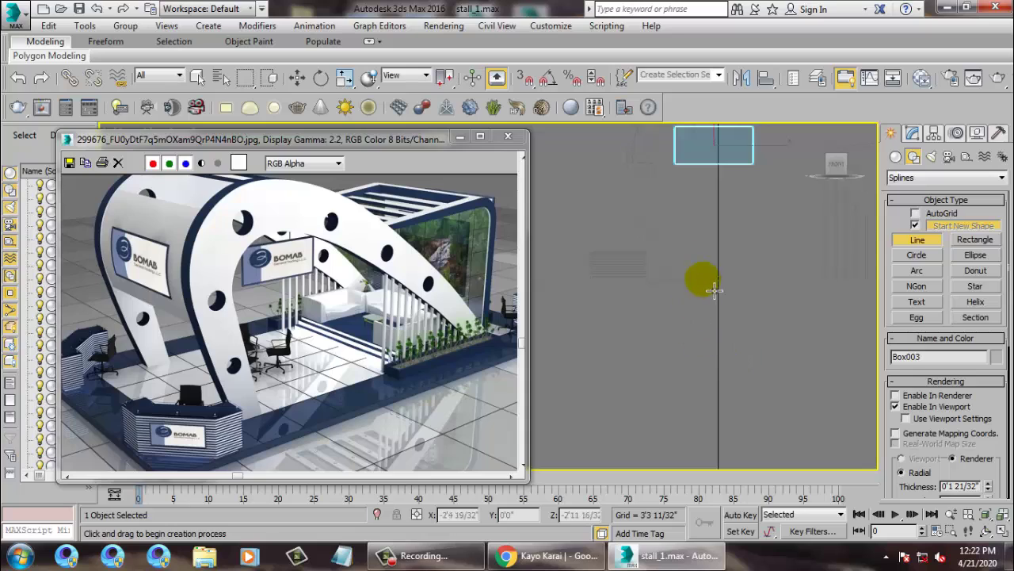
{"action": "middle_click_drag", "start_coordinate": [706, 281], "coordinate": [673, 343]}
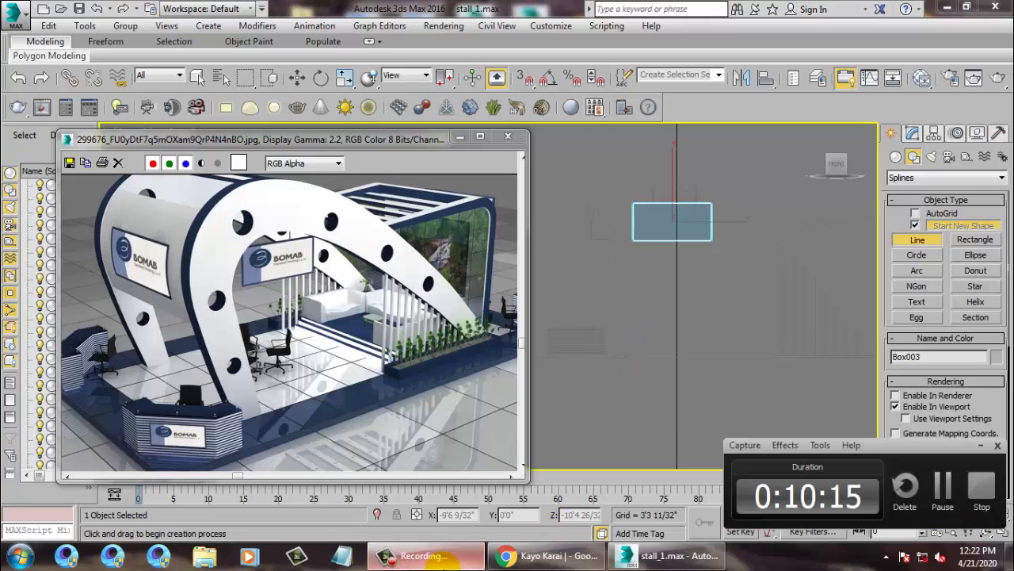
{"action": "scroll", "coordinate": [708, 324], "scroll_direction": "up", "scroll_amount": 3}
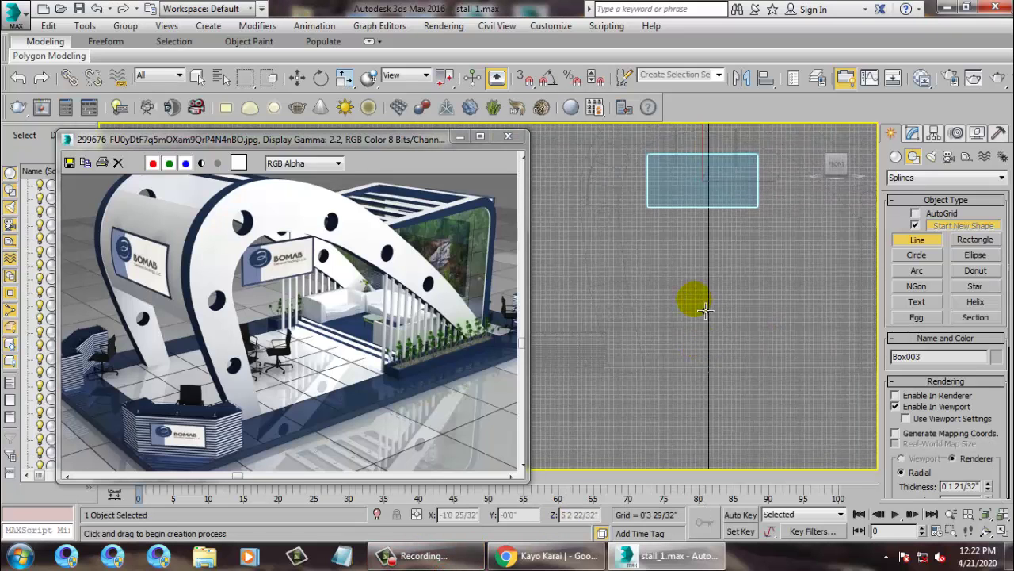
{"action": "middle_click_drag", "start_coordinate": [705, 340], "coordinate": [731, 302]}
{"action": "scroll", "coordinate": [674, 302], "scroll_direction": "up", "scroll_amount": 2}
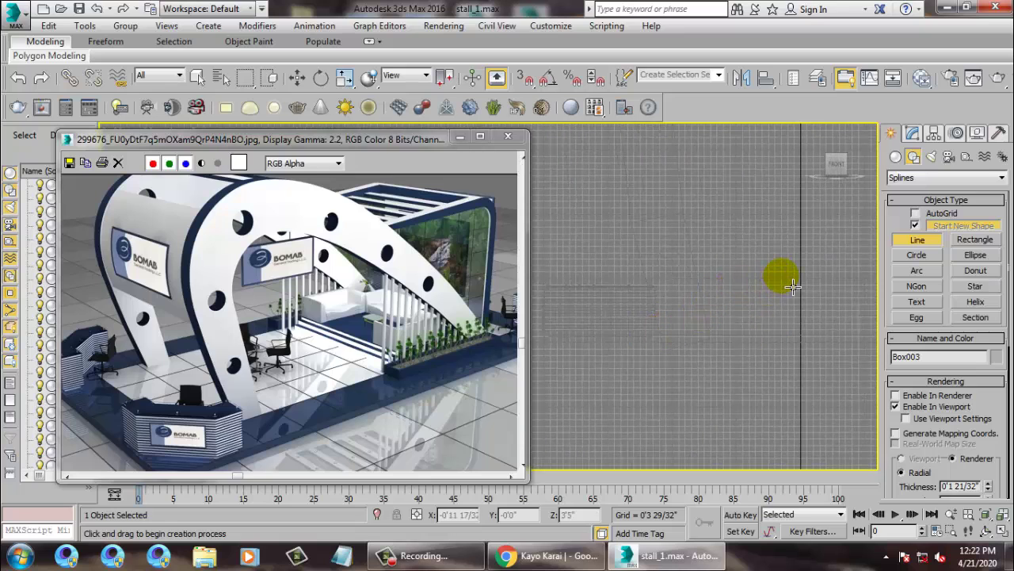
{"action": "left_click_drag", "start_coordinate": [793, 287], "coordinate": [787, 321]}
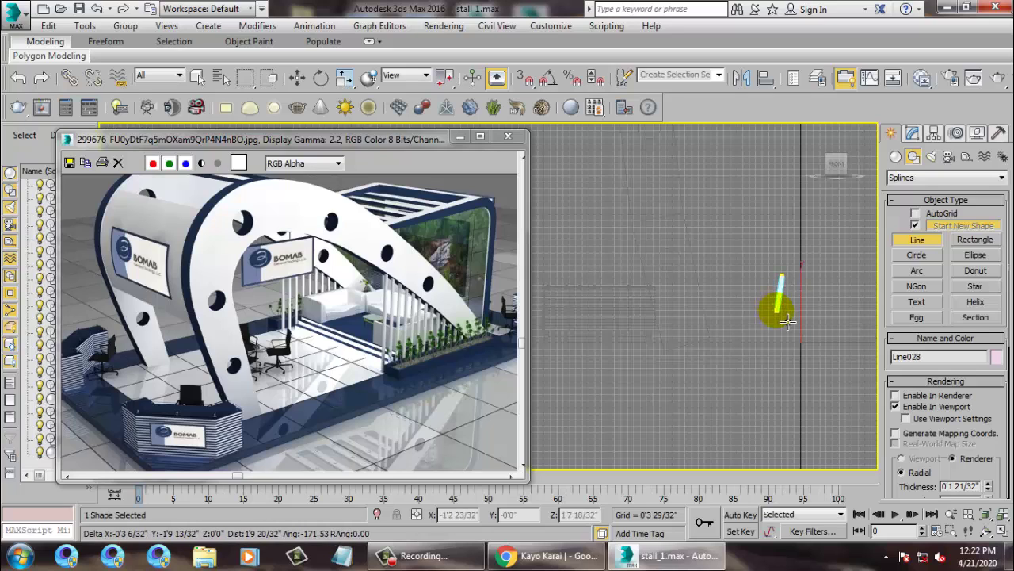
{"action": "left_click", "coordinate": [782, 315]}
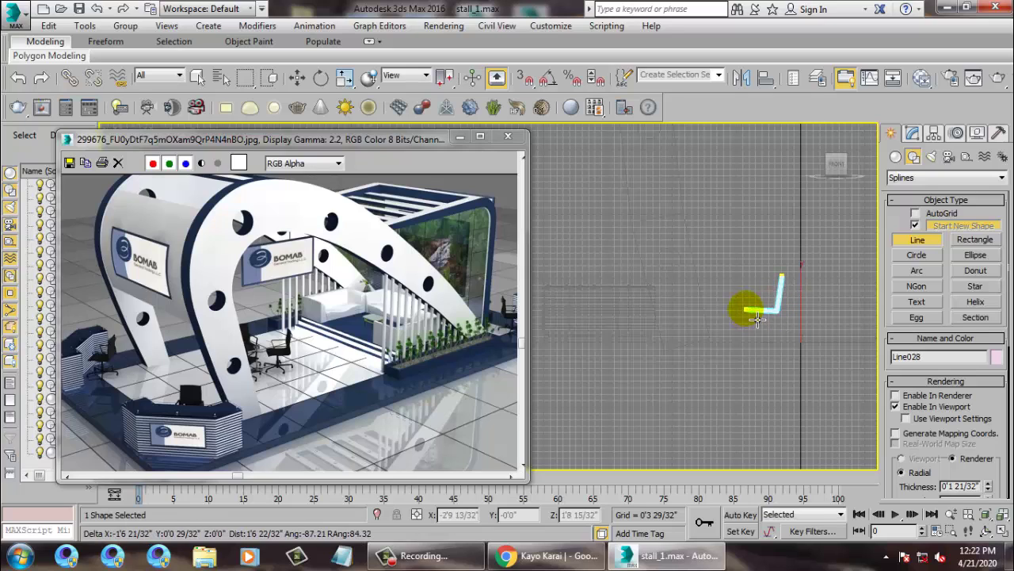
{"action": "left_click", "coordinate": [752, 321]}
{"action": "right_click", "coordinate": [758, 341]}
{"action": "key", "text": "w"}
{"action": "key", "text": "alt+w"}
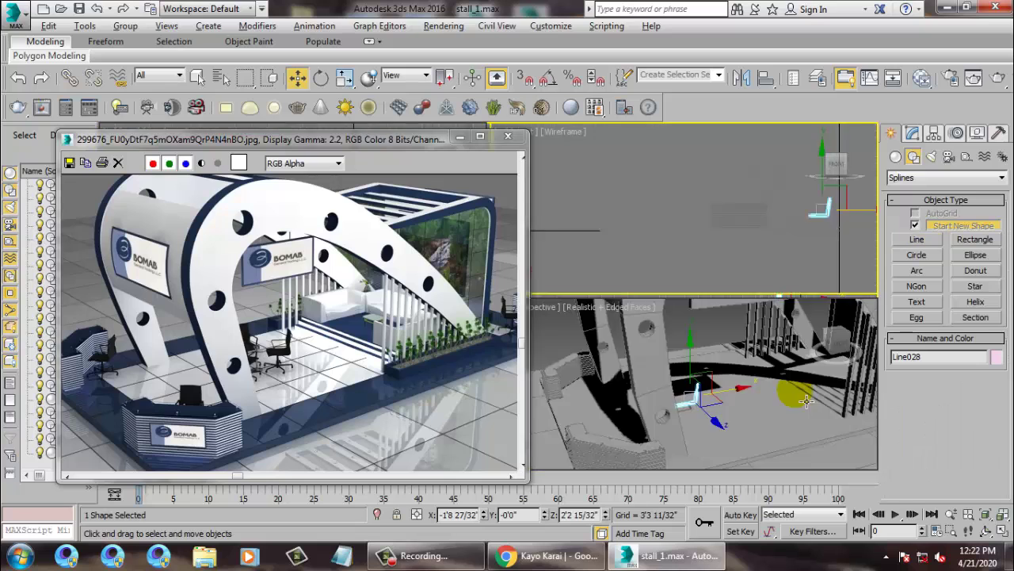
Step: In the Perspective view, give the chair profile line a rectangular section about 2'3" long and 2.5" wide
{"action": "right_click", "coordinate": [792, 394]}
{"action": "key", "text": "alt+w"}
{"action": "key", "text": "z"}
{"action": "scroll", "coordinate": [730, 407], "scroll_direction": "down", "scroll_amount": 5}
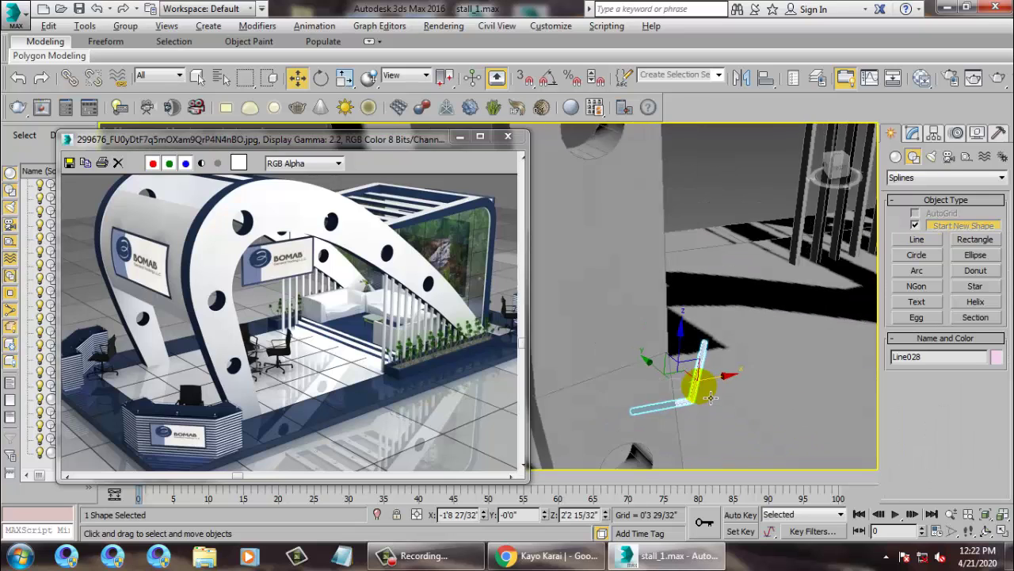
{"action": "left_click", "coordinate": [913, 133]}
{"action": "left_click", "coordinate": [932, 409]}
{"action": "key", "text": "z"}
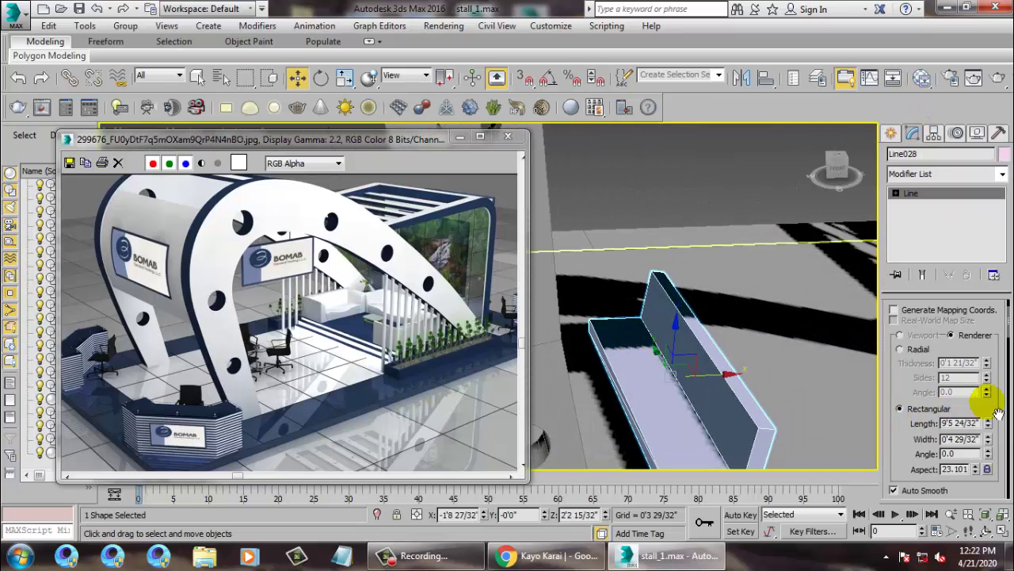
{"action": "left_click_drag", "start_coordinate": [994, 426], "coordinate": [1011, 501]}
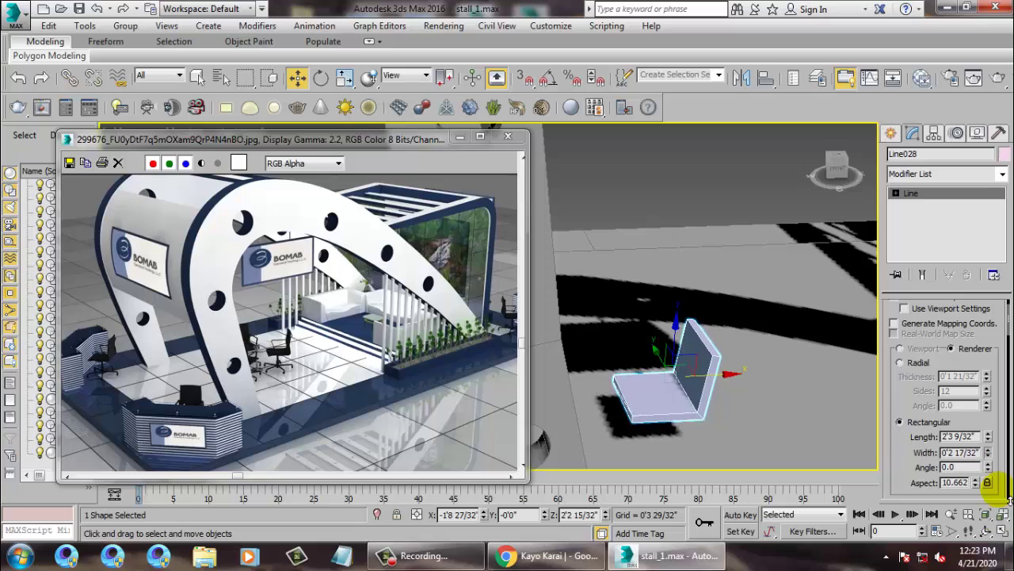
Step: Move the backrest's top vertex about 2" up and about 1.5" backward to lengthen and tilt the back
{"action": "middle_click_drag", "start_coordinate": [738, 395], "coordinate": [735, 336], "text": "alt"}
{"action": "key", "text": "1"}
{"action": "left_click_drag", "start_coordinate": [656, 253], "coordinate": [703, 316]}
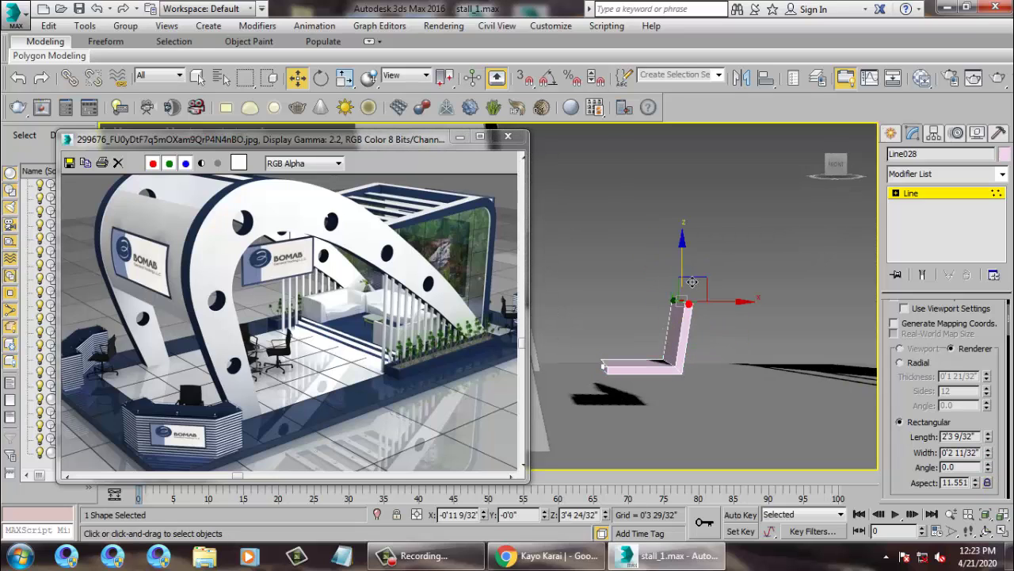
{"action": "left_click_drag", "start_coordinate": [694, 267], "coordinate": [742, 309]}
{"action": "middle_click_drag", "start_coordinate": [740, 310], "coordinate": [722, 319], "text": "alt"}
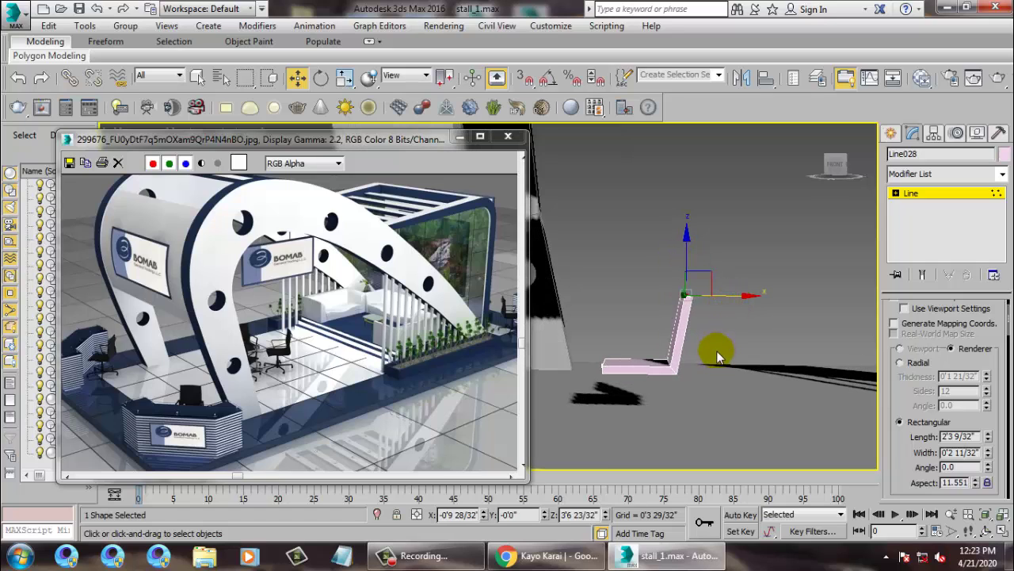
Step: Fillet the vertex between the chair's seat and backrest by about 4"
{"action": "left_click_drag", "start_coordinate": [714, 349], "coordinate": [663, 382]}
{"action": "scroll", "coordinate": [919, 464], "scroll_direction": "down", "scroll_amount": 5}
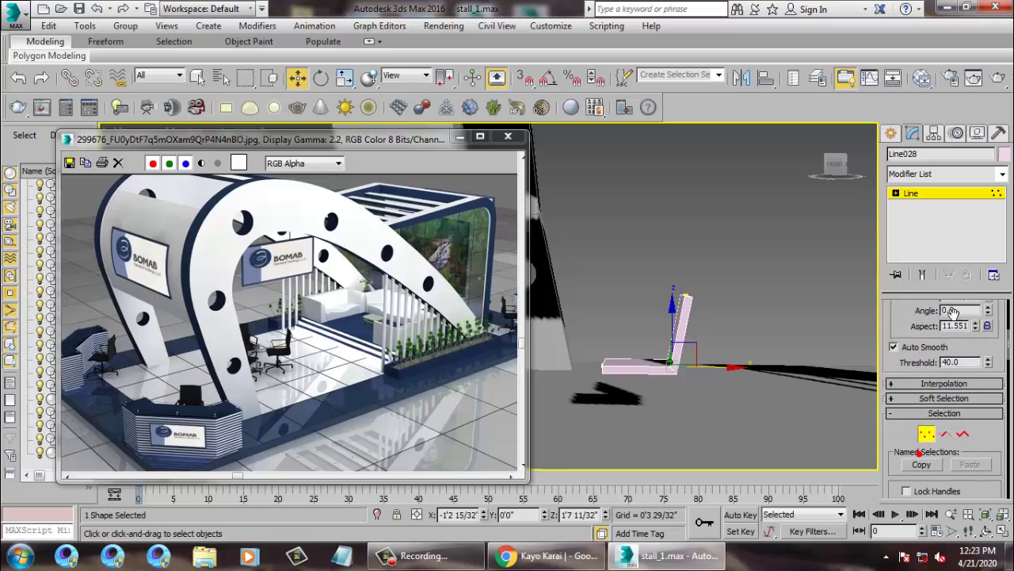
{"action": "left_click_drag", "start_coordinate": [915, 415], "coordinate": [924, 256]}
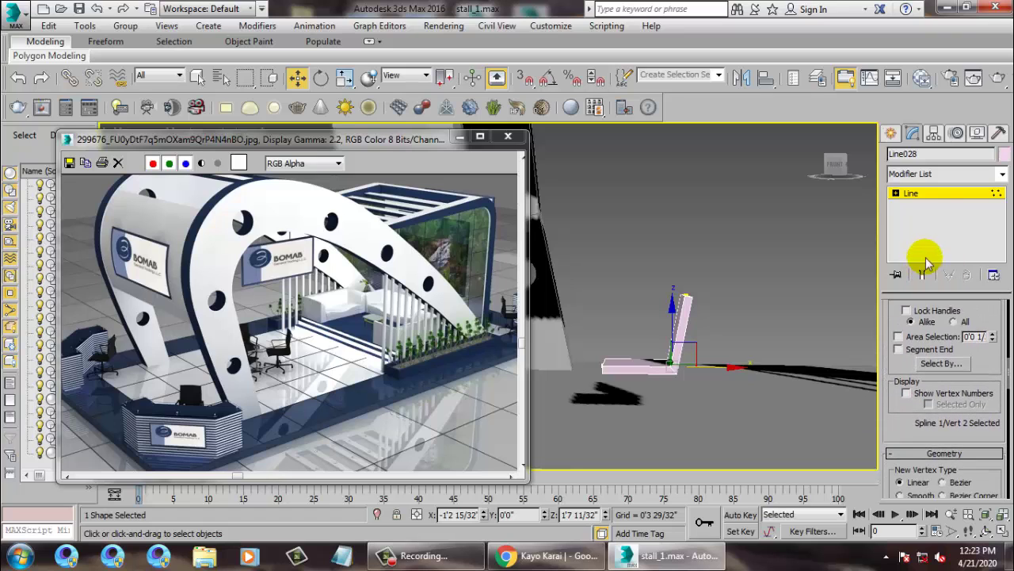
{"action": "left_click_drag", "start_coordinate": [899, 416], "coordinate": [909, 256]}
{"action": "left_click_drag", "start_coordinate": [976, 396], "coordinate": [968, 291]}
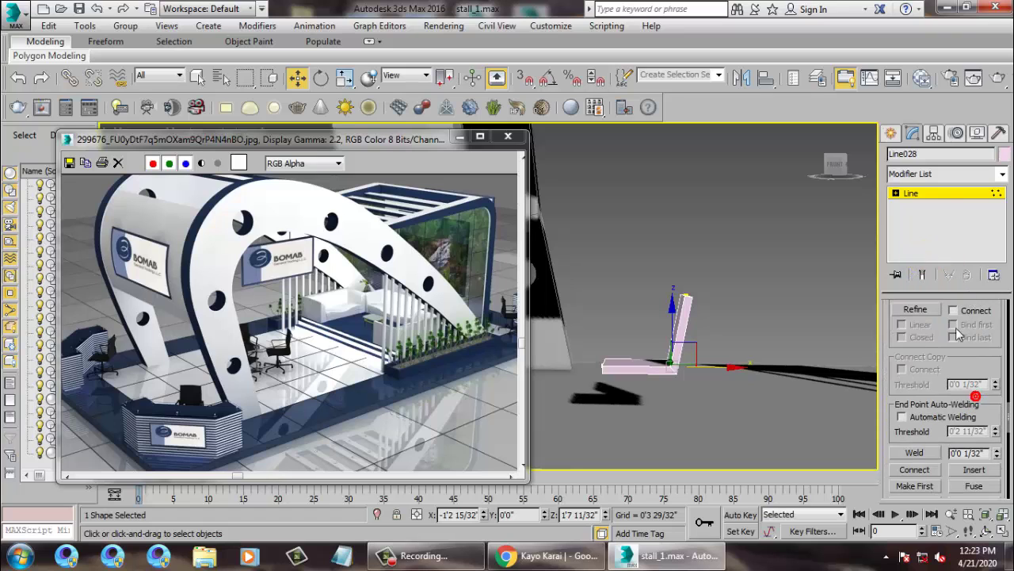
{"action": "left_click_drag", "start_coordinate": [995, 359], "coordinate": [981, 242]}
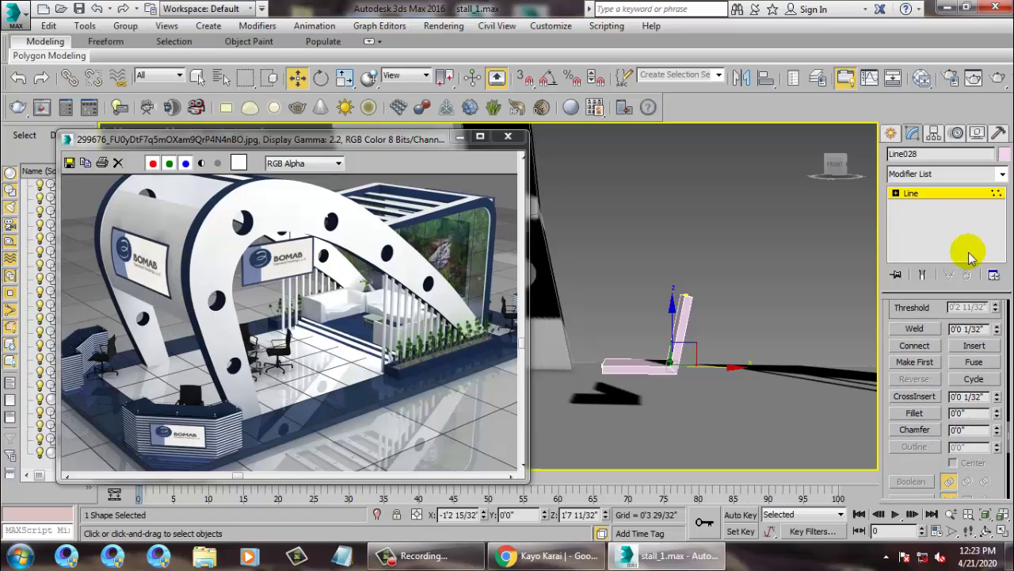
{"action": "left_click", "coordinate": [914, 413]}
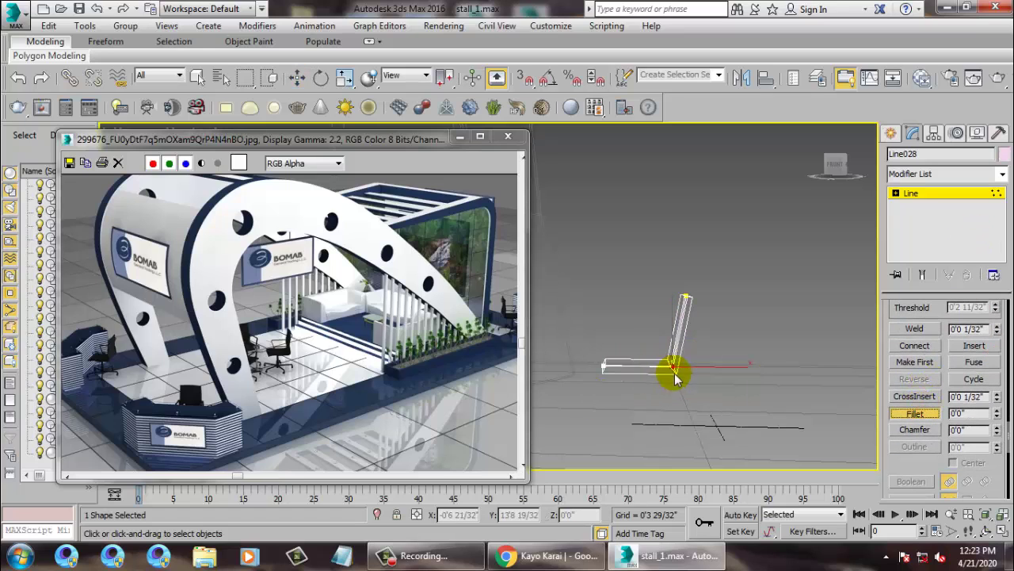
{"action": "left_click_drag", "start_coordinate": [675, 369], "coordinate": [668, 383]}
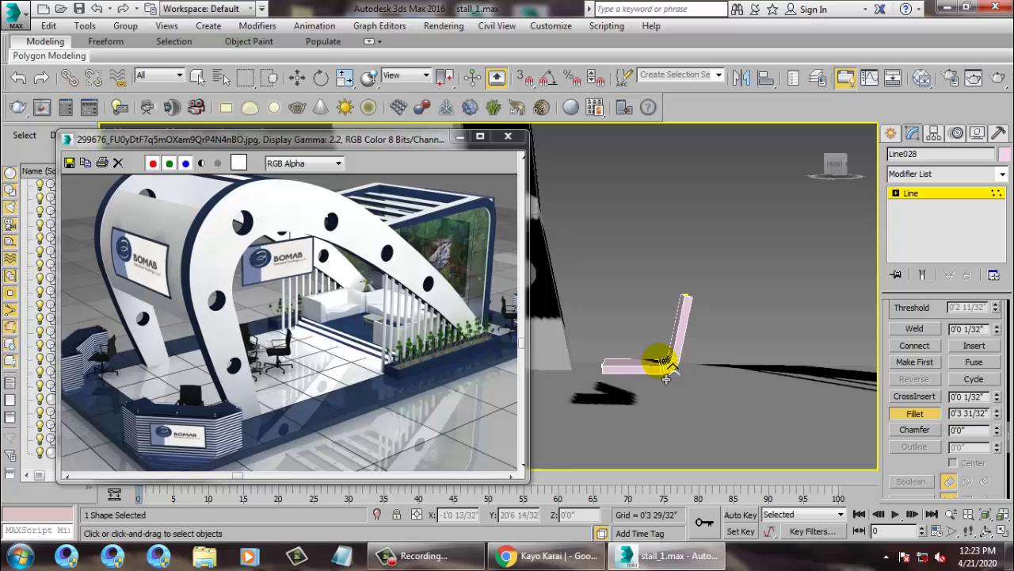
{"action": "right_click", "coordinate": [672, 381]}
Step: Refine the seat line with a vertex near its front end and lower the end vertex slightly to curve the front edge downward
{"action": "mouse_move", "coordinate": [672, 381]}
{"action": "middle_mouse_down", "text": "alt"}
{"action": "mouse_move", "coordinate": [718, 371]}
{"action": "mouse_move", "coordinate": [734, 391]}
{"action": "mouse_move", "coordinate": [678, 382]}
{"action": "middle_mouse_up", "text": "alt"}
{"action": "middle_click_drag", "start_coordinate": [679, 383], "coordinate": [743, 385]}
{"action": "scroll", "coordinate": [743, 386], "scroll_direction": "up", "scroll_amount": 4}
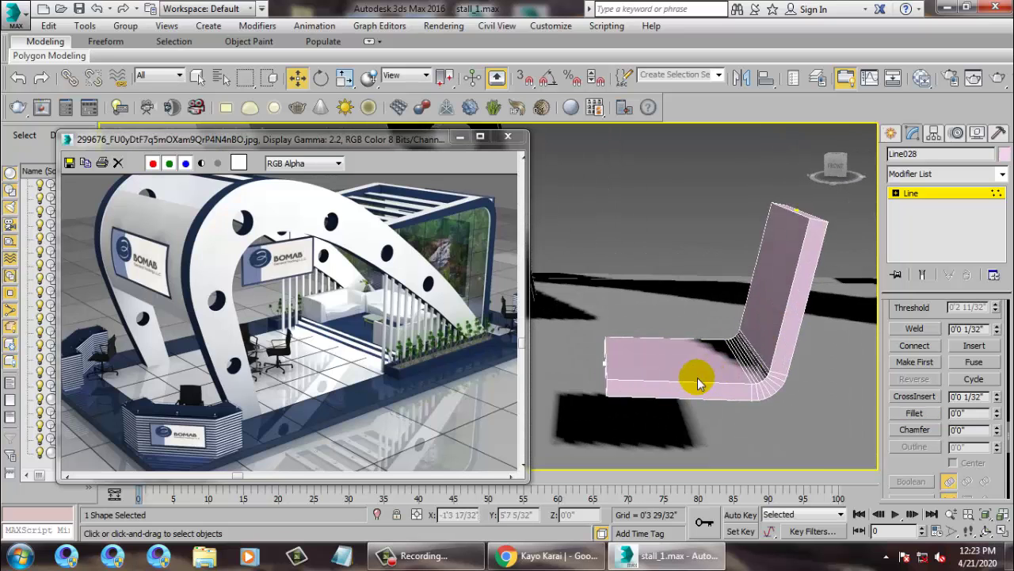
{"action": "right_click", "coordinate": [675, 351]}
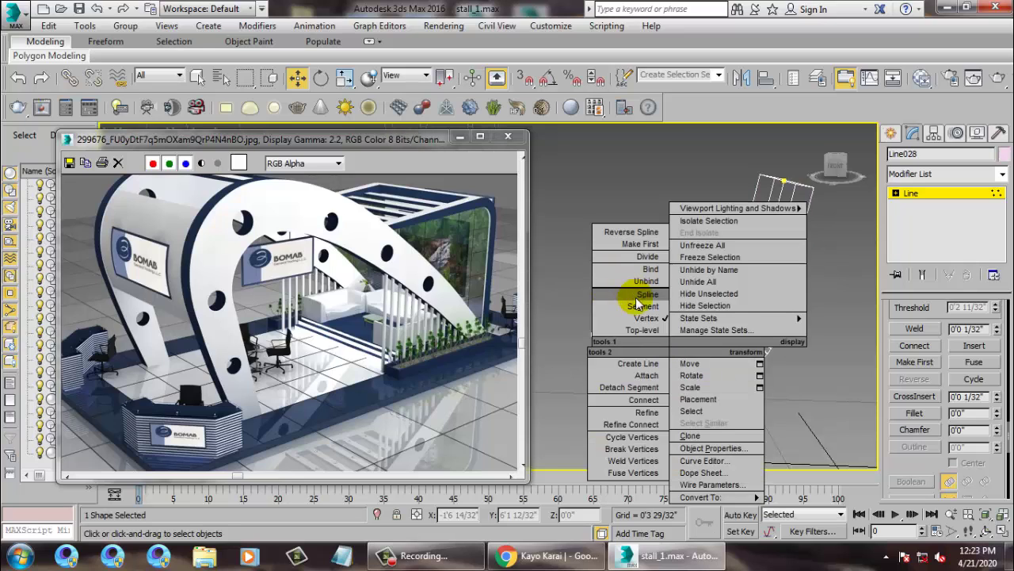
{"action": "left_click", "coordinate": [644, 414]}
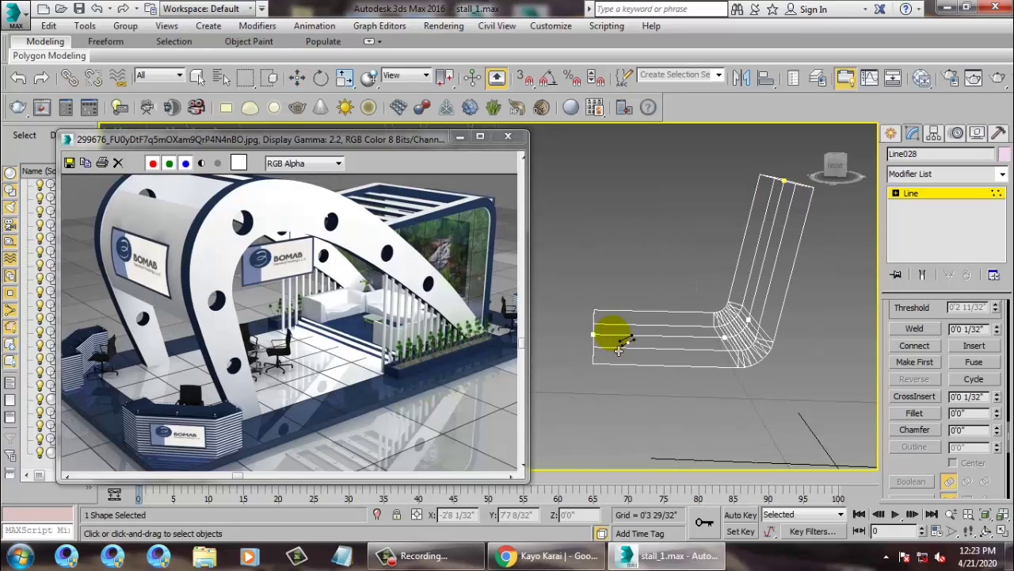
{"action": "key", "text": "w"}
{"action": "key", "text": "1"}
{"action": "key", "text": "1"}
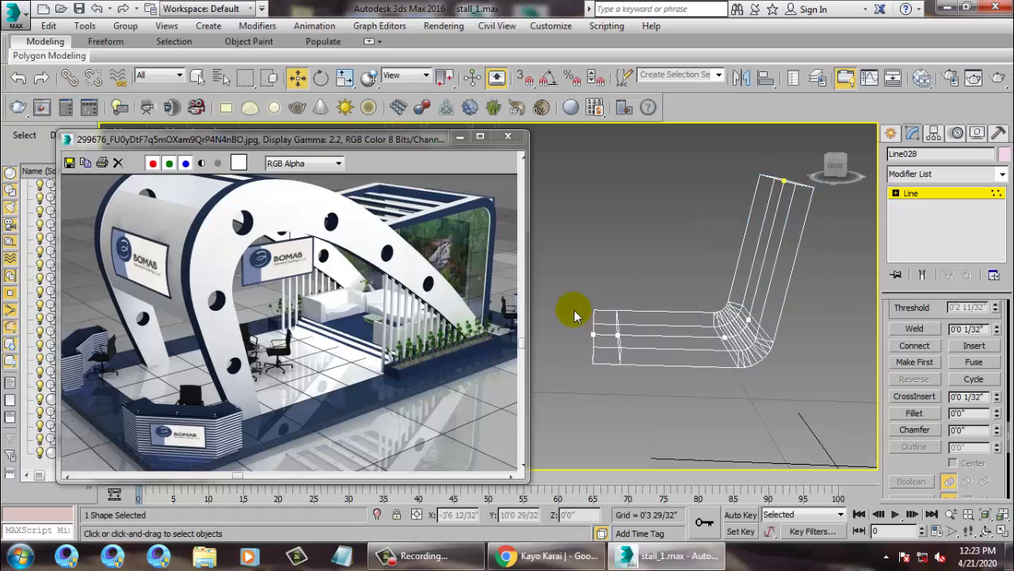
{"action": "left_click_drag", "start_coordinate": [577, 316], "coordinate": [607, 353]}
{"action": "left_click_drag", "start_coordinate": [605, 302], "coordinate": [606, 308]}
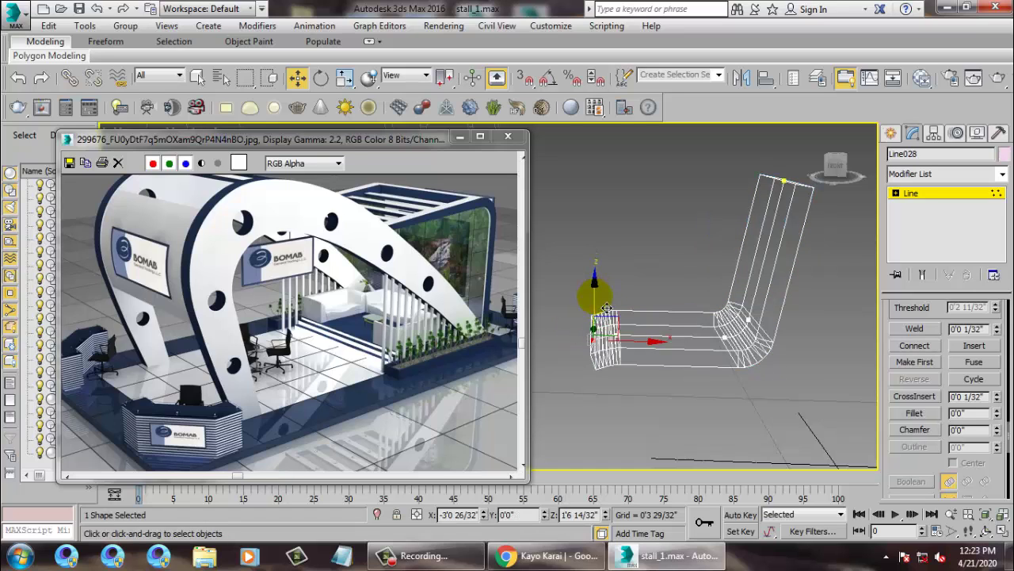
{"action": "key", "text": "F3"}
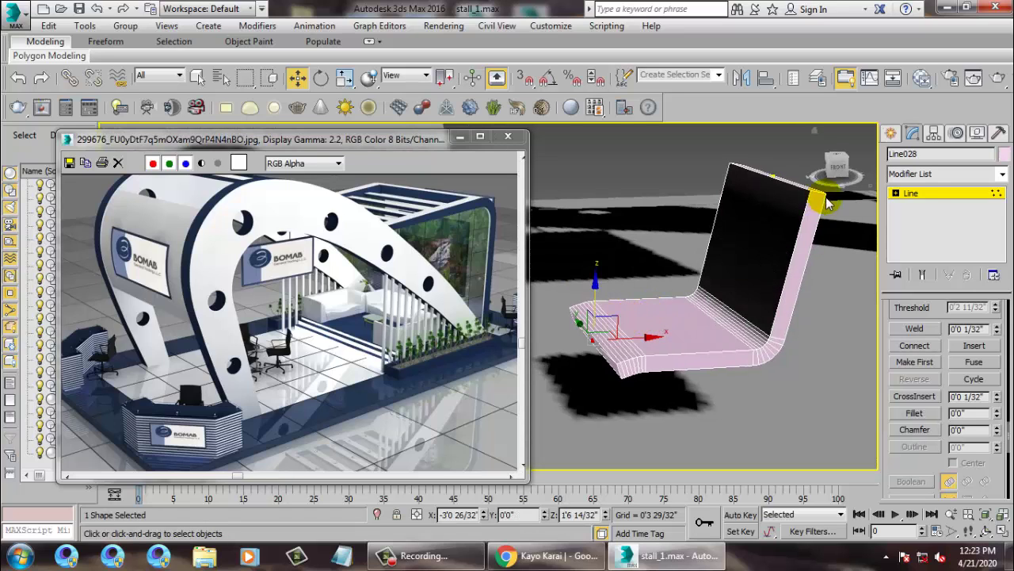
Step: Leave vertex editing and reduce the chair's rectangular section width to 0'2 10/32"
{"action": "left_click", "coordinate": [911, 193]}
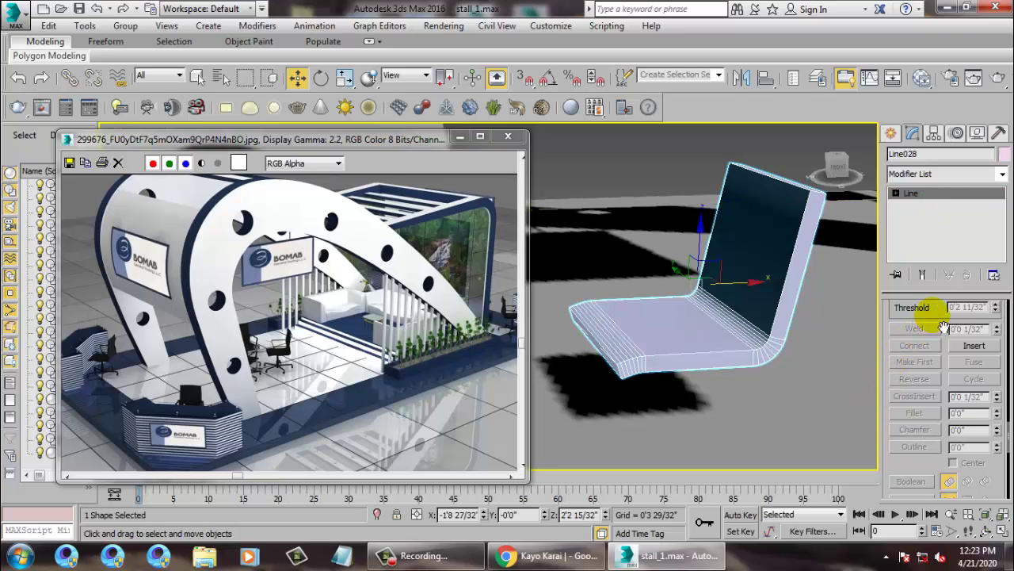
{"action": "left_click_drag", "start_coordinate": [943, 326], "coordinate": [940, 404]}
{"action": "left_click_drag", "start_coordinate": [998, 333], "coordinate": [984, 403]}
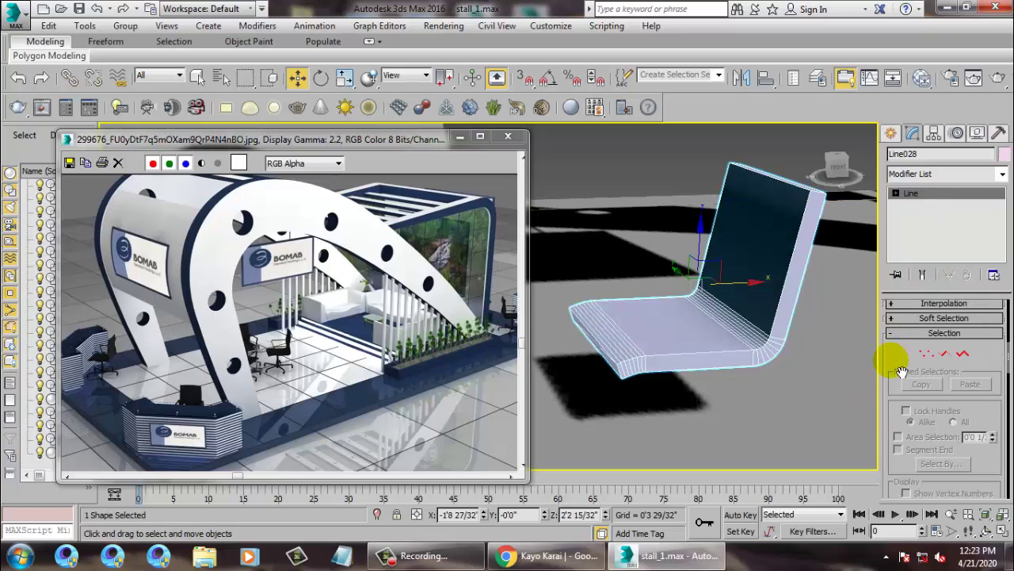
{"action": "left_click_drag", "start_coordinate": [892, 361], "coordinate": [989, 426]}
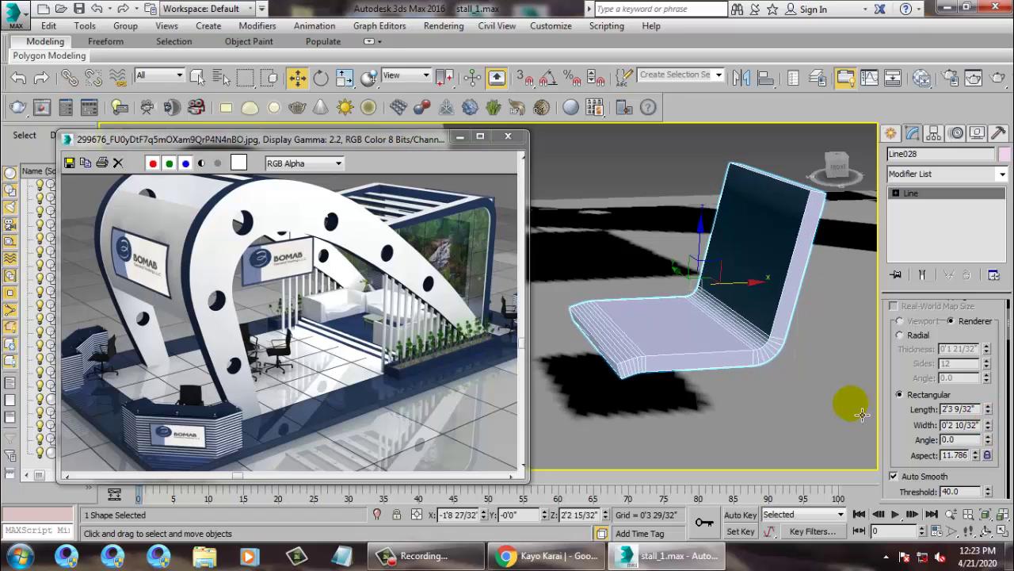
Step: Raise the backrest's top vertex by about 2.4" to make the chair back taller
{"action": "middle_click_drag", "start_coordinate": [827, 318], "coordinate": [734, 278], "text": "alt"}
{"action": "key", "text": "1"}
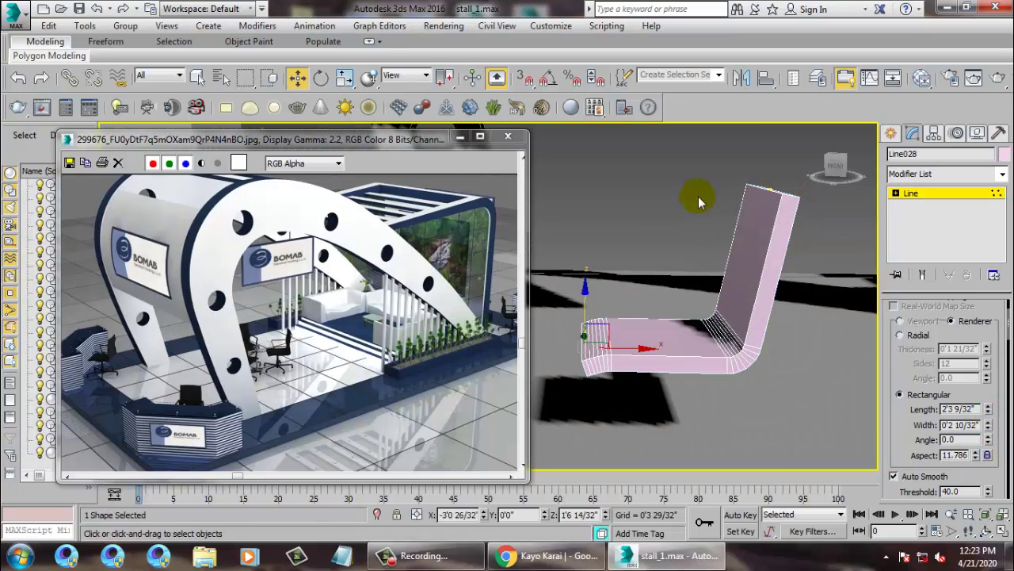
{"action": "left_click_drag", "start_coordinate": [795, 218], "coordinate": [795, 218]}
{"action": "middle_click_drag", "start_coordinate": [795, 219], "coordinate": [690, 188], "text": "alt"}
{"action": "left_click_drag", "start_coordinate": [743, 187], "coordinate": [737, 162]}
Step: Refine the backrest with a vertex near its middle and shift it slightly toward the seat to curve the back
{"action": "key", "text": "F3"}
{"action": "right_click", "coordinate": [704, 257]}
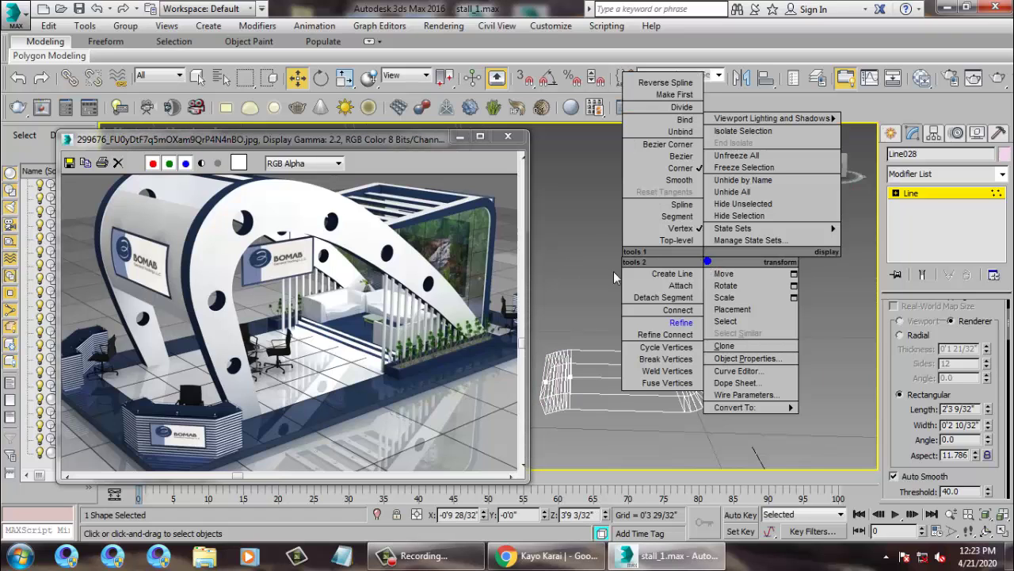
{"action": "left_click", "coordinate": [664, 334]}
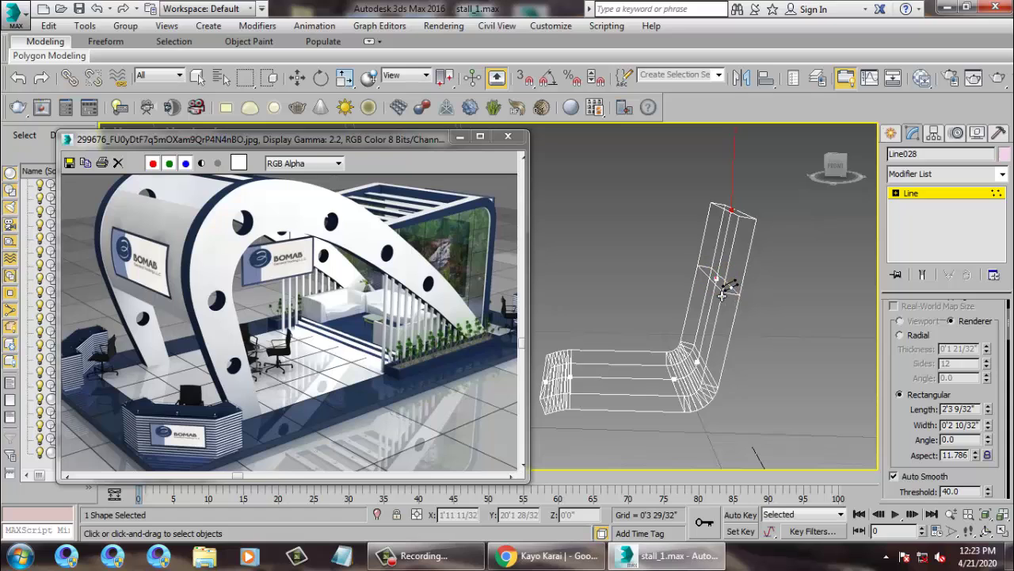
{"action": "key", "text": "w"}
{"action": "key", "text": "1"}
{"action": "key", "text": "1"}
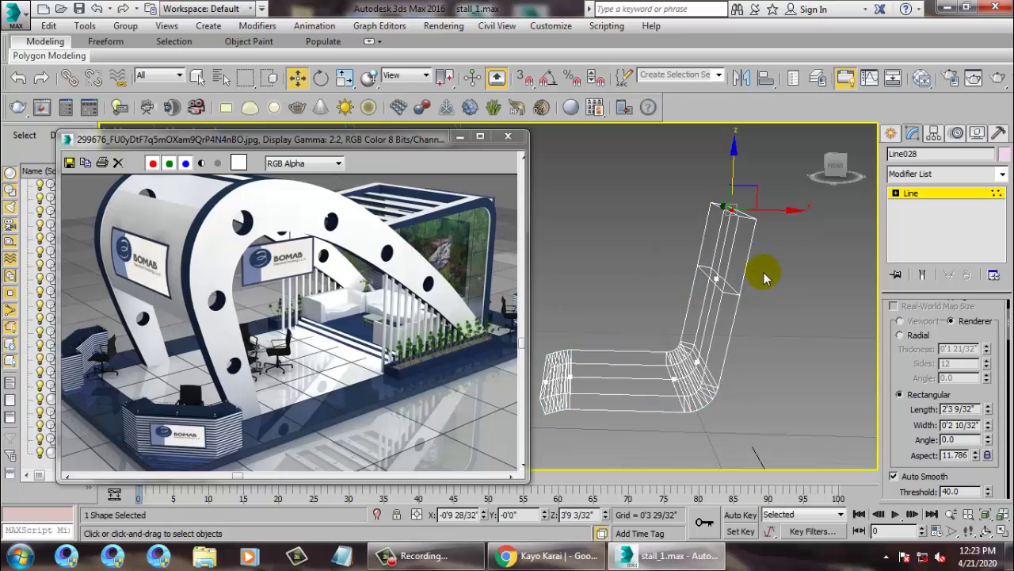
{"action": "left_click", "coordinate": [717, 279]}
{"action": "mouse_move", "coordinate": [769, 287]}
{"action": "left_mouse_down"}
{"action": "mouse_move", "coordinate": [765, 278]}
{"action": "mouse_move", "coordinate": [759, 292]}
{"action": "left_mouse_up"}
{"action": "key", "text": "F3"}
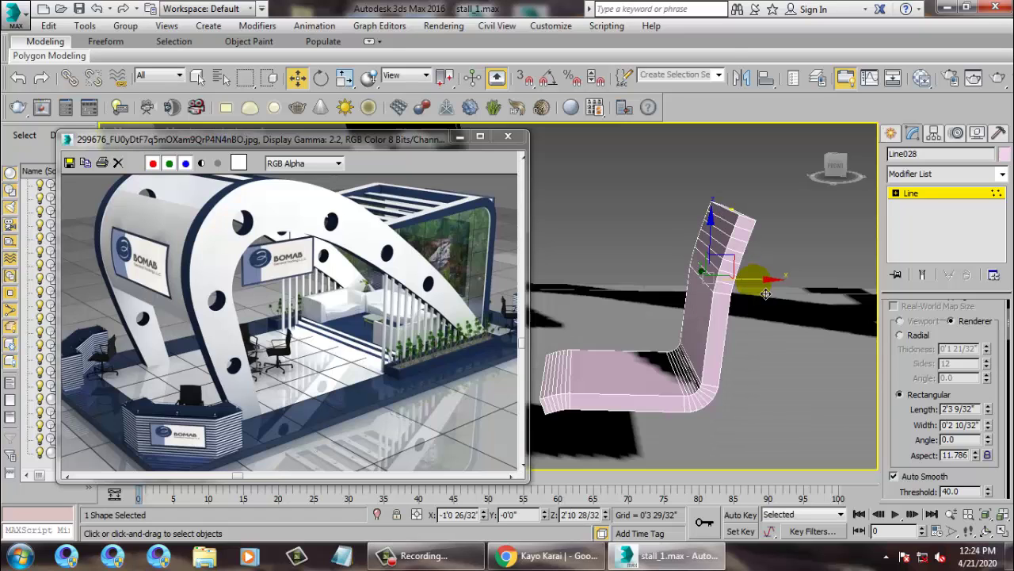
{"action": "scroll", "coordinate": [717, 331], "scroll_direction": "down", "scroll_amount": 4}
{"action": "middle_click_drag", "start_coordinate": [717, 333], "coordinate": [872, 252], "text": "alt"}
{"action": "left_click", "coordinate": [918, 196]}
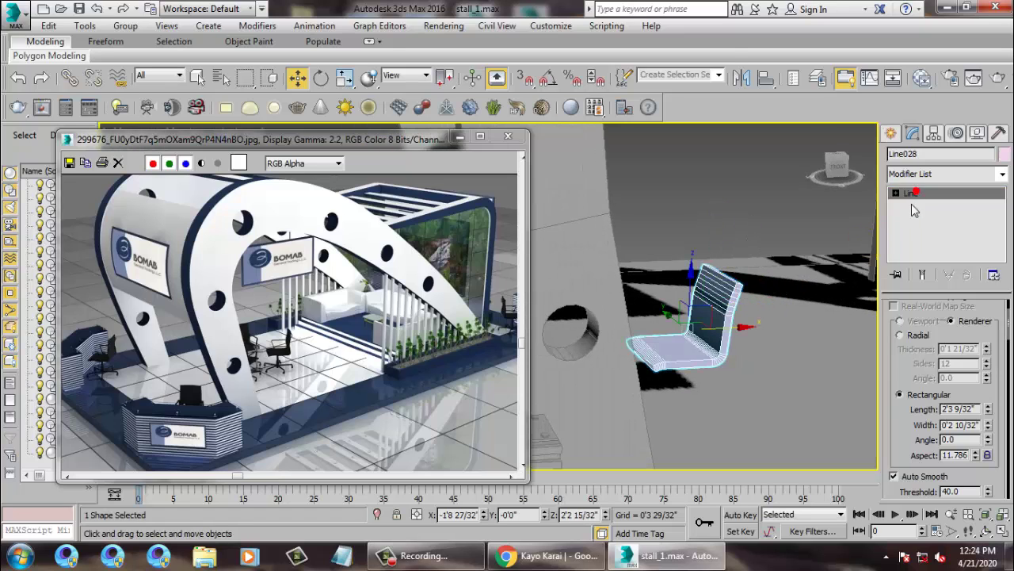
Step: Draw the armrest as a two-segment line in the front view, about 1'6" forward from the backrest and about 1'2" down to the seat
{"action": "key", "text": "alt+w"}
{"action": "middle_click", "coordinate": [730, 225]}
{"action": "key", "text": "alt+w"}
{"action": "scroll", "coordinate": [729, 227], "scroll_direction": "down", "scroll_amount": 1}
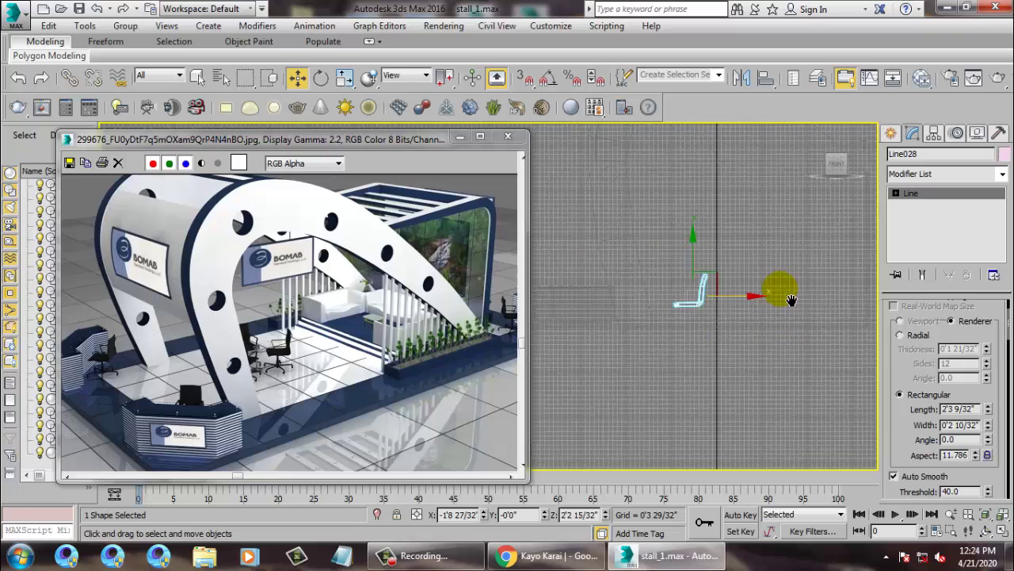
{"action": "scroll", "coordinate": [695, 327], "scroll_direction": "up", "scroll_amount": 6}
{"action": "middle_click_drag", "start_coordinate": [790, 301], "coordinate": [705, 310]}
{"action": "scroll", "coordinate": [706, 311], "scroll_direction": "up", "scroll_amount": 3}
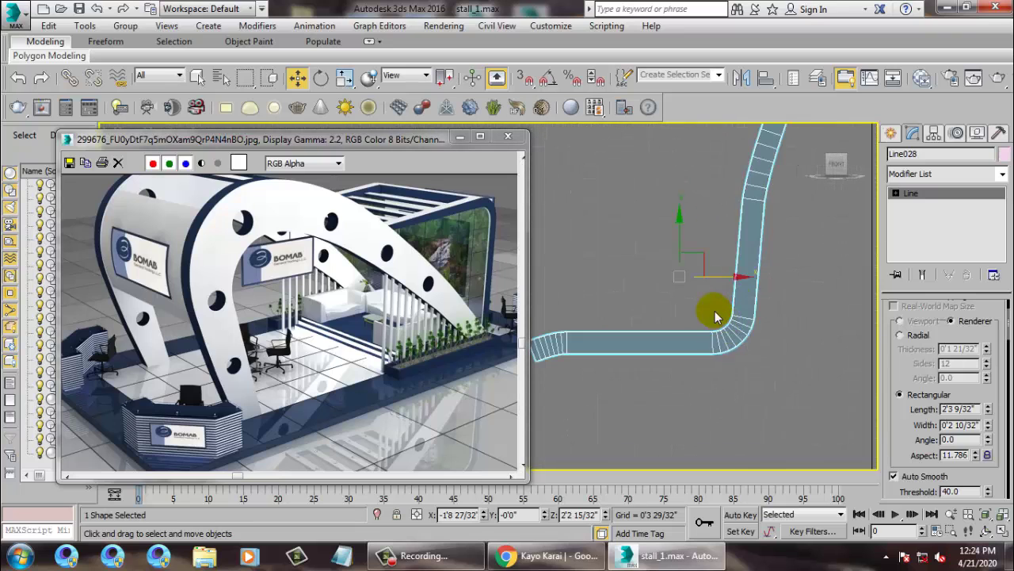
{"action": "left_click", "coordinate": [892, 133]}
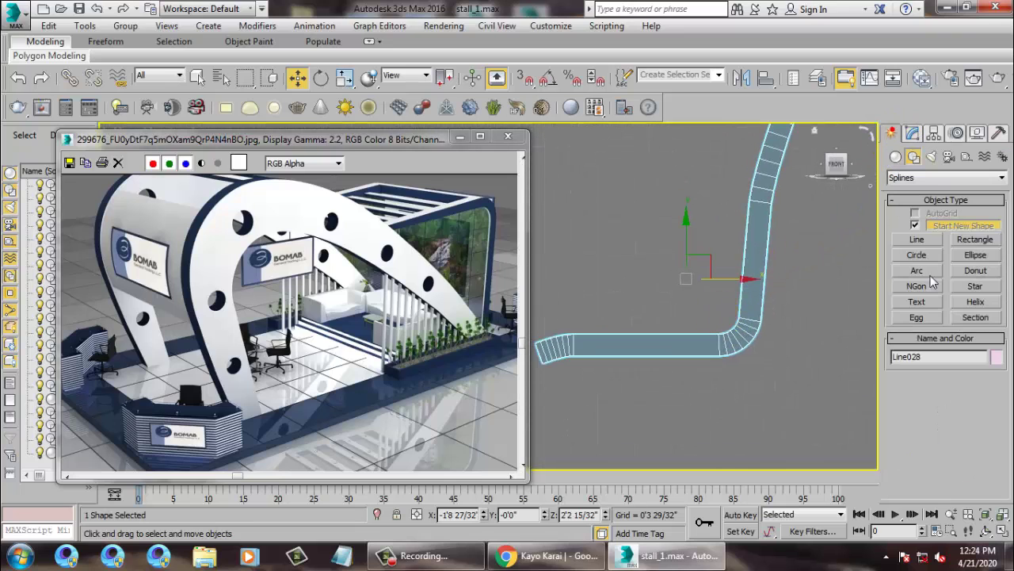
{"action": "left_click", "coordinate": [916, 252]}
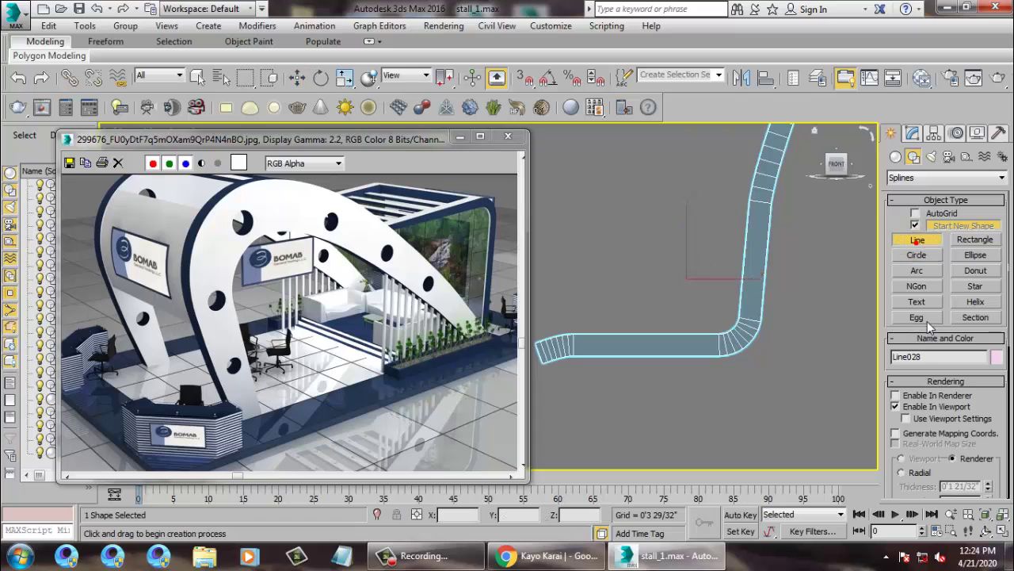
{"action": "left_click", "coordinate": [913, 486]}
{"action": "left_click", "coordinate": [916, 436]}
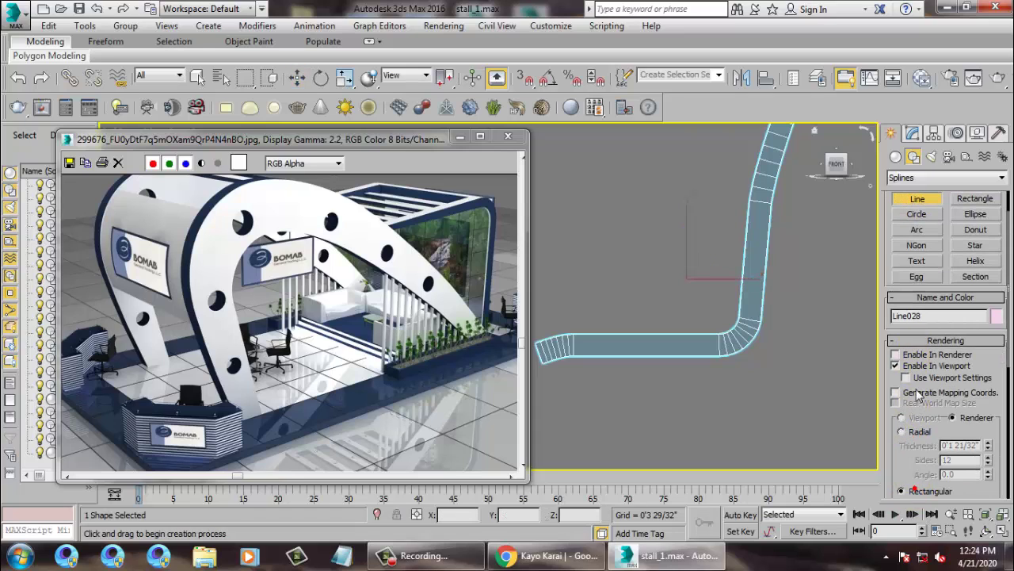
{"action": "middle_click_drag", "start_coordinate": [743, 274], "coordinate": [768, 324]}
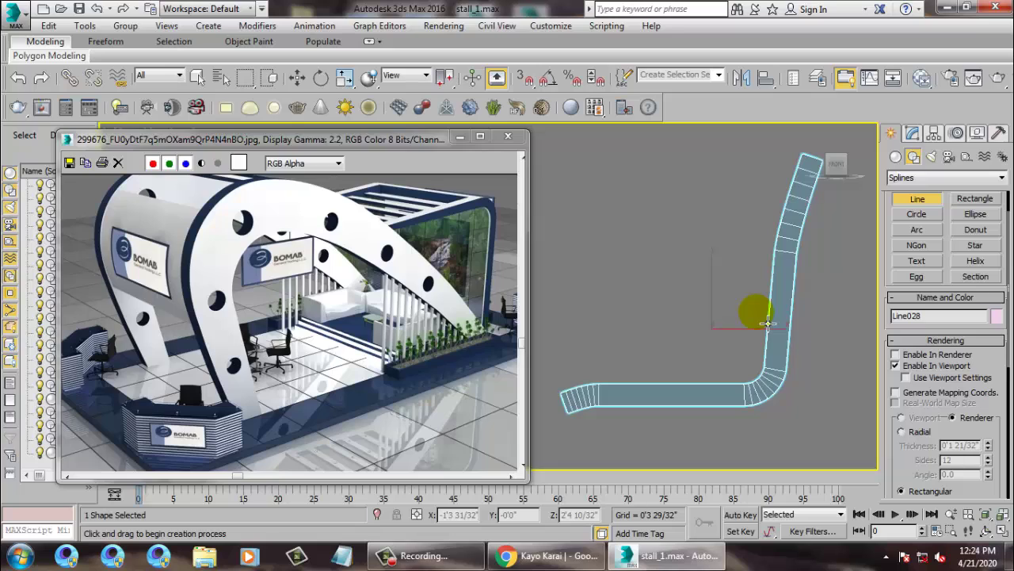
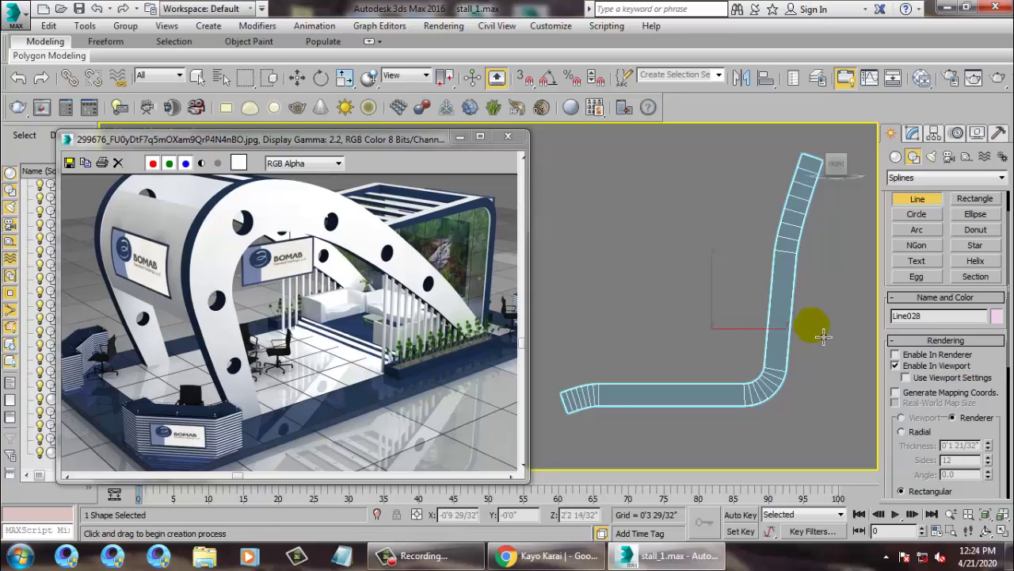
{"action": "left_click", "coordinate": [783, 268]}
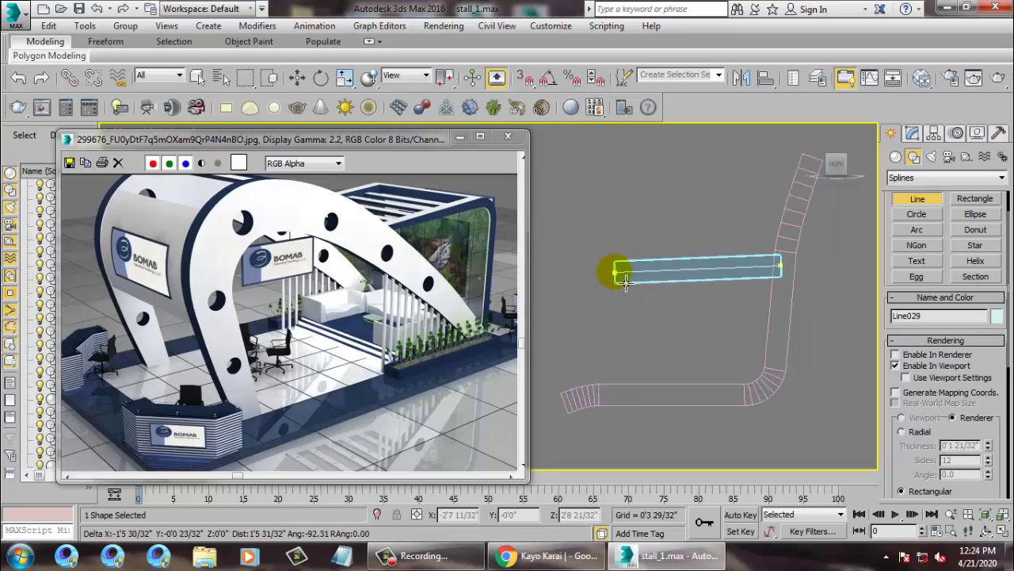
{"action": "left_click", "coordinate": [606, 272]}
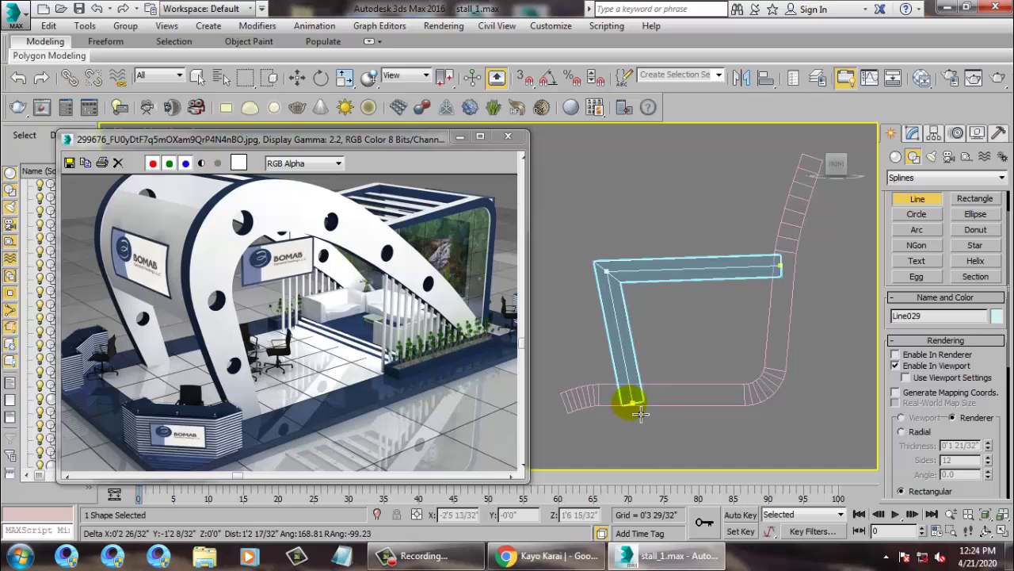
{"action": "left_click", "coordinate": [639, 411]}
{"action": "right_click", "coordinate": [667, 420]}
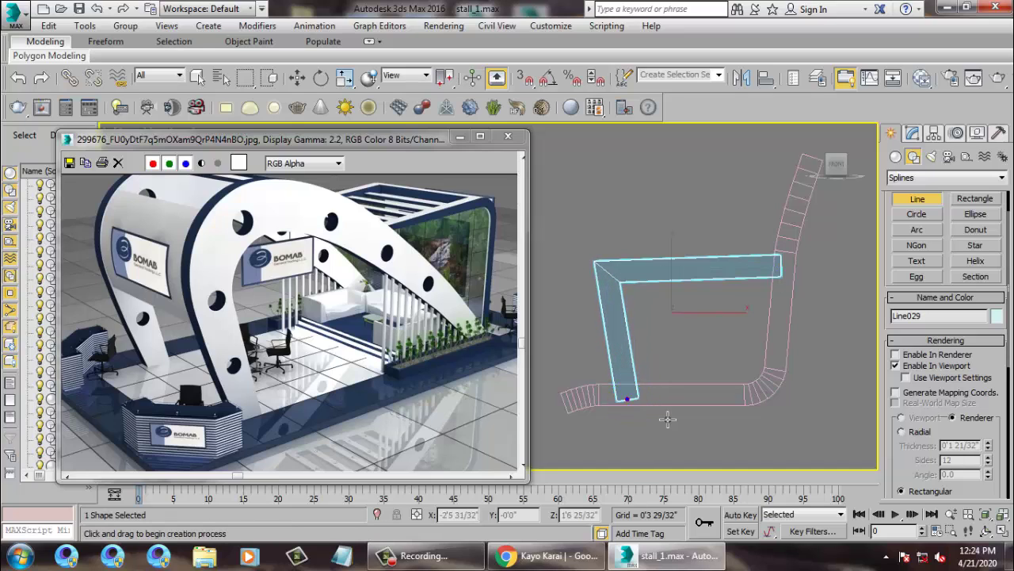
Step: Slim the armrest's rectangular section to a width of 0'0 28/32" and a length of 0'1 11/32"
{"action": "left_click", "coordinate": [913, 134]}
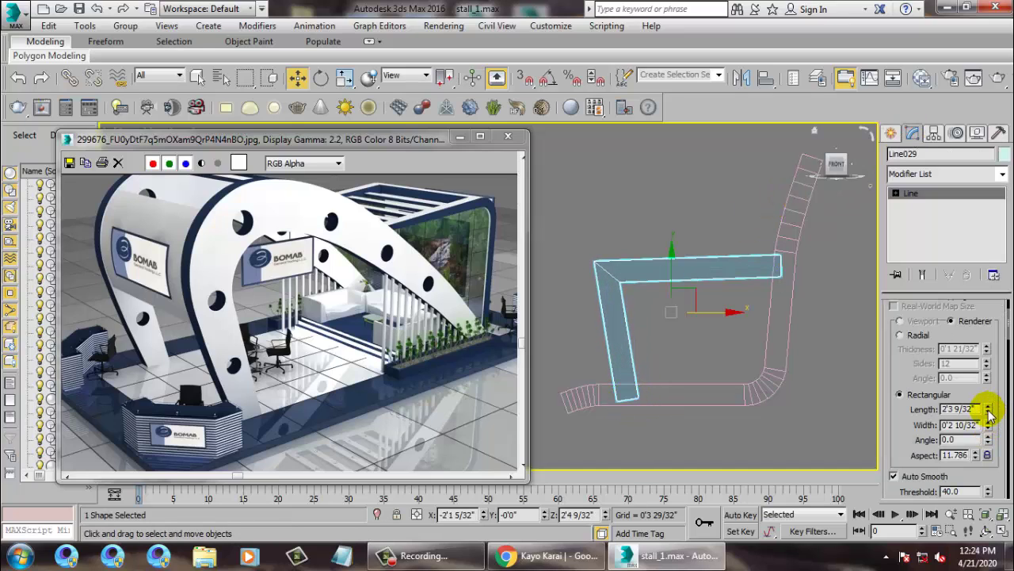
{"action": "left_click_drag", "start_coordinate": [1001, 432], "coordinate": [995, 474]}
{"action": "key", "text": "alt+w"}
{"action": "key", "text": "alt+w"}
{"action": "scroll", "coordinate": [681, 382], "scroll_direction": "down", "scroll_amount": 6}
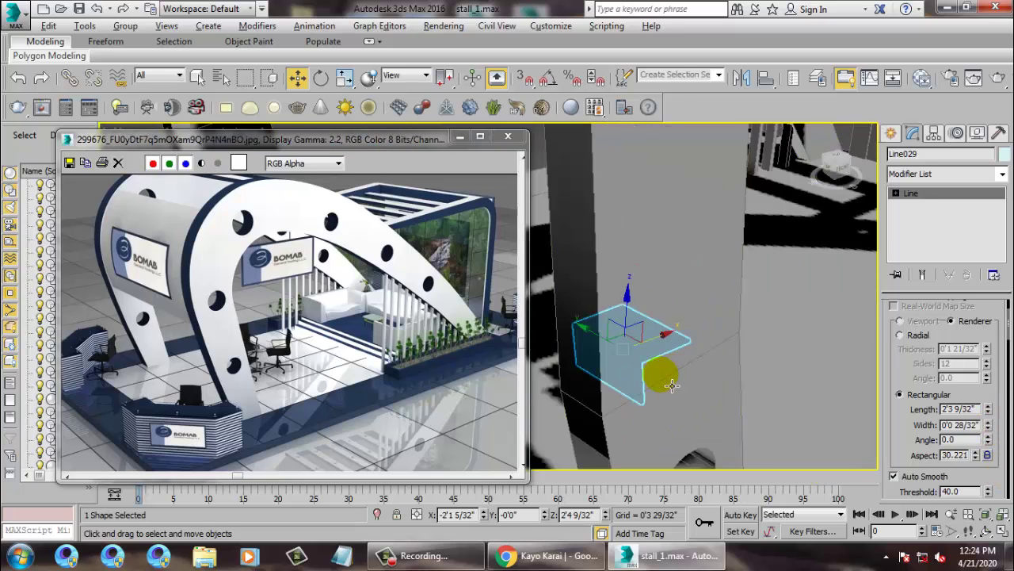
{"action": "middle_click_drag", "start_coordinate": [672, 385], "coordinate": [970, 437], "text": "alt"}
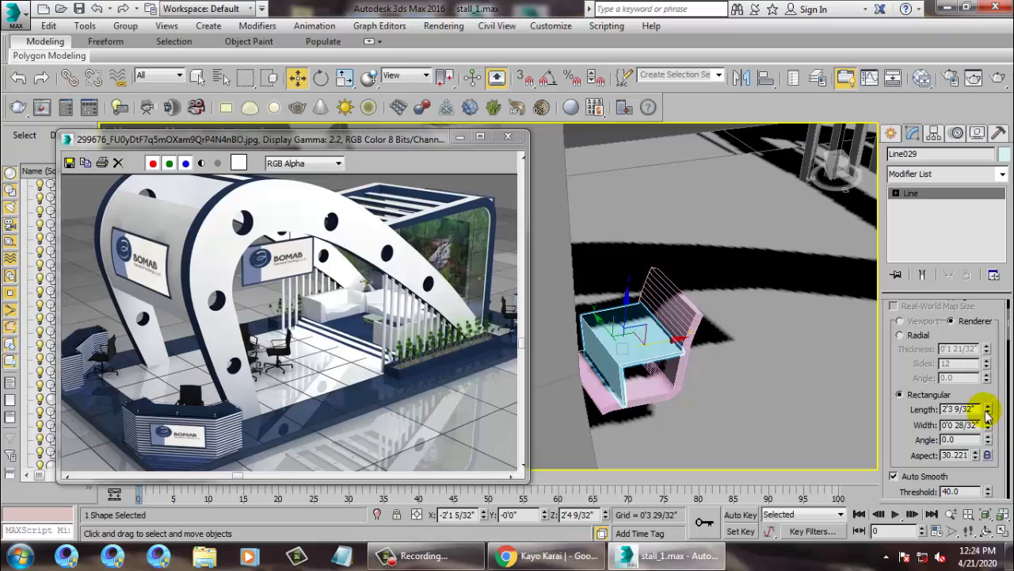
{"action": "left_click_drag", "start_coordinate": [987, 414], "coordinate": [999, 482]}
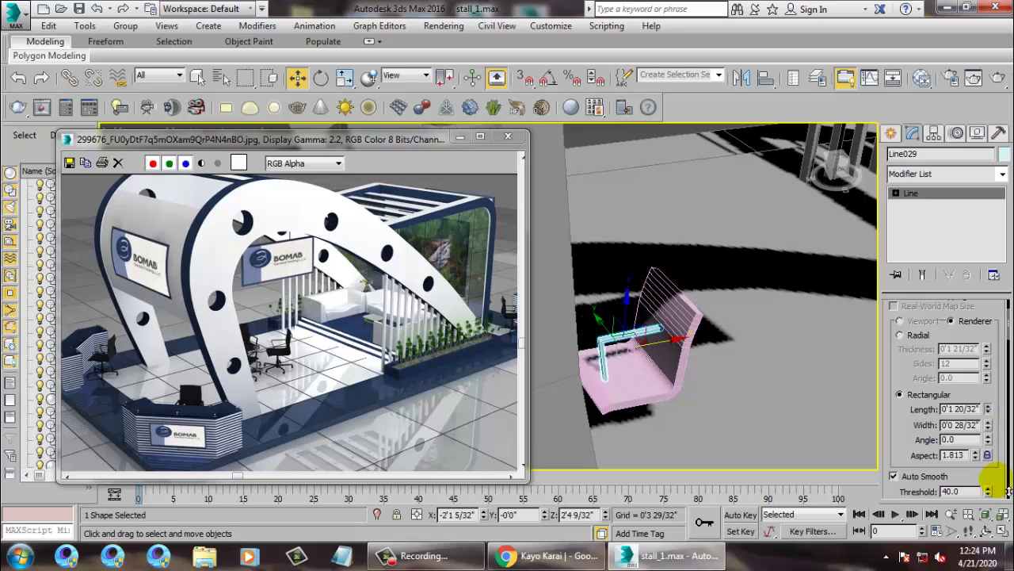
Step: Fillet the armrest's upper front corner vertex by about 0'1 20/32" and leave vertex editing
{"action": "key", "text": "alt+w"}
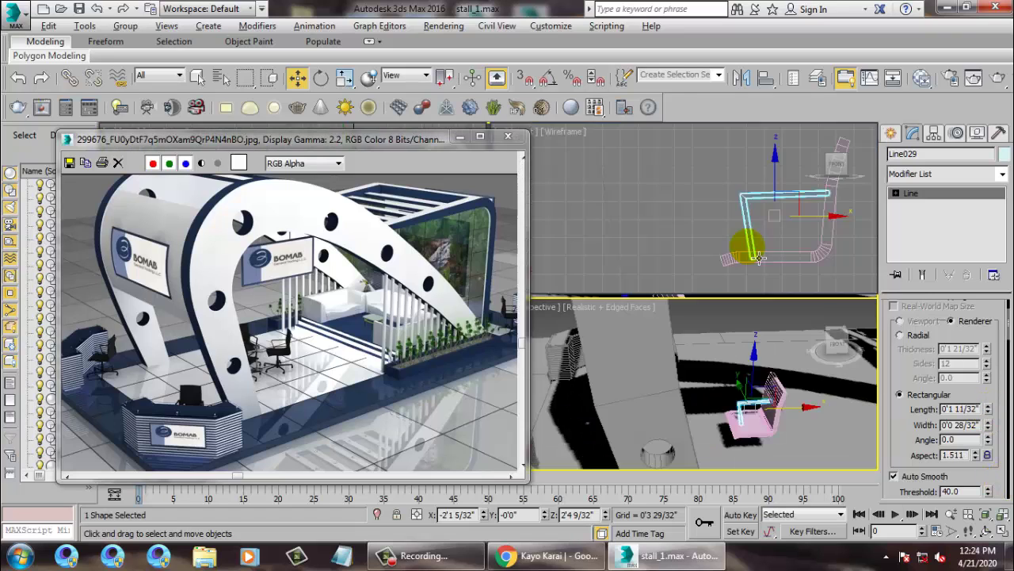
{"action": "left_click", "coordinate": [750, 245]}
{"action": "scroll", "coordinate": [753, 244], "scroll_direction": "down", "scroll_amount": 3}
{"action": "key", "text": "alt+w"}
{"action": "scroll", "coordinate": [613, 259], "scroll_direction": "up", "scroll_amount": 3}
{"action": "key", "text": "1"}
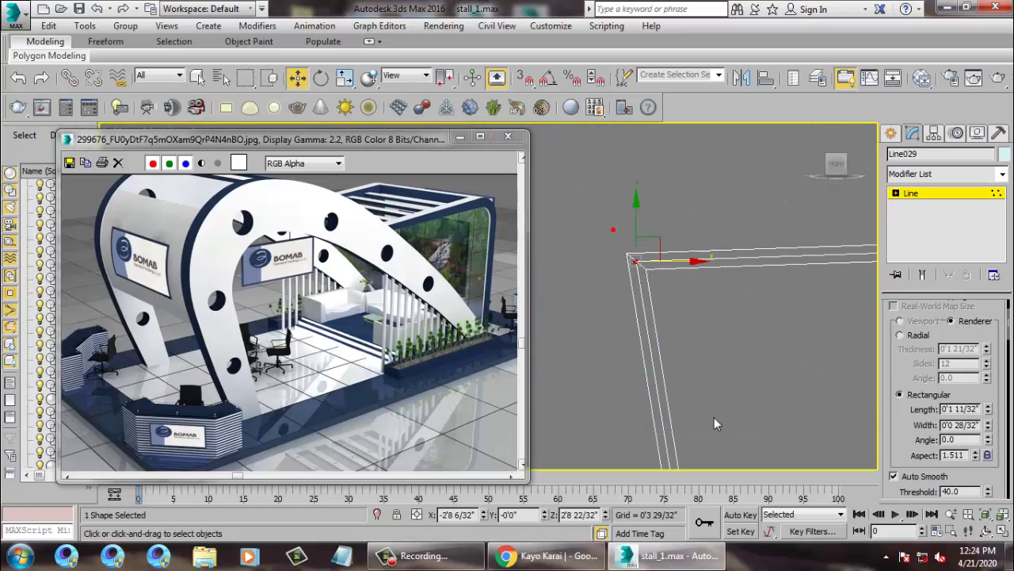
{"action": "scroll", "coordinate": [904, 444], "scroll_direction": "down", "scroll_amount": 5}
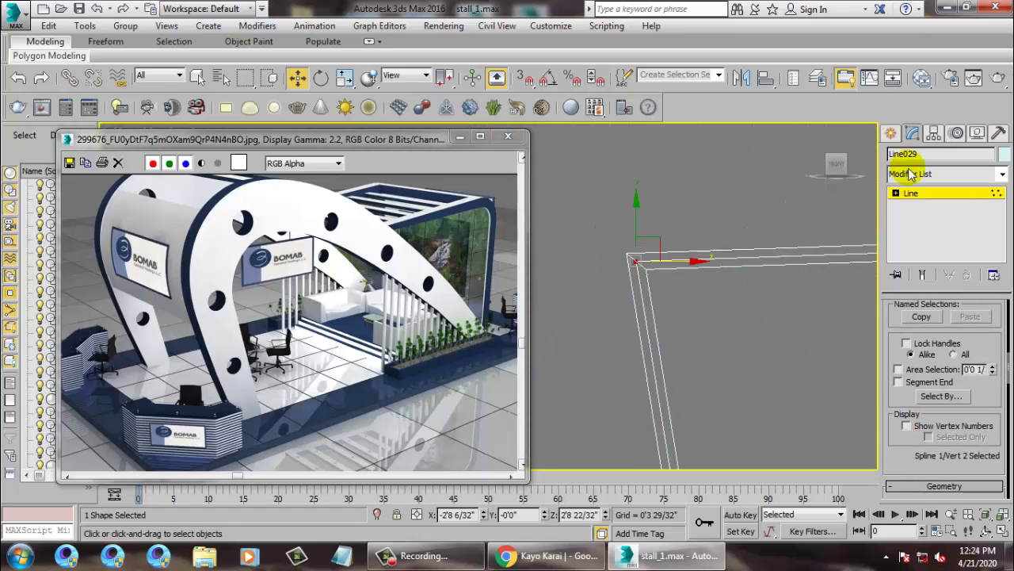
{"action": "scroll", "coordinate": [915, 473], "scroll_direction": "down", "scroll_amount": 8}
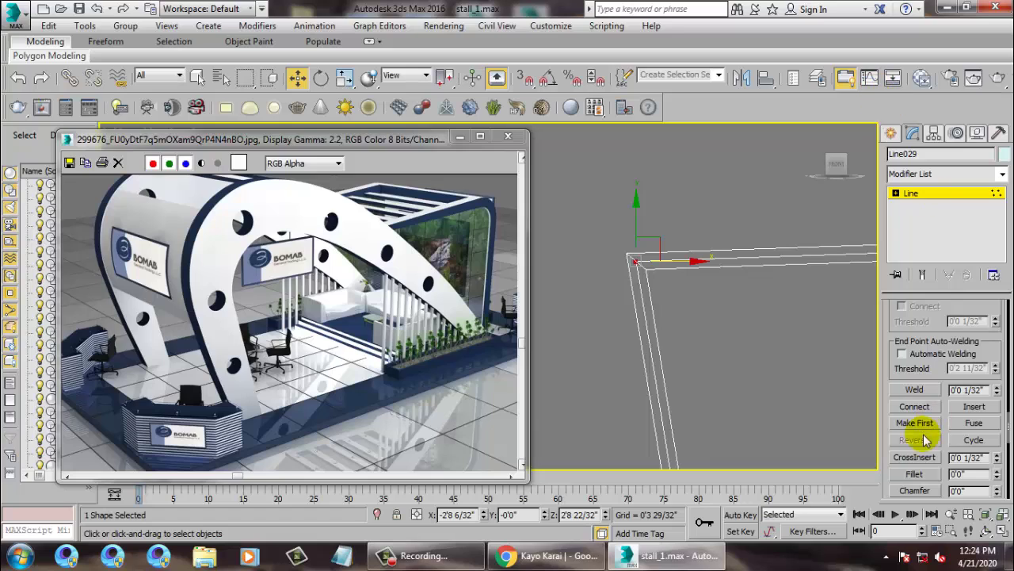
{"action": "left_click", "coordinate": [913, 473]}
{"action": "left_click_drag", "start_coordinate": [643, 273], "coordinate": [620, 249]}
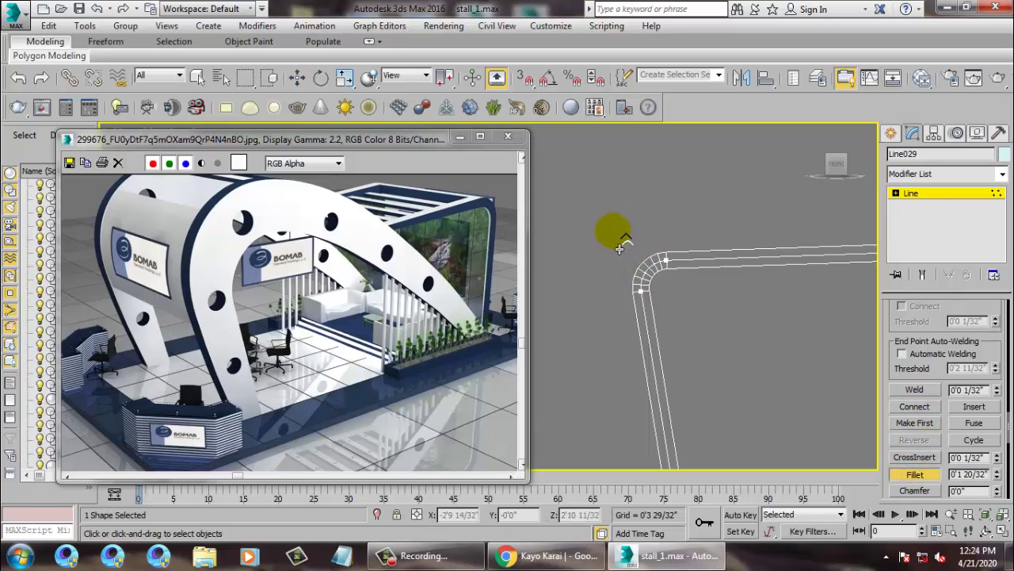
{"action": "left_click", "coordinate": [968, 191]}
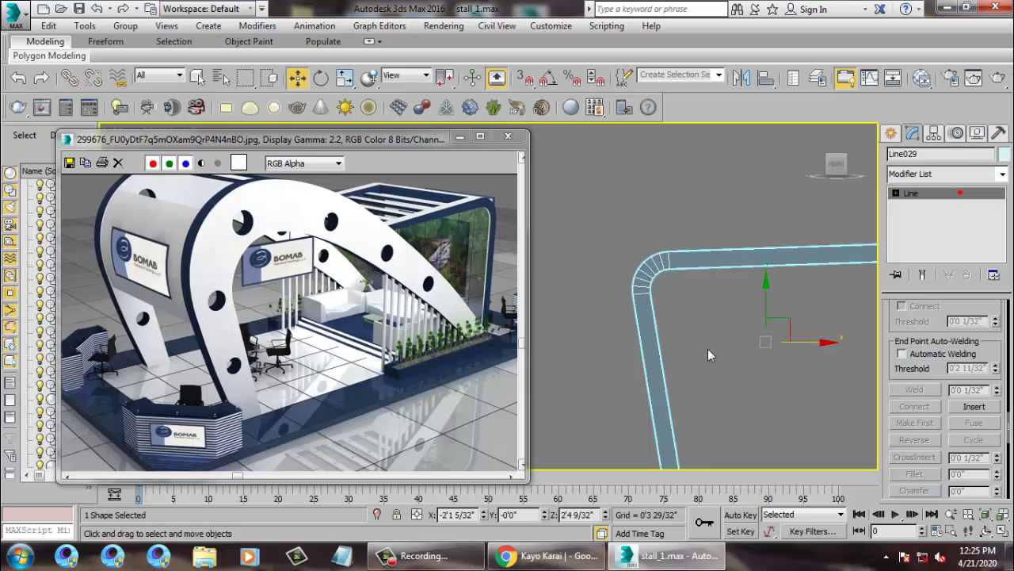
Step: Move the armrest to one side edge of the seat and place a copy of it along the opposite edge
{"action": "key", "text": "alt+w"}
{"action": "right_click", "coordinate": [744, 400]}
{"action": "key", "text": "alt+w"}
{"action": "mouse_move", "coordinate": [743, 397]}
{"action": "middle_mouse_down", "text": "alt"}
{"action": "mouse_move", "coordinate": [746, 421]}
{"action": "mouse_move", "coordinate": [740, 386]}
{"action": "middle_mouse_up", "text": "alt"}
{"action": "scroll", "coordinate": [740, 386], "scroll_direction": "up", "scroll_amount": 3}
{"action": "left_click_drag", "start_coordinate": [603, 326], "coordinate": [671, 336]}
{"action": "middle_click_drag", "start_coordinate": [670, 336], "coordinate": [672, 364], "text": "alt"}
{"action": "left_click_drag", "start_coordinate": [754, 348], "coordinate": [613, 340]}
{"action": "left_click", "coordinate": [525, 335]}
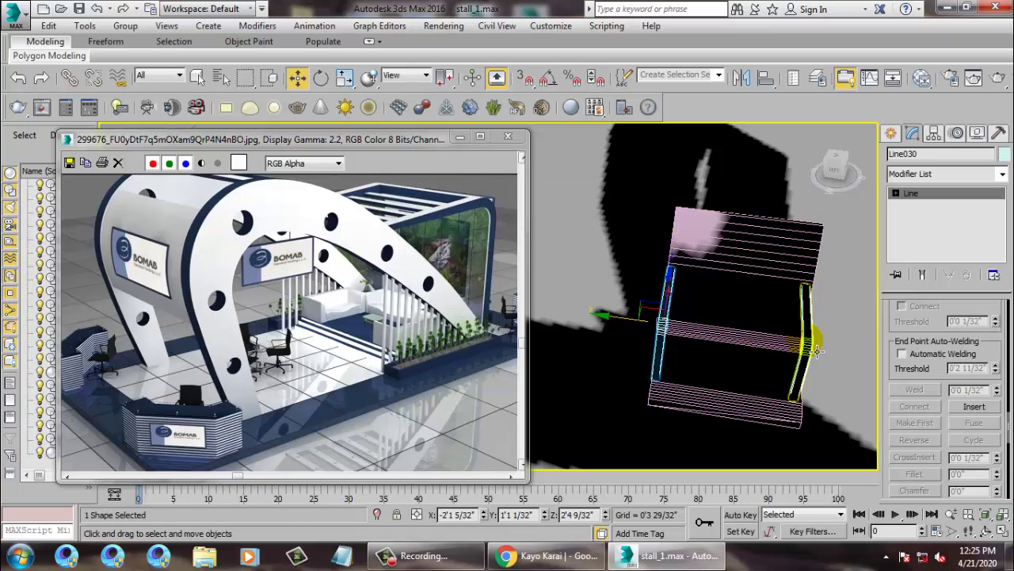
Step: Shift the original armrest about 0'0 20/32" outward along Y to align it with the seat's side edge
{"action": "left_click", "coordinate": [747, 323]}
{"action": "left_click_drag", "start_coordinate": [747, 334], "coordinate": [749, 335]}
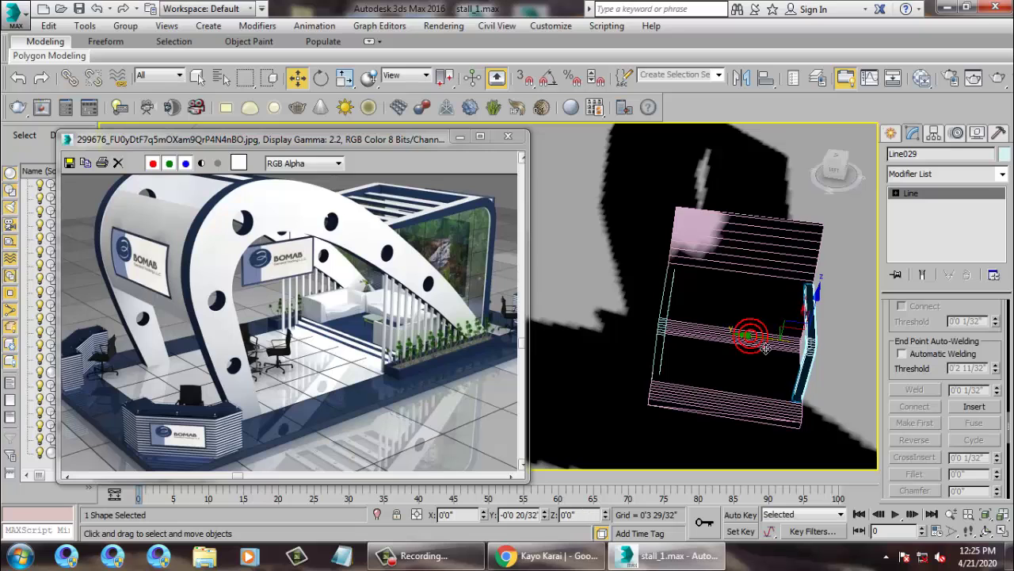
{"action": "mouse_move", "coordinate": [749, 335]}
{"action": "middle_mouse_down", "text": "alt"}
{"action": "mouse_move", "coordinate": [736, 331]}
{"action": "mouse_move", "coordinate": [745, 353]}
{"action": "middle_mouse_up", "text": "alt"}
{"action": "scroll", "coordinate": [745, 353], "scroll_direction": "down", "scroll_amount": 4}
{"action": "scroll", "coordinate": [744, 354], "scroll_direction": "up", "scroll_amount": 6}
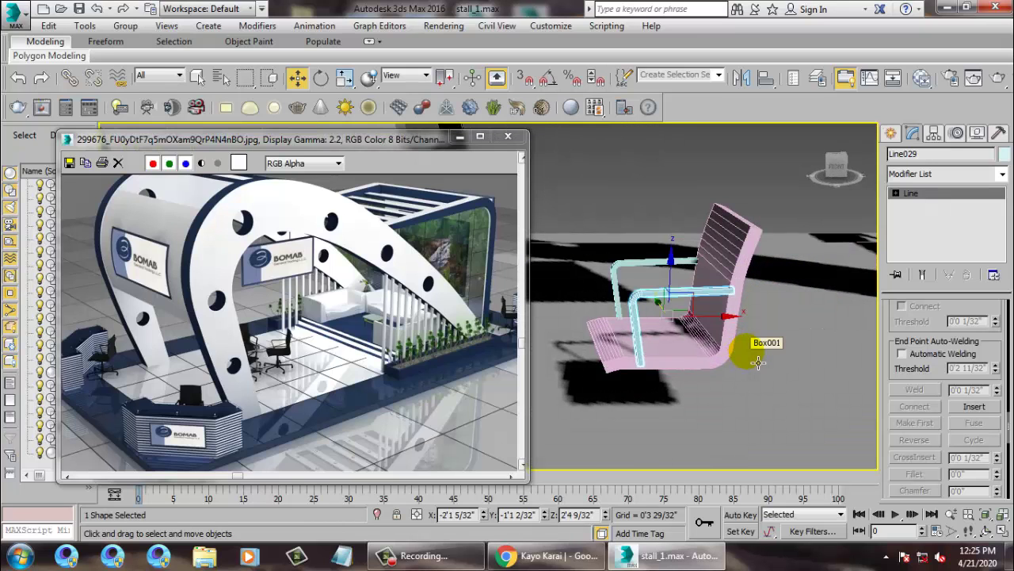
Step: Move the reference image window aside and show the chair enlarged in the top view
{"action": "key", "text": "alt+w"}
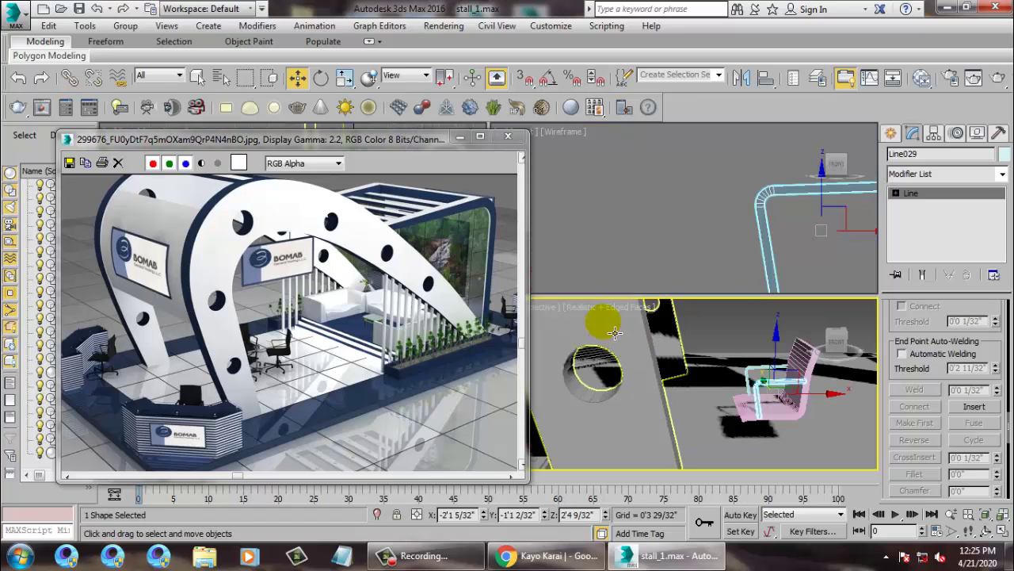
{"action": "left_click_drag", "start_coordinate": [419, 141], "coordinate": [175, 157]}
{"action": "right_click", "coordinate": [306, 192]}
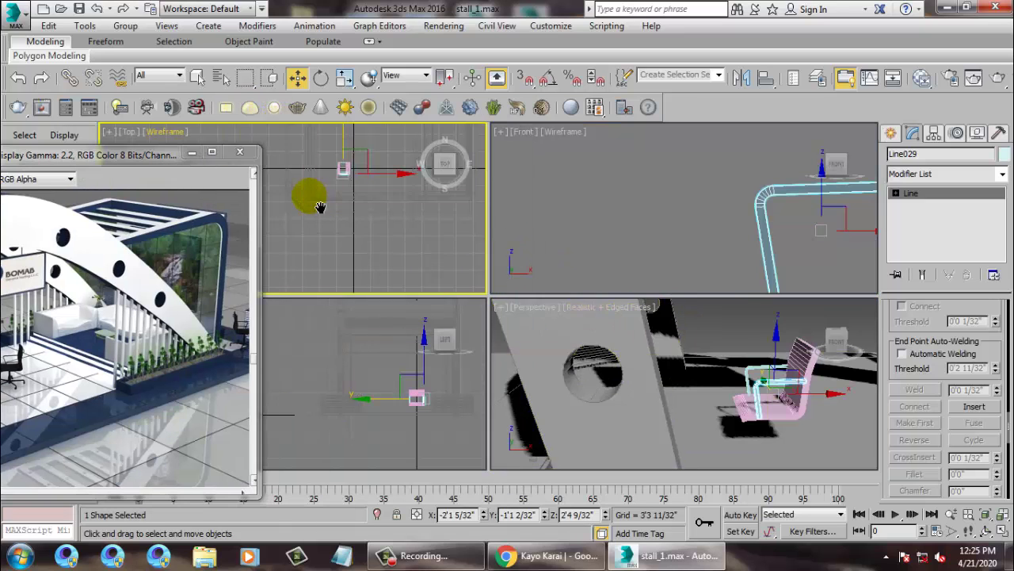
{"action": "key", "text": "alt+w"}
{"action": "scroll", "coordinate": [686, 262], "scroll_direction": "down", "scroll_amount": 6}
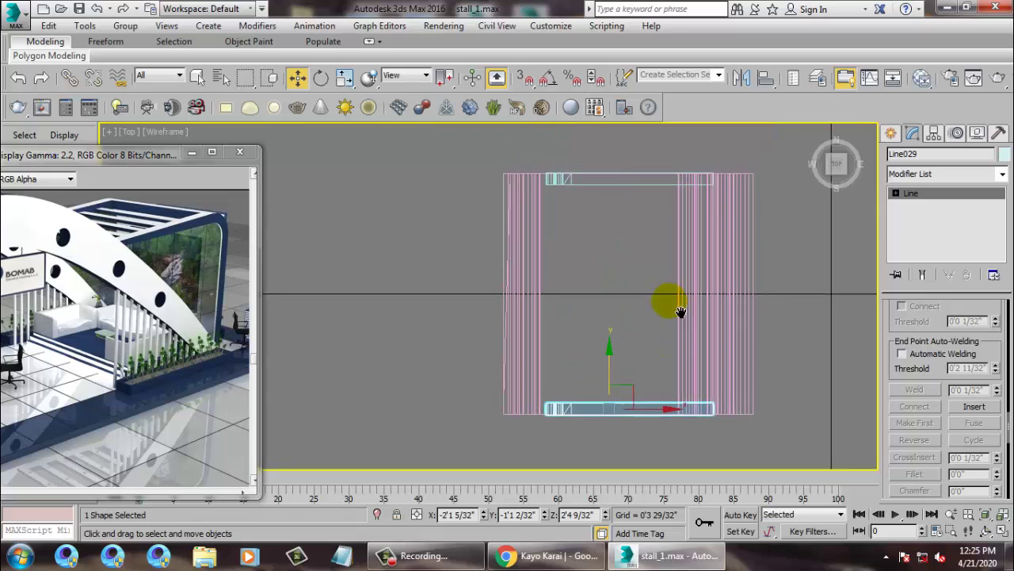
{"action": "double_click", "coordinate": [69, 152]}
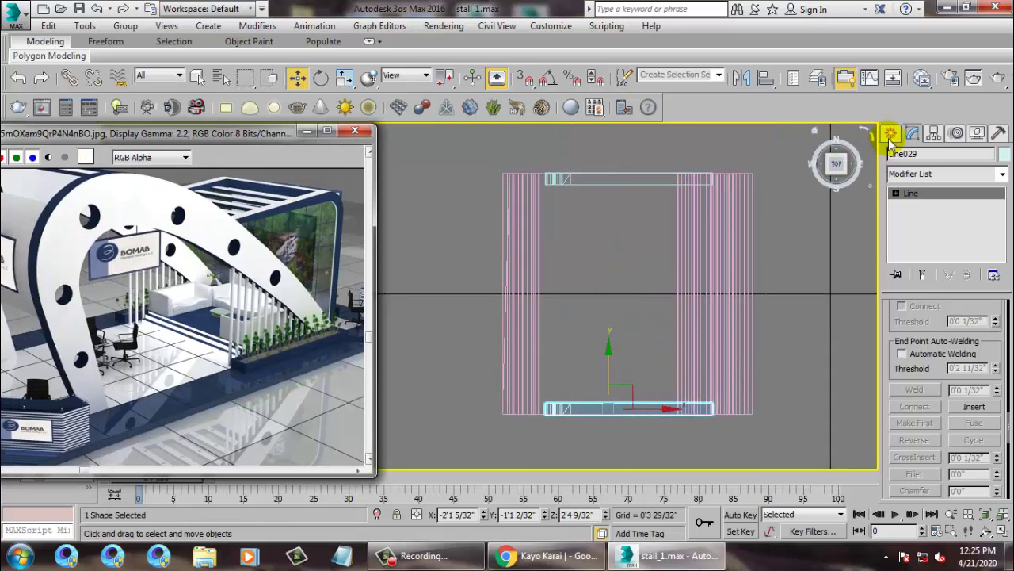
Step: Create a standard cylinder at the seat's centre in the top view, with radius about 0'1 17/32" and height about 0'1 5/32"
{"action": "left_click", "coordinate": [891, 134]}
{"action": "left_click", "coordinate": [896, 157]}
{"action": "left_click", "coordinate": [945, 178]}
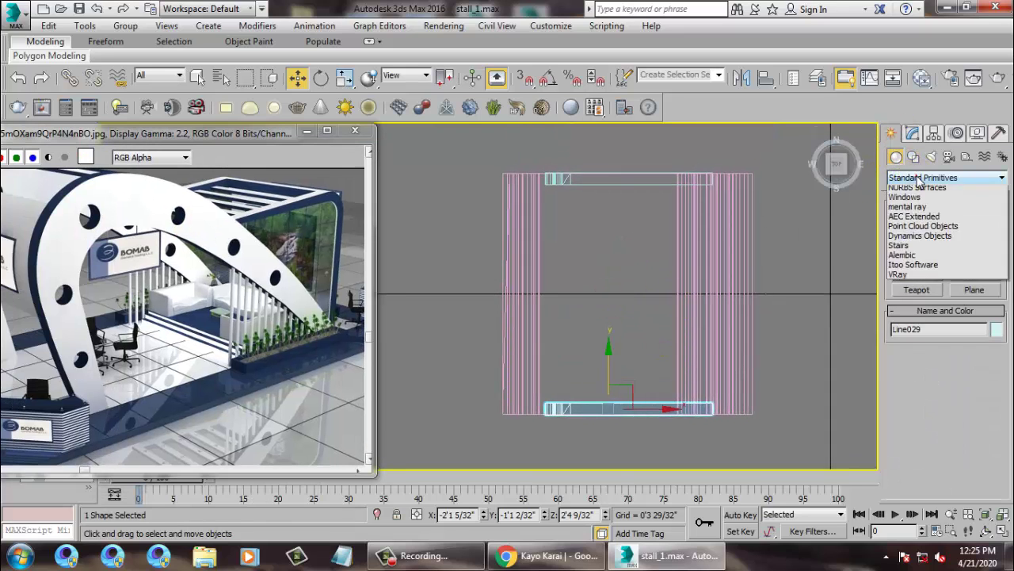
{"action": "left_click", "coordinate": [935, 198]}
{"action": "left_click", "coordinate": [917, 259]}
{"action": "left_click_drag", "start_coordinate": [632, 309], "coordinate": [639, 307]}
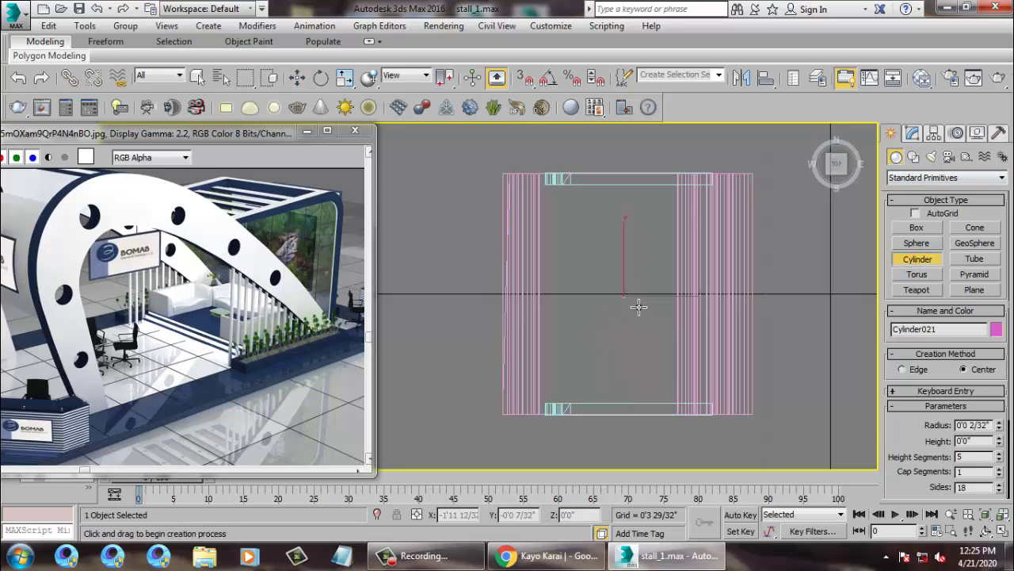
{"action": "key", "text": "w"}
Step: Raise the cylinder from the floor to about 1'5 9/32" in Z so it meets the underside of the seat
{"action": "key", "text": "alt+w"}
{"action": "right_click", "coordinate": [766, 403]}
{"action": "key", "text": "z"}
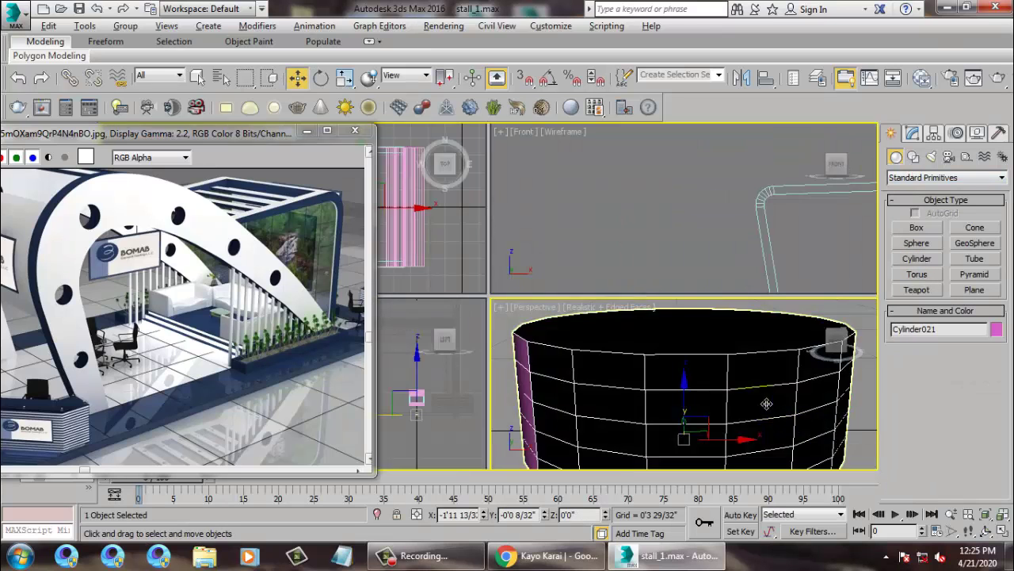
{"action": "key", "text": "alt+w"}
{"action": "scroll", "coordinate": [750, 362], "scroll_direction": "down", "scroll_amount": 10}
{"action": "scroll", "coordinate": [736, 347], "scroll_direction": "down", "scroll_amount": 4}
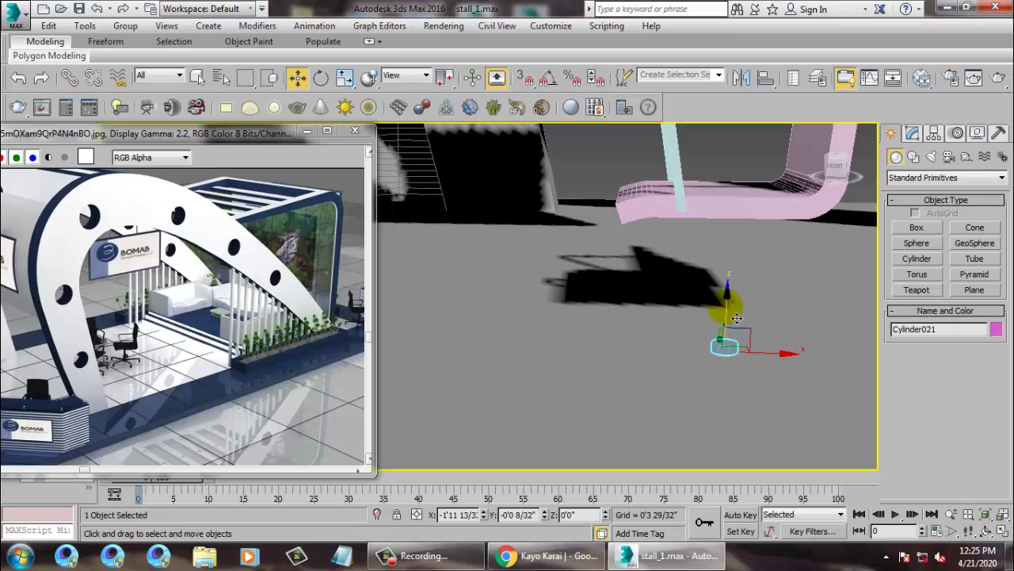
{"action": "left_click_drag", "start_coordinate": [727, 309], "coordinate": [724, 170]}
{"action": "key", "text": "z"}
{"action": "scroll", "coordinate": [660, 317], "scroll_direction": "down", "scroll_amount": 10}
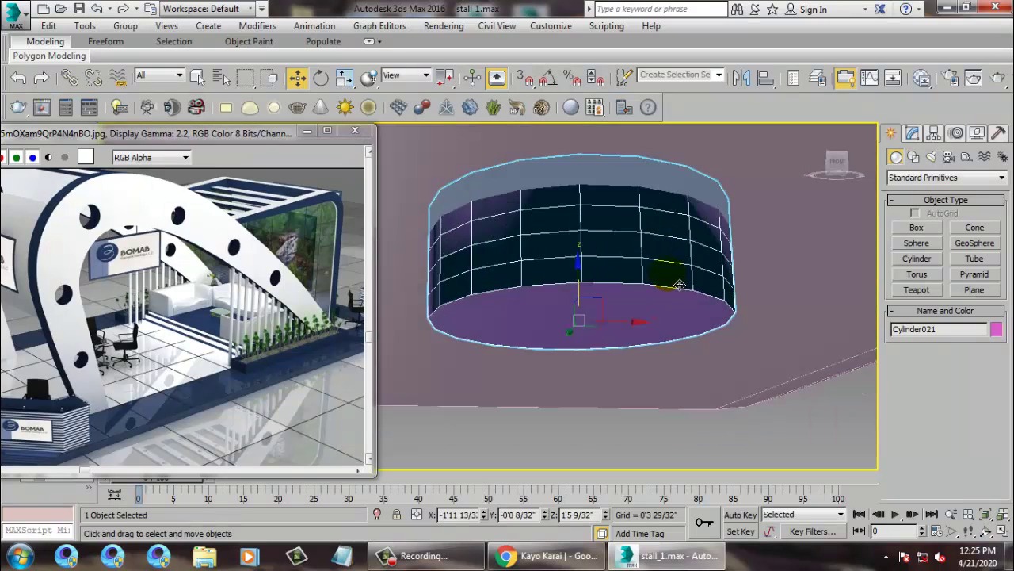
Step: Reduce the cylinder's height segments to 3
{"action": "left_click", "coordinate": [913, 133]}
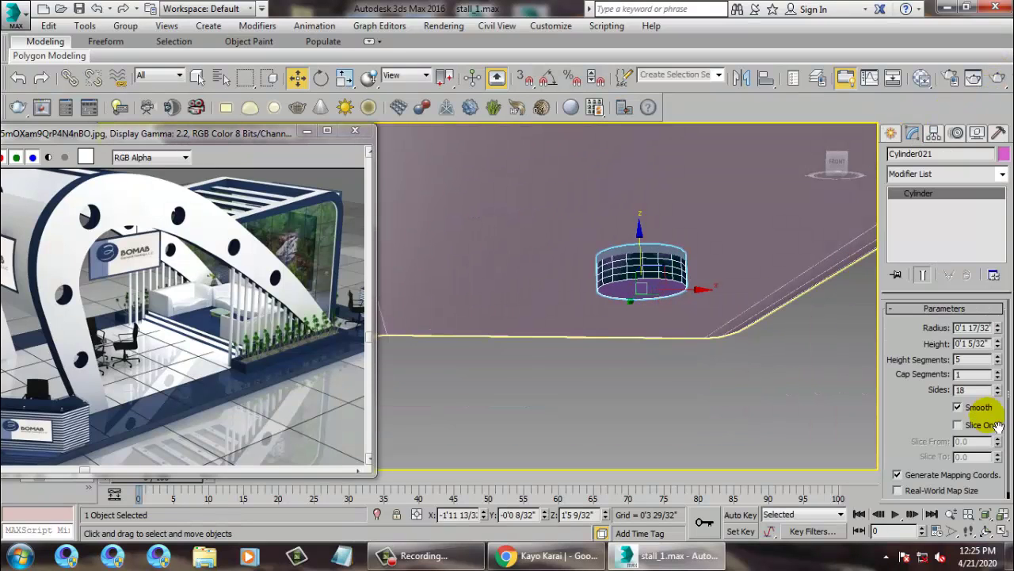
{"action": "left_click", "coordinate": [997, 364]}
{"action": "left_click", "coordinate": [997, 364]}
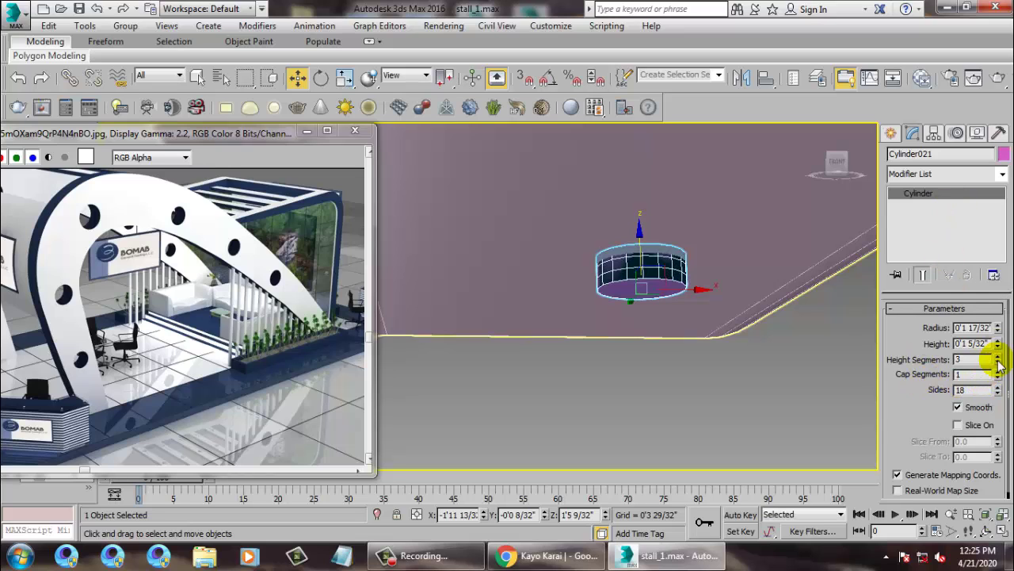
Step: Apply a Taper modifier to the cylinder under the seat with an amount of -0.45
{"action": "left_click", "coordinate": [1003, 176]}
{"action": "scroll", "coordinate": [928, 294], "scroll_direction": "down", "scroll_amount": 10}
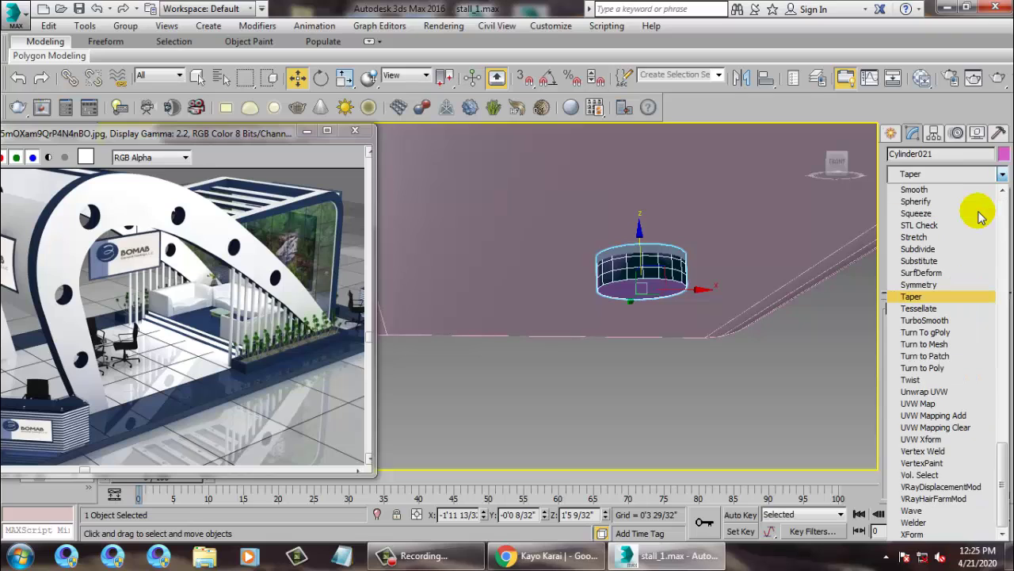
{"action": "left_click", "coordinate": [930, 295]}
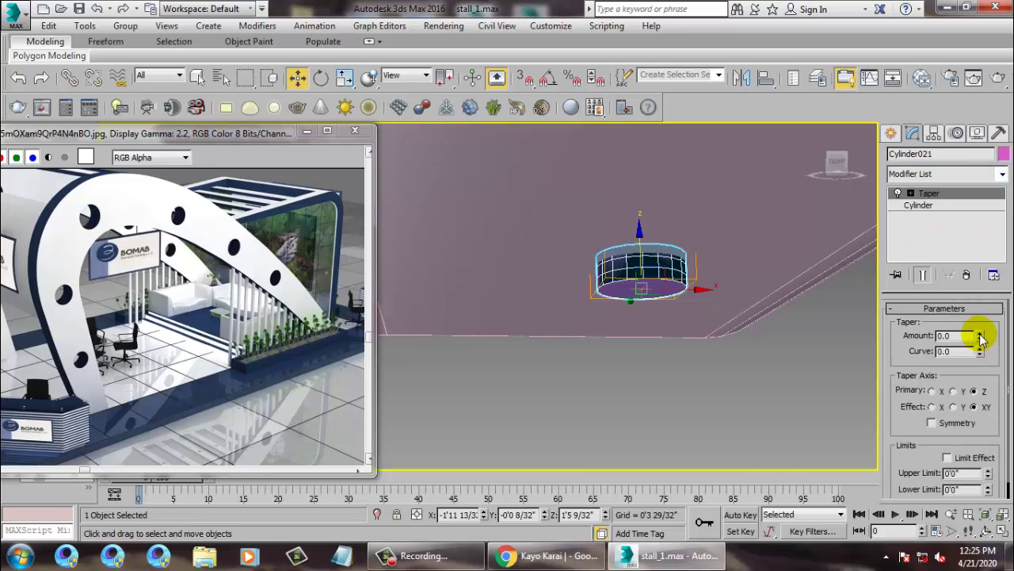
{"action": "left_click_drag", "start_coordinate": [981, 338], "coordinate": [1002, 366]}
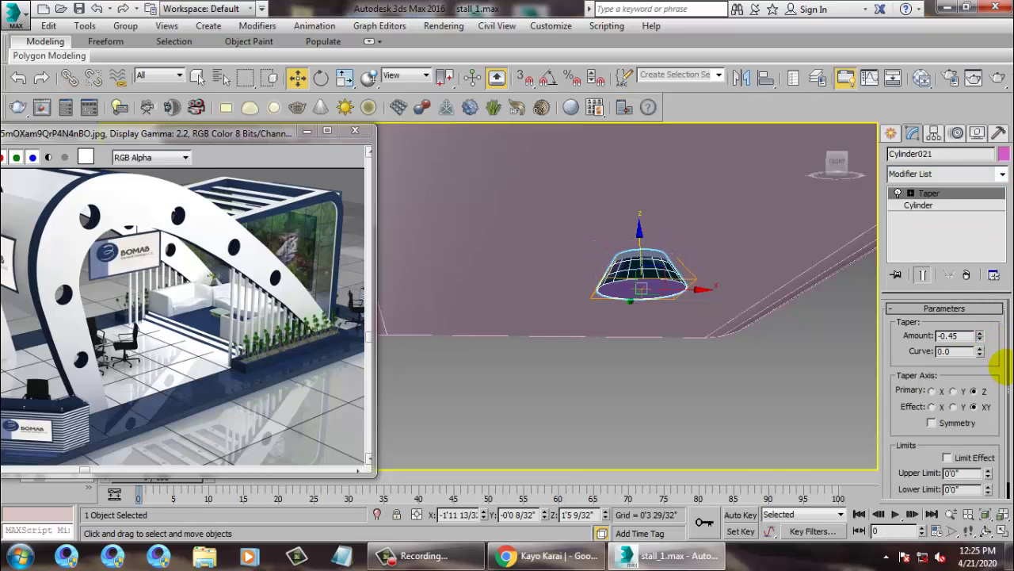
Step: Lower the tapered cylinder slightly to about 1'5 7/32" in Z and convert it to an Editable Poly
{"action": "left_click", "coordinate": [648, 238]}
{"action": "left_click", "coordinate": [640, 242]}
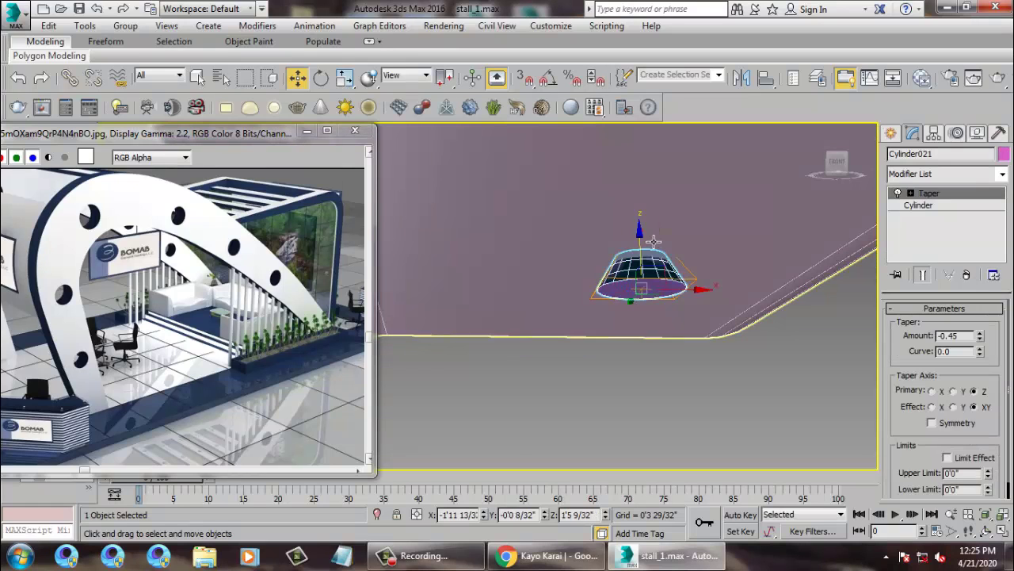
{"action": "left_click", "coordinate": [645, 234]}
{"action": "left_click_drag", "start_coordinate": [644, 250], "coordinate": [660, 246]}
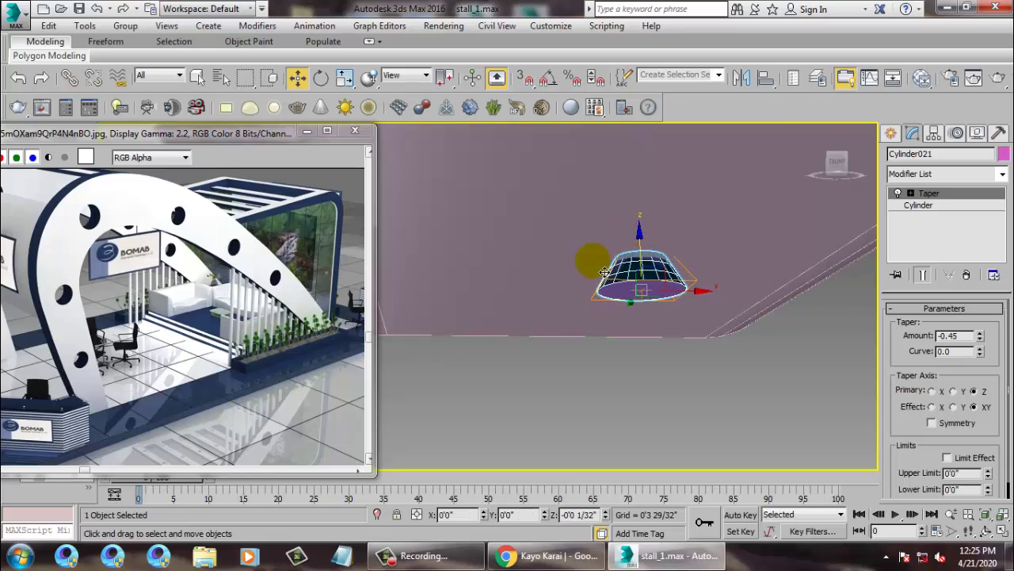
{"action": "right_click", "coordinate": [647, 262]}
{"action": "mouse_move", "coordinate": [680, 411]}
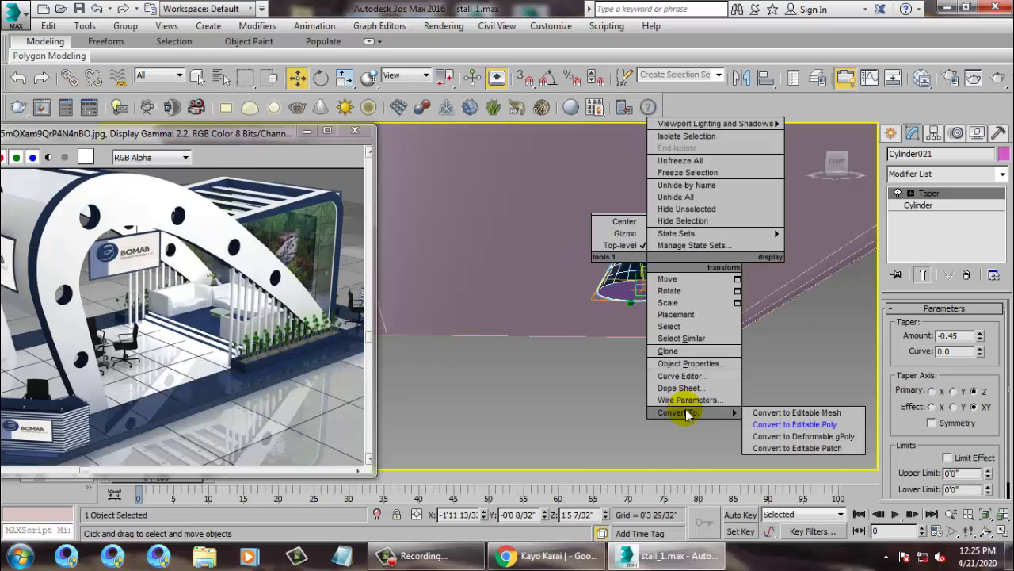
{"action": "left_click", "coordinate": [846, 427]}
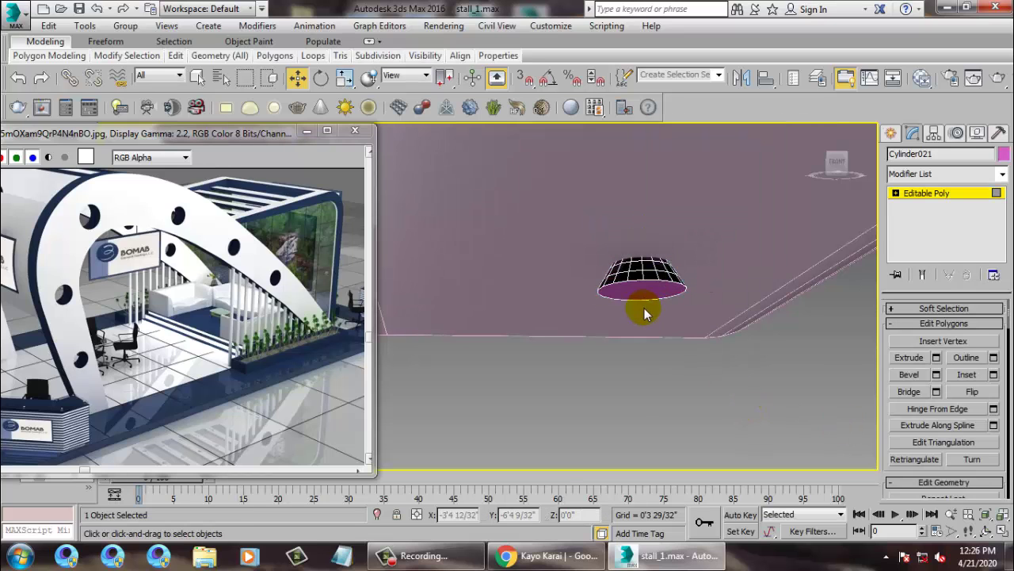
Step: Extrude the bottom polygon of the tapered cylinder downward by 0'10" to form the chair's column
{"action": "left_click", "coordinate": [937, 359]}
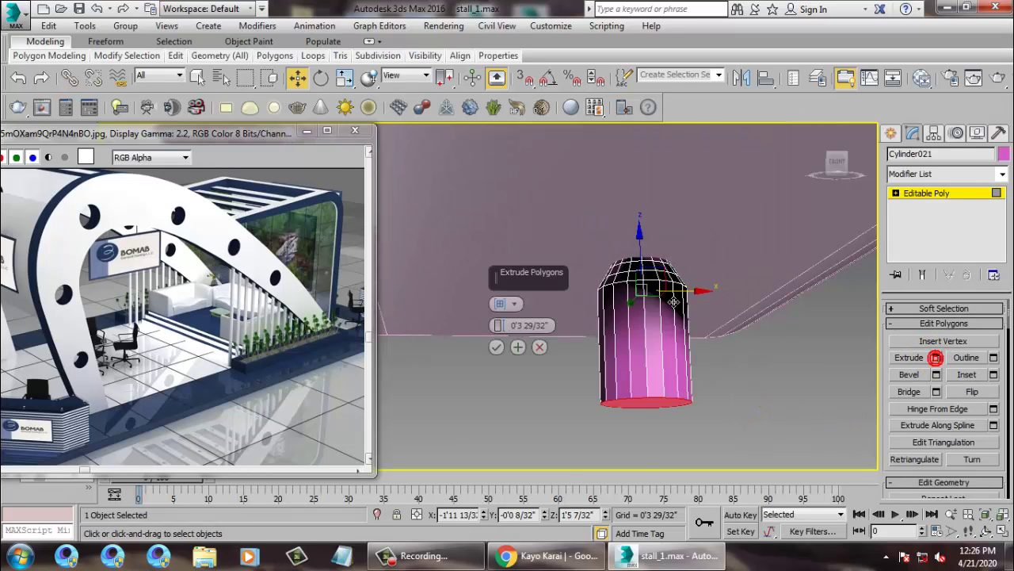
{"action": "scroll", "coordinate": [676, 308], "scroll_direction": "down", "scroll_amount": 8}
{"action": "middle_click_drag", "start_coordinate": [653, 347], "coordinate": [633, 335], "text": "alt"}
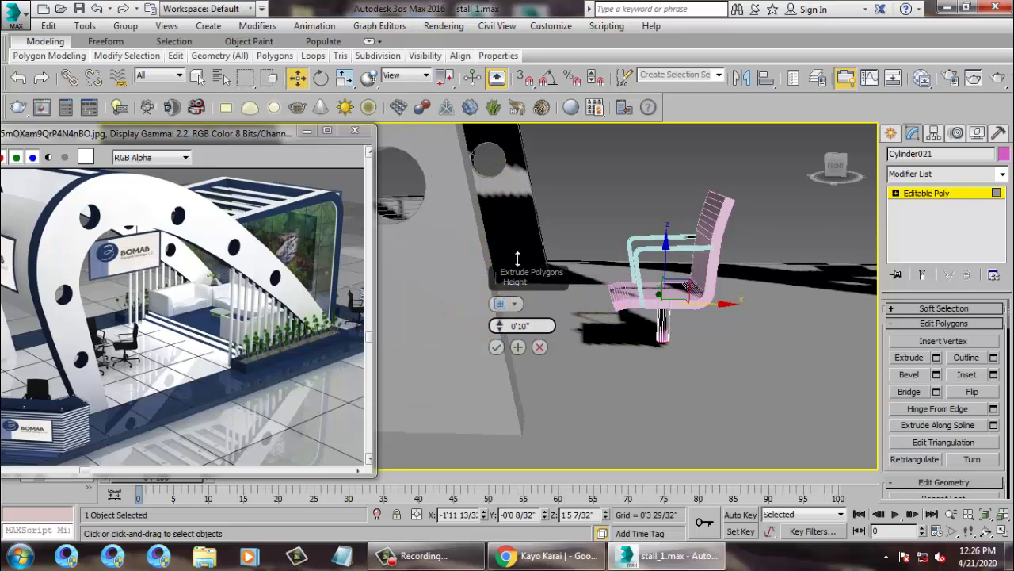
{"action": "middle_click_drag", "start_coordinate": [683, 277], "coordinate": [679, 263], "text": "alt"}
{"action": "scroll", "coordinate": [679, 266], "scroll_direction": "up", "scroll_amount": 5}
{"action": "middle_click_drag", "start_coordinate": [695, 306], "coordinate": [673, 265]}
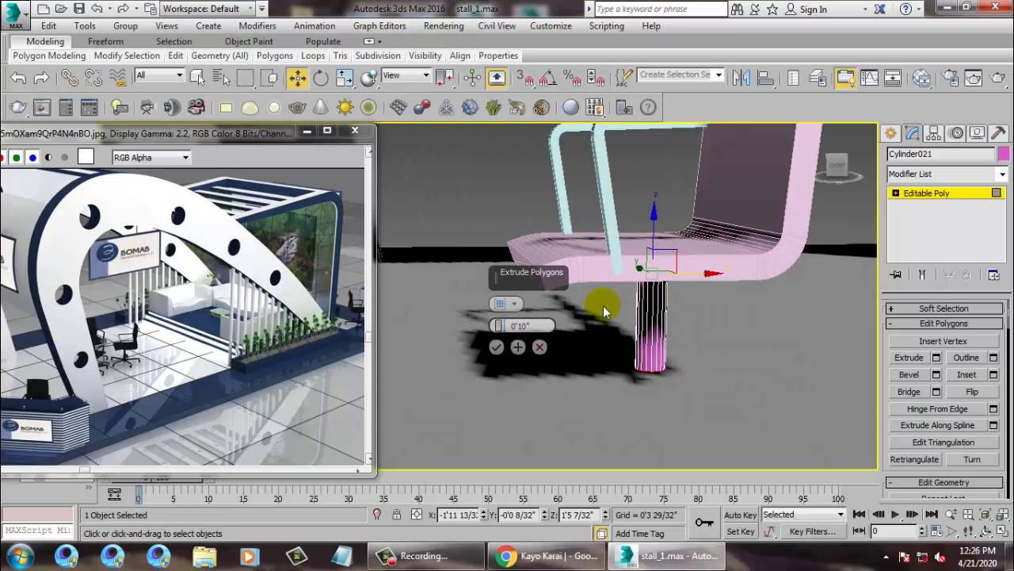
{"action": "left_click", "coordinate": [496, 349]}
{"action": "scroll", "coordinate": [496, 351], "scroll_direction": "down", "scroll_amount": 5}
{"action": "middle_click_drag", "start_coordinate": [621, 319], "coordinate": [628, 298], "text": "alt"}
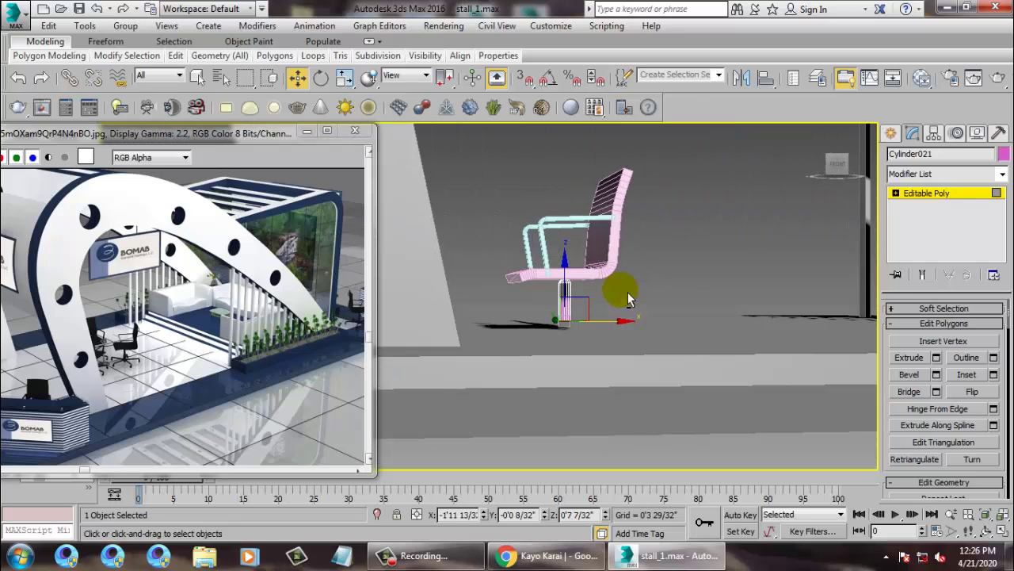
{"action": "left_click", "coordinate": [924, 192]}
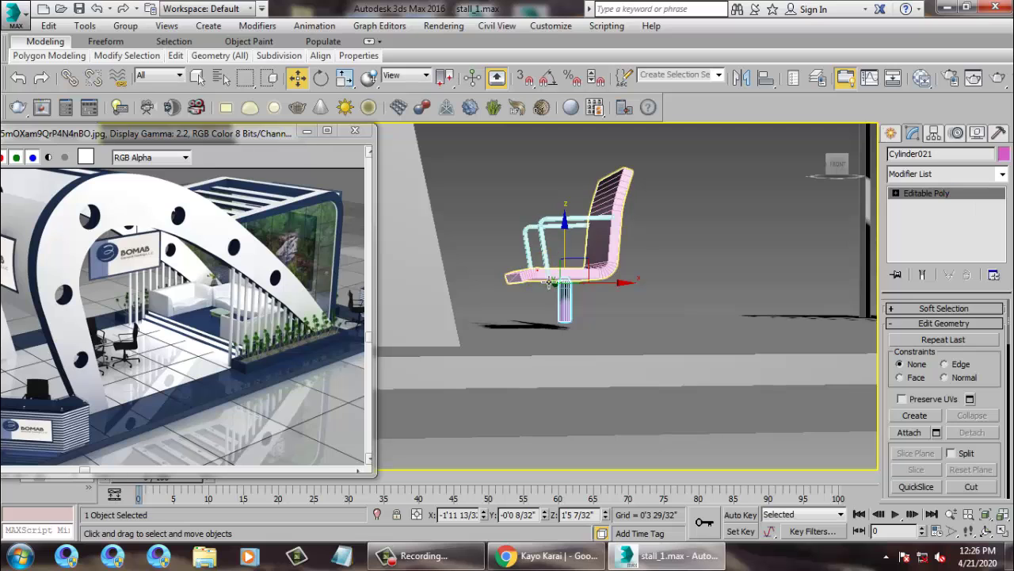
Step: Shorten the chair column by raising its bottom vertices to about 0'11 11/32" in Z
{"action": "left_click", "coordinate": [530, 261]}
{"action": "left_click_drag", "start_coordinate": [669, 290], "coordinate": [567, 179]}
{"action": "scroll", "coordinate": [587, 216], "scroll_direction": "down", "scroll_amount": 5}
{"action": "middle_click_drag", "start_coordinate": [587, 216], "coordinate": [582, 292], "text": "alt"}
{"action": "scroll", "coordinate": [605, 266], "scroll_direction": "up", "scroll_amount": 4}
{"action": "scroll", "coordinate": [606, 265], "scroll_direction": "up", "scroll_amount": 4}
{"action": "left_click", "coordinate": [591, 284]}
{"action": "scroll", "coordinate": [580, 294], "scroll_direction": "up", "scroll_amount": 3}
{"action": "key", "text": "1"}
{"action": "scroll", "coordinate": [578, 294], "scroll_direction": "down", "scroll_amount": 3}
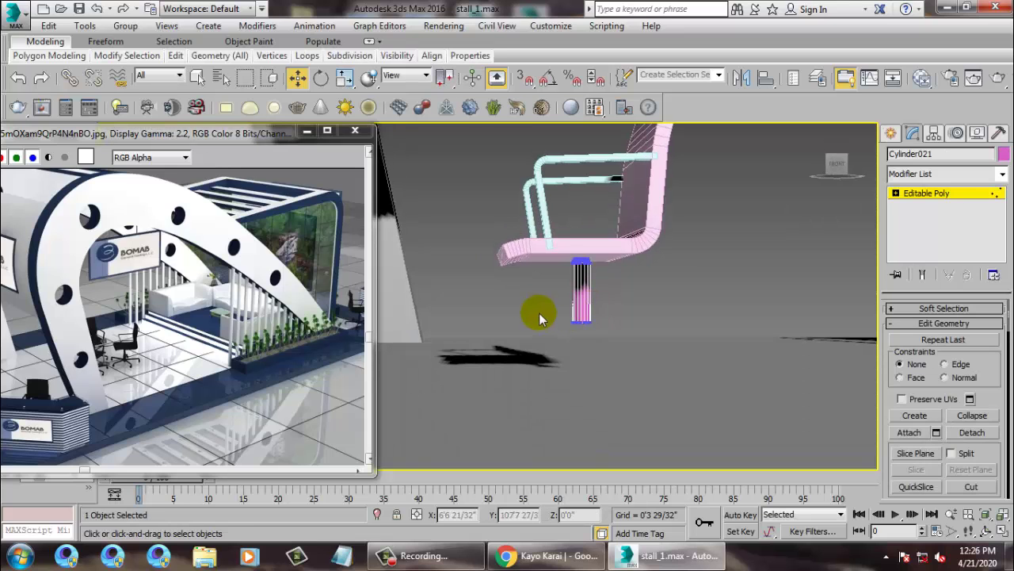
{"action": "scroll", "coordinate": [565, 333], "scroll_direction": "up", "scroll_amount": 4}
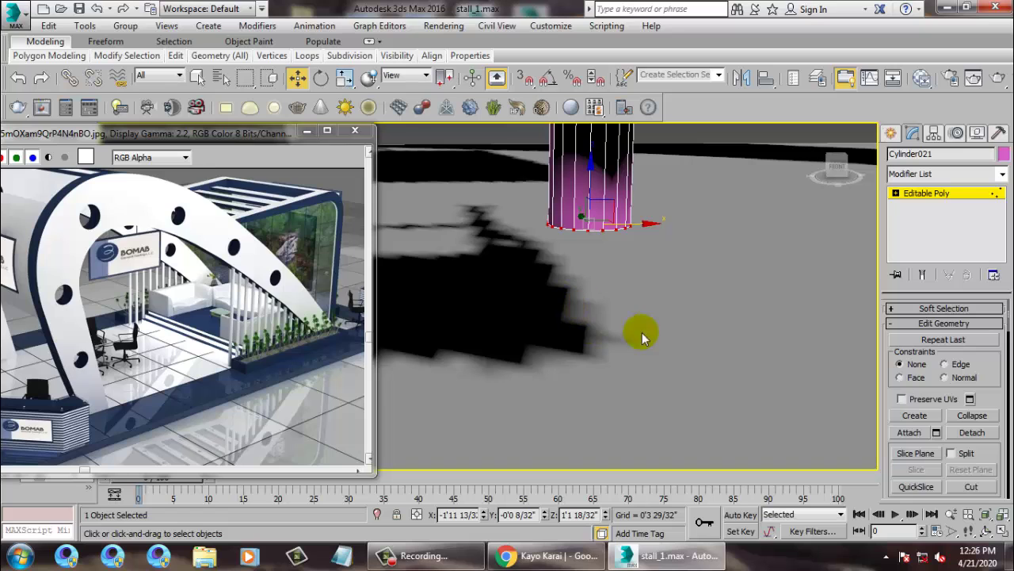
{"action": "scroll", "coordinate": [606, 222], "scroll_direction": "down", "scroll_amount": 5}
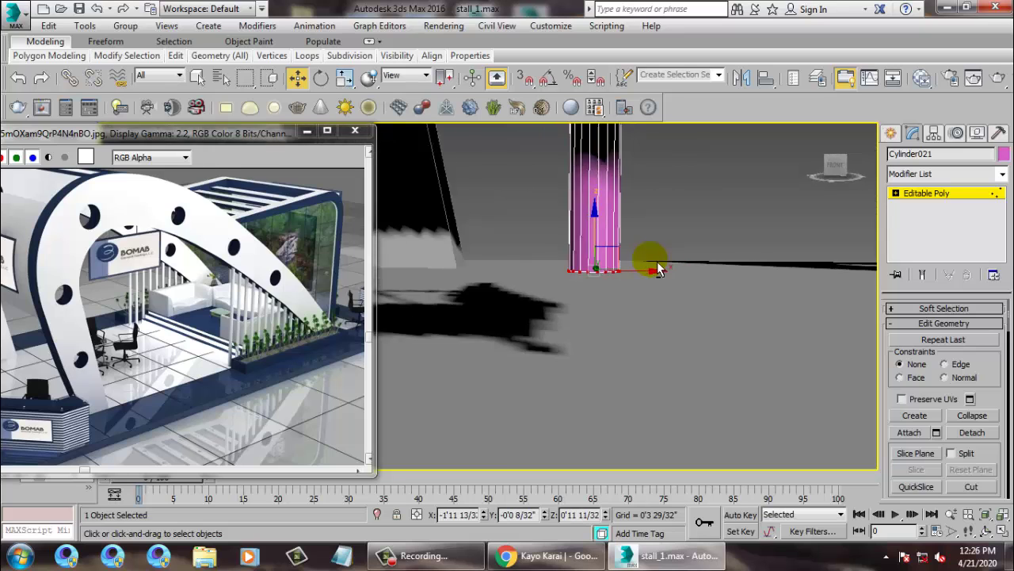
Step: Scale the column's bottom vertices uniformly to about 79 percent in the front view so the column narrows towards its foot
{"action": "key", "text": "alt+w"}
{"action": "key", "text": "alt+w"}
{"action": "scroll", "coordinate": [702, 192], "scroll_direction": "up", "scroll_amount": 3}
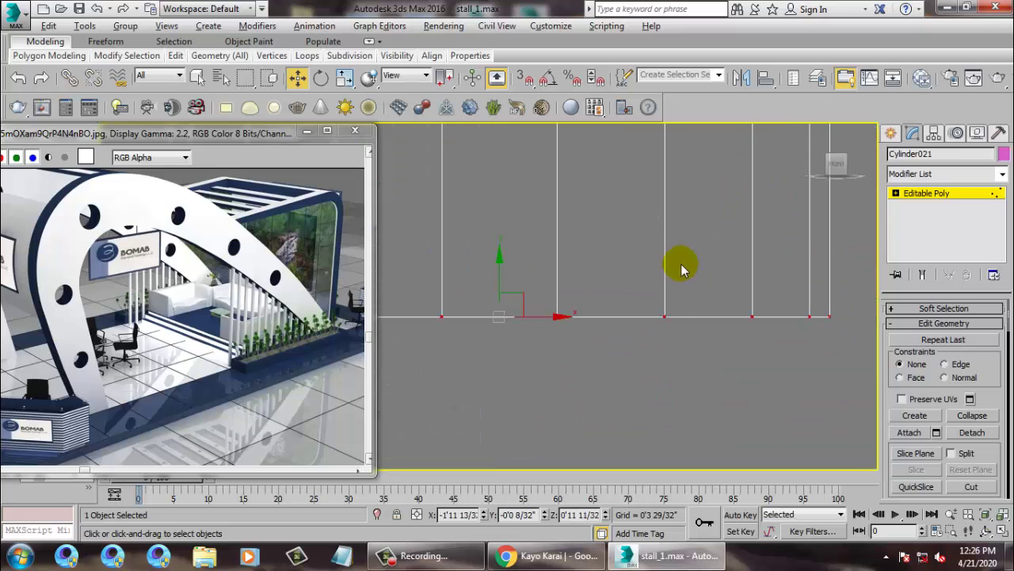
{"action": "scroll", "coordinate": [679, 285], "scroll_direction": "up", "scroll_amount": 3}
{"action": "scroll", "coordinate": [679, 277], "scroll_direction": "down", "scroll_amount": 3}
{"action": "scroll", "coordinate": [646, 303], "scroll_direction": "up", "scroll_amount": 2}
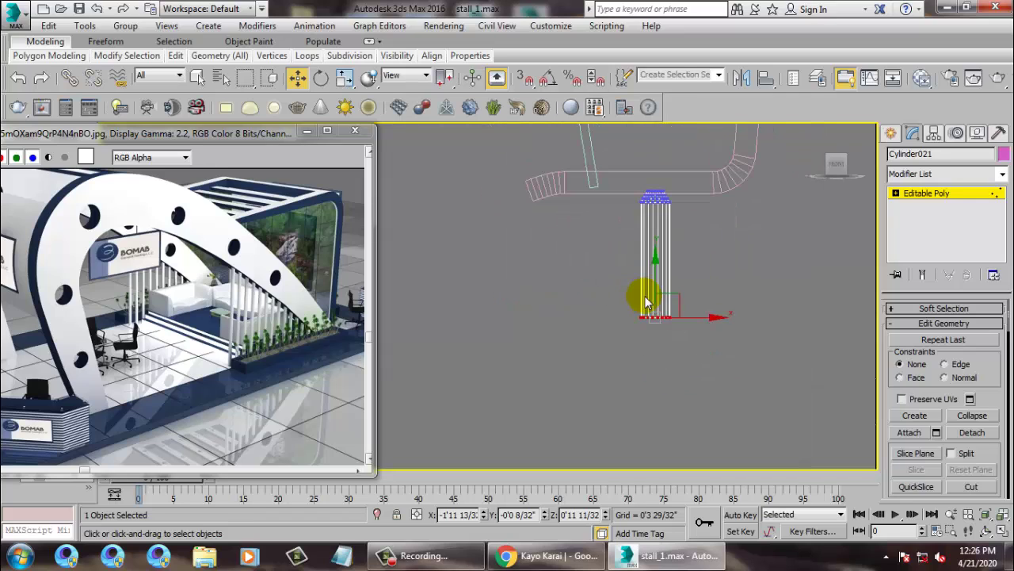
{"action": "scroll", "coordinate": [718, 323], "scroll_direction": "up", "scroll_amount": 3}
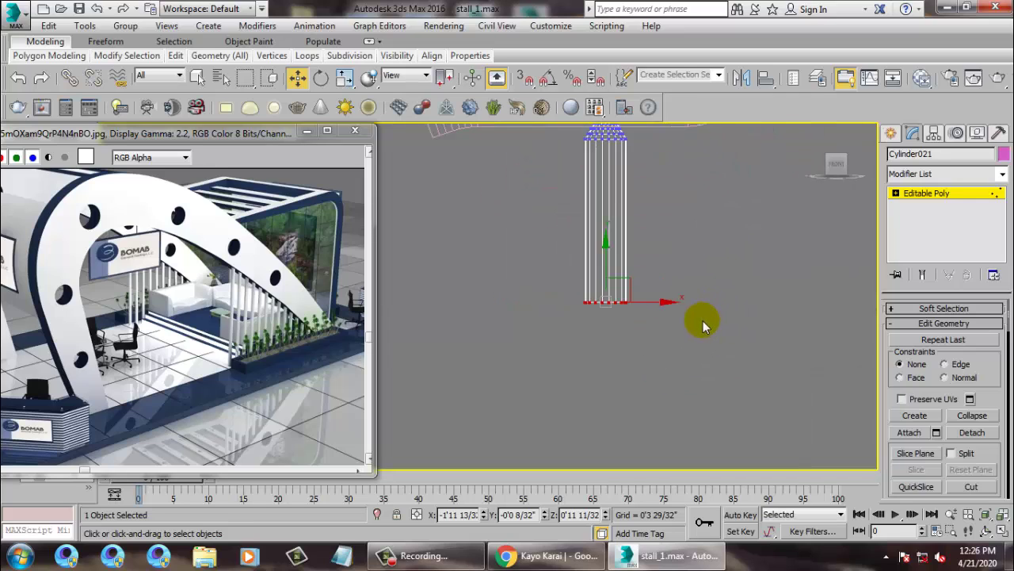
{"action": "scroll", "coordinate": [691, 308], "scroll_direction": "up", "scroll_amount": 2}
{"action": "mouse_move", "coordinate": [691, 307]}
{"action": "middle_mouse_down"}
{"action": "mouse_move", "coordinate": [680, 274]}
{"action": "mouse_move", "coordinate": [692, 307]}
{"action": "middle_mouse_up"}
{"action": "scroll", "coordinate": [634, 309], "scroll_direction": "down", "scroll_amount": 2}
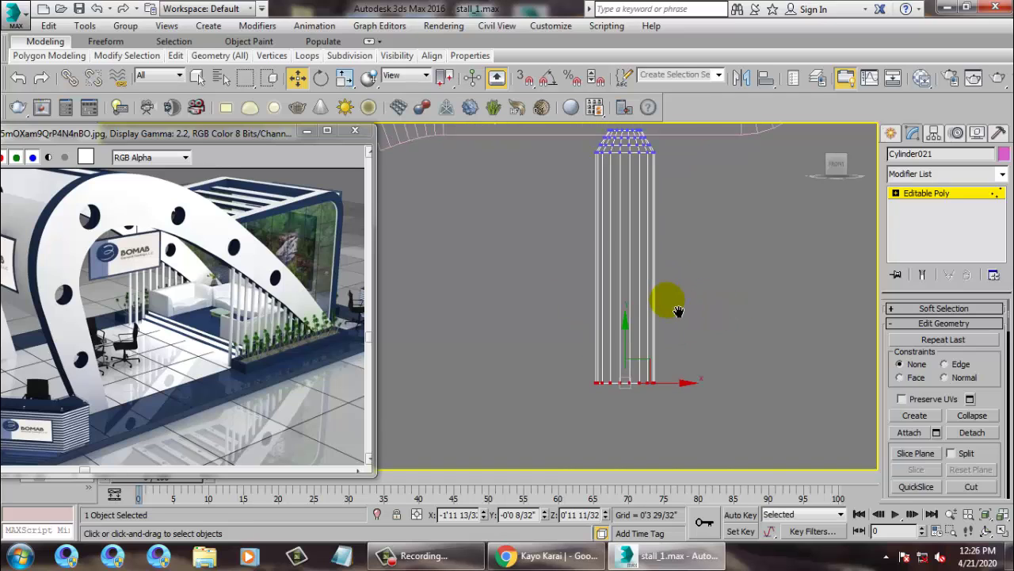
{"action": "key", "text": "r"}
{"action": "left_click_drag", "start_coordinate": [645, 394], "coordinate": [662, 404]}
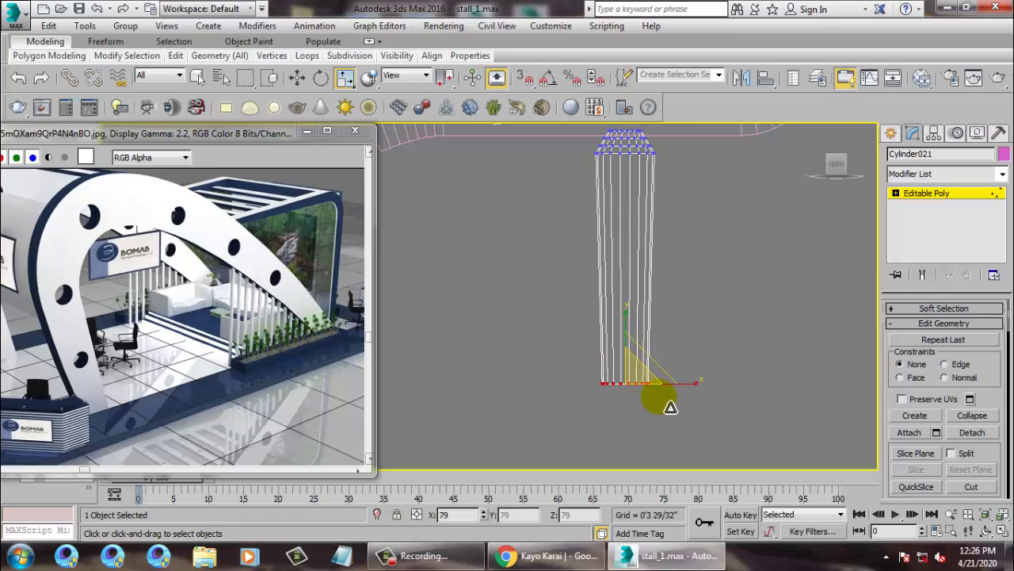
{"action": "key", "text": "w"}
{"action": "middle_click_drag", "start_coordinate": [643, 327], "coordinate": [646, 279]}
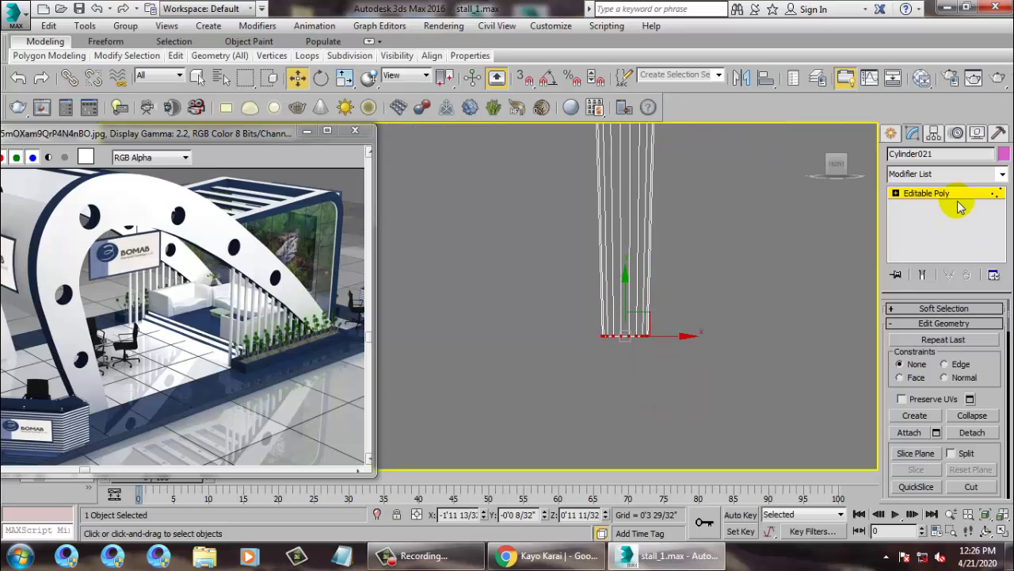
Step: Bevel the column's bottom polygon with height 0'1 10/32" and outline 0'1" to form a flared foot
{"action": "left_click", "coordinate": [895, 194]}
{"action": "left_click", "coordinate": [924, 240]}
{"action": "key", "text": "ctrl+a"}
{"action": "left_click", "coordinate": [488, 234]}
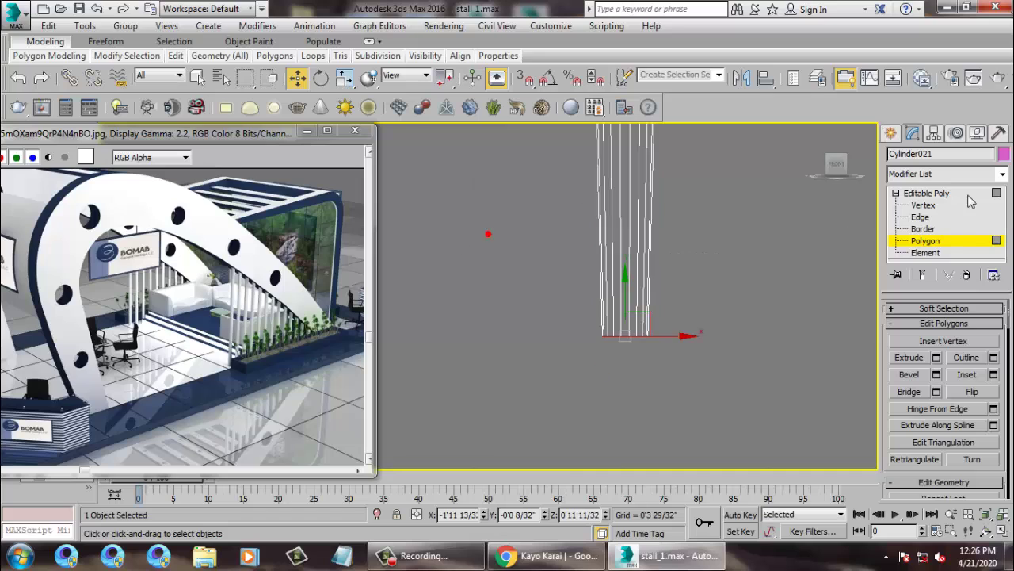
{"action": "left_click", "coordinate": [965, 358]}
{"action": "left_click", "coordinate": [935, 375]}
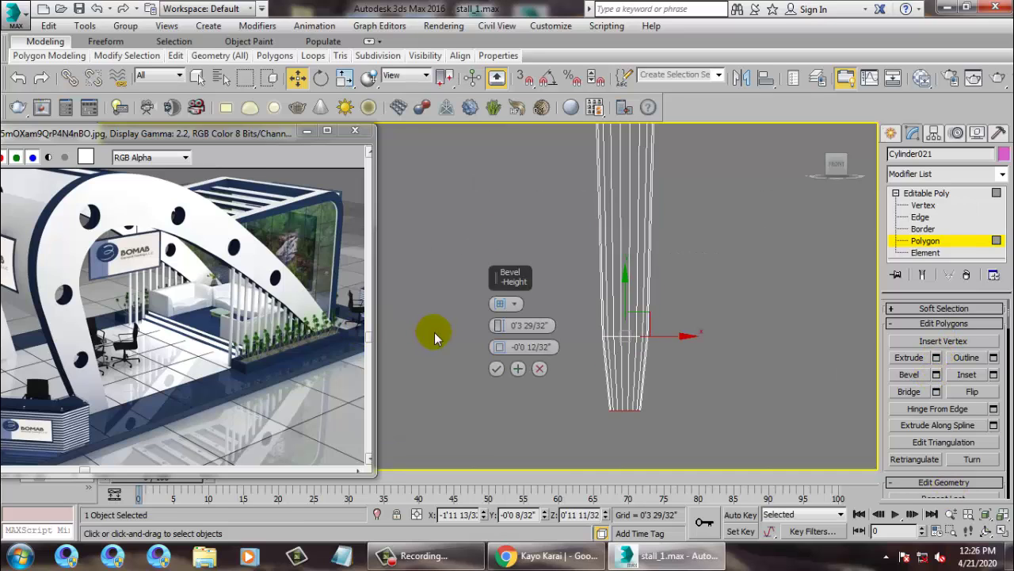
{"action": "left_click_drag", "start_coordinate": [498, 325], "coordinate": [478, 330]}
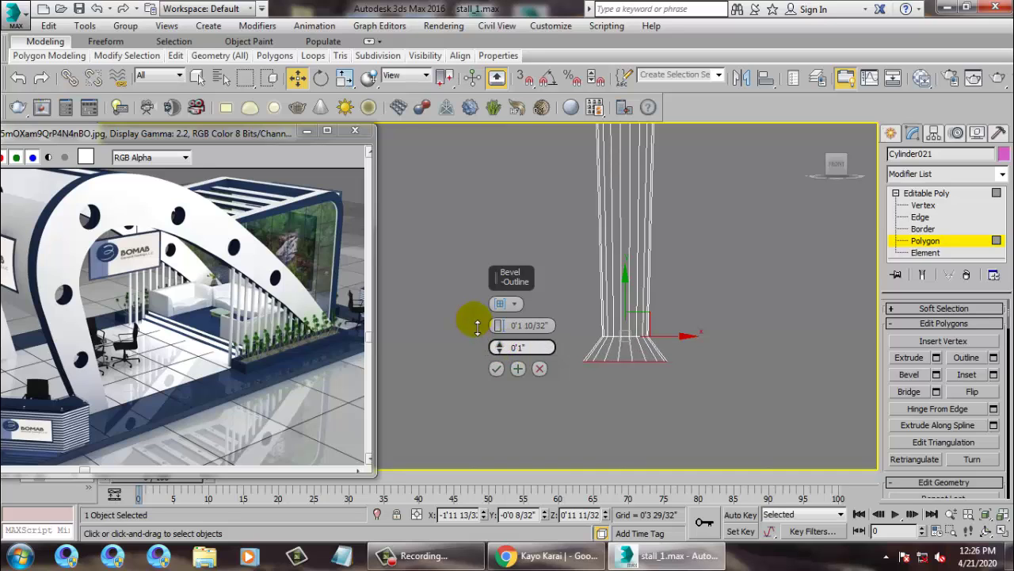
{"action": "left_click", "coordinate": [495, 369]}
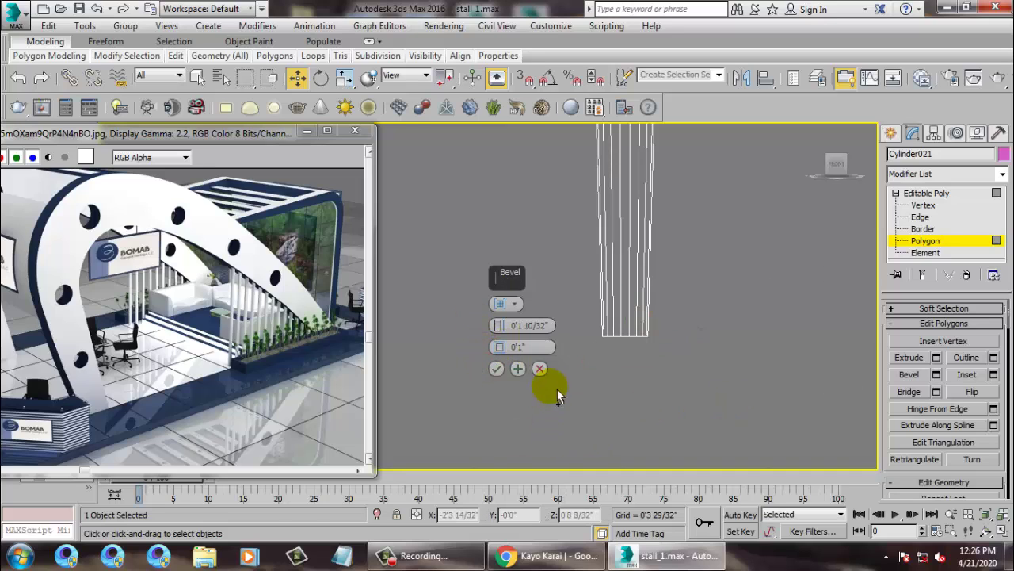
{"action": "left_click", "coordinate": [500, 368]}
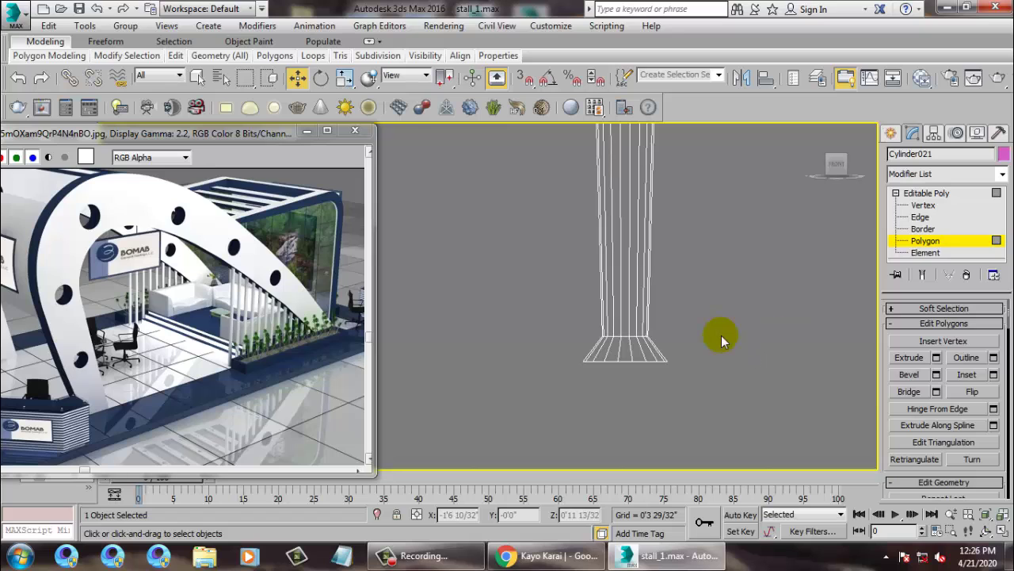
{"action": "scroll", "coordinate": [708, 309], "scroll_direction": "down", "scroll_amount": 5}
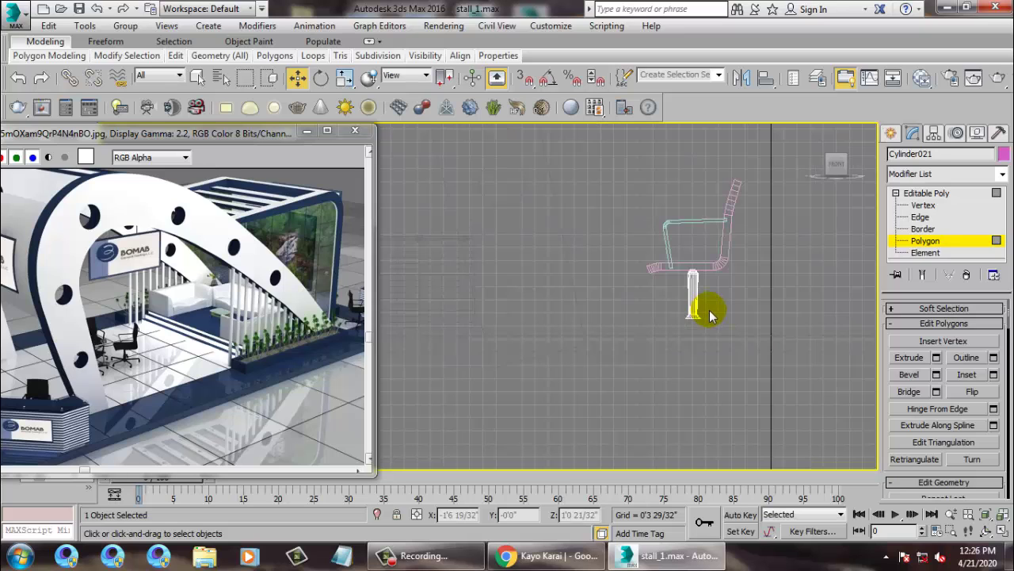
{"action": "left_click", "coordinate": [919, 193]}
{"action": "middle_click_drag", "start_coordinate": [713, 302], "coordinate": [692, 299]}
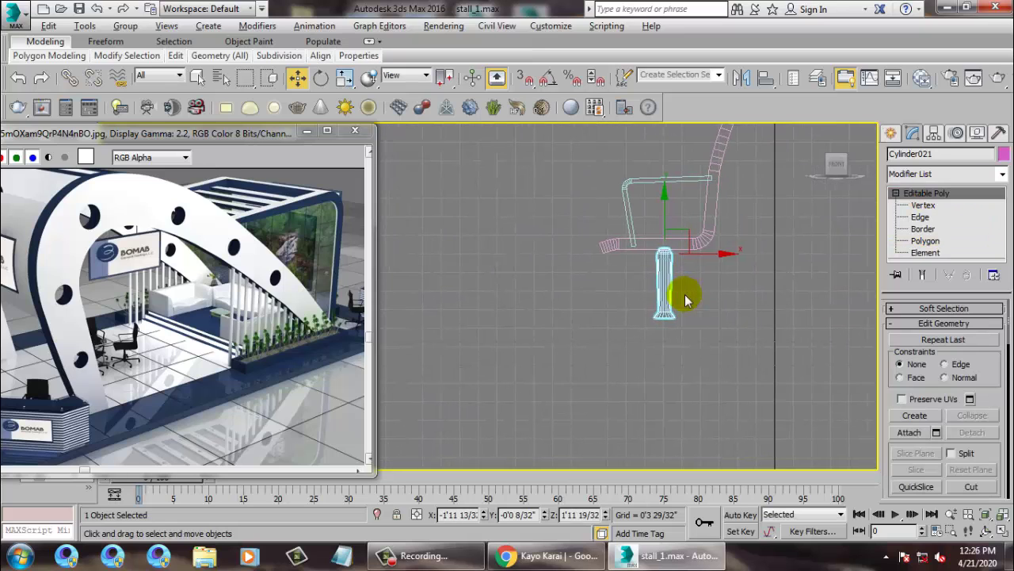
Step: Draw a bent line in the left view from the column's foot, about 1'4" outward and then angled down, as a base leg
{"action": "key", "text": "alt+w"}
{"action": "middle_click", "coordinate": [424, 246]}
{"action": "key", "text": "alt+w"}
{"action": "middle_click_drag", "start_coordinate": [507, 228], "coordinate": [613, 244]}
{"action": "scroll", "coordinate": [606, 246], "scroll_direction": "down", "scroll_amount": 4}
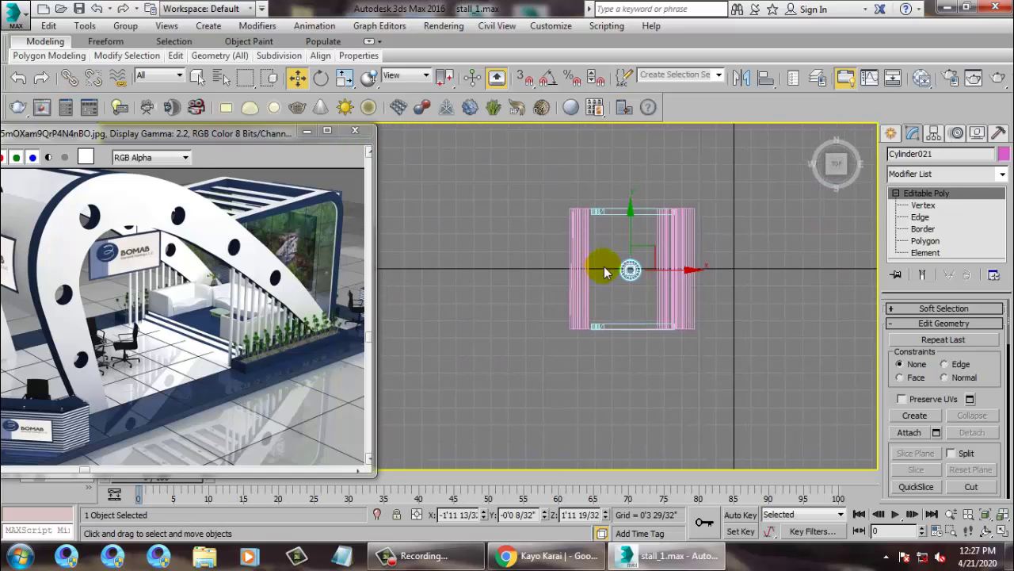
{"action": "left_click", "coordinate": [890, 133]}
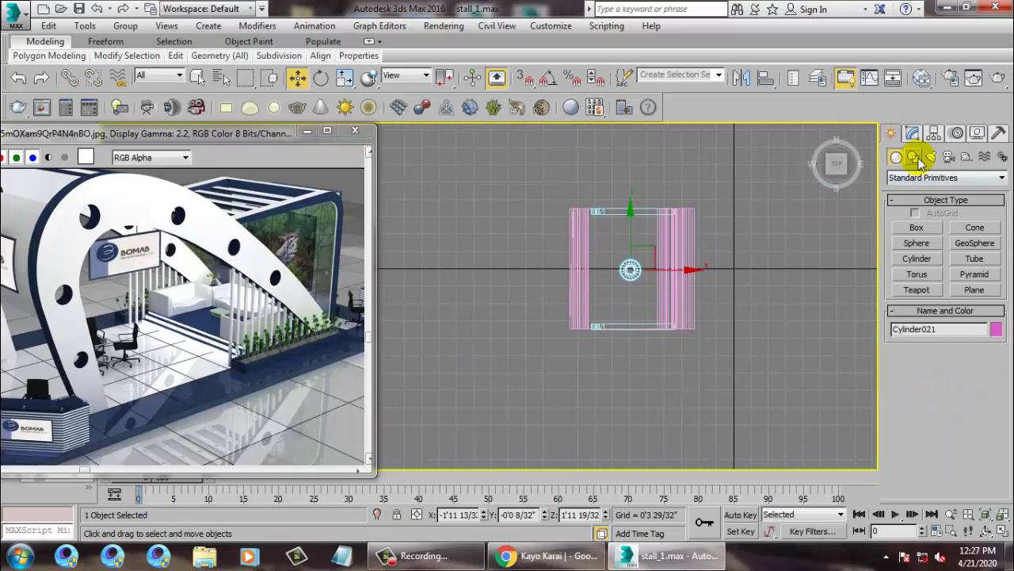
{"action": "left_click", "coordinate": [913, 156]}
{"action": "left_click", "coordinate": [917, 239]}
{"action": "scroll", "coordinate": [602, 285], "scroll_direction": "up", "scroll_amount": 3}
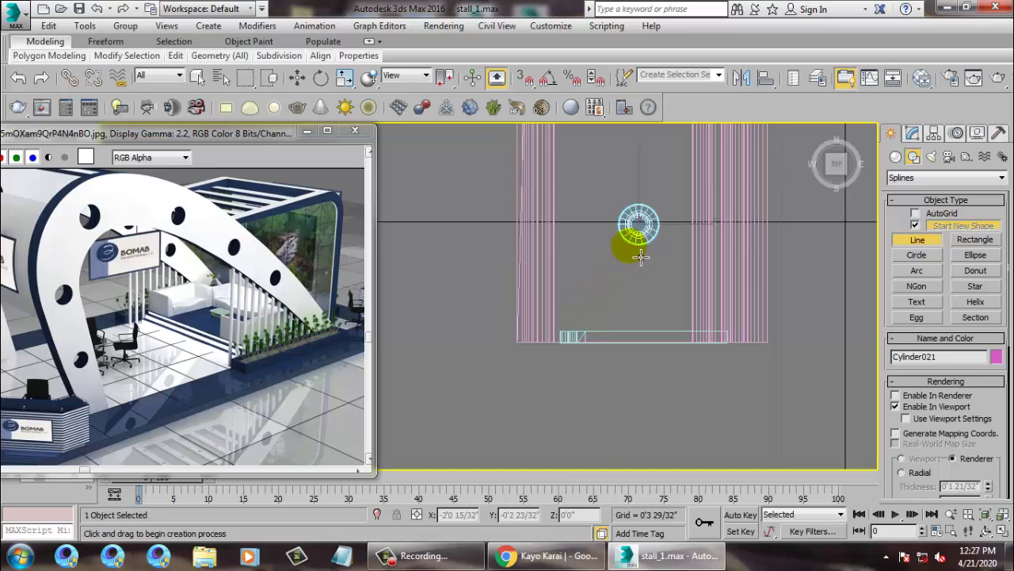
{"action": "key", "text": "alt+w"}
{"action": "middle_click_drag", "start_coordinate": [759, 176], "coordinate": [723, 197]}
{"action": "middle_click", "coordinate": [429, 435]}
{"action": "key", "text": "alt+w"}
{"action": "scroll", "coordinate": [564, 361], "scroll_direction": "up", "scroll_amount": 3}
{"action": "middle_click_drag", "start_coordinate": [572, 339], "coordinate": [417, 310]}
{"action": "scroll", "coordinate": [527, 309], "scroll_direction": "up", "scroll_amount": 3}
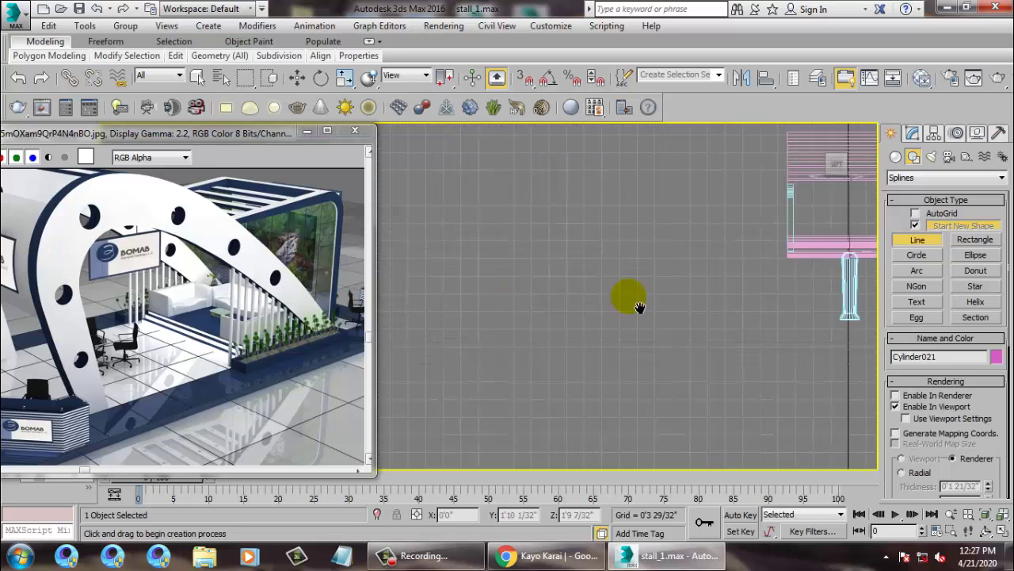
{"action": "middle_click_drag", "start_coordinate": [640, 306], "coordinate": [408, 316]}
{"action": "middle_click_drag", "start_coordinate": [767, 297], "coordinate": [659, 293]}
{"action": "middle_click_drag", "start_coordinate": [555, 353], "coordinate": [627, 319]}
{"action": "scroll", "coordinate": [608, 313], "scroll_direction": "up", "scroll_amount": 3}
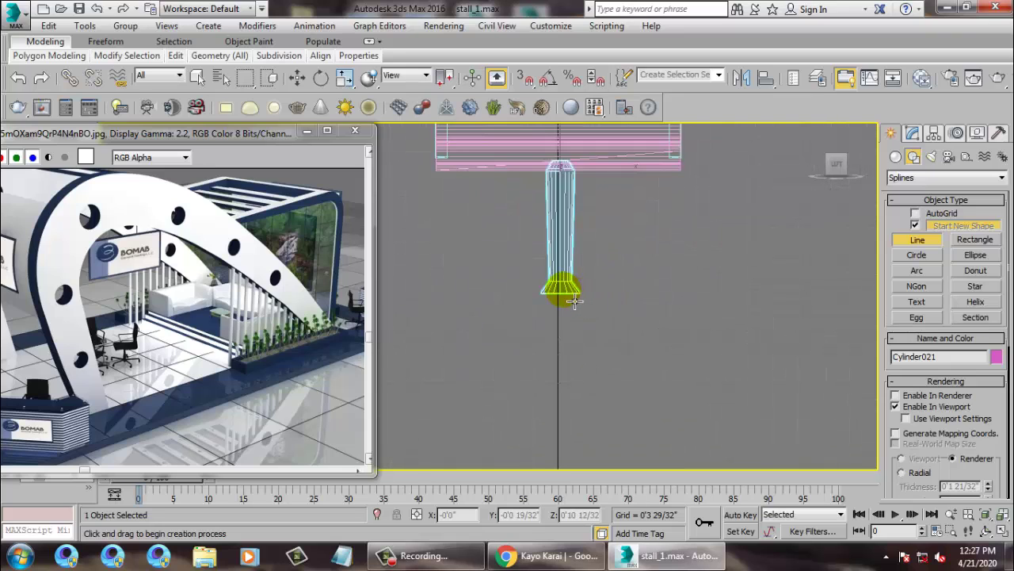
{"action": "left_click_drag", "start_coordinate": [564, 290], "coordinate": [710, 297]}
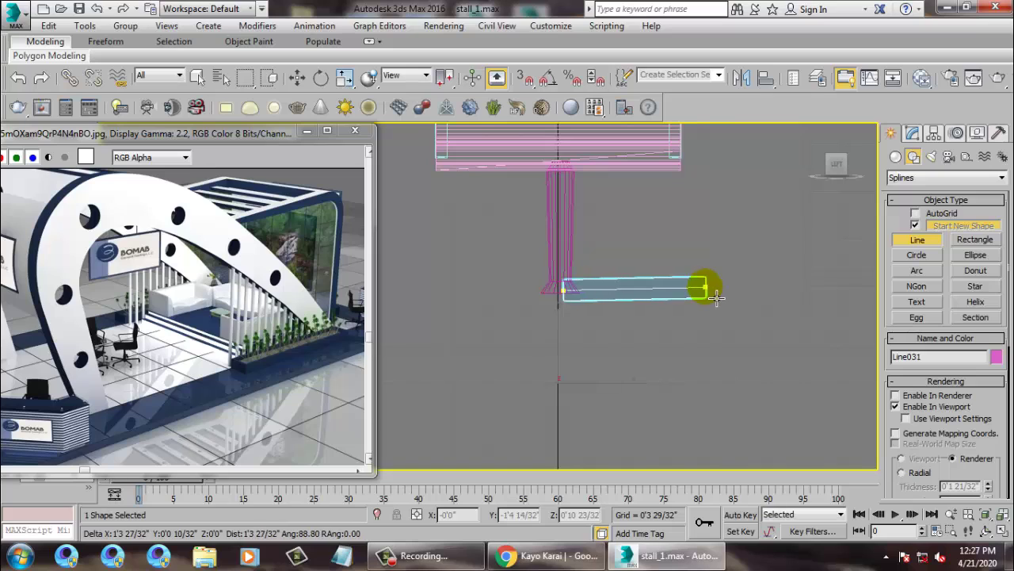
{"action": "left_click", "coordinate": [708, 280]}
{"action": "left_click", "coordinate": [716, 319]}
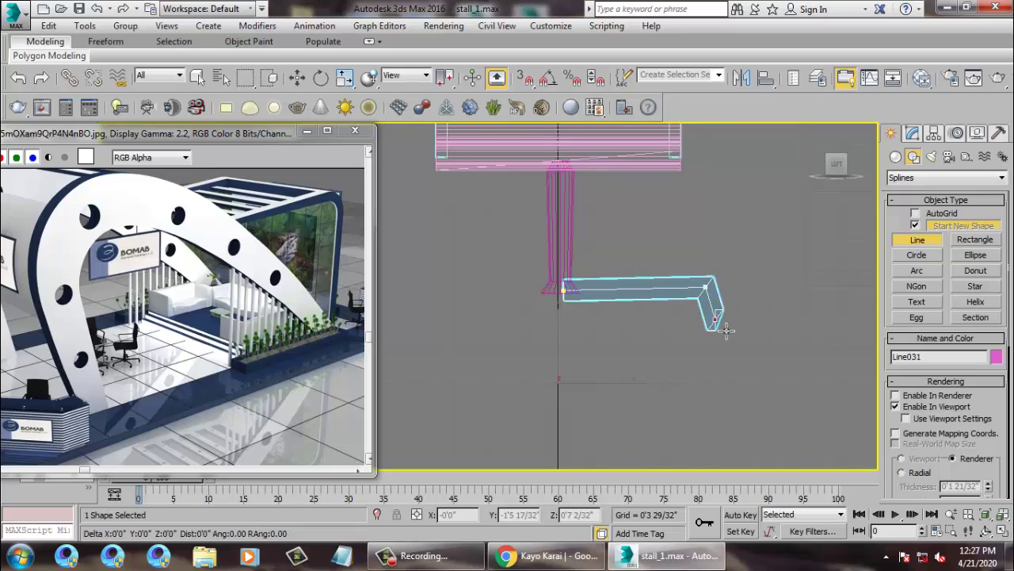
{"action": "right_click", "coordinate": [716, 319]}
{"action": "right_click", "coordinate": [715, 319]}
Step: Set the base leg's rectangular rendering width to 0'0 31/32"
{"action": "left_click", "coordinate": [914, 135]}
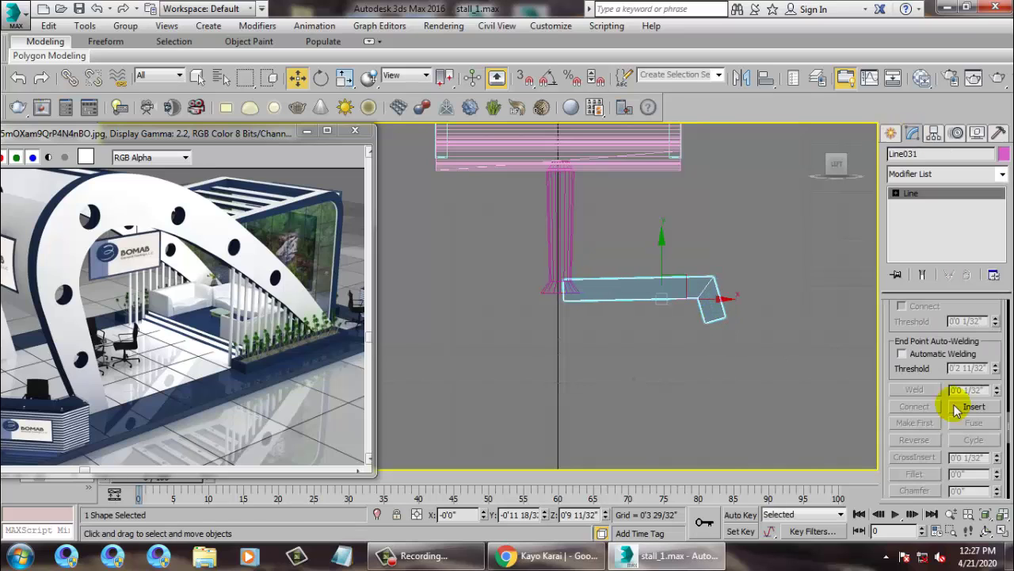
{"action": "scroll", "coordinate": [943, 349], "scroll_direction": "down", "scroll_amount": 3}
{"action": "left_click_drag", "start_coordinate": [915, 329], "coordinate": [913, 511]}
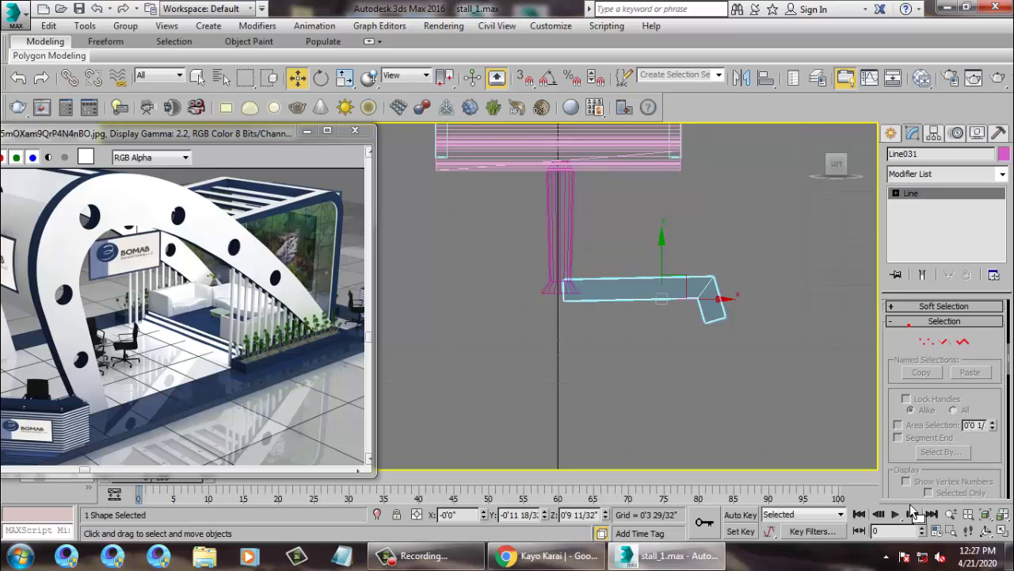
{"action": "left_click_drag", "start_coordinate": [1006, 357], "coordinate": [1008, 322]}
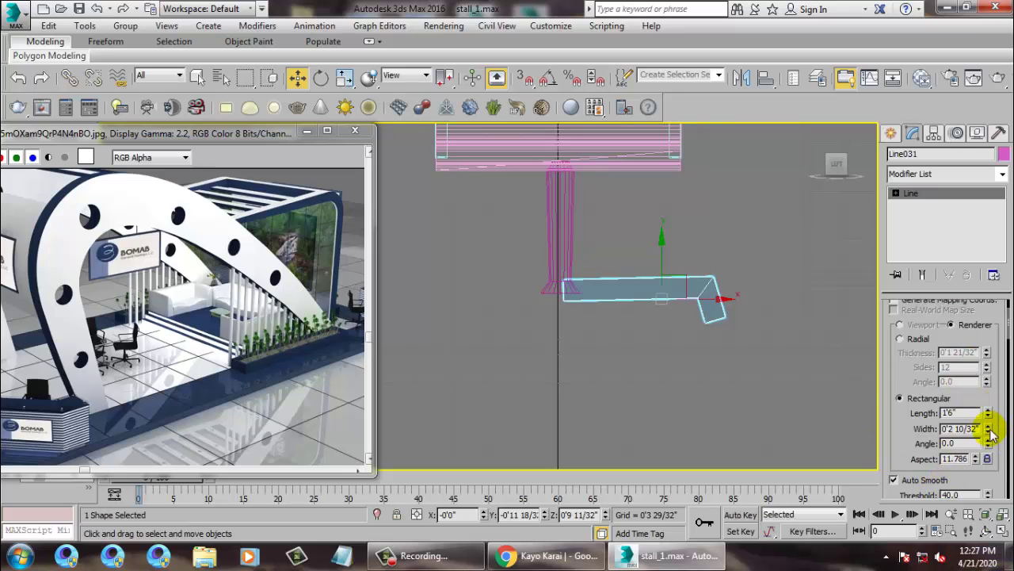
{"action": "left_click_drag", "start_coordinate": [989, 431], "coordinate": [989, 439]}
Step: Reduce the base leg's rectangular rendering length to 0'2 15/32"
{"action": "key", "text": "alt+w"}
{"action": "right_click", "coordinate": [835, 428]}
{"action": "key", "text": "alt+w"}
{"action": "scroll", "coordinate": [730, 369], "scroll_direction": "down", "scroll_amount": 5}
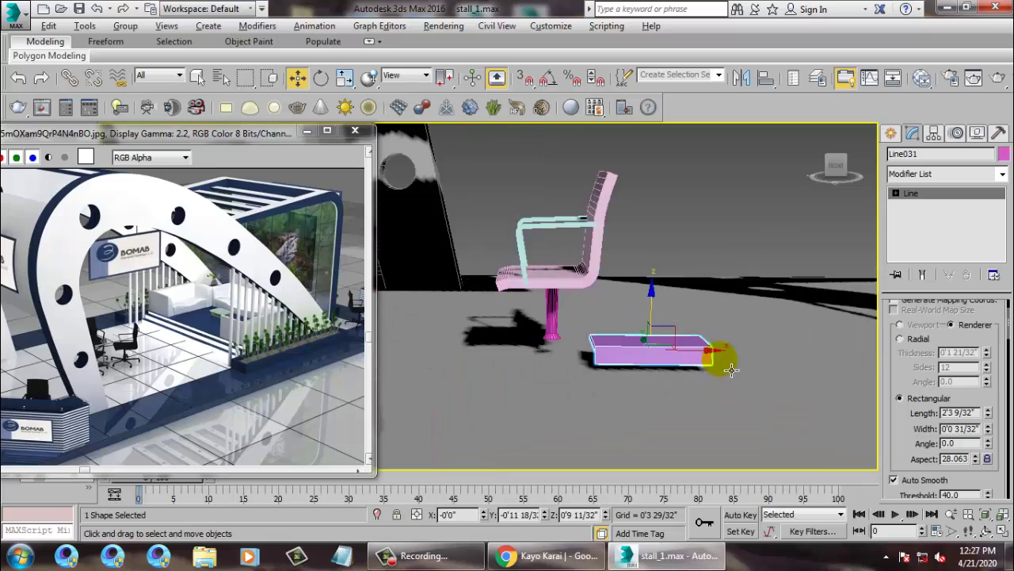
{"action": "middle_click_drag", "start_coordinate": [730, 370], "coordinate": [825, 402], "text": "alt"}
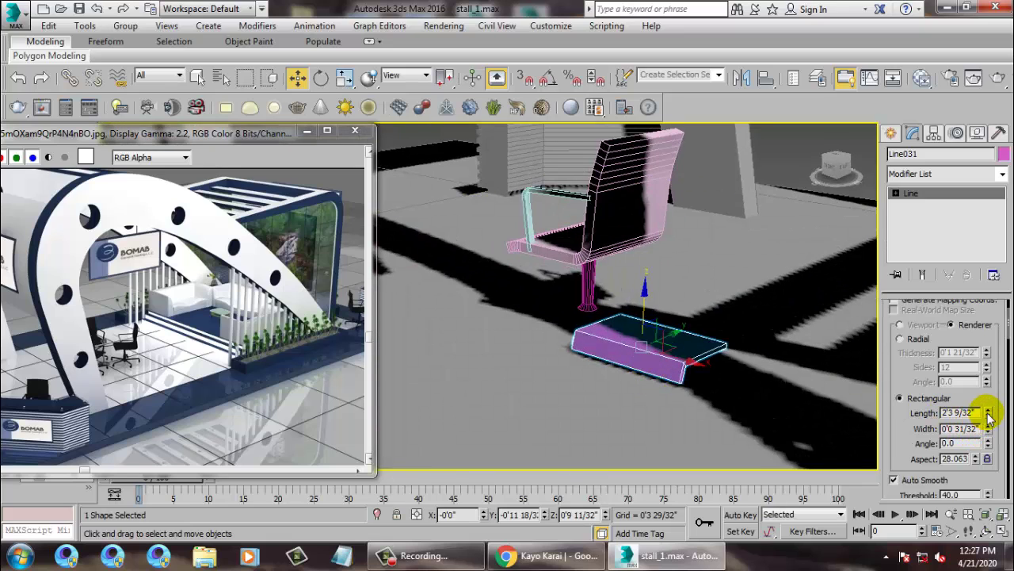
{"action": "left_click_drag", "start_coordinate": [991, 444], "coordinate": [1005, 495]}
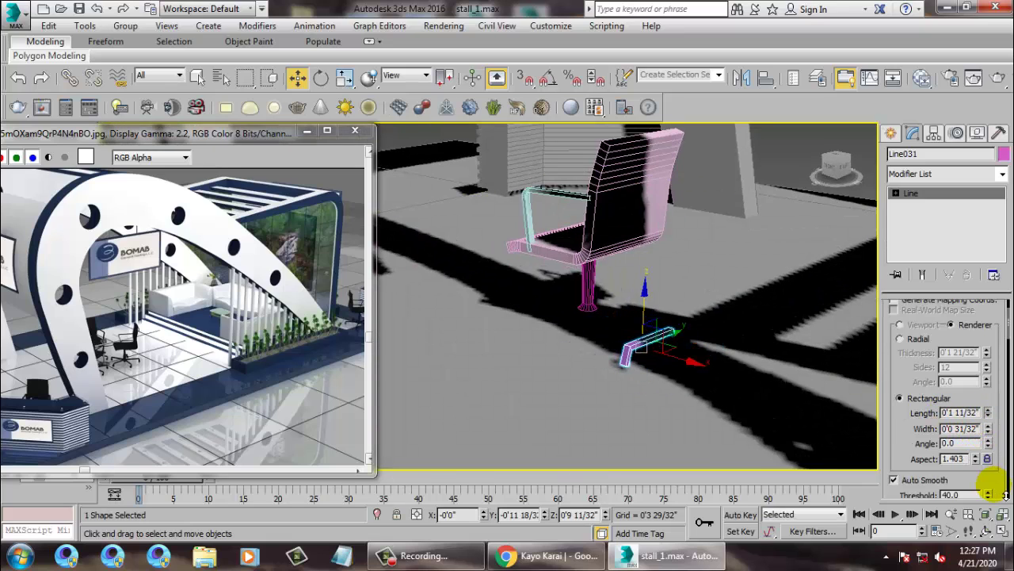
{"action": "left_click", "coordinate": [989, 414]}
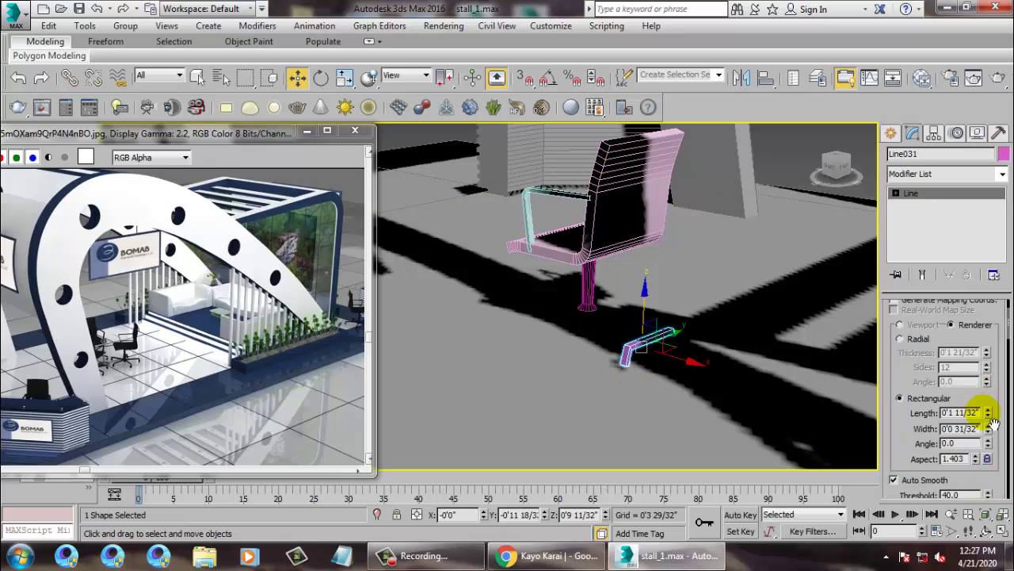
{"action": "left_click_drag", "start_coordinate": [998, 412], "coordinate": [969, 346]}
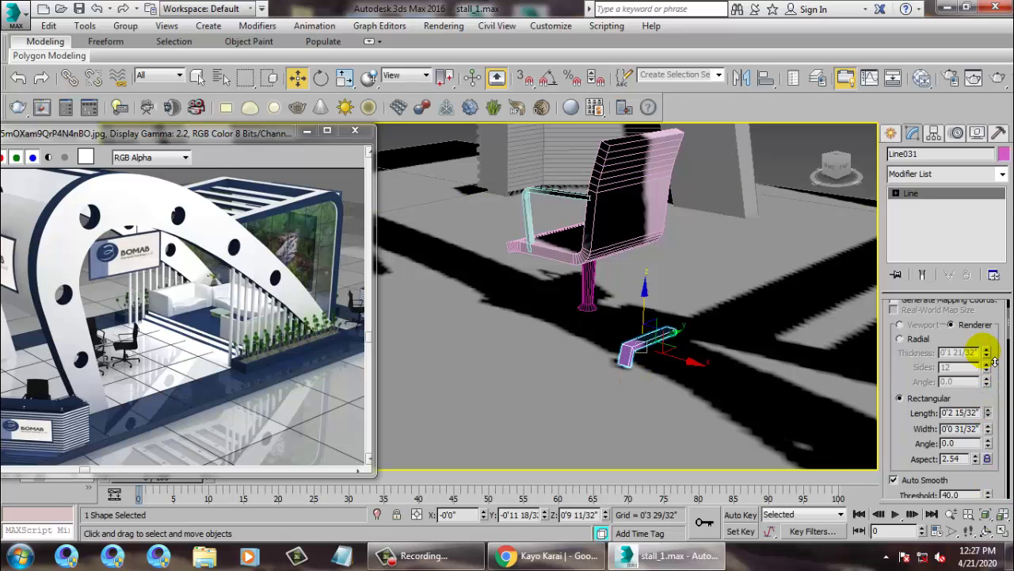
Step: Set the base leg's rectangular rendering length to 0'1 20/32" so it appears slimmer in the top view
{"action": "left_click_drag", "start_coordinate": [699, 378], "coordinate": [614, 363]}
{"action": "key", "text": "z"}
{"action": "key", "text": "alt+w"}
{"action": "middle_click", "coordinate": [422, 279]}
{"action": "key", "text": "alt+w"}
{"action": "key", "text": "z"}
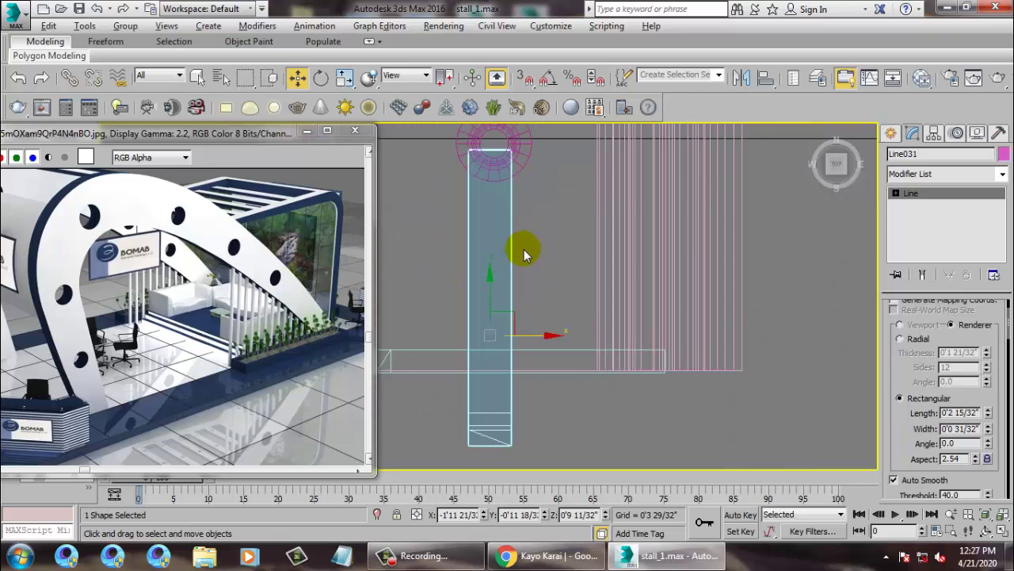
{"action": "scroll", "coordinate": [575, 264], "scroll_direction": "down", "scroll_amount": 4}
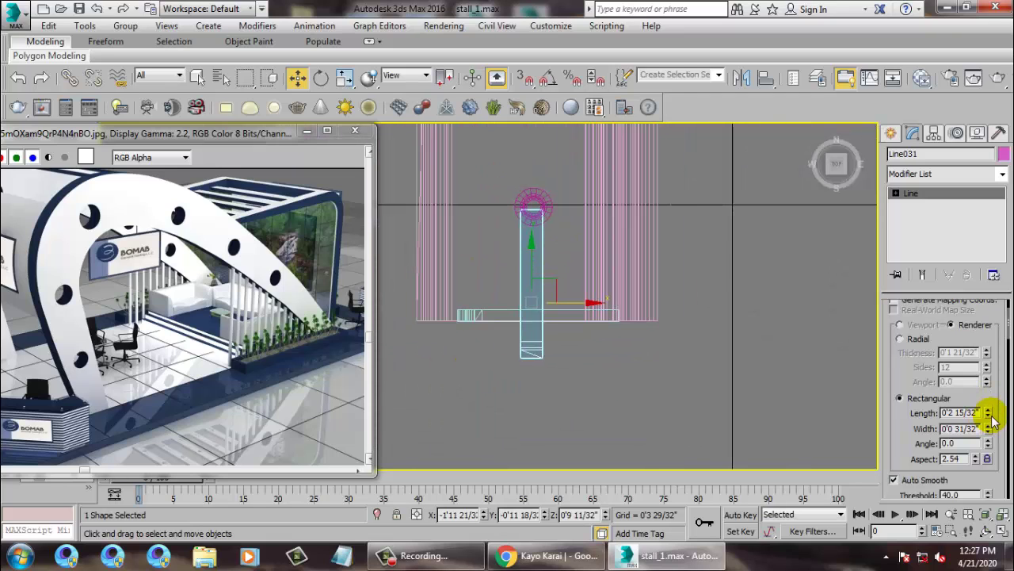
{"action": "left_click_drag", "start_coordinate": [993, 420], "coordinate": [993, 448]}
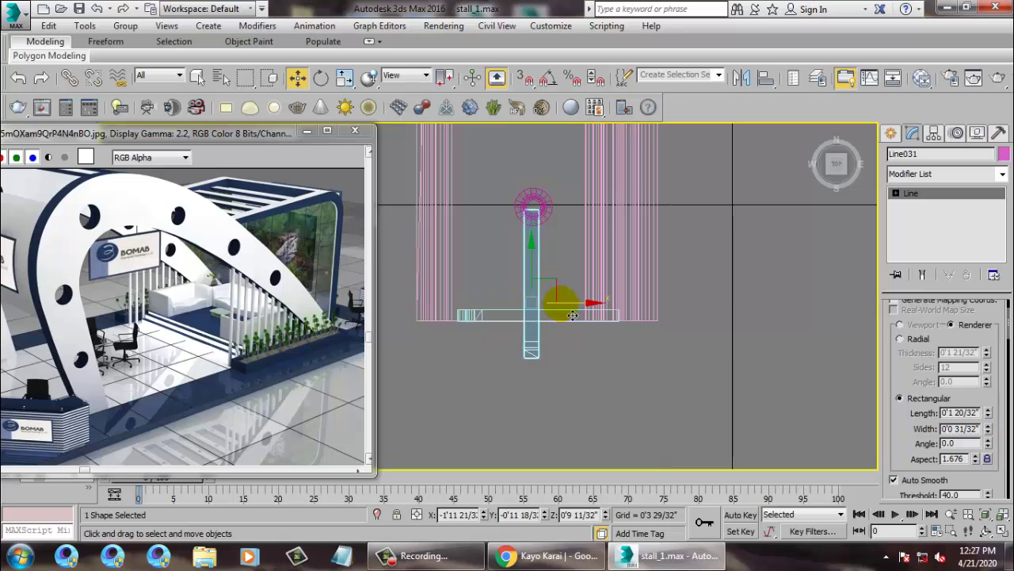
Step: Align the base leg with the chair column in the top view and move its pivot to the column's centre
{"action": "left_click_drag", "start_coordinate": [572, 316], "coordinate": [550, 272]}
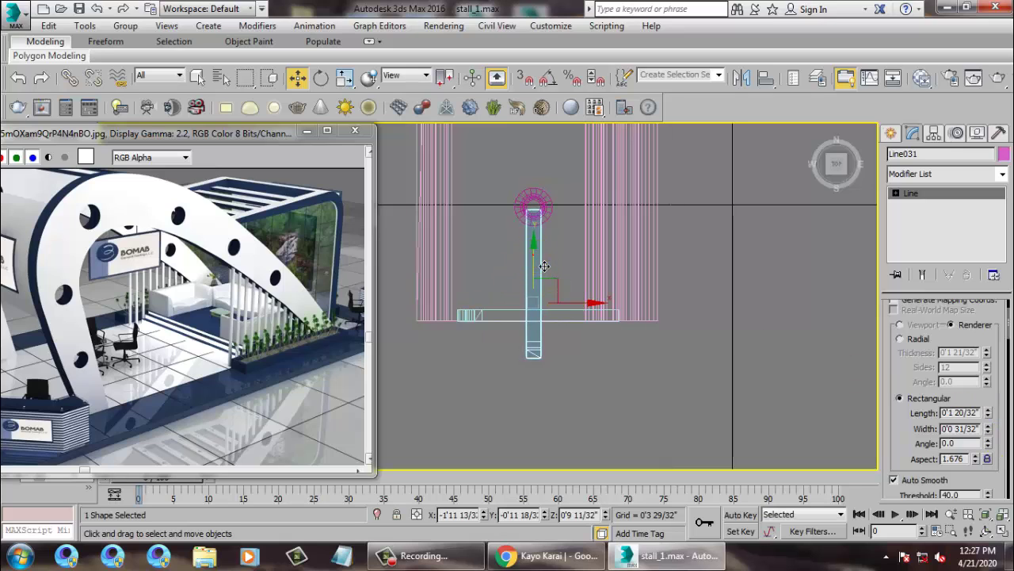
{"action": "scroll", "coordinate": [545, 254], "scroll_direction": "up", "scroll_amount": 3}
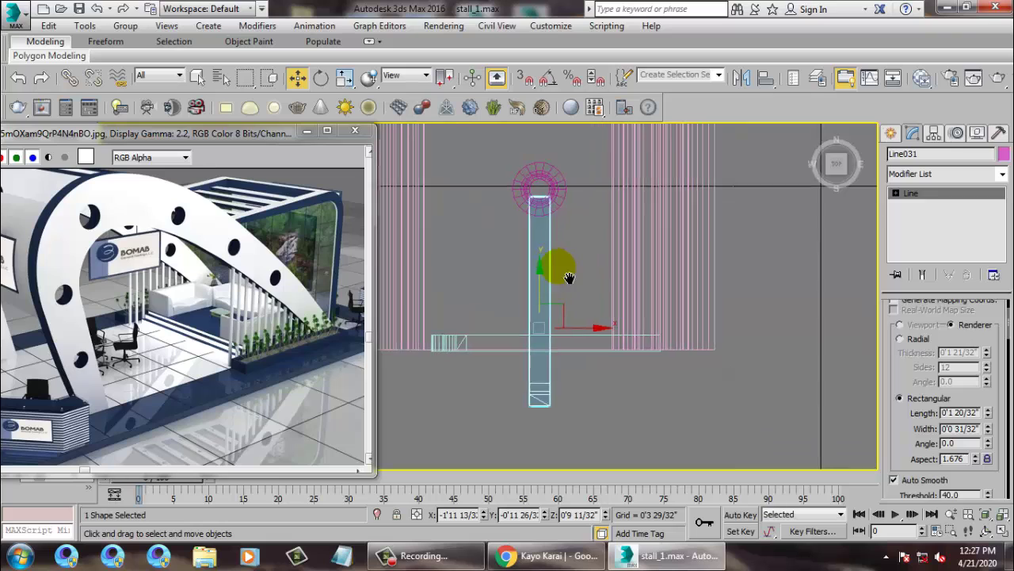
{"action": "scroll", "coordinate": [554, 293], "scroll_direction": "up", "scroll_amount": 3}
{"action": "left_click", "coordinate": [935, 133]}
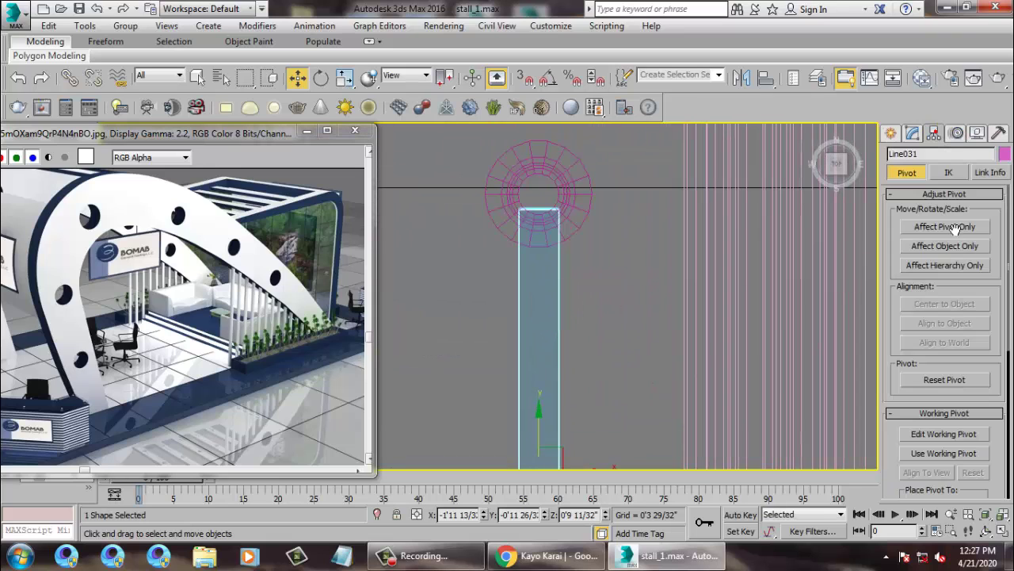
{"action": "left_click_drag", "start_coordinate": [577, 383], "coordinate": [577, 169]}
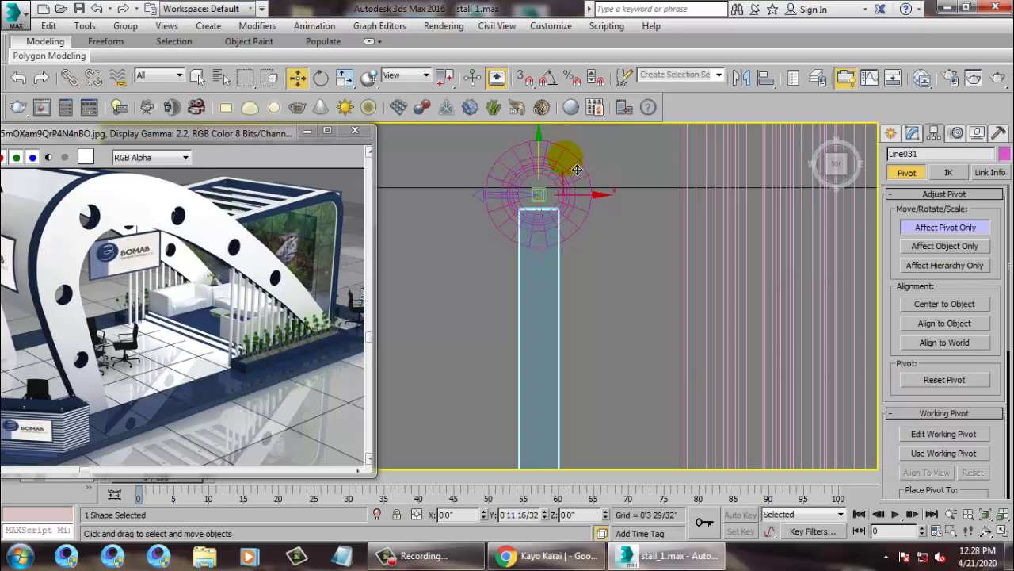
{"action": "left_click", "coordinate": [919, 227]}
Step: Rotate-clone the base leg around the column in the top view by about 85 degrees, making three copies
{"action": "scroll", "coordinate": [561, 289], "scroll_direction": "down", "scroll_amount": 5}
{"action": "key", "text": "e"}
{"action": "middle_click_drag", "start_coordinate": [592, 296], "coordinate": [594, 305]}
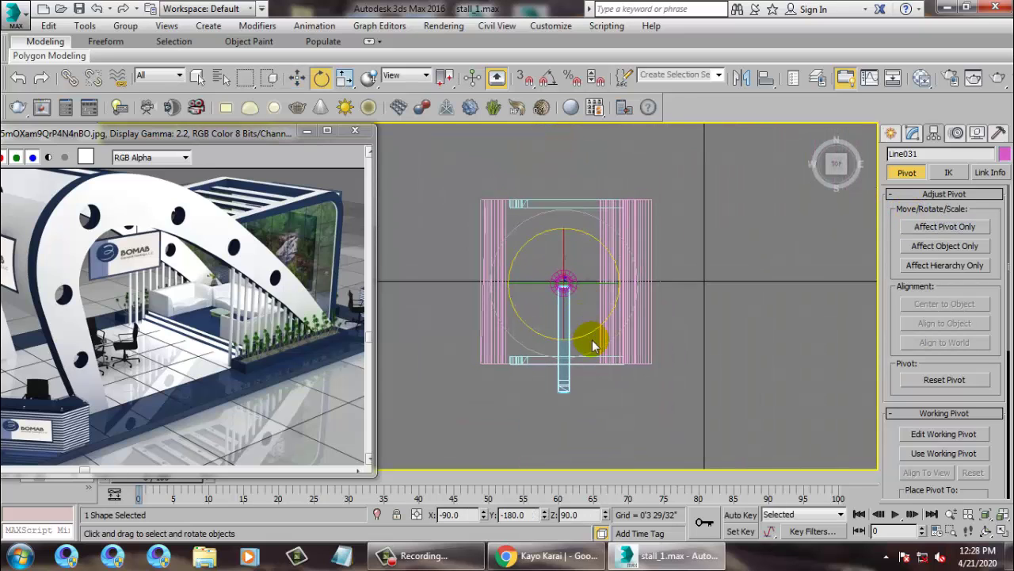
{"action": "mouse_move", "coordinate": [607, 365]}
{"action": "left_mouse_down"}
{"action": "mouse_move", "coordinate": [709, 311]}
{"action": "mouse_move", "coordinate": [713, 287]}
{"action": "mouse_move", "coordinate": [723, 310]}
{"action": "left_mouse_up"}
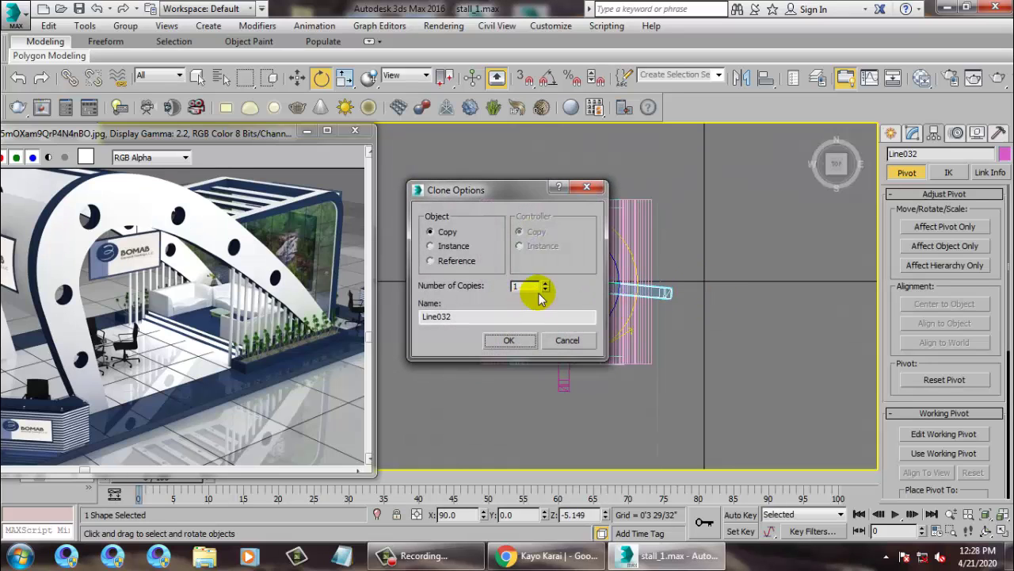
{"action": "left_click", "coordinate": [509, 340]}
Step: Examine the four base legs around the column in the perspective, front and top views
{"action": "key", "text": "alt+w"}
{"action": "key", "text": "alt+w"}
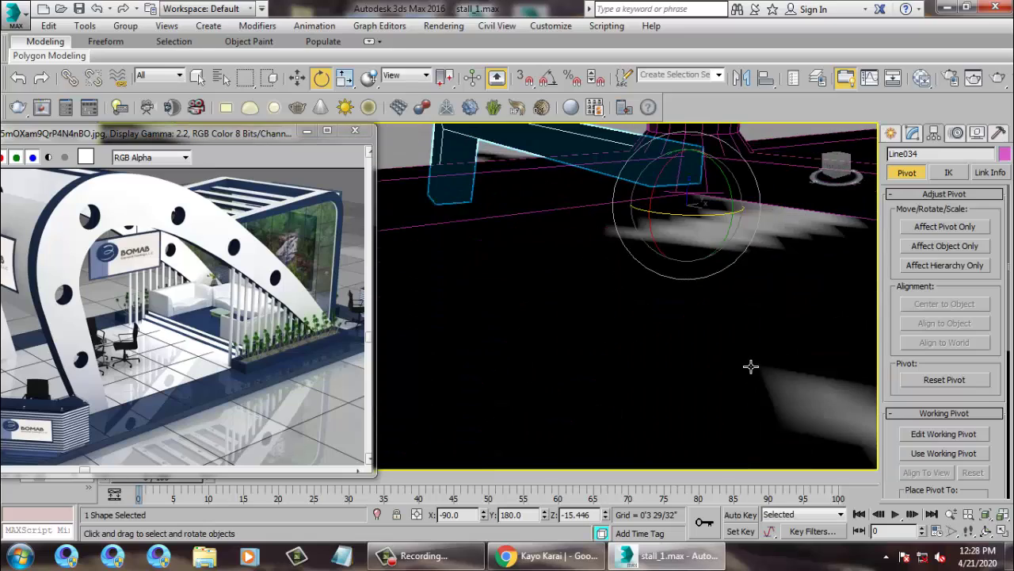
{"action": "scroll", "coordinate": [713, 357], "scroll_direction": "down", "scroll_amount": 10}
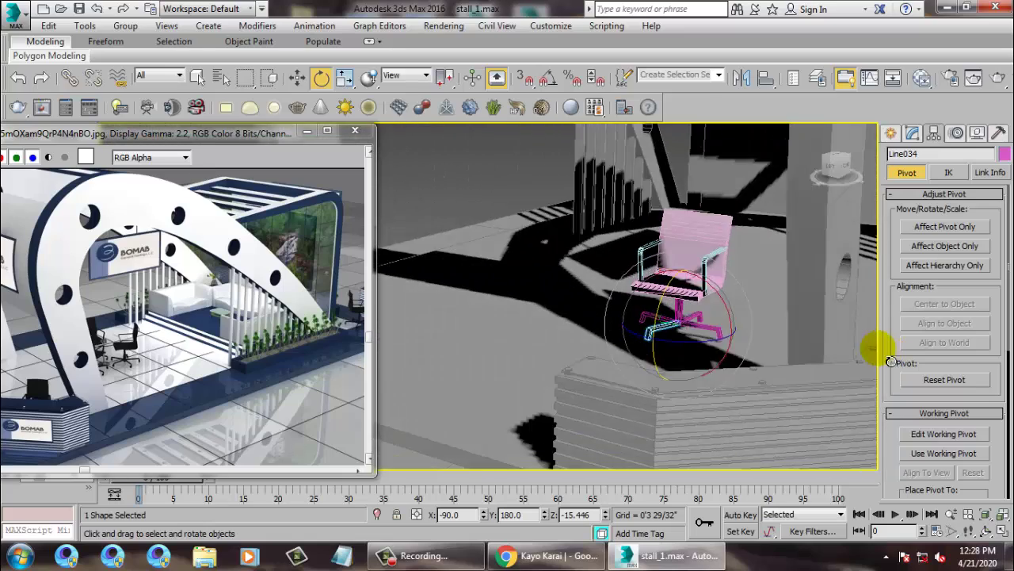
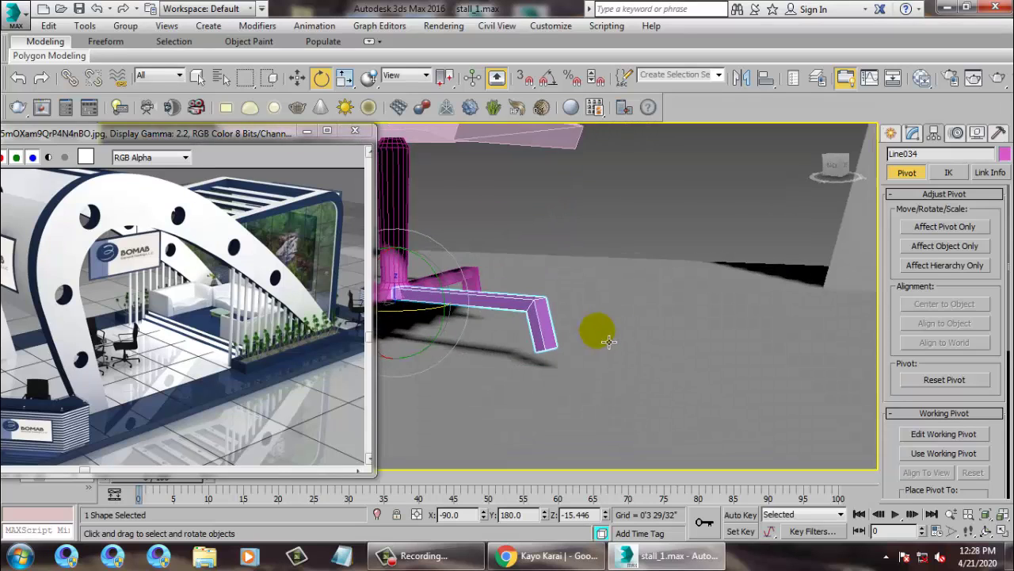
{"action": "key", "text": "alt+w"}
{"action": "middle_click_drag", "start_coordinate": [672, 265], "coordinate": [725, 243]}
{"action": "key", "text": "alt+w"}
{"action": "scroll", "coordinate": [702, 233], "scroll_direction": "up", "scroll_amount": 4}
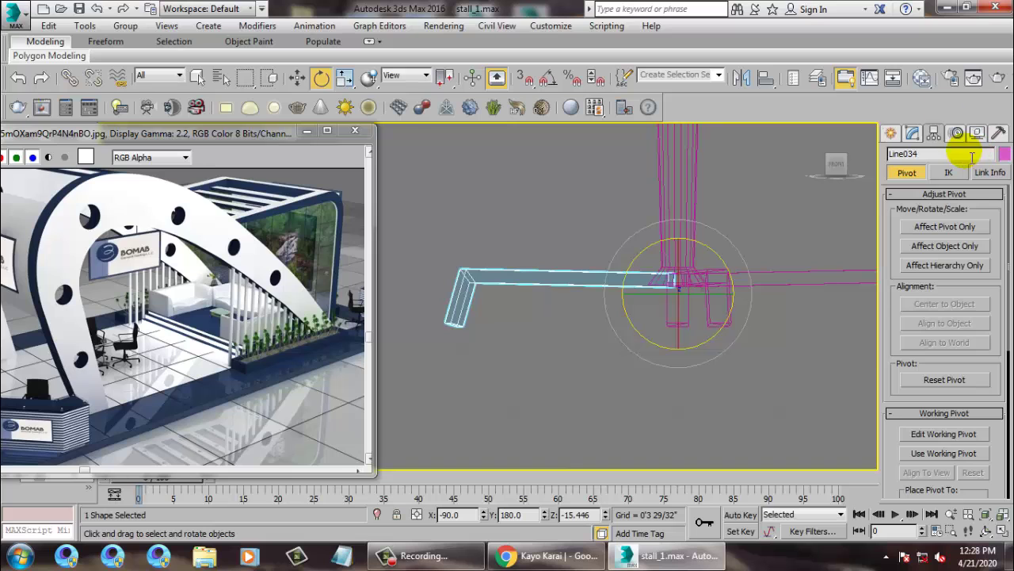
{"action": "left_click", "coordinate": [872, 132]}
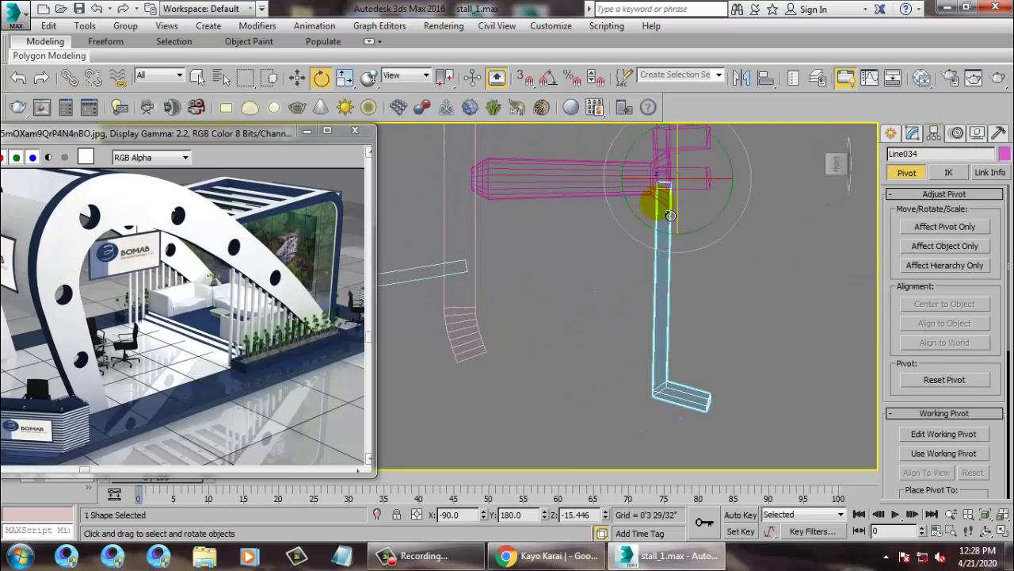
{"action": "key", "text": "t"}
{"action": "middle_click_drag", "start_coordinate": [485, 345], "coordinate": [584, 329]}
{"action": "key", "text": "f"}
{"action": "middle_click_drag", "start_coordinate": [777, 315], "coordinate": [757, 308]}
Step: Draw a half-circle arc in the front view just below the chair's base legs
{"action": "left_click", "coordinate": [892, 134]}
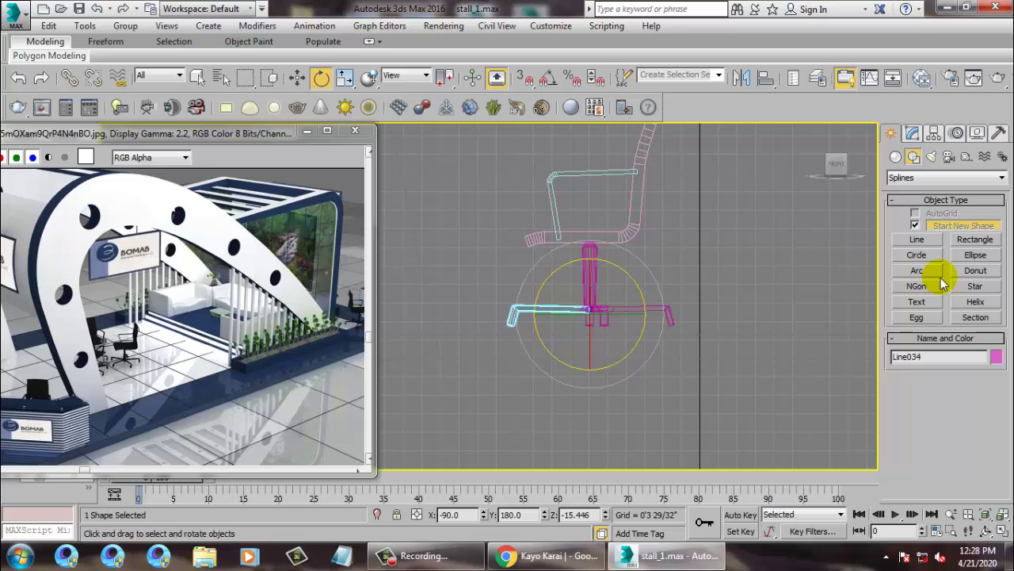
{"action": "left_click", "coordinate": [917, 270]}
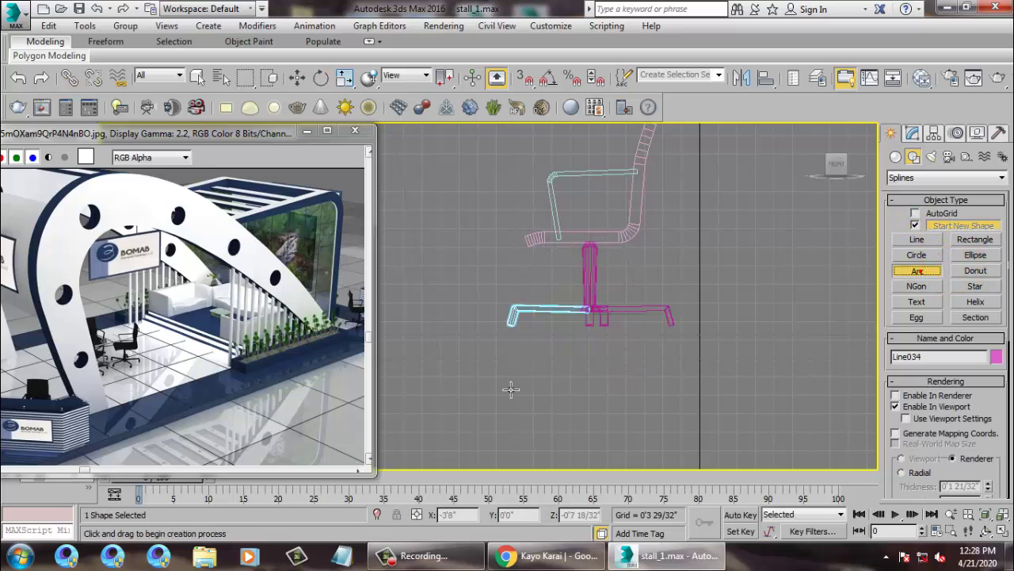
{"action": "scroll", "coordinate": [561, 370], "scroll_direction": "up", "scroll_amount": 5}
{"action": "left_click_drag", "start_coordinate": [585, 366], "coordinate": [669, 371]}
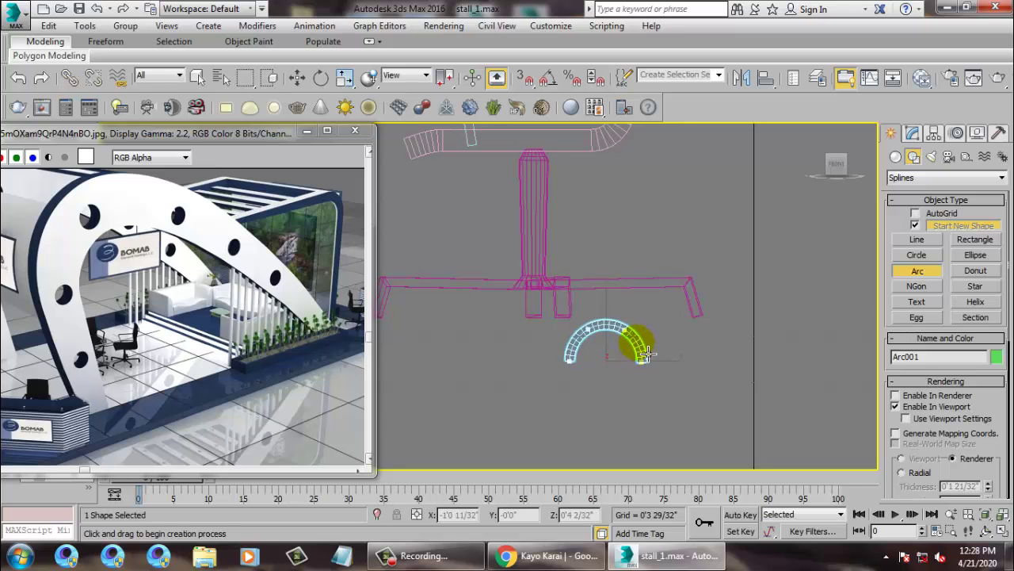
Step: Move the arc away from the column along the Y axis to about 1'1 19/32" in the perspective view
{"action": "key", "text": "w"}
{"action": "key", "text": "alt+w"}
{"action": "middle_click", "coordinate": [772, 400]}
{"action": "key", "text": "z"}
{"action": "key", "text": "alt+w"}
{"action": "scroll", "coordinate": [707, 367], "scroll_direction": "down", "scroll_amount": 4}
{"action": "middle_click_drag", "start_coordinate": [707, 367], "coordinate": [830, 358], "text": "alt"}
{"action": "left_click_drag", "start_coordinate": [635, 394], "coordinate": [512, 414]}
{"action": "middle_click_drag", "start_coordinate": [512, 414], "coordinate": [600, 387], "text": "alt"}
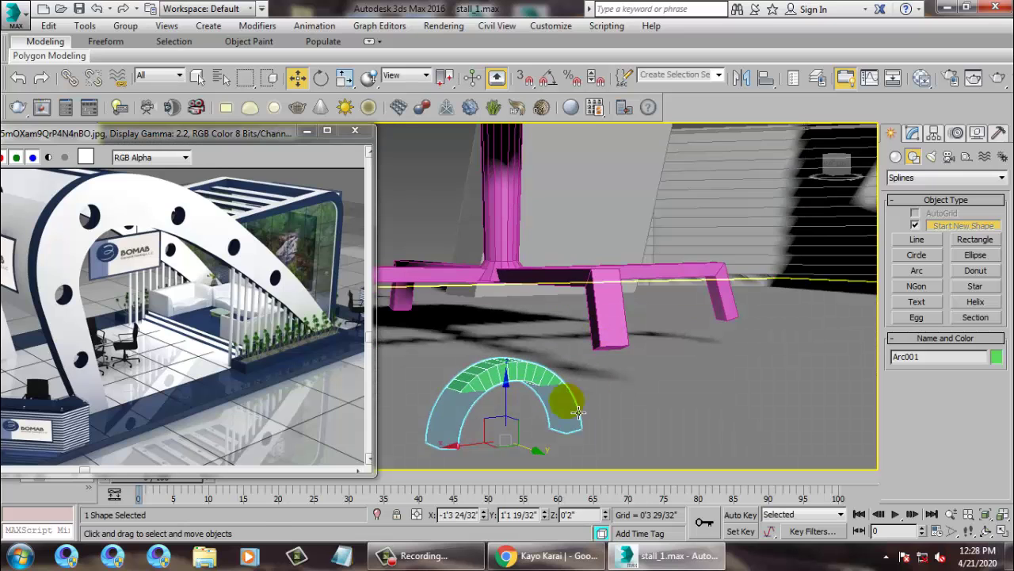
Step: Scale the arc uniformly to about 52 percent and frame it in the front view
{"action": "key", "text": "r"}
{"action": "left_click_drag", "start_coordinate": [511, 432], "coordinate": [553, 500]}
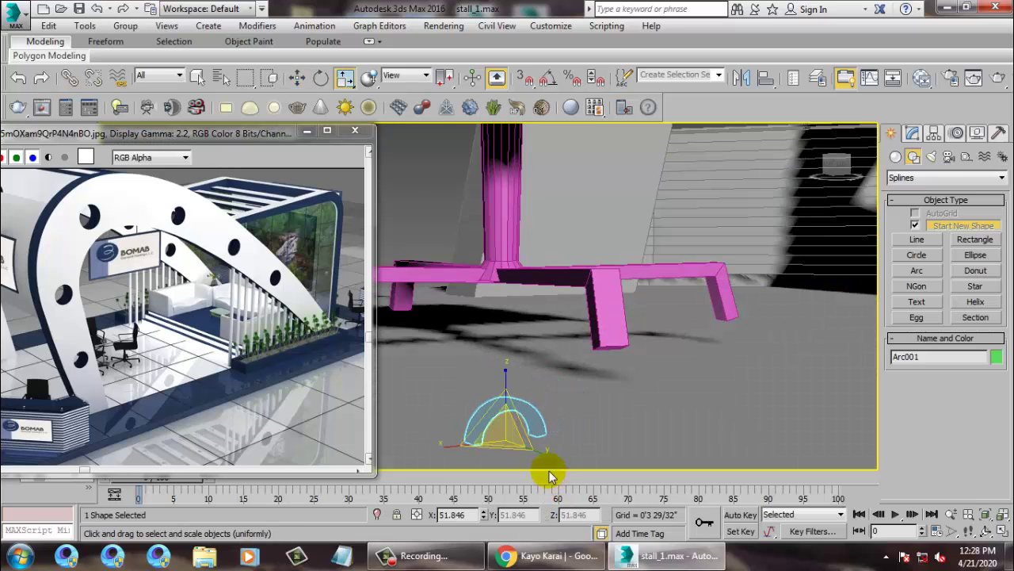
{"action": "middle_click_drag", "start_coordinate": [582, 297], "coordinate": [588, 341], "text": "alt"}
{"action": "key", "text": "w"}
{"action": "key", "text": "alt+w"}
{"action": "middle_click", "coordinate": [727, 237]}
{"action": "key", "text": "z"}
{"action": "key", "text": "alt+w"}
{"action": "middle_click_drag", "start_coordinate": [688, 242], "coordinate": [755, 211]}
{"action": "scroll", "coordinate": [757, 210], "scroll_direction": "down", "scroll_amount": 6}
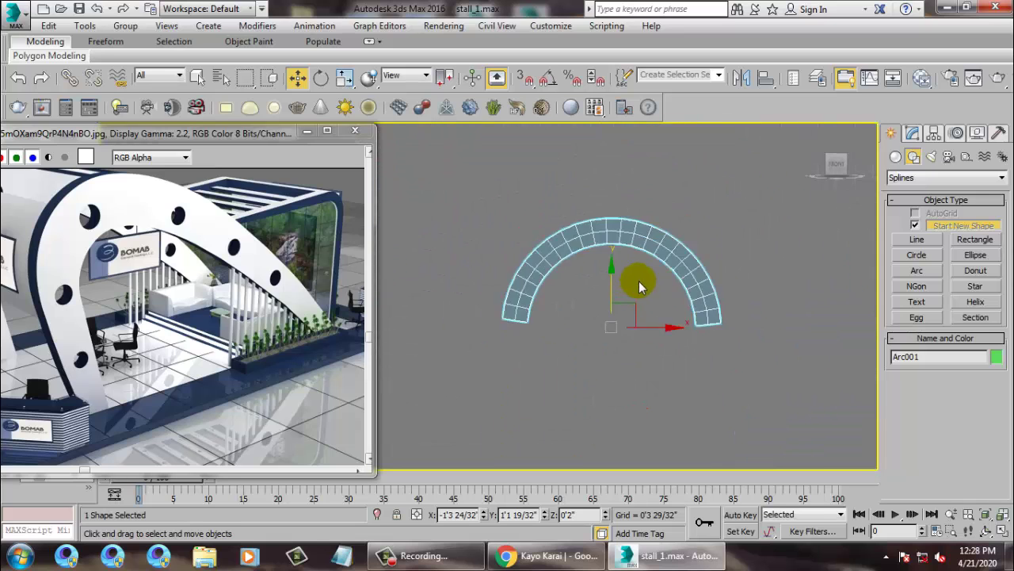
Step: Raise the arc along the Z axis to about 0'6 17/32" in the perspective view
{"action": "left_click", "coordinate": [914, 134]}
{"action": "key", "text": "alt+w"}
{"action": "middle_click", "coordinate": [725, 358]}
{"action": "key", "text": "z"}
{"action": "key", "text": "alt+w"}
{"action": "scroll", "coordinate": [702, 350], "scroll_direction": "down", "scroll_amount": 5}
{"action": "middle_click_drag", "start_coordinate": [732, 372], "coordinate": [658, 341], "text": "alt"}
{"action": "left_click_drag", "start_coordinate": [648, 332], "coordinate": [655, 136]}
{"action": "key", "text": "z"}
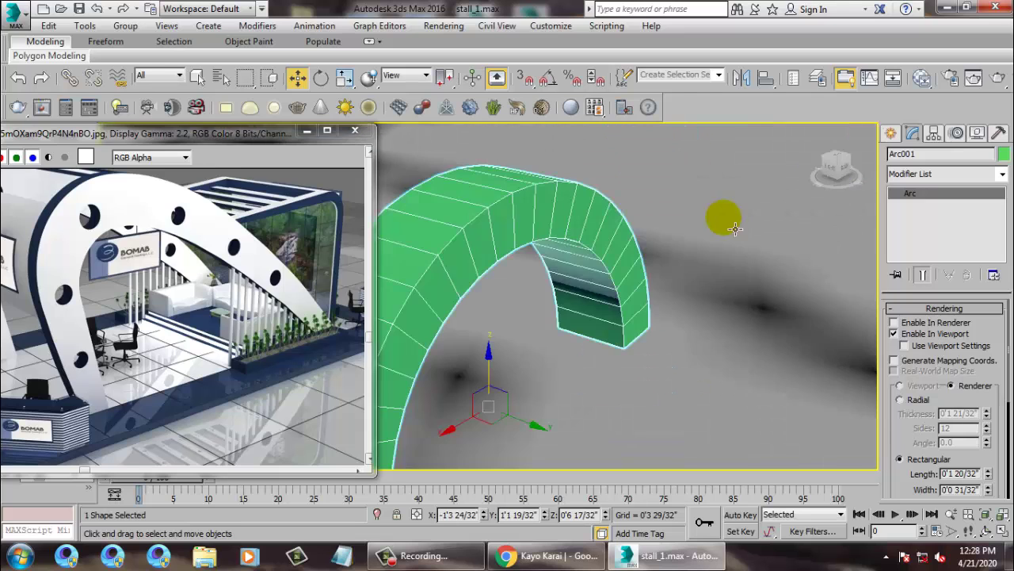
Step: Set the arc's rectangular profile to length 0'3 28/32" and width 0'0 15/32", and widen it slightly along the Y axis
{"action": "middle_click_drag", "start_coordinate": [733, 222], "coordinate": [750, 232], "text": "alt"}
{"action": "scroll", "coordinate": [765, 269], "scroll_direction": "down", "scroll_amount": 4}
{"action": "left_click_drag", "start_coordinate": [987, 474], "coordinate": [988, 517]}
{"action": "scroll", "coordinate": [776, 339], "scroll_direction": "down", "scroll_amount": 4}
{"action": "mouse_move", "coordinate": [776, 340]}
{"action": "middle_mouse_down", "text": "alt"}
{"action": "mouse_move", "coordinate": [693, 331]}
{"action": "mouse_move", "coordinate": [729, 325]}
{"action": "mouse_move", "coordinate": [761, 349]}
{"action": "mouse_move", "coordinate": [804, 334]}
{"action": "mouse_move", "coordinate": [686, 294]}
{"action": "mouse_move", "coordinate": [792, 329]}
{"action": "middle_mouse_up", "text": "alt"}
{"action": "key", "text": "r"}
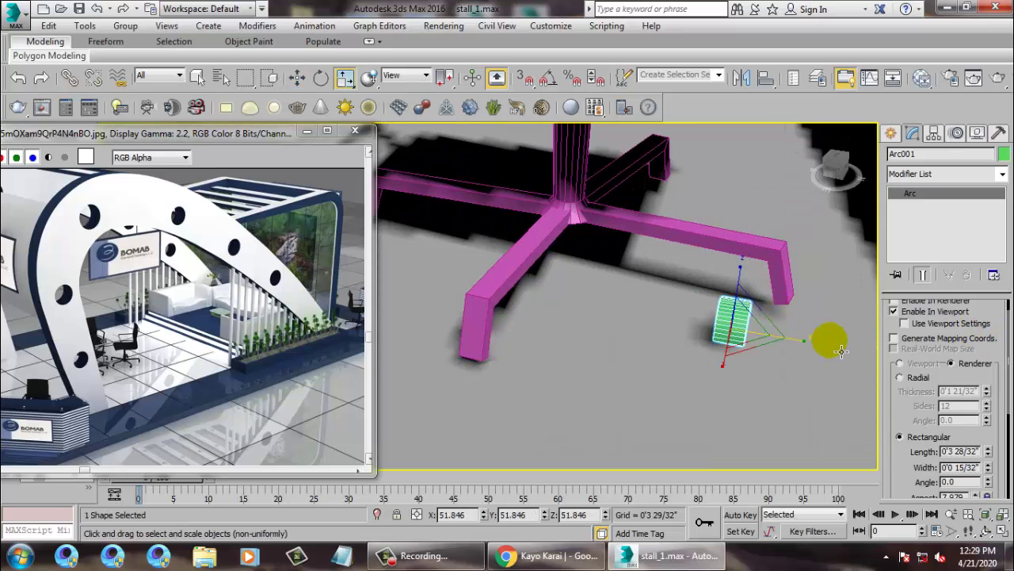
{"action": "mouse_move", "coordinate": [804, 342]}
{"action": "left_mouse_down"}
{"action": "mouse_move", "coordinate": [846, 347]}
{"action": "mouse_move", "coordinate": [819, 345]}
{"action": "left_mouse_up"}
{"action": "key", "text": "w"}
Step: Draw a sphere centred beneath the half-circle arc in the front view
{"action": "key", "text": "alt+w"}
{"action": "right_click", "coordinate": [709, 191]}
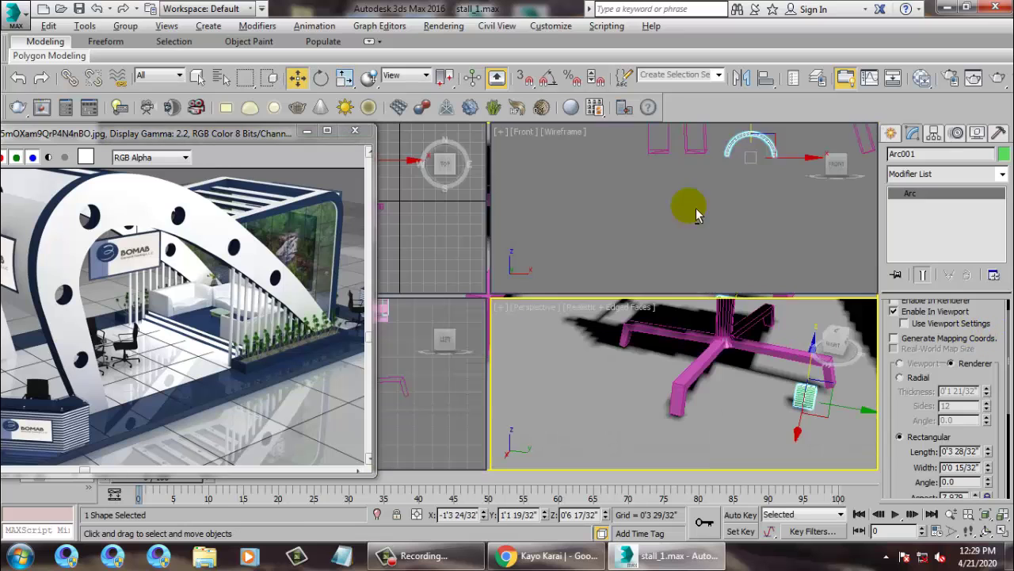
{"action": "key", "text": "alt+w"}
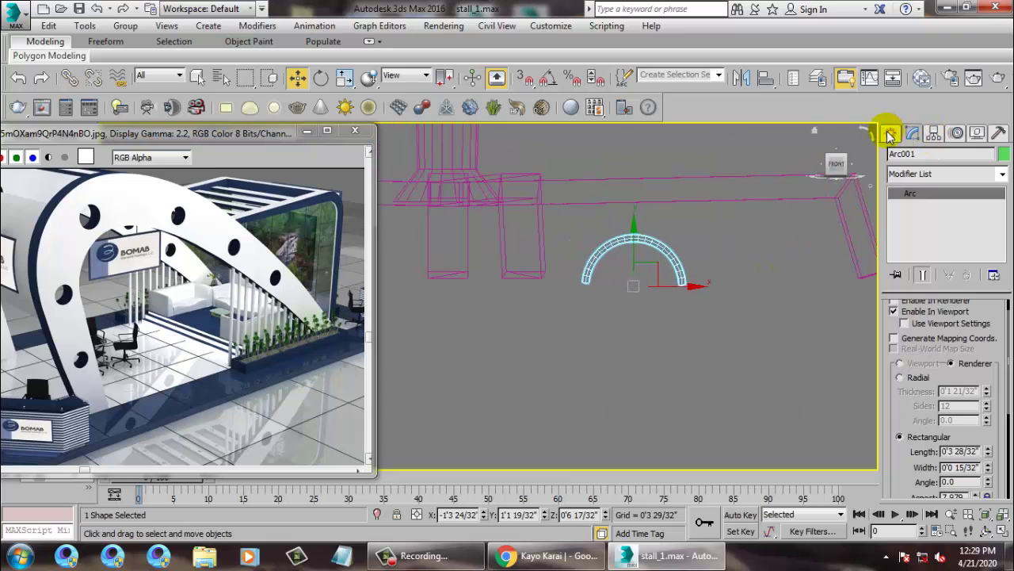
{"action": "left_click", "coordinate": [890, 134]}
{"action": "left_click", "coordinate": [895, 158]}
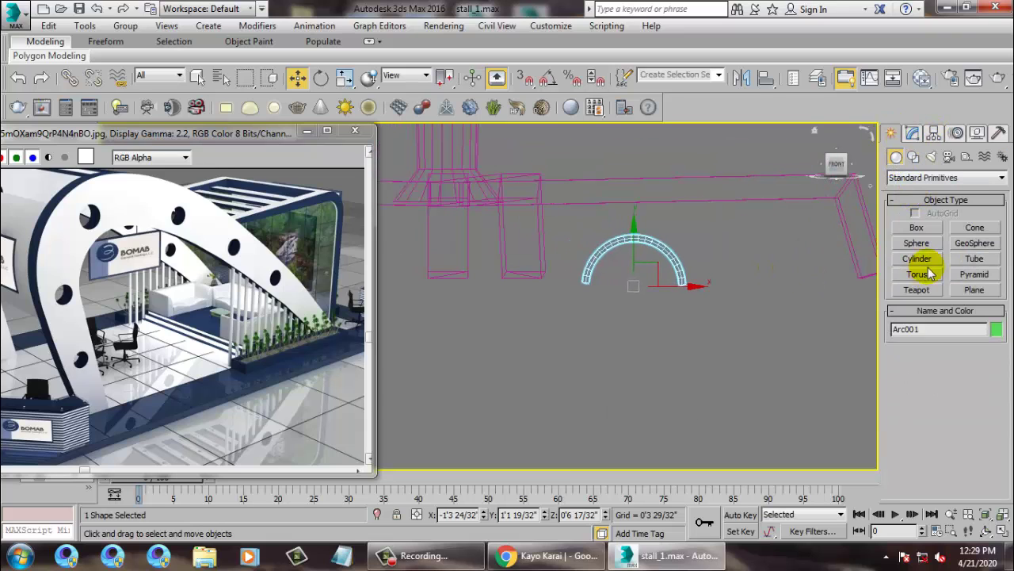
{"action": "left_click", "coordinate": [917, 244]}
{"action": "scroll", "coordinate": [681, 317], "scroll_direction": "up", "scroll_amount": 3}
{"action": "left_click_drag", "start_coordinate": [604, 298], "coordinate": [658, 358]}
Step: Move the sphere about 1'1 24/32" along the Y axis to bring it under the arc in the perspective view
{"action": "key", "text": "w"}
{"action": "key", "text": "alt+w"}
{"action": "right_click", "coordinate": [864, 421]}
{"action": "key", "text": "z"}
{"action": "key", "text": "alt+w"}
{"action": "middle_click_drag", "start_coordinate": [729, 404], "coordinate": [717, 347], "text": "alt"}
{"action": "scroll", "coordinate": [689, 337], "scroll_direction": "down", "scroll_amount": 5}
{"action": "scroll", "coordinate": [664, 337], "scroll_direction": "down", "scroll_amount": 5}
{"action": "left_click_drag", "start_coordinate": [746, 347], "coordinate": [842, 358]}
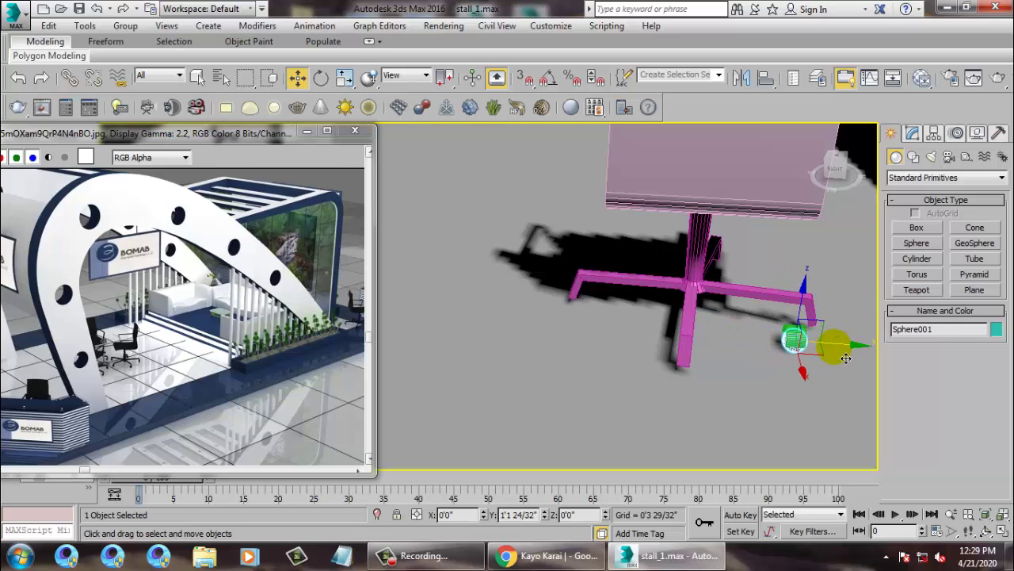
Step: Fine-tune the sphere's position under the arc to about X -1'3 24/32" and Y 1'1 20/32"
{"action": "key", "text": "z"}
{"action": "middle_click_drag", "start_coordinate": [838, 358], "coordinate": [614, 316], "text": "alt"}
{"action": "scroll", "coordinate": [668, 330], "scroll_direction": "down", "scroll_amount": 3}
{"action": "left_click_drag", "start_coordinate": [504, 315], "coordinate": [505, 309]}
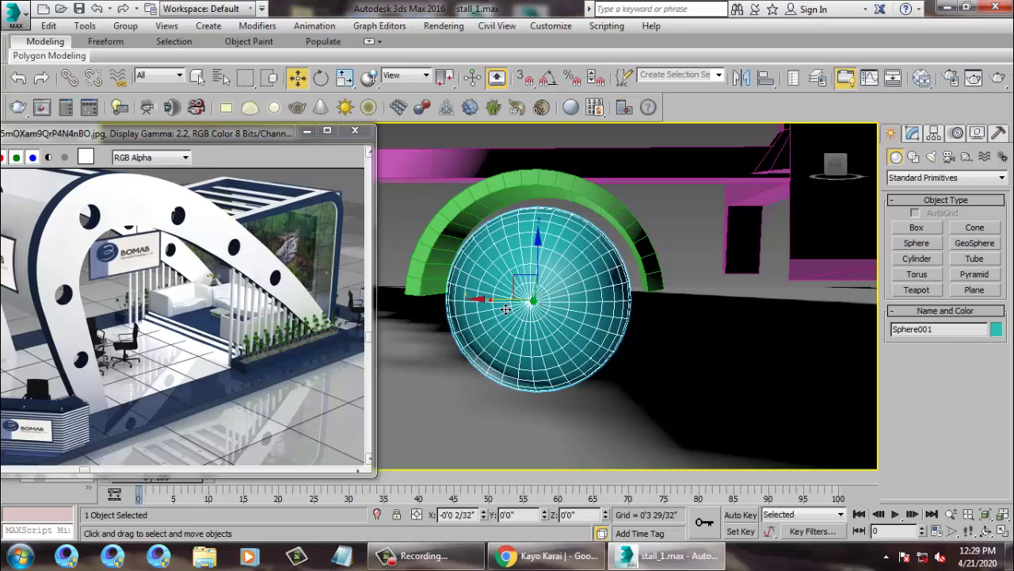
{"action": "middle_click_drag", "start_coordinate": [551, 268], "coordinate": [731, 248], "text": "alt"}
{"action": "middle_click_drag", "start_coordinate": [670, 310], "coordinate": [687, 269], "text": "alt"}
{"action": "left_click_drag", "start_coordinate": [646, 290], "coordinate": [648, 286]}
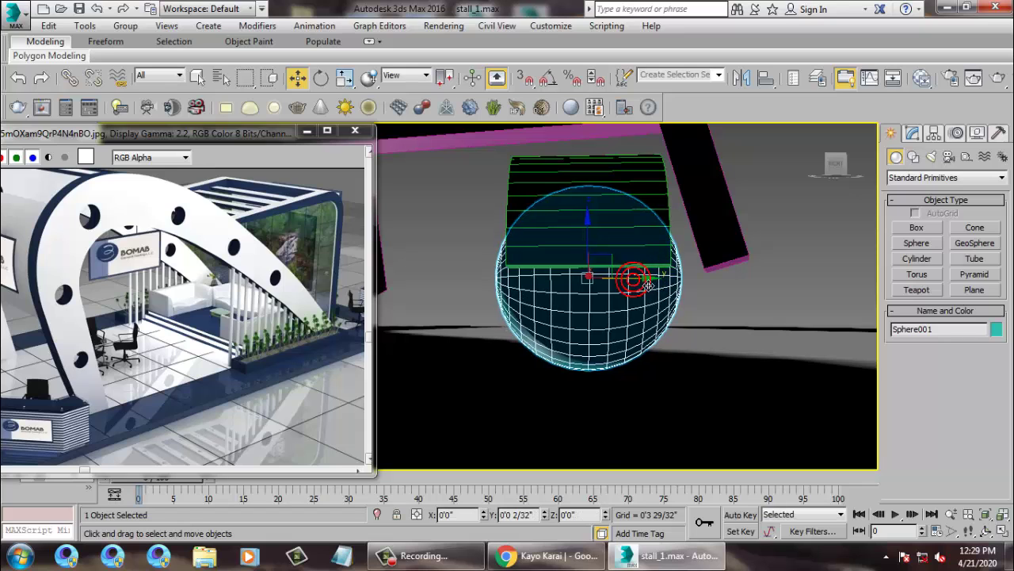
Step: Isolate the sphere and convert it to an Editable Poly in the left view
{"action": "scroll", "coordinate": [686, 309], "scroll_direction": "up", "scroll_amount": 5}
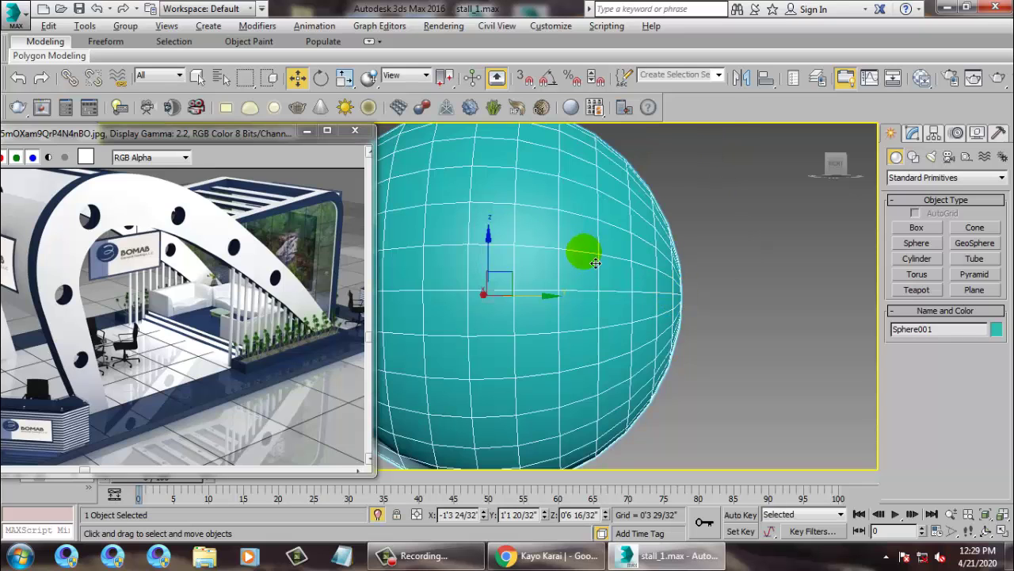
{"action": "scroll", "coordinate": [610, 252], "scroll_direction": "down", "scroll_amount": 8}
{"action": "key", "text": "alt+w"}
{"action": "right_click", "coordinate": [695, 181]}
{"action": "key", "text": "alt+w"}
{"action": "key", "text": "alt+w"}
{"action": "right_click", "coordinate": [428, 401]}
{"action": "key", "text": "alt+w"}
{"action": "scroll", "coordinate": [476, 329], "scroll_direction": "down", "scroll_amount": 3}
{"action": "middle_click_drag", "start_coordinate": [506, 301], "coordinate": [538, 282]}
{"action": "scroll", "coordinate": [582, 263], "scroll_direction": "up", "scroll_amount": 4}
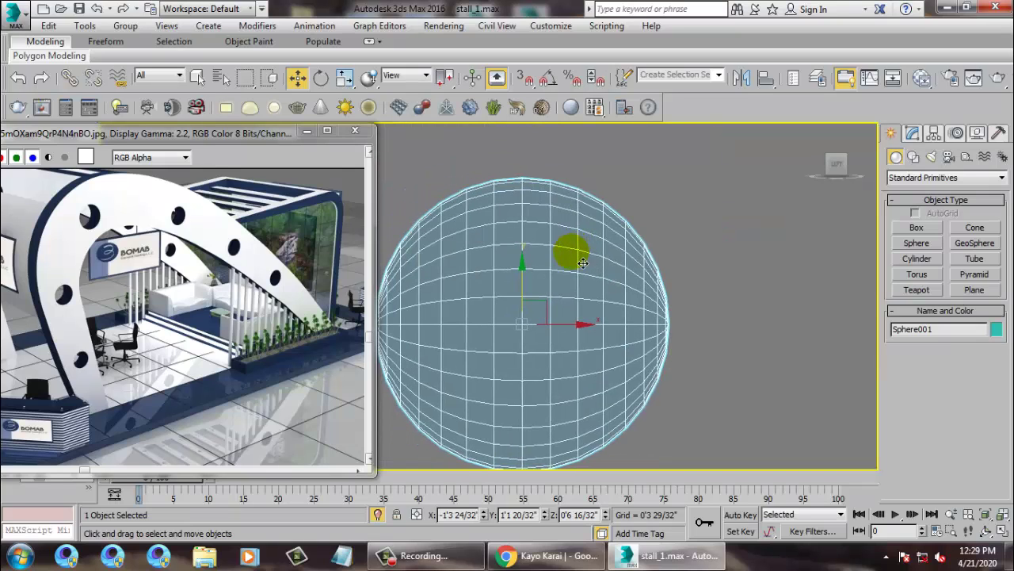
{"action": "right_click", "coordinate": [559, 267]}
{"action": "mouse_move", "coordinate": [582, 401]}
{"action": "left_click", "coordinate": [698, 416]}
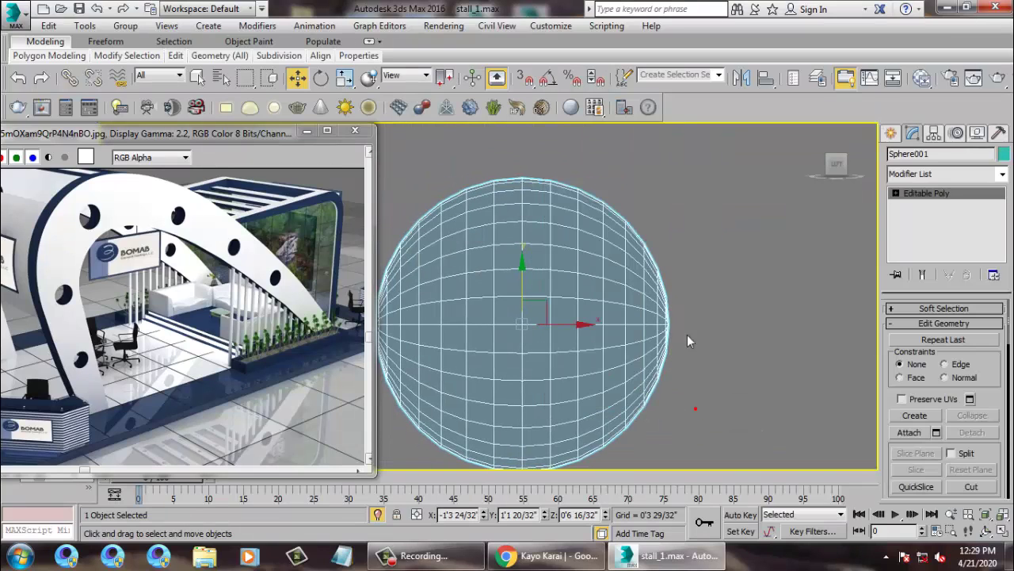
Step: Bevel the sphere's vertical centre polygon strip inward by Local Normal with height -0'0 15/32" and outline -0'0 2/32"
{"action": "middle_click_drag", "start_coordinate": [650, 300], "coordinate": [670, 290]}
{"action": "key", "text": "4"}
{"action": "key", "text": "F3"}
{"action": "scroll", "coordinate": [564, 232], "scroll_direction": "down", "scroll_amount": 4}
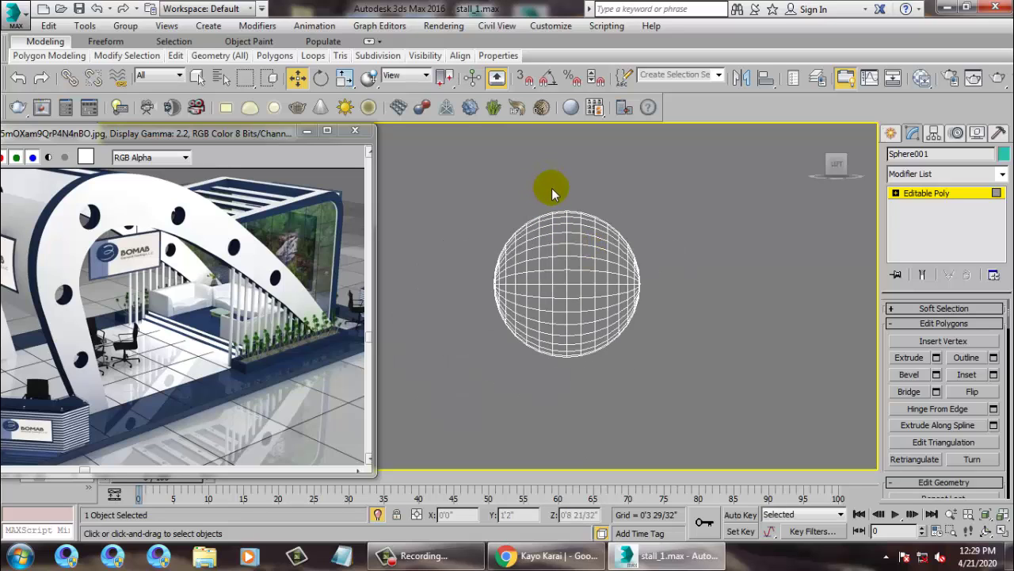
{"action": "left_click_drag", "start_coordinate": [561, 193], "coordinate": [579, 382]}
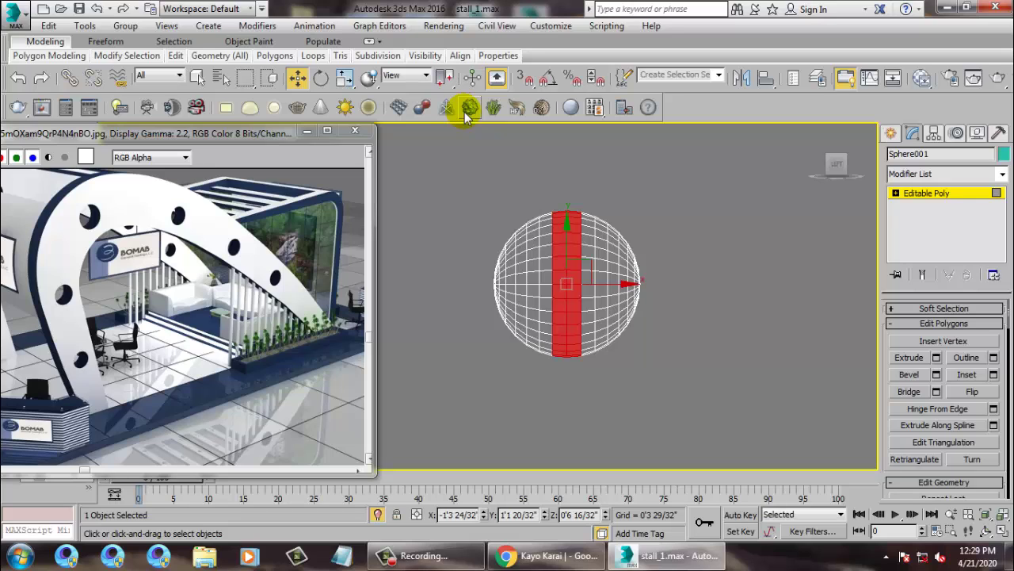
{"action": "left_click", "coordinate": [936, 375]}
{"action": "left_click", "coordinate": [519, 305]}
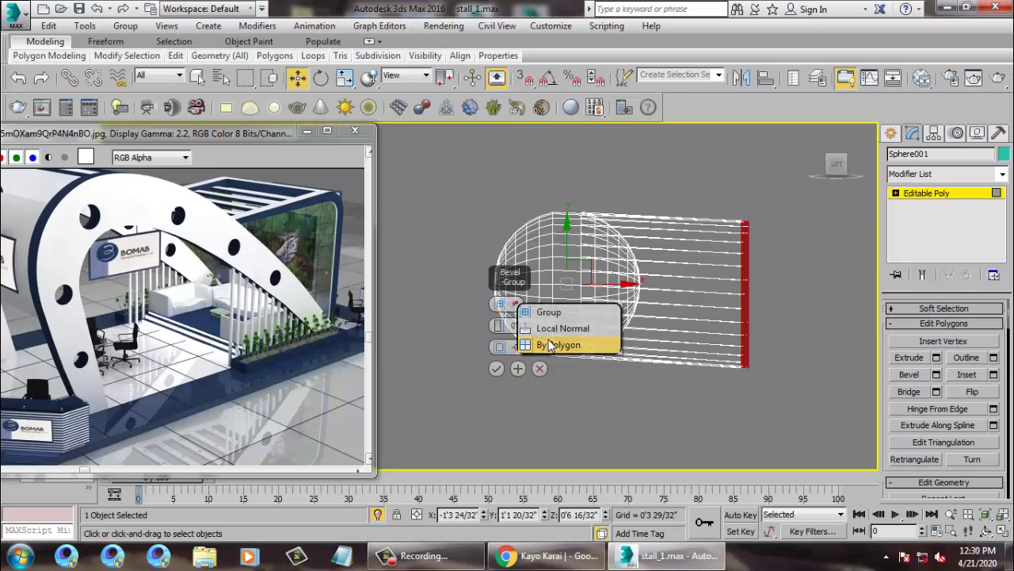
{"action": "left_click", "coordinate": [546, 322]}
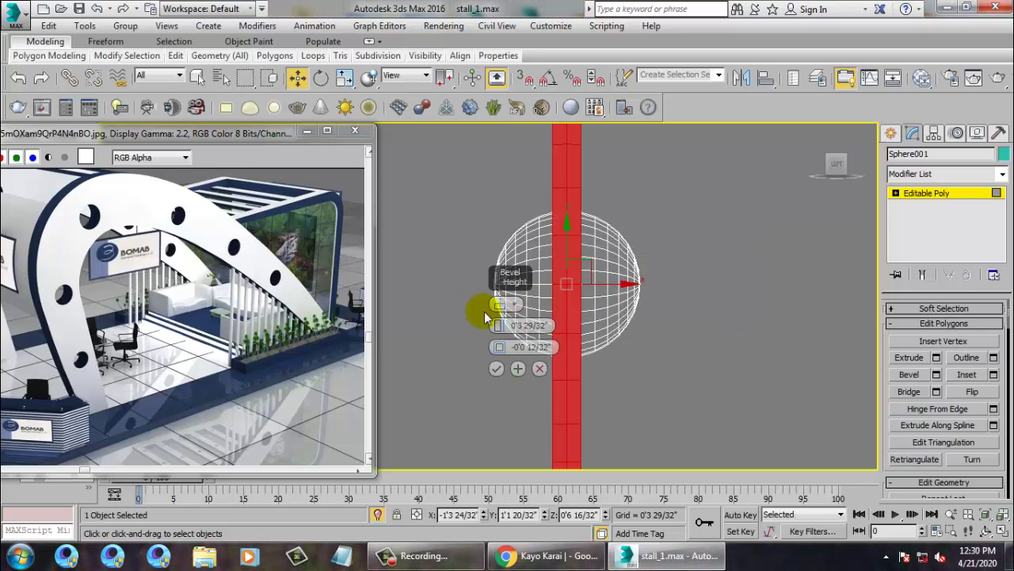
{"action": "left_click_drag", "start_coordinate": [496, 325], "coordinate": [507, 531]}
{"action": "left_click_drag", "start_coordinate": [498, 347], "coordinate": [478, 344]}
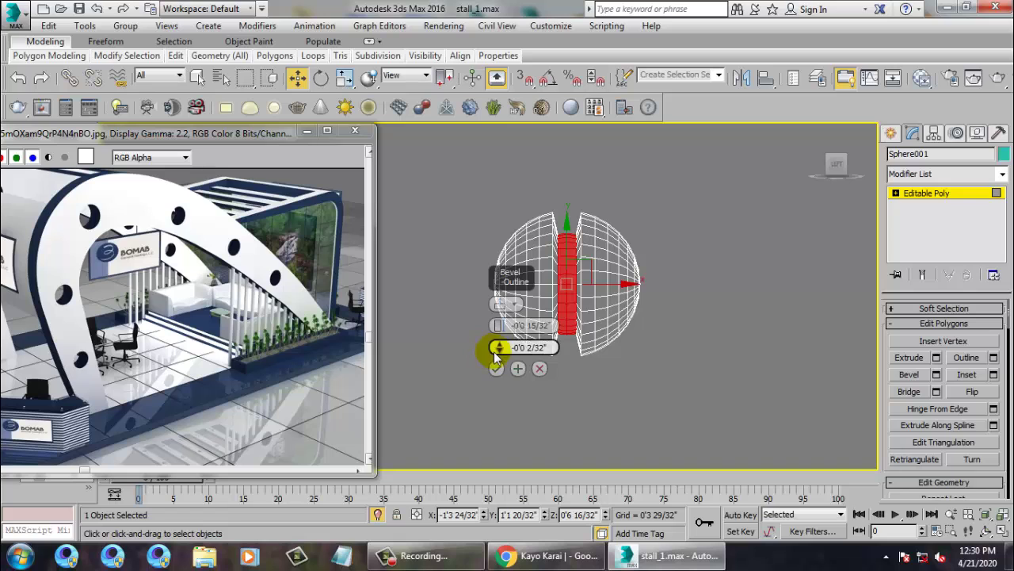
{"action": "left_click", "coordinate": [497, 367]}
Step: End the isolation and polygon editing of the sphere and select the arc above it in the perspective view
{"action": "right_click", "coordinate": [726, 310]}
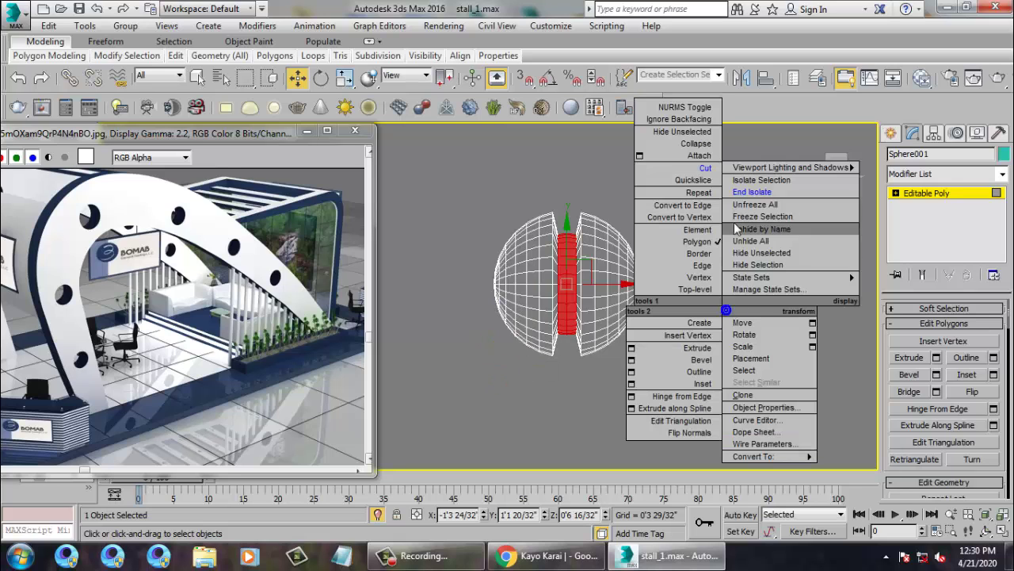
{"action": "left_click", "coordinate": [747, 191]}
{"action": "key", "text": "alt+w"}
{"action": "right_click", "coordinate": [688, 386]}
{"action": "key", "text": "alt+w"}
{"action": "middle_click_drag", "start_coordinate": [688, 386], "coordinate": [606, 353], "text": "alt"}
{"action": "left_click", "coordinate": [951, 197]}
{"action": "middle_click_drag", "start_coordinate": [423, 269], "coordinate": [428, 249], "text": "alt"}
{"action": "scroll", "coordinate": [593, 277], "scroll_direction": "up", "scroll_amount": 3}
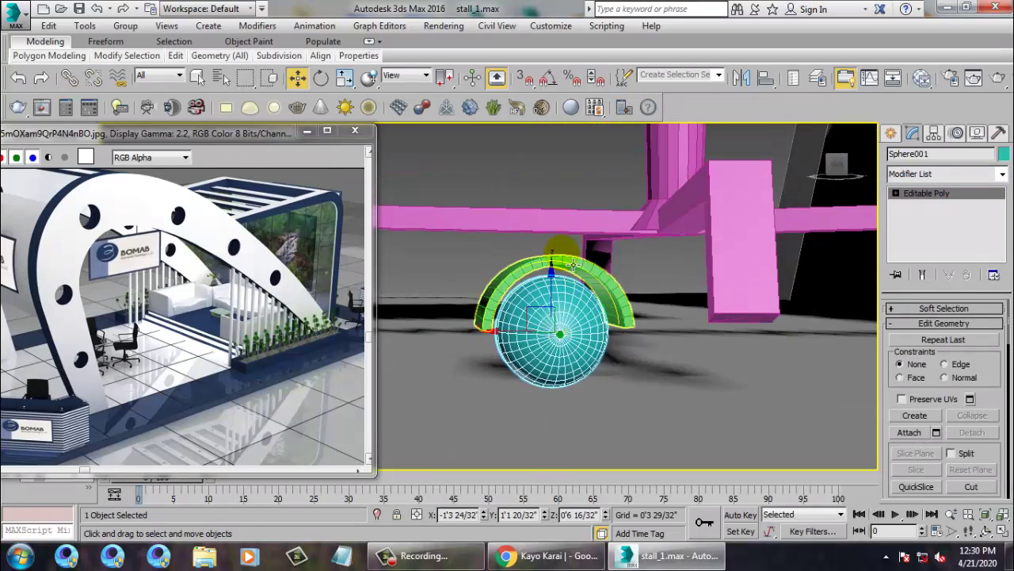
{"action": "left_click", "coordinate": [570, 264]}
{"action": "middle_click_drag", "start_coordinate": [578, 277], "coordinate": [593, 294], "text": "alt"}
{"action": "key", "text": "r"}
{"action": "left_click_drag", "start_coordinate": [626, 334], "coordinate": [586, 341]}
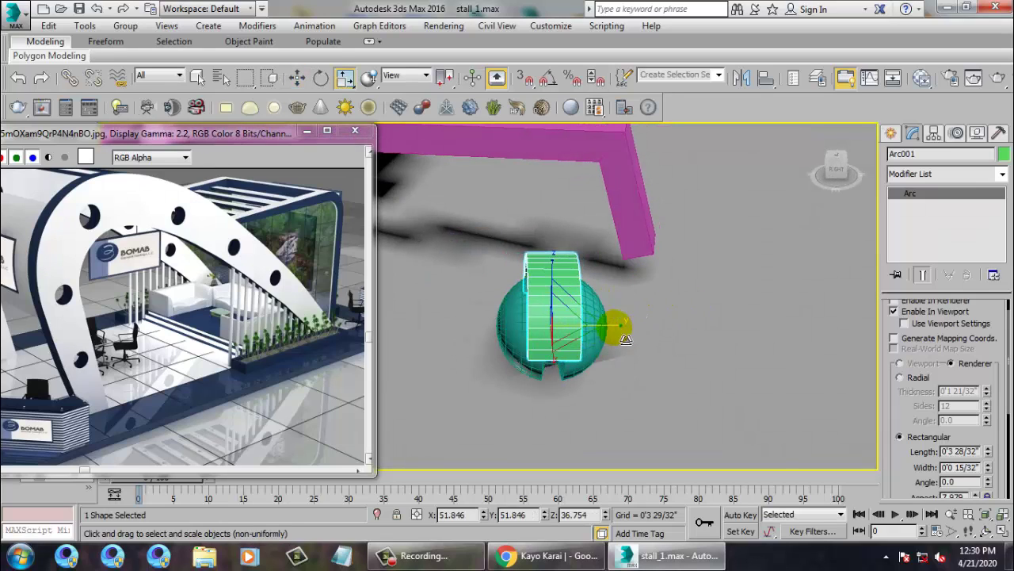
{"action": "key", "text": "ctrl+z"}
Step: Move the arc along the Y axis to about 1'1 23/32" and convert it to an Editable Poly
{"action": "key", "text": "w"}
{"action": "left_click_drag", "start_coordinate": [607, 335], "coordinate": [613, 335]}
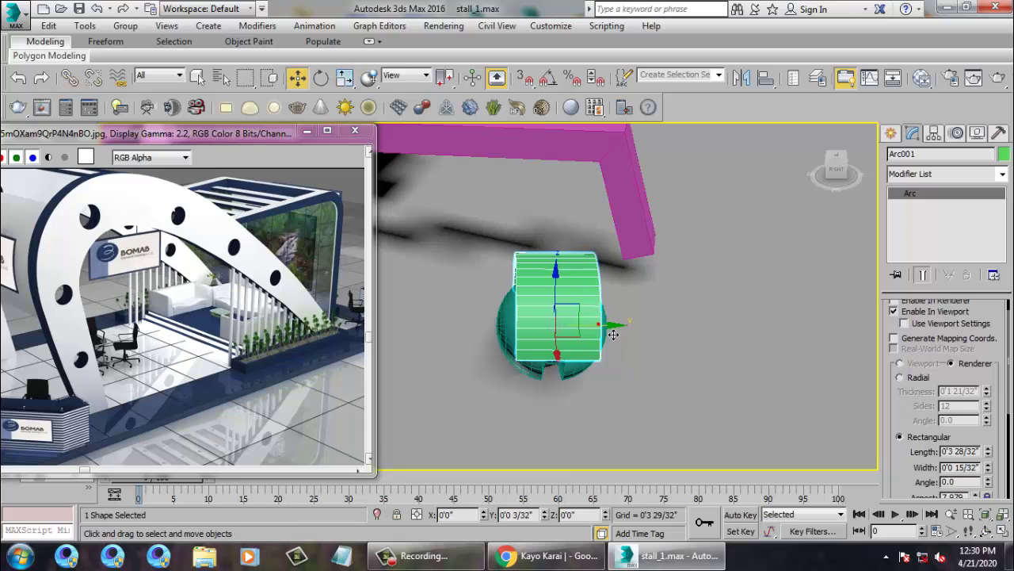
{"action": "right_click", "coordinate": [580, 278]}
{"action": "mouse_move", "coordinate": [646, 413]}
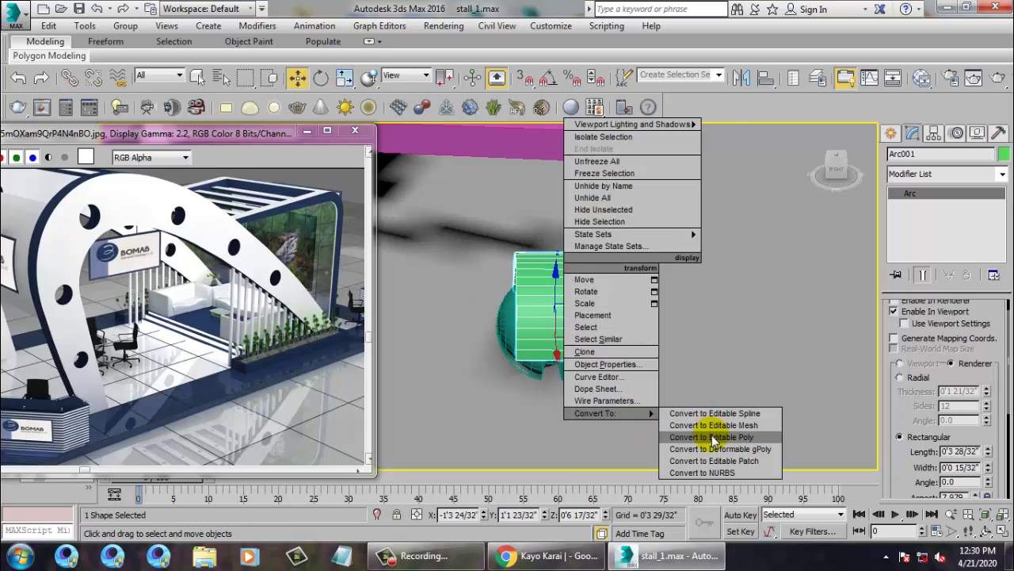
{"action": "left_click", "coordinate": [712, 435]}
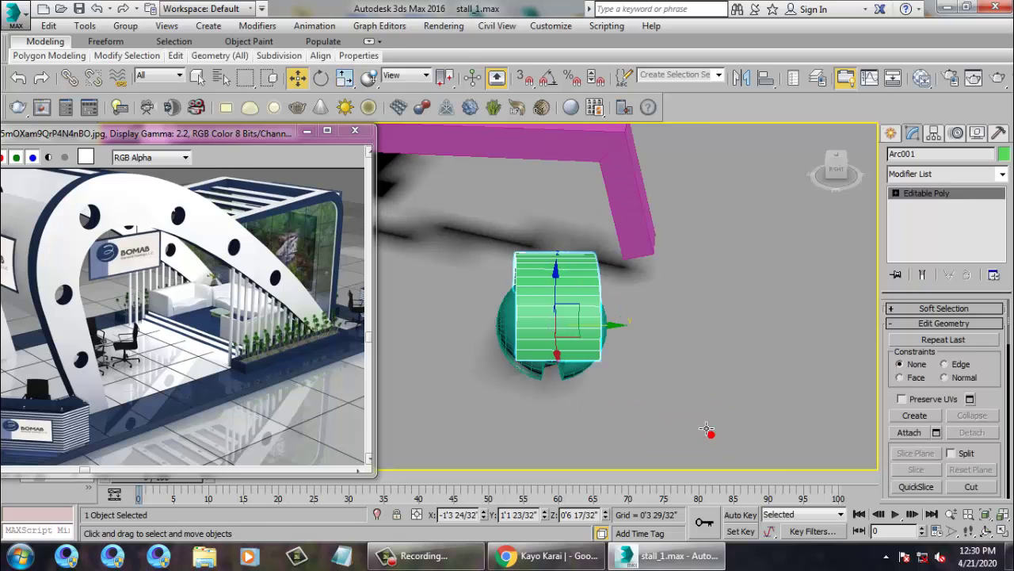
Step: Connect the arc's crosswise edges with 2 segments to add two loops along its curve
{"action": "left_click", "coordinate": [559, 318]}
{"action": "left_click", "coordinate": [993, 409]}
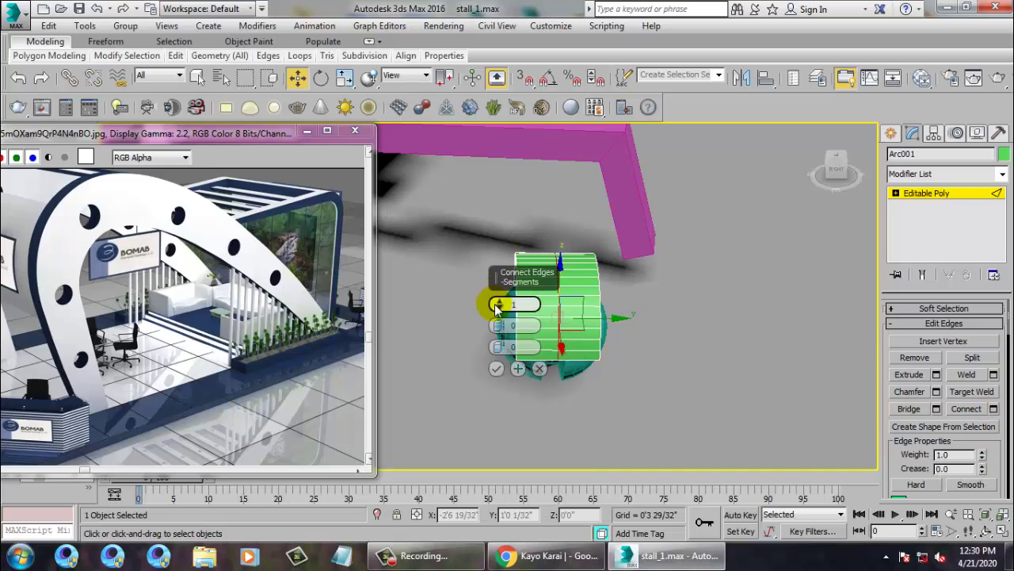
{"action": "left_click", "coordinate": [492, 363]}
{"action": "middle_click_drag", "start_coordinate": [547, 334], "coordinate": [516, 274], "text": "alt"}
{"action": "scroll", "coordinate": [588, 278], "scroll_direction": "up", "scroll_amount": 4}
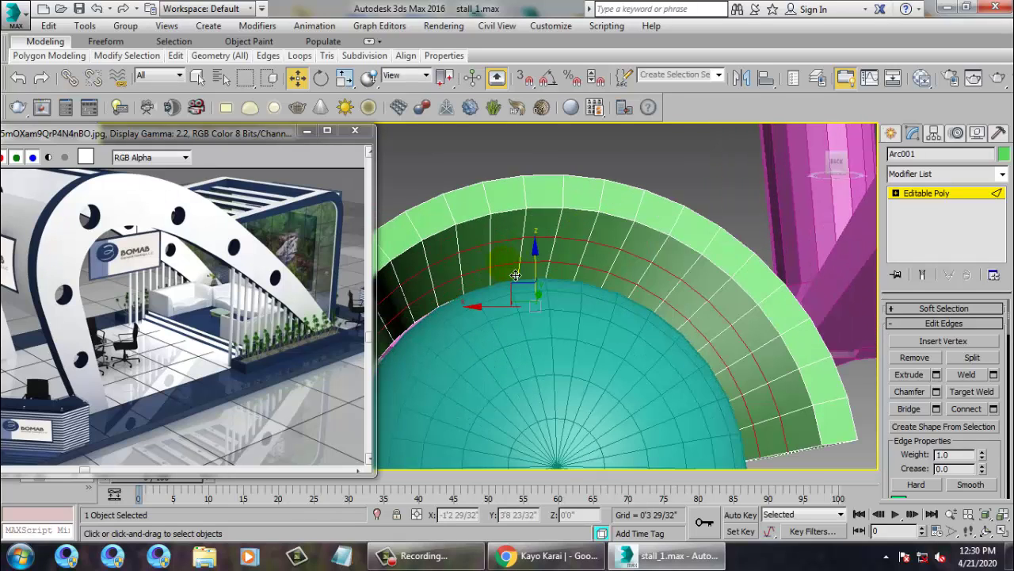
Step: Extrude the two middle polygons on the arc's inner face down into the sphere's groove and leave polygon editing
{"action": "key", "text": "4"}
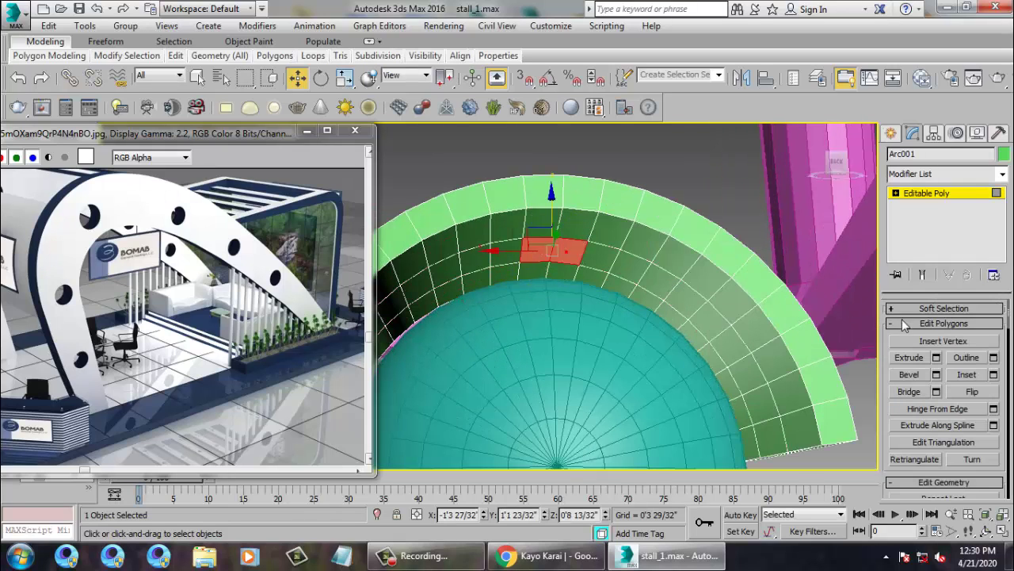
{"action": "middle_click_drag", "start_coordinate": [577, 308], "coordinate": [551, 365], "text": "alt"}
{"action": "scroll", "coordinate": [580, 355], "scroll_direction": "up", "scroll_amount": 4}
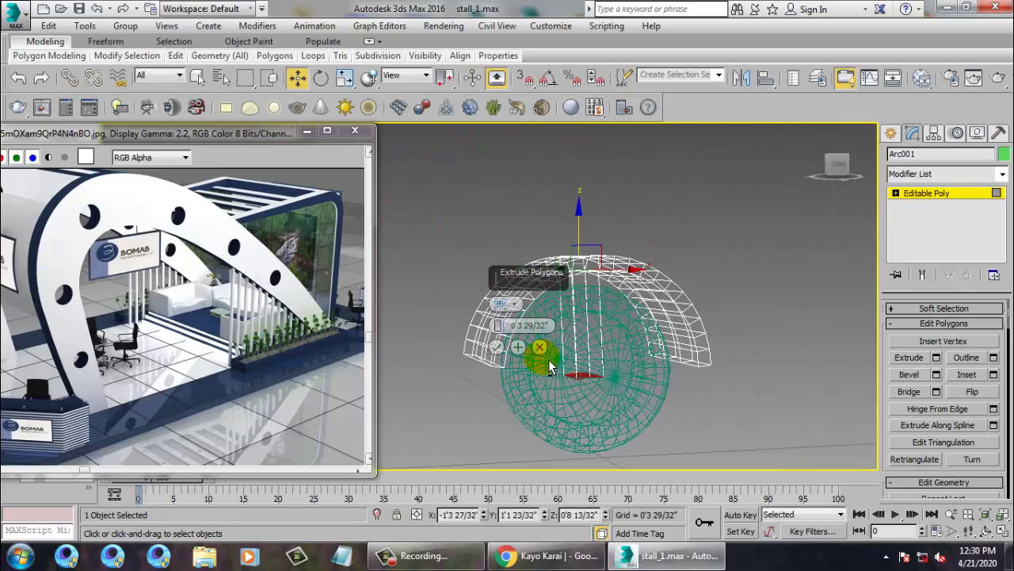
{"action": "left_click", "coordinate": [496, 346]}
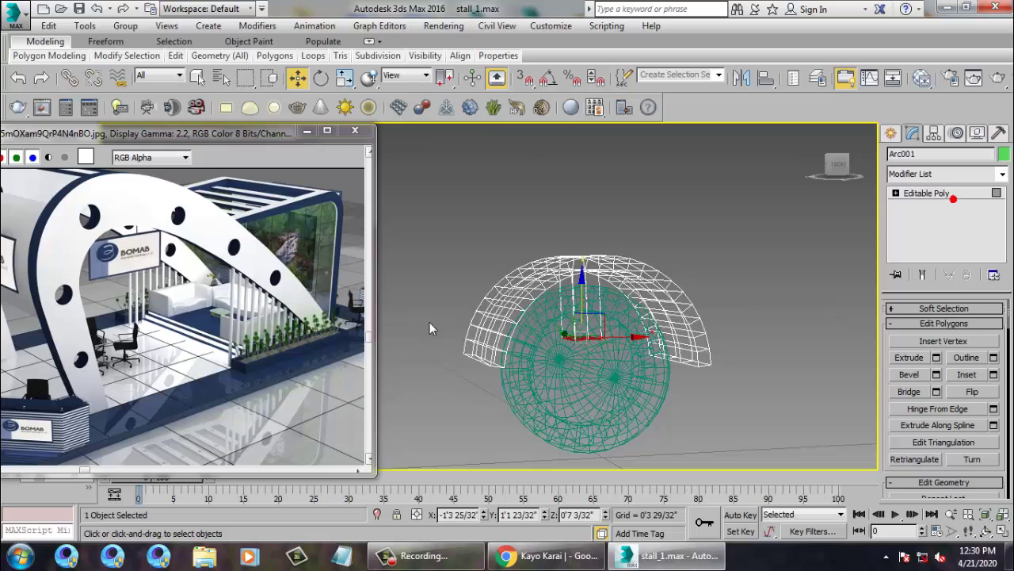
{"action": "key", "text": "F3"}
{"action": "scroll", "coordinate": [422, 317], "scroll_direction": "down", "scroll_amount": 4}
{"action": "mouse_move", "coordinate": [453, 305]}
{"action": "middle_mouse_down", "text": "alt"}
{"action": "mouse_move", "coordinate": [530, 318]}
{"action": "mouse_move", "coordinate": [512, 354]}
{"action": "mouse_move", "coordinate": [595, 359]}
{"action": "middle_mouse_up", "text": "alt"}
{"action": "scroll", "coordinate": [596, 359], "scroll_direction": "up", "scroll_amount": 4}
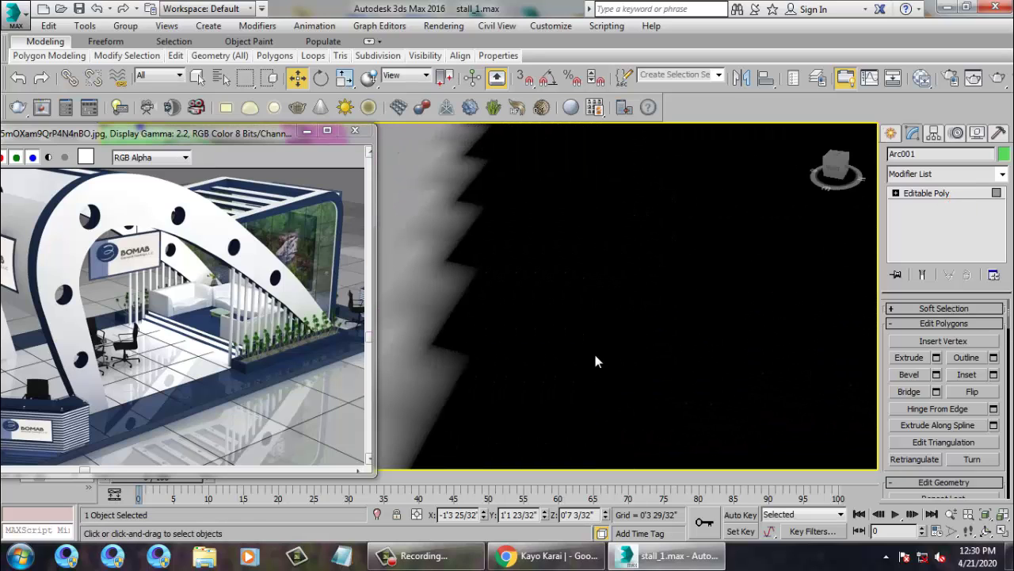
{"action": "scroll", "coordinate": [635, 360], "scroll_direction": "down", "scroll_amount": 8}
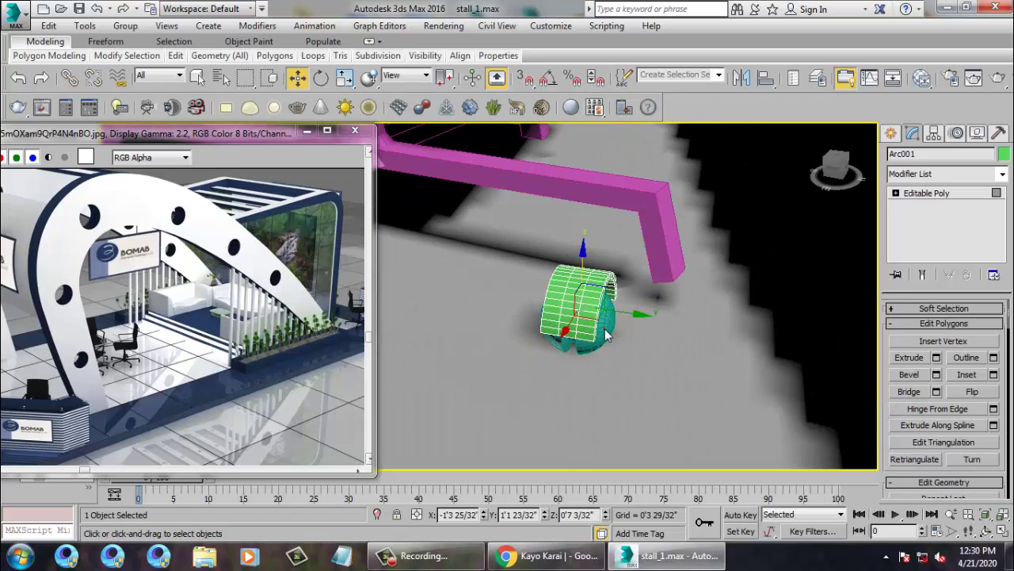
{"action": "left_click", "coordinate": [924, 193]}
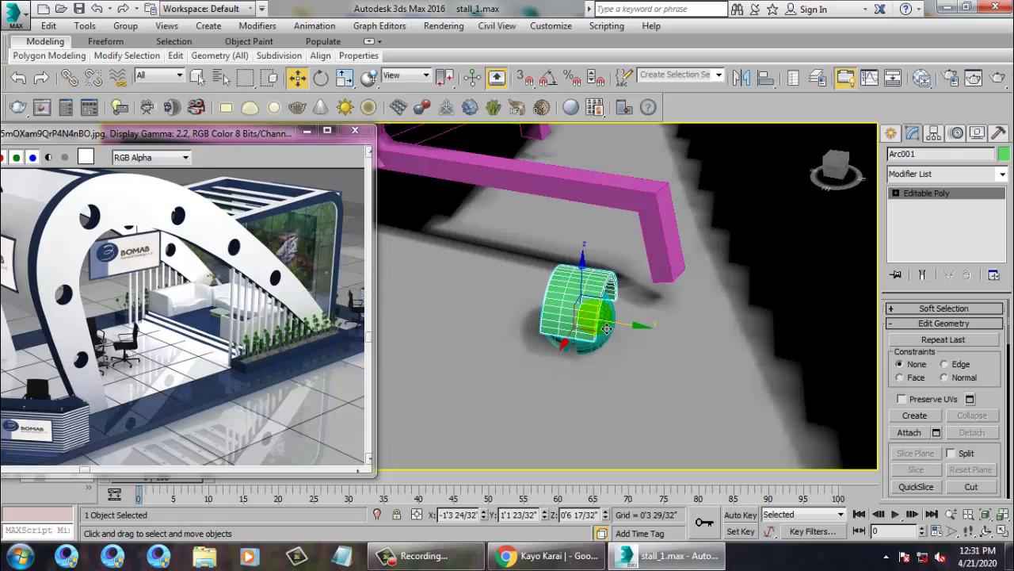
Step: Assign the grey custom object colour to all objects in the scene
{"action": "key", "text": "ctrl+a"}
{"action": "left_click", "coordinate": [1003, 154]}
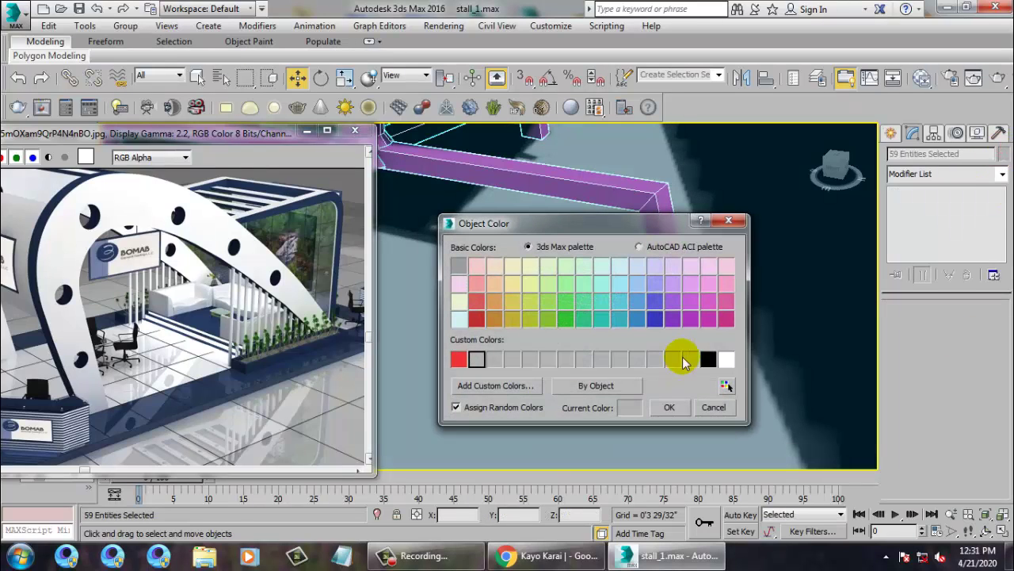
{"action": "left_click", "coordinate": [664, 408]}
Step: Group the arc and the grooved sphere into one wheel
{"action": "left_click", "coordinate": [565, 333]}
{"action": "left_click", "coordinate": [612, 328], "text": "ctrl"}
{"action": "middle_click_drag", "start_coordinate": [619, 340], "coordinate": [537, 313], "text": "alt"}
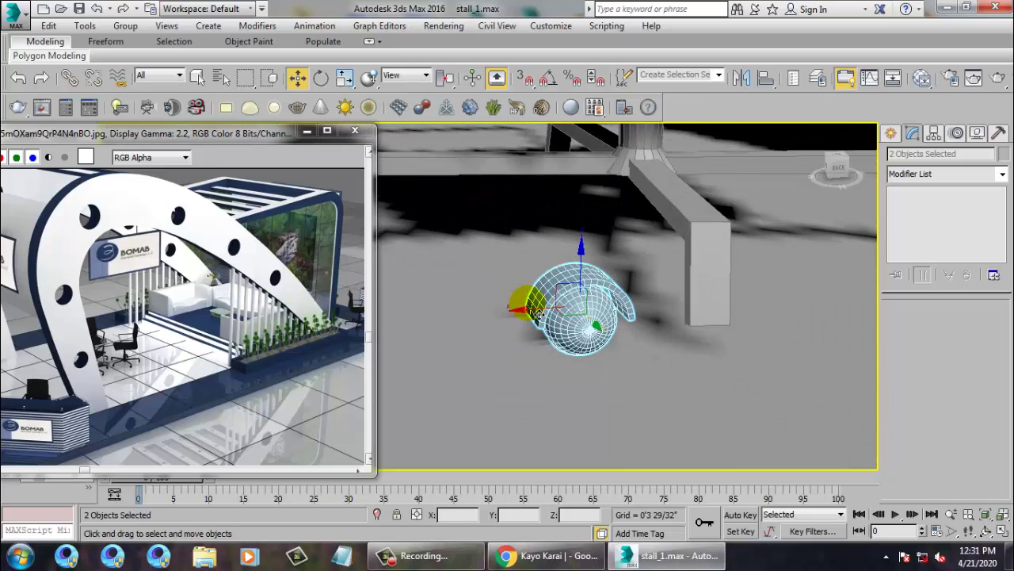
{"action": "left_click", "coordinate": [125, 25]}
{"action": "left_click", "coordinate": [133, 41]}
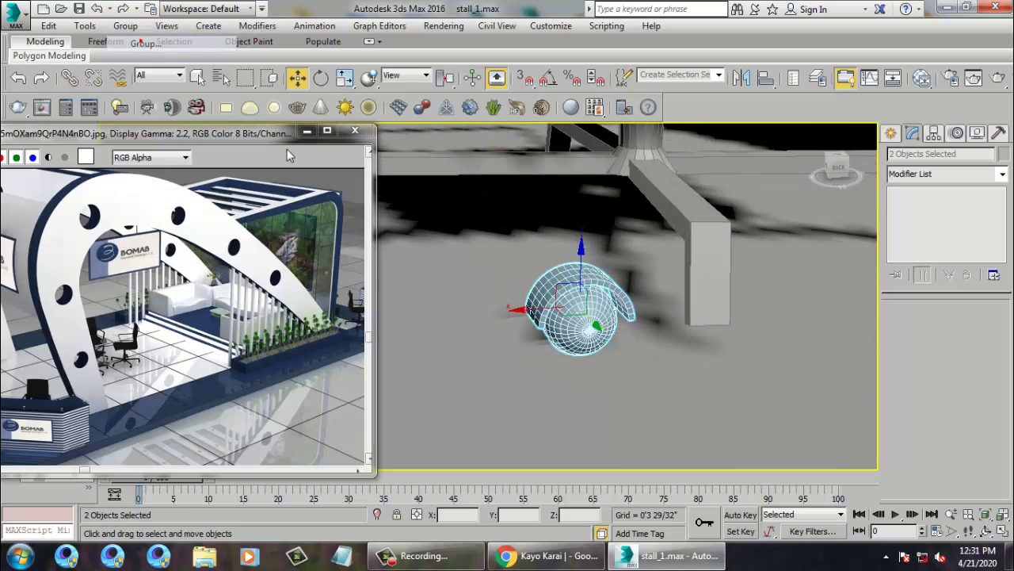
{"action": "left_click", "coordinate": [522, 304]}
Step: Move the grouped wheel in the Top view to the end of the chair's rear base leg
{"action": "scroll", "coordinate": [521, 299], "scroll_direction": "down", "scroll_amount": 4}
{"action": "middle_click_drag", "start_coordinate": [522, 300], "coordinate": [652, 324], "text": "alt"}
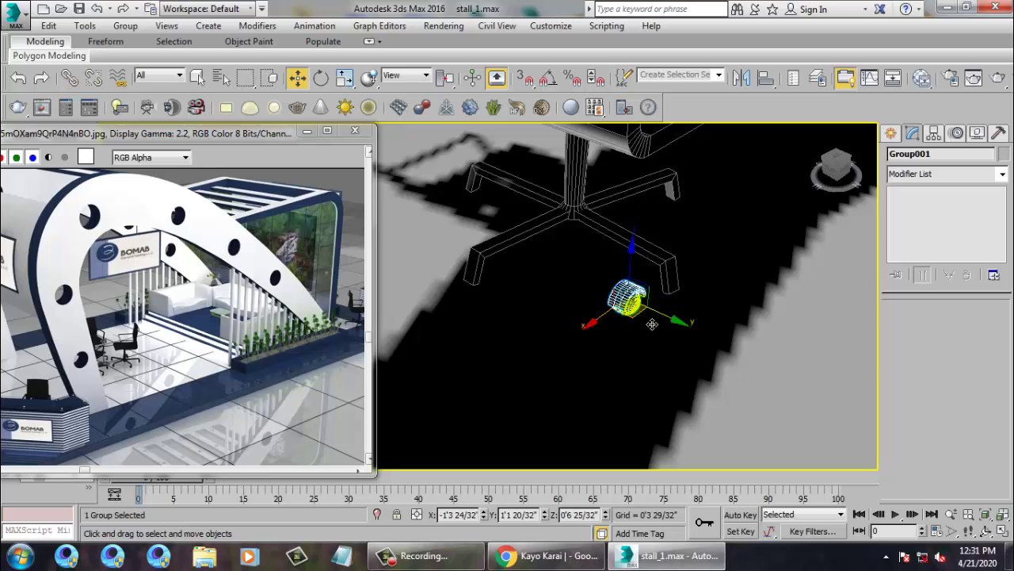
{"action": "key", "text": "alt+w"}
{"action": "right_click", "coordinate": [403, 236]}
{"action": "key", "text": "alt+w"}
{"action": "scroll", "coordinate": [504, 236], "scroll_direction": "down", "scroll_amount": 4}
{"action": "middle_click_drag", "start_coordinate": [526, 238], "coordinate": [645, 294]}
{"action": "scroll", "coordinate": [755, 246], "scroll_direction": "down", "scroll_amount": 5}
{"action": "scroll", "coordinate": [760, 245], "scroll_direction": "up", "scroll_amount": 4}
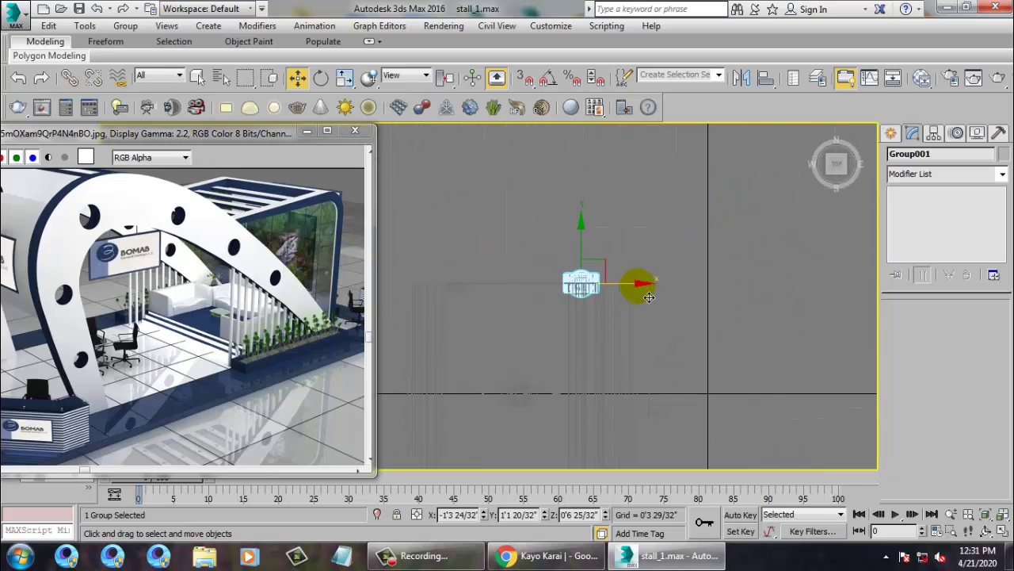
{"action": "scroll", "coordinate": [643, 294], "scroll_direction": "up", "scroll_amount": 4}
{"action": "left_click_drag", "start_coordinate": [572, 282], "coordinate": [499, 283]}
Step: Rotate the wheel about -14 degrees around Z under the rear base leg
{"action": "left_click_drag", "start_coordinate": [460, 246], "coordinate": [519, 208]}
{"action": "key", "text": "e"}
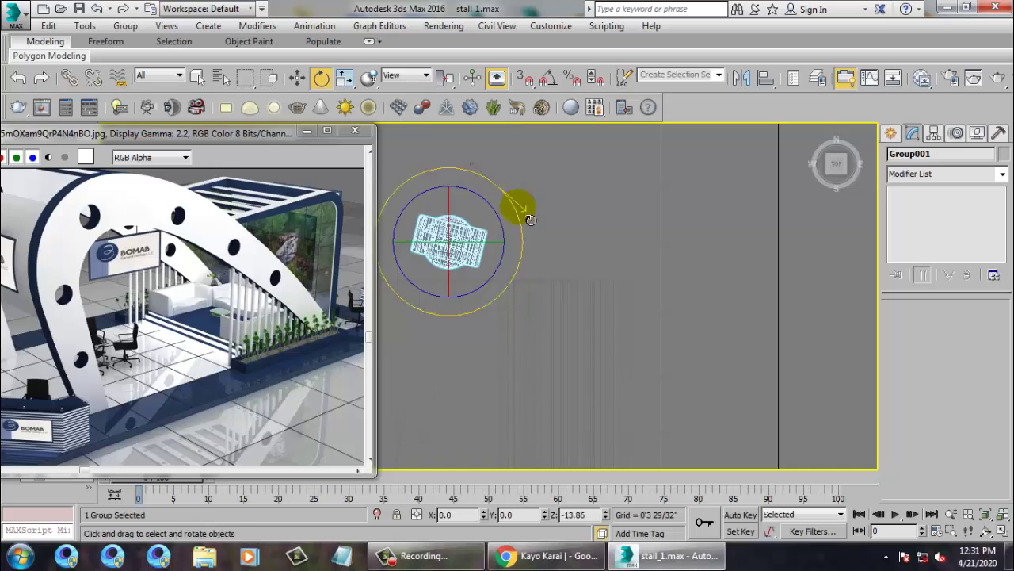
{"action": "key", "text": "w"}
Step: Copy the first wheel in the Top view, placing the duplicate beside the chair's centre
{"action": "key", "text": "alt+w"}
{"action": "right_click", "coordinate": [741, 361]}
{"action": "key", "text": "z"}
{"action": "key", "text": "alt+w"}
{"action": "mouse_move", "coordinate": [737, 363]}
{"action": "middle_mouse_down", "text": "alt"}
{"action": "mouse_move", "coordinate": [690, 322]}
{"action": "mouse_move", "coordinate": [737, 297]}
{"action": "mouse_move", "coordinate": [643, 323]}
{"action": "mouse_move", "coordinate": [665, 330]}
{"action": "mouse_move", "coordinate": [593, 335]}
{"action": "mouse_move", "coordinate": [609, 346]}
{"action": "middle_mouse_up", "text": "alt"}
{"action": "scroll", "coordinate": [620, 337], "scroll_direction": "down", "scroll_amount": 5}
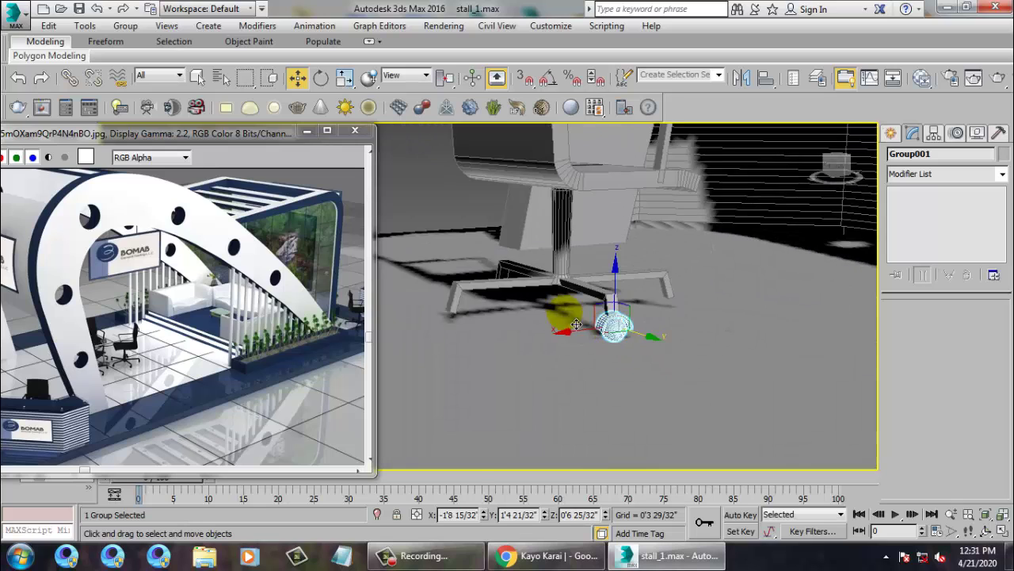
{"action": "key", "text": "alt+w"}
{"action": "right_click", "coordinate": [457, 258]}
{"action": "key", "text": "alt+w"}
{"action": "key", "text": "alt+w"}
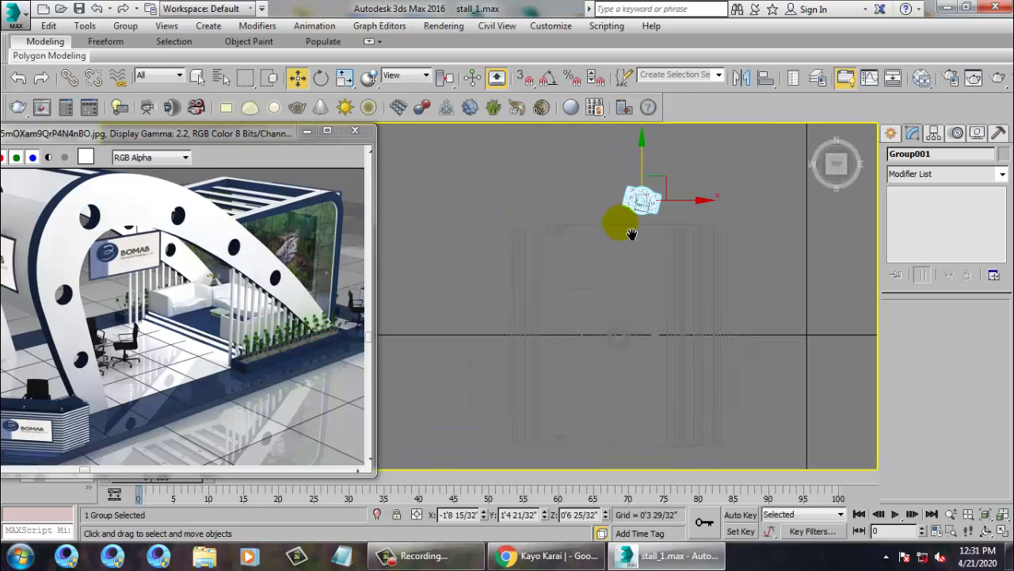
{"action": "mouse_move", "coordinate": [653, 165]}
{"action": "left_mouse_down"}
{"action": "mouse_move", "coordinate": [688, 309]}
{"action": "mouse_move", "coordinate": [519, 397]}
{"action": "left_mouse_up"}
{"action": "left_click", "coordinate": [508, 341]}
Step: Rotate the second wheel about -78 degrees around Z and move it along X to the end of its base leg
{"action": "key", "text": "e"}
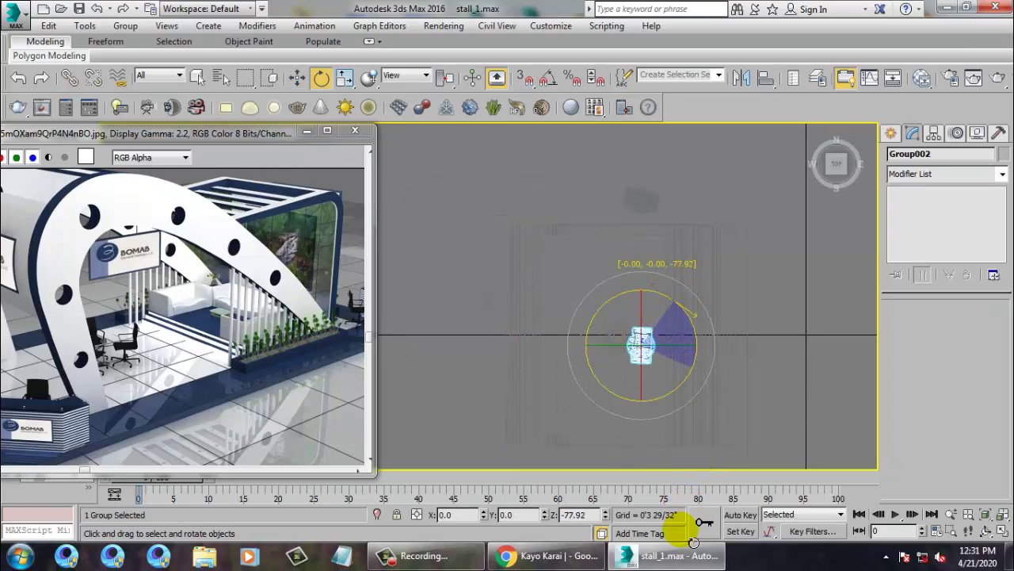
{"action": "key", "text": "w"}
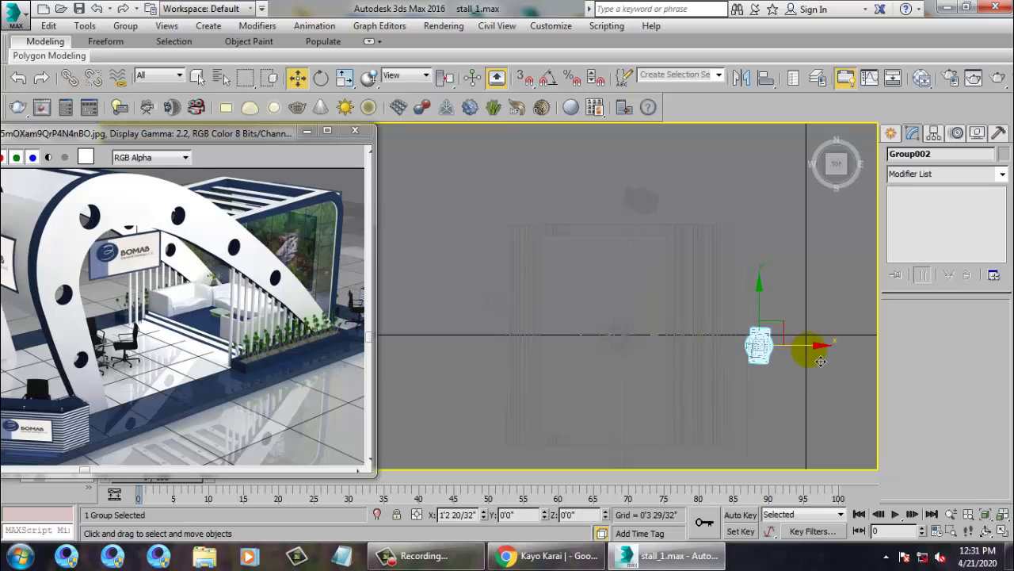
{"action": "scroll", "coordinate": [801, 354], "scroll_direction": "up", "scroll_amount": 2}
{"action": "middle_click_drag", "start_coordinate": [800, 354], "coordinate": [764, 300]}
{"action": "left_click_drag", "start_coordinate": [712, 247], "coordinate": [712, 256]}
Step: Inspect in perspective how the second wheel sits under its base leg
{"action": "key", "text": "alt+w"}
{"action": "right_click", "coordinate": [738, 326]}
{"action": "key", "text": "z"}
{"action": "key", "text": "alt+w"}
{"action": "scroll", "coordinate": [685, 343], "scroll_direction": "down", "scroll_amount": 4}
{"action": "middle_click_drag", "start_coordinate": [684, 343], "coordinate": [575, 299], "text": "alt"}
{"action": "scroll", "coordinate": [654, 301], "scroll_direction": "down", "scroll_amount": 7}
{"action": "middle_click_drag", "start_coordinate": [656, 303], "coordinate": [702, 314]}
Step: Copy the second wheel along X back toward the chair's centre in the Top view
{"action": "key", "text": "alt+w"}
{"action": "right_click", "coordinate": [413, 250]}
{"action": "key", "text": "alt+w"}
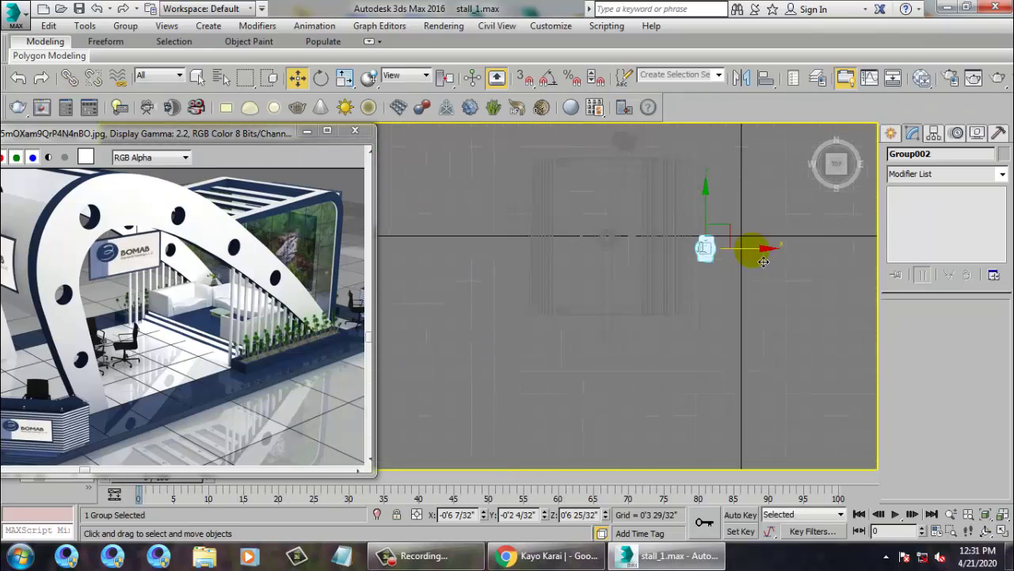
{"action": "mouse_move", "coordinate": [765, 259]}
{"action": "left_mouse_down", "text": "shift"}
{"action": "mouse_move", "coordinate": [636, 280]}
{"action": "mouse_move", "coordinate": [673, 262]}
{"action": "left_mouse_up", "text": "shift"}
{"action": "left_click", "coordinate": [511, 340]}
Step: Rotate the third wheel around Z and place it at the end of the base leg opposite the second wheel
{"action": "key", "text": "e"}
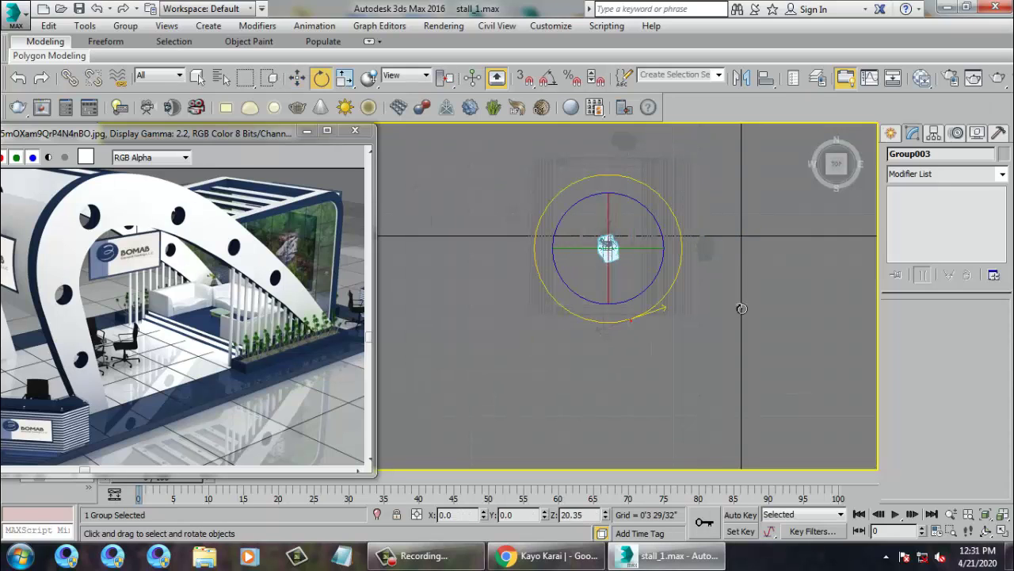
{"action": "key", "text": "w"}
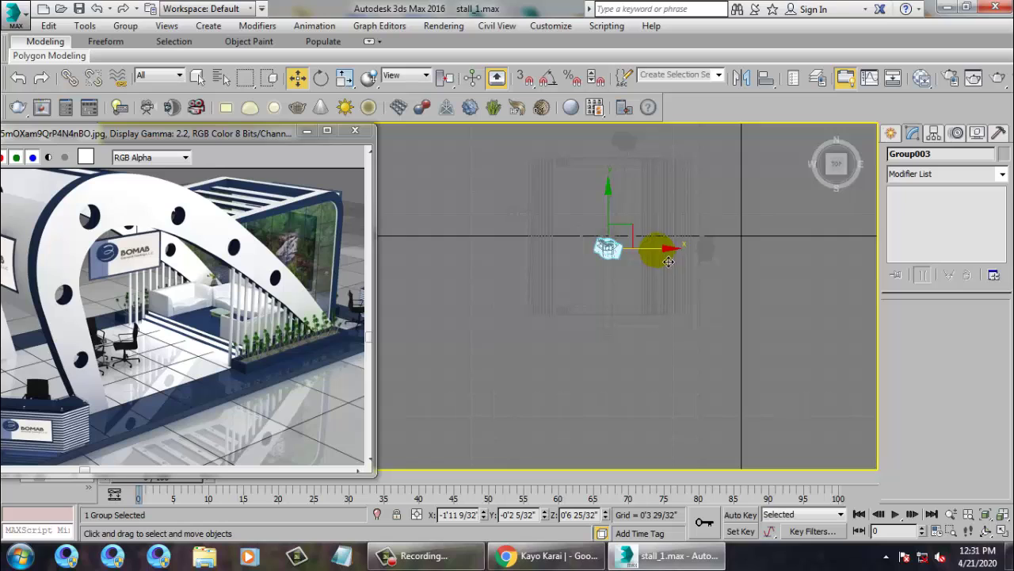
{"action": "left_click_drag", "start_coordinate": [657, 250], "coordinate": [580, 255]}
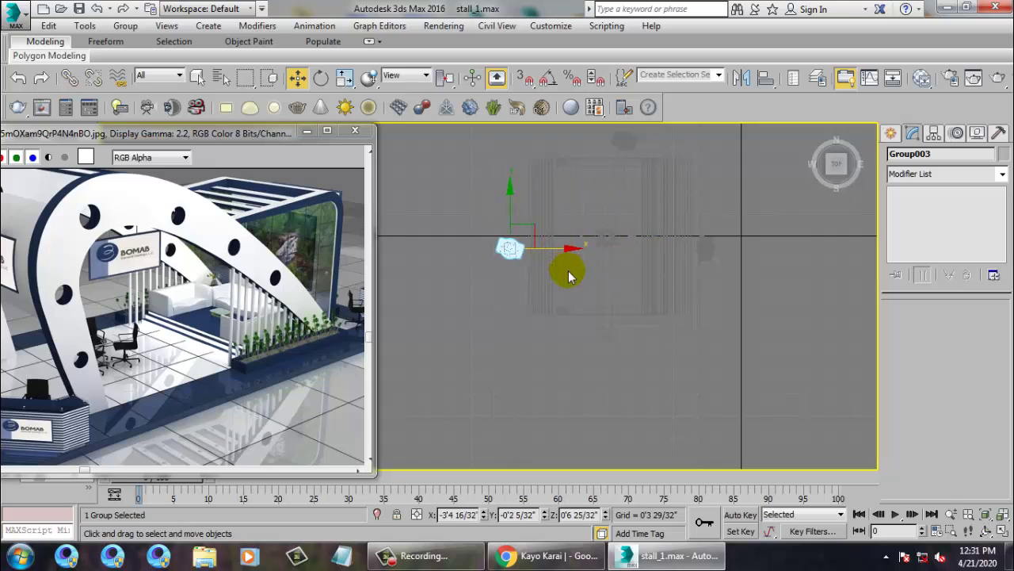
{"action": "middle_click_drag", "start_coordinate": [521, 235], "coordinate": [532, 311]}
{"action": "scroll", "coordinate": [532, 312], "scroll_direction": "up", "scroll_amount": 5}
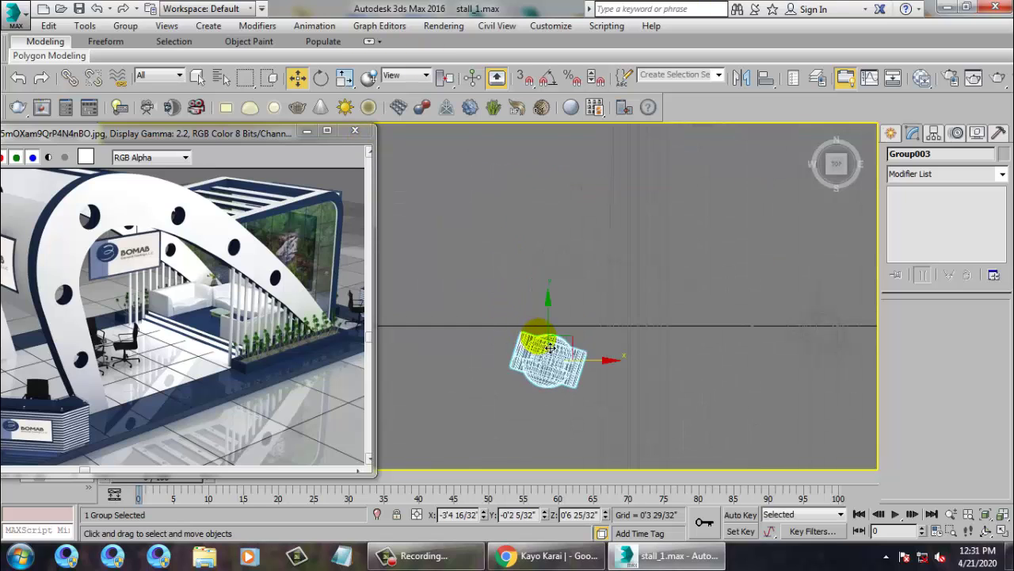
{"action": "left_click_drag", "start_coordinate": [557, 334], "coordinate": [616, 271]}
Step: Check the third wheel under its leg and copy it toward the last base leg without a wheel
{"action": "key", "text": "alt+w"}
{"action": "right_click", "coordinate": [833, 363]}
{"action": "key", "text": "alt+w"}
{"action": "scroll", "coordinate": [663, 338], "scroll_direction": "down", "scroll_amount": 5}
{"action": "middle_click_drag", "start_coordinate": [663, 338], "coordinate": [632, 332], "text": "alt"}
{"action": "key", "text": "alt+w"}
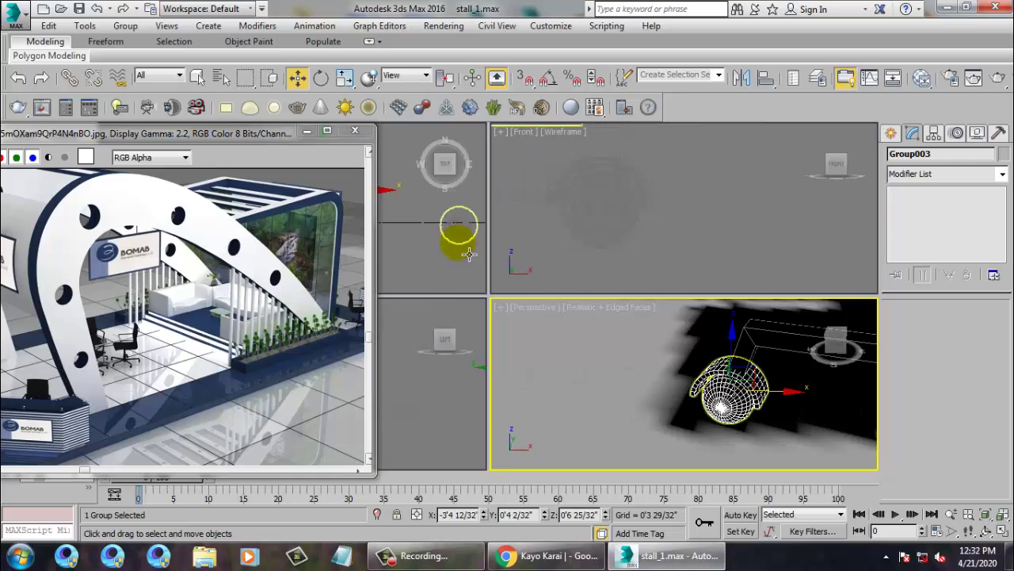
{"action": "key", "text": "alt+w"}
{"action": "scroll", "coordinate": [599, 261], "scroll_direction": "down", "scroll_amount": 6}
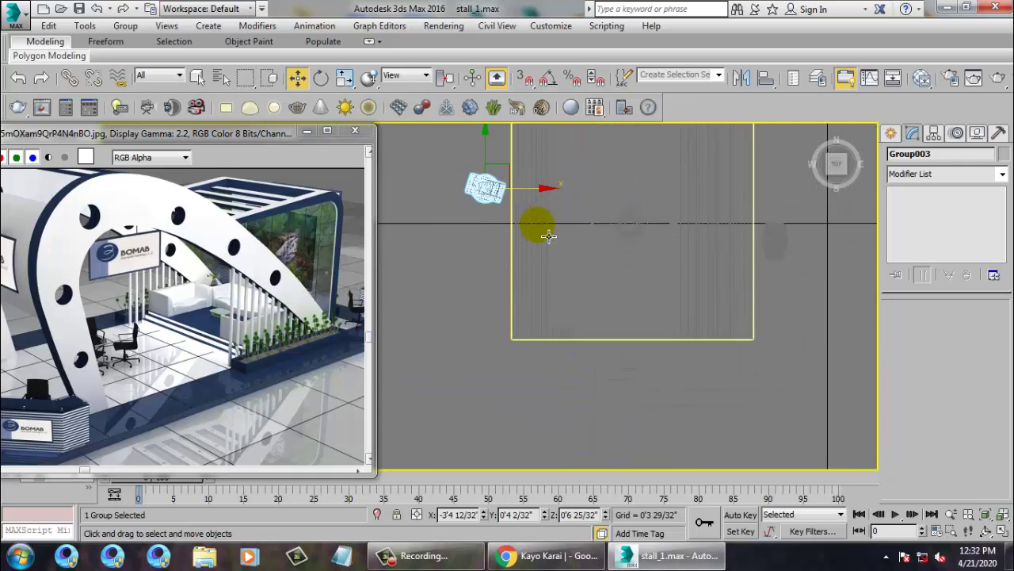
{"action": "mouse_move", "coordinate": [485, 143]}
{"action": "left_mouse_down", "text": "shift"}
{"action": "mouse_move", "coordinate": [507, 321]}
{"action": "mouse_move", "coordinate": [523, 336]}
{"action": "left_mouse_up", "text": "shift"}
{"action": "left_click", "coordinate": [509, 341]}
Step: Position the fourth wheel under the remaining base leg and adjust its orientation
{"action": "left_click_drag", "start_coordinate": [557, 387], "coordinate": [688, 371]}
{"action": "key", "text": "alt+w"}
{"action": "right_click", "coordinate": [736, 417]}
{"action": "key", "text": "z"}
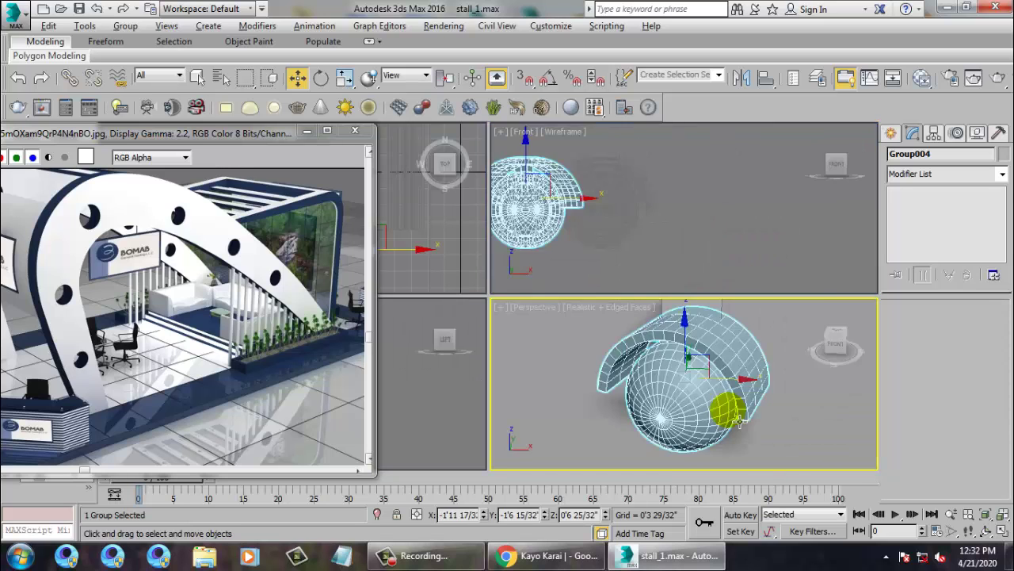
{"action": "key", "text": "alt+w"}
{"action": "scroll", "coordinate": [716, 366], "scroll_direction": "down", "scroll_amount": 5}
{"action": "middle_click_drag", "start_coordinate": [765, 372], "coordinate": [856, 346], "text": "alt"}
{"action": "left_click_drag", "start_coordinate": [587, 340], "coordinate": [629, 344]}
{"action": "key", "text": "e"}
{"action": "key", "text": "w"}
{"action": "middle_click_drag", "start_coordinate": [629, 344], "coordinate": [535, 236], "text": "alt"}
{"action": "left_click_drag", "start_coordinate": [649, 421], "coordinate": [651, 423]}
Step: Select all the chair's parts with its wheels and group them under the name chair
{"action": "scroll", "coordinate": [697, 283], "scroll_direction": "down", "scroll_amount": 3}
{"action": "middle_click_drag", "start_coordinate": [681, 279], "coordinate": [612, 290], "text": "alt"}
{"action": "left_click", "coordinate": [474, 164], "text": "alt"}
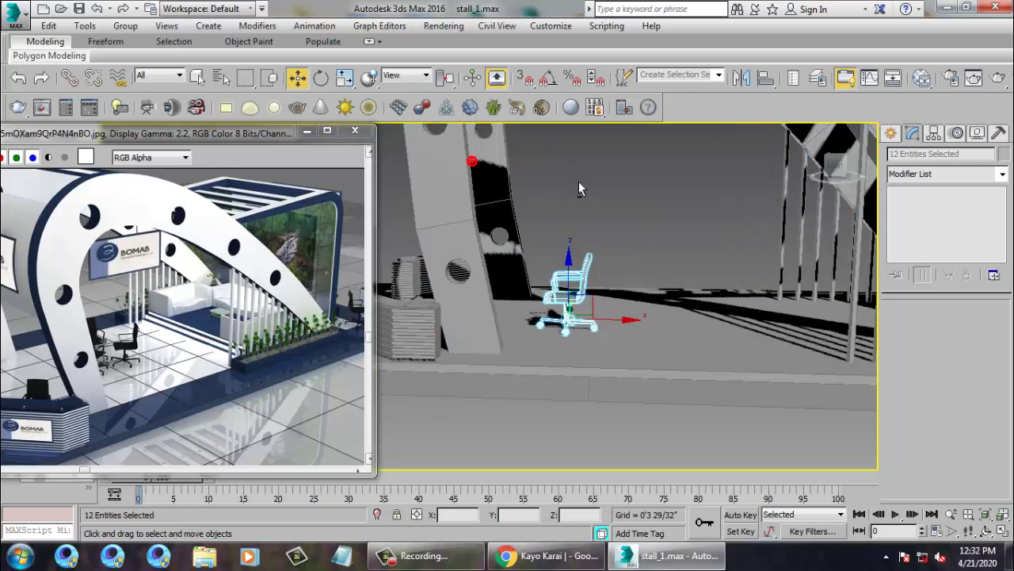
{"action": "scroll", "coordinate": [583, 209], "scroll_direction": "down", "scroll_amount": 6}
{"action": "middle_click_drag", "start_coordinate": [614, 212], "coordinate": [609, 269], "text": "alt"}
{"action": "scroll", "coordinate": [581, 291], "scroll_direction": "up", "scroll_amount": 6}
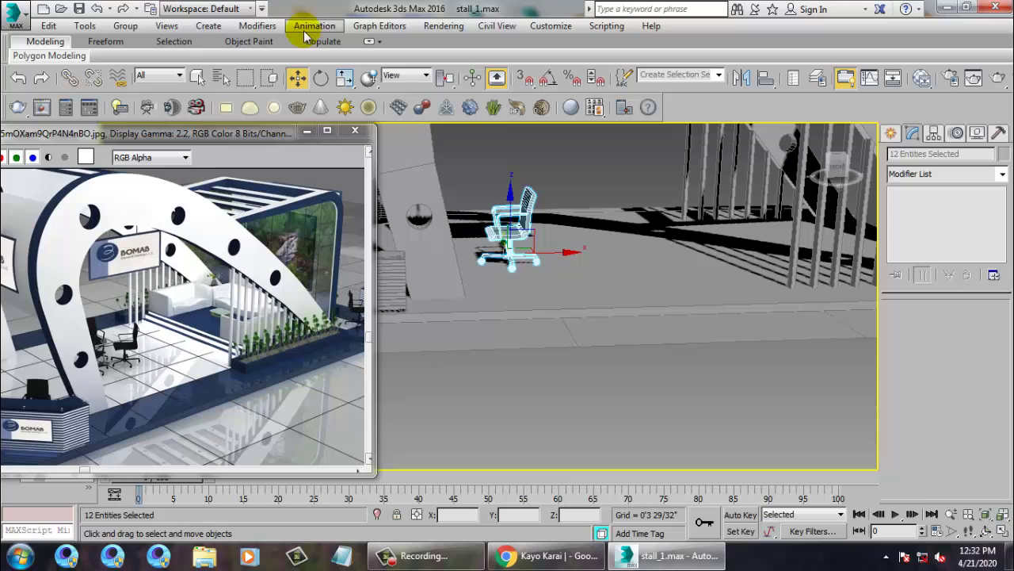
{"action": "left_click", "coordinate": [125, 26]}
{"action": "left_click", "coordinate": [115, 44]}
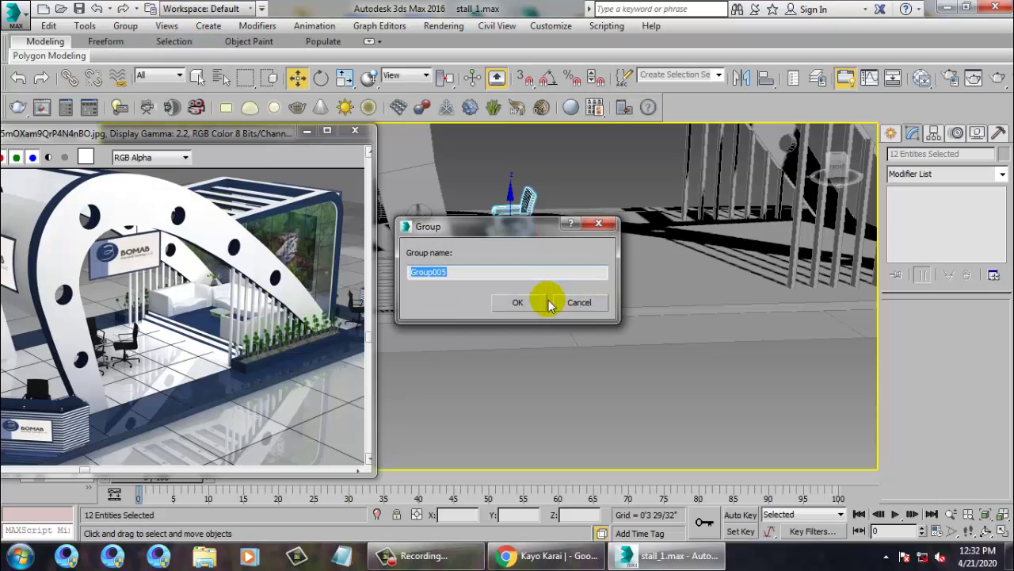
{"action": "type", "text": "chair"}
{"action": "left_click", "coordinate": [523, 302]}
Step: Scale the chair group uniformly to 89% and move it about -4'1" along Y behind the nearby counter
{"action": "key", "text": "r"}
{"action": "left_click_drag", "start_coordinate": [508, 256], "coordinate": [516, 265]}
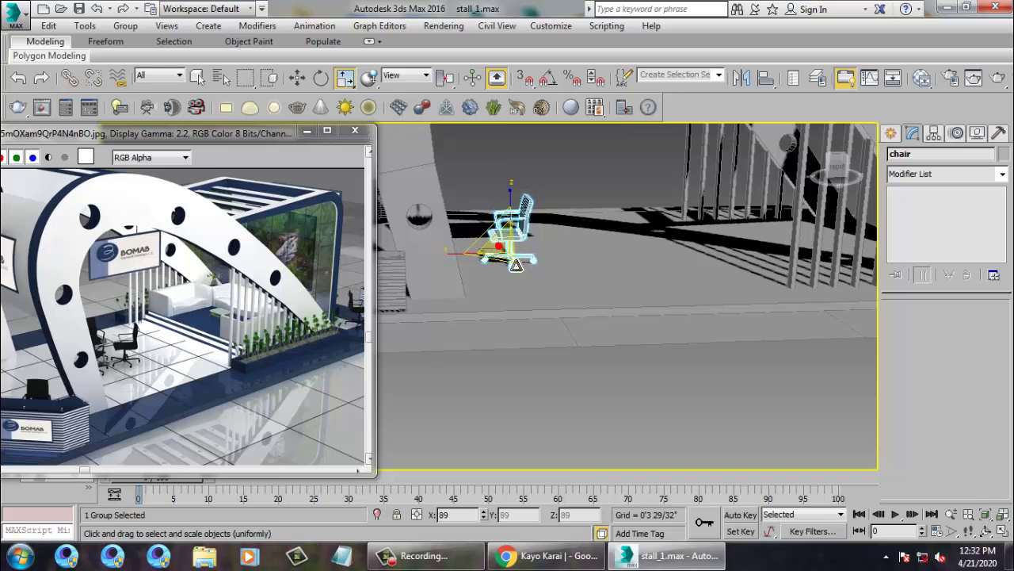
{"action": "key", "text": "w"}
{"action": "scroll", "coordinate": [515, 258], "scroll_direction": "down", "scroll_amount": 6}
{"action": "middle_click_drag", "start_coordinate": [509, 246], "coordinate": [545, 267], "text": "alt"}
{"action": "scroll", "coordinate": [507, 249], "scroll_direction": "up", "scroll_amount": 5}
{"action": "middle_click_drag", "start_coordinate": [473, 233], "coordinate": [512, 260], "text": "alt"}
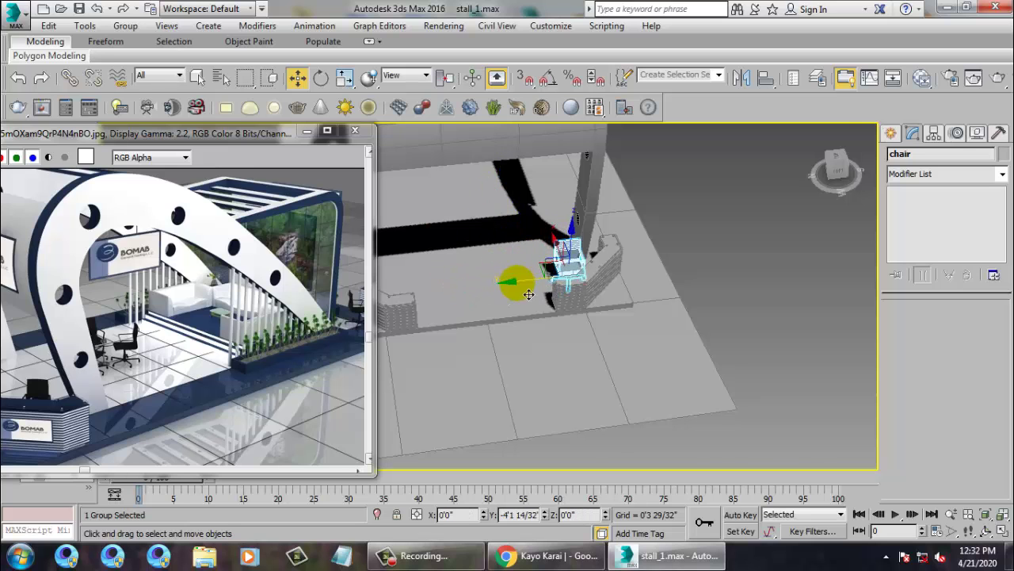
{"action": "left_click_drag", "start_coordinate": [529, 294], "coordinate": [530, 294]}
Step: Rotate the chair behind the counter to line up with the counter's angle
{"action": "key", "text": "z"}
{"action": "middle_click_drag", "start_coordinate": [548, 263], "coordinate": [484, 297], "text": "alt"}
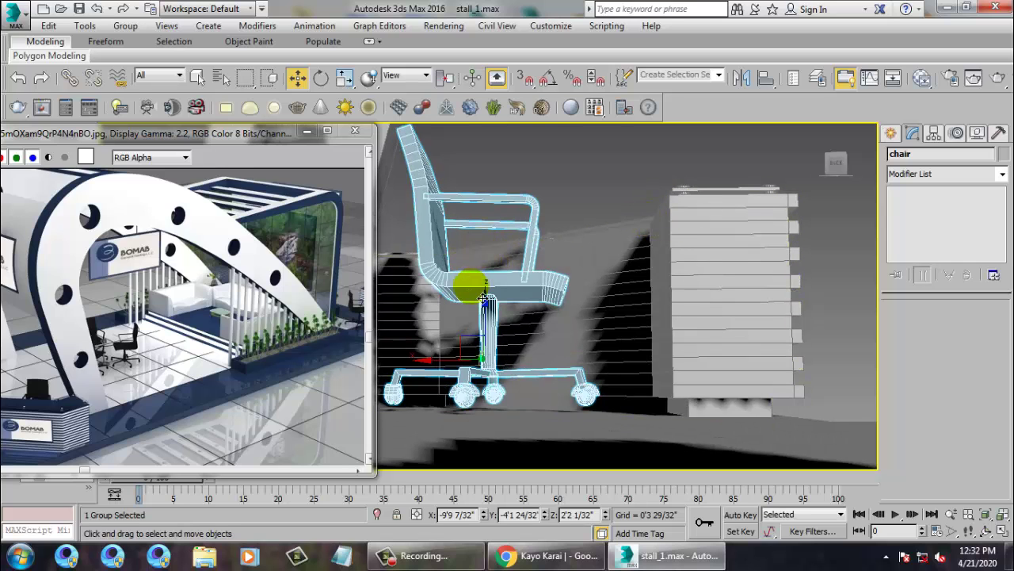
{"action": "middle_click_drag", "start_coordinate": [493, 333], "coordinate": [585, 426], "text": "alt"}
{"action": "key", "text": "e"}
{"action": "left_click_drag", "start_coordinate": [524, 408], "coordinate": [565, 414]}
{"action": "key", "text": "w"}
Step: Shift the chair along X away from the counter to about -9'2"
{"action": "scroll", "coordinate": [547, 380], "scroll_direction": "down", "scroll_amount": 5}
{"action": "middle_click_drag", "start_coordinate": [542, 365], "coordinate": [315, 327], "text": "alt"}
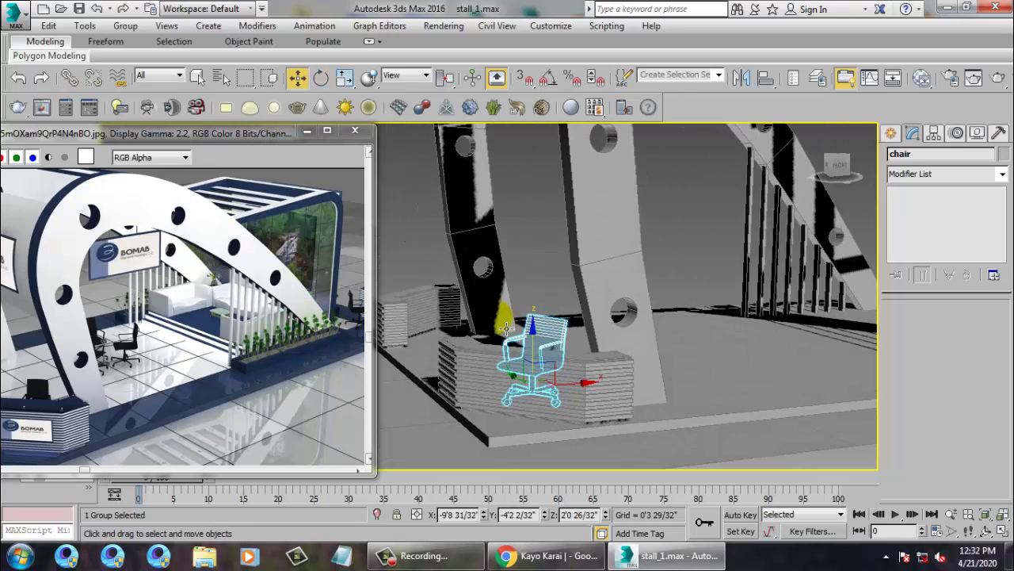
{"action": "middle_click_drag", "start_coordinate": [506, 328], "coordinate": [505, 336], "text": "alt"}
{"action": "left_click_drag", "start_coordinate": [592, 396], "coordinate": [607, 396]}
{"action": "middle_click_drag", "start_coordinate": [564, 363], "coordinate": [547, 345], "text": "alt"}
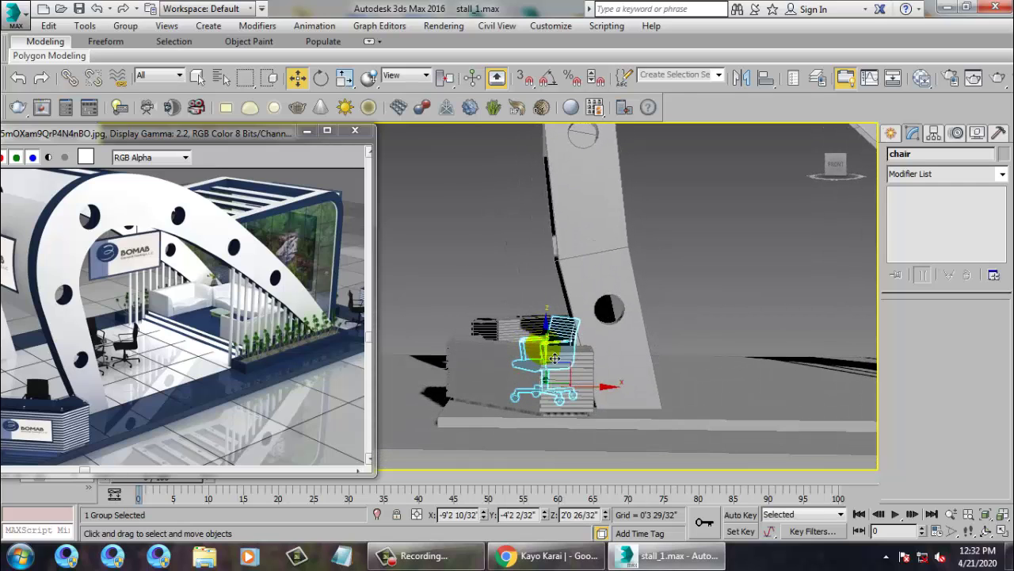
Step: Scale the chair uniformly to 95% and lower it onto the stall floor
{"action": "key", "text": "r"}
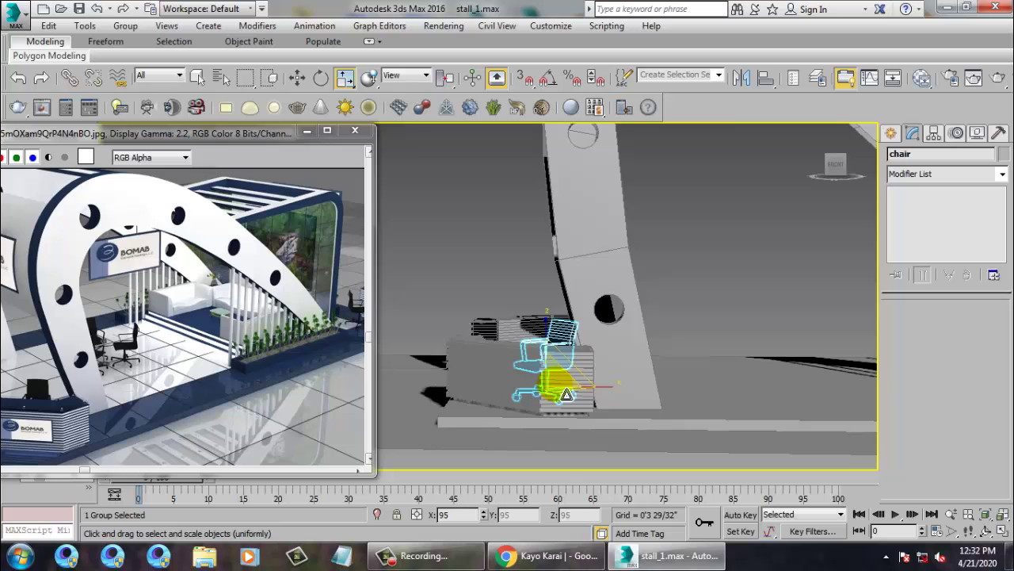
{"action": "key", "text": "w"}
{"action": "middle_click_drag", "start_coordinate": [566, 394], "coordinate": [538, 371], "text": "alt"}
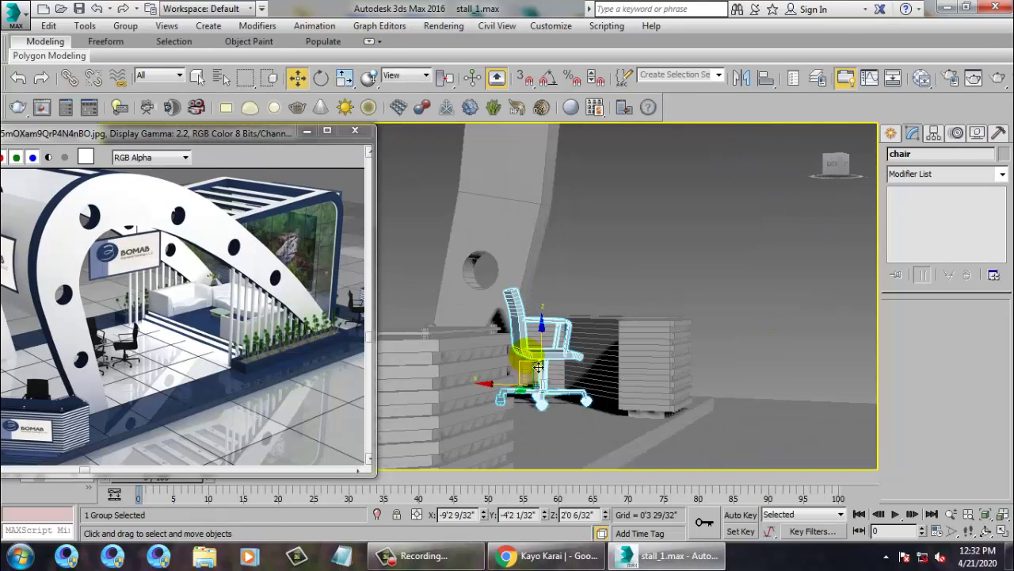
{"action": "left_click_drag", "start_coordinate": [555, 343], "coordinate": [559, 344]}
{"action": "middle_click_drag", "start_coordinate": [558, 344], "coordinate": [646, 349], "text": "alt"}
Step: Mirror the chair as a copy and move the copy about 14'7" along Y behind the other counter
{"action": "scroll", "coordinate": [632, 358], "scroll_direction": "down", "scroll_amount": 4}
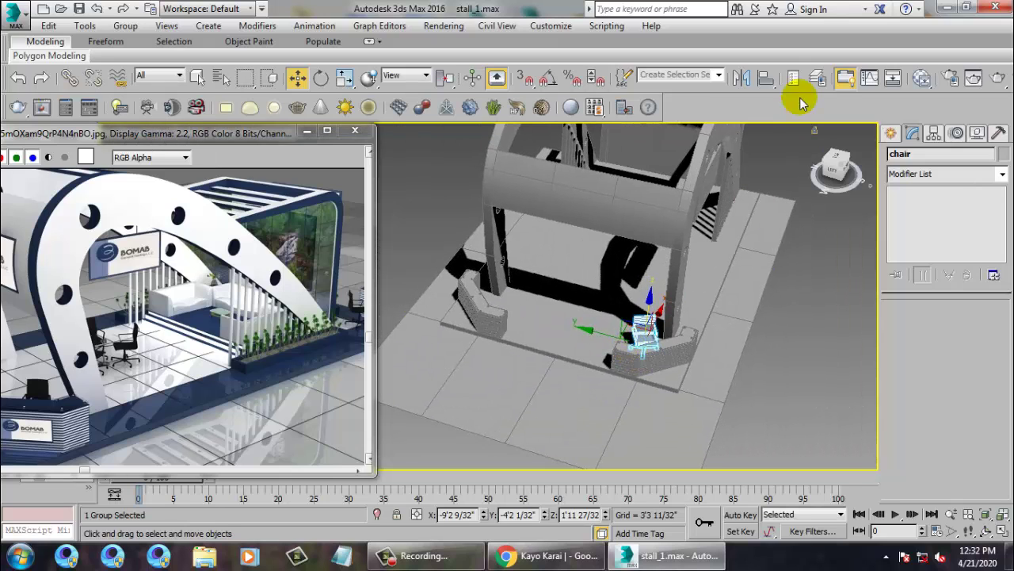
{"action": "left_click", "coordinate": [741, 78]}
{"action": "left_click", "coordinate": [478, 389]}
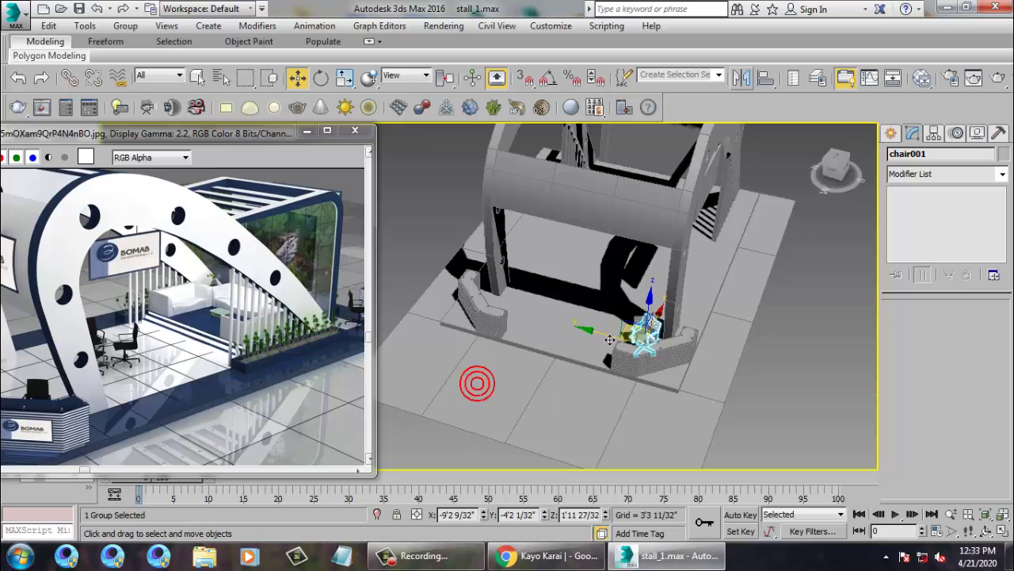
{"action": "left_click_drag", "start_coordinate": [578, 347], "coordinate": [461, 315]}
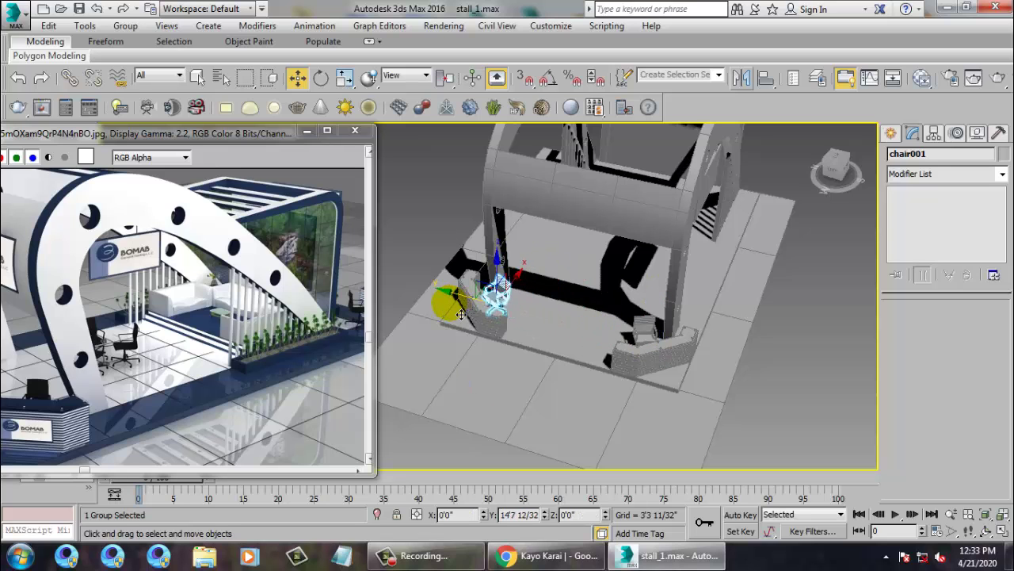
Step: Compare the mirrored chair's placement with the chairs in the reference image and select the stall's floor platform
{"action": "key", "text": "z"}
{"action": "middle_click_drag", "start_coordinate": [559, 323], "coordinate": [630, 283], "text": "alt"}
{"action": "scroll", "coordinate": [543, 300], "scroll_direction": "down", "scroll_amount": 8}
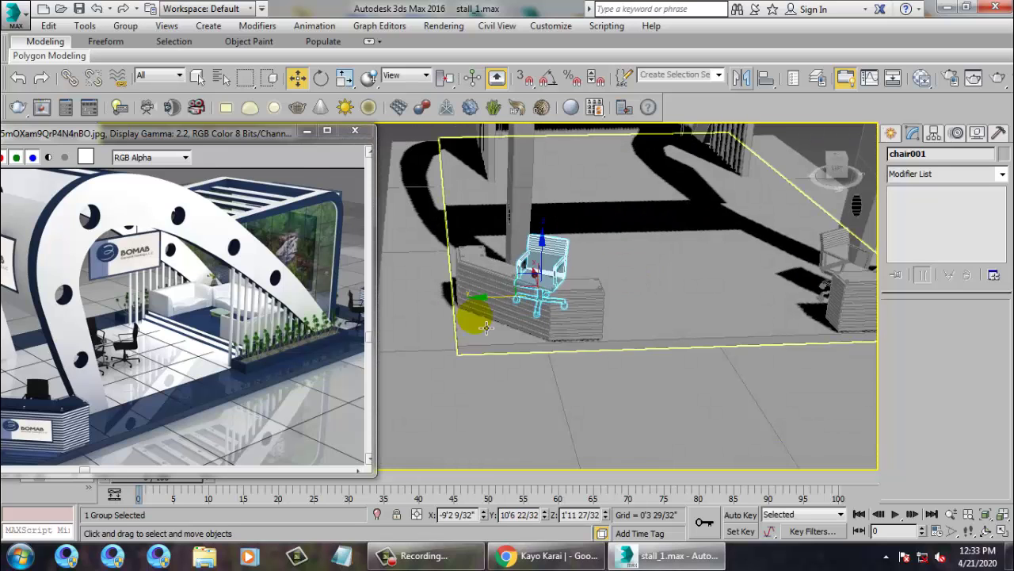
{"action": "scroll", "coordinate": [107, 332], "scroll_direction": "up", "scroll_amount": 4}
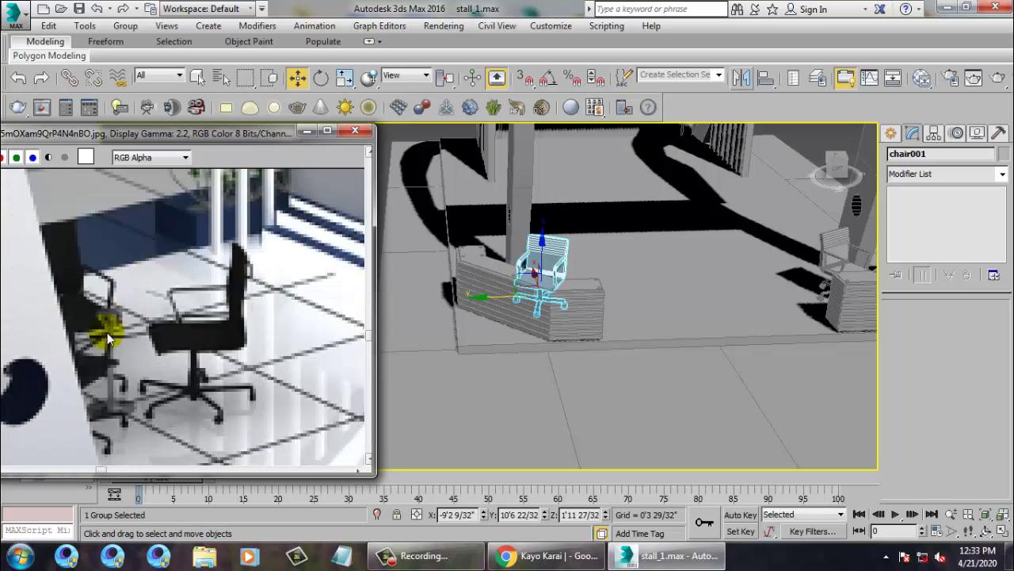
{"action": "scroll", "coordinate": [197, 342], "scroll_direction": "down", "scroll_amount": 3}
{"action": "middle_click_drag", "start_coordinate": [529, 304], "coordinate": [511, 315], "text": "alt"}
{"action": "left_click", "coordinate": [621, 279]}
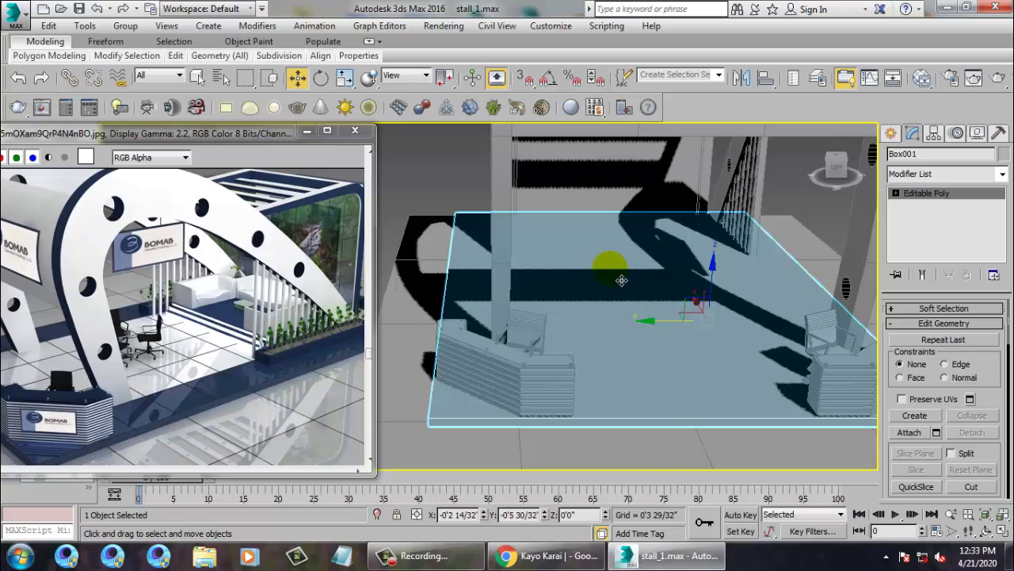